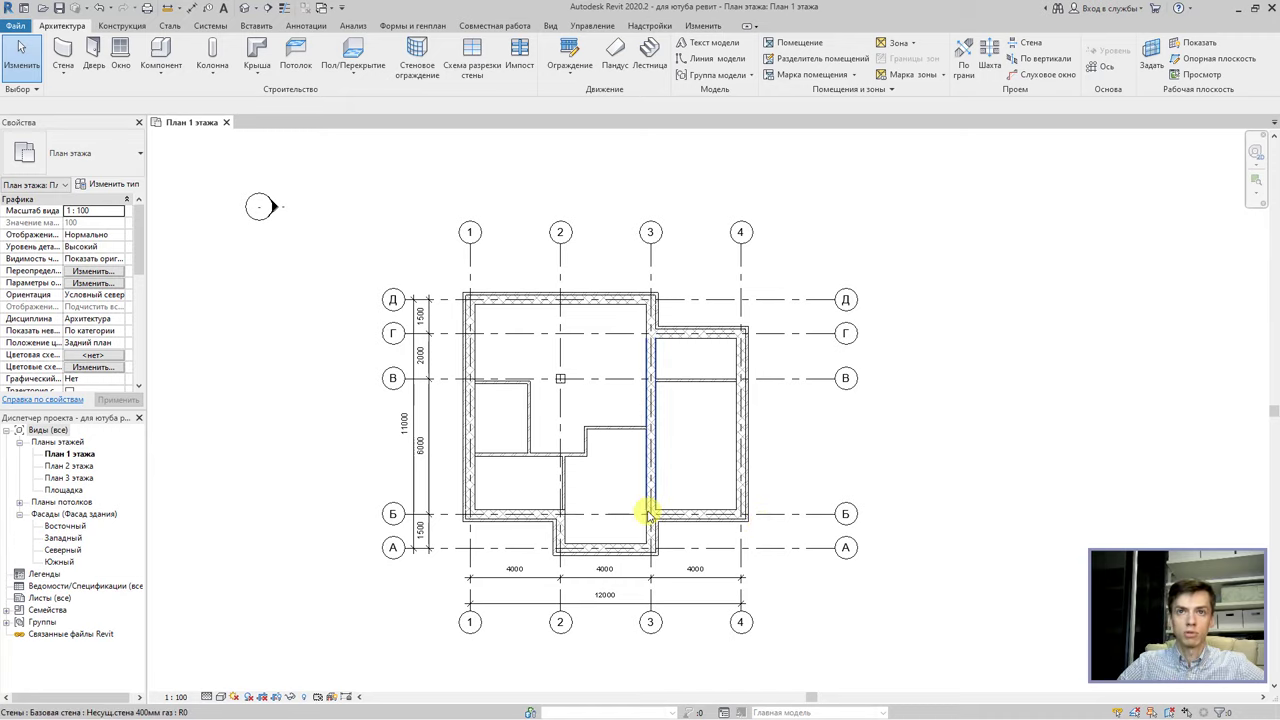
Recentre the Level 1 plan and open the Пол/Перекрытие floor-type list on the Архитектура tab.
middle_drag(634, 480, 653, 513)
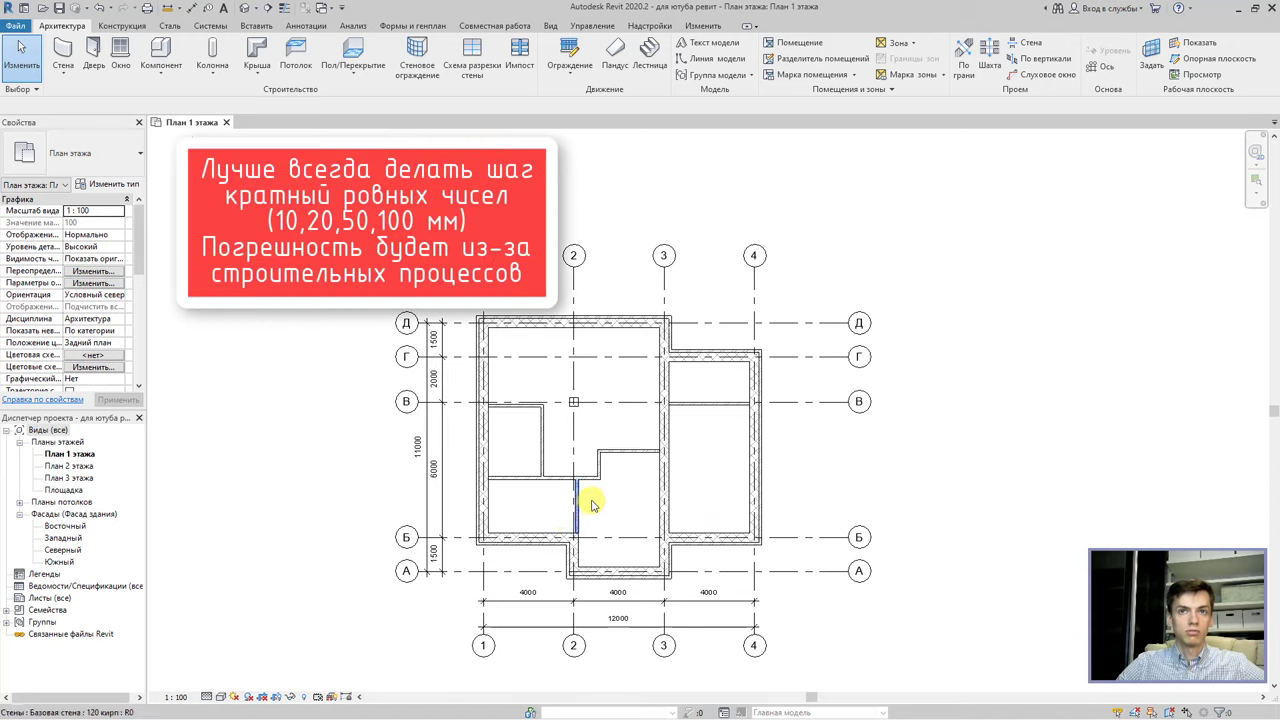
scroll(591, 502, up, 2)
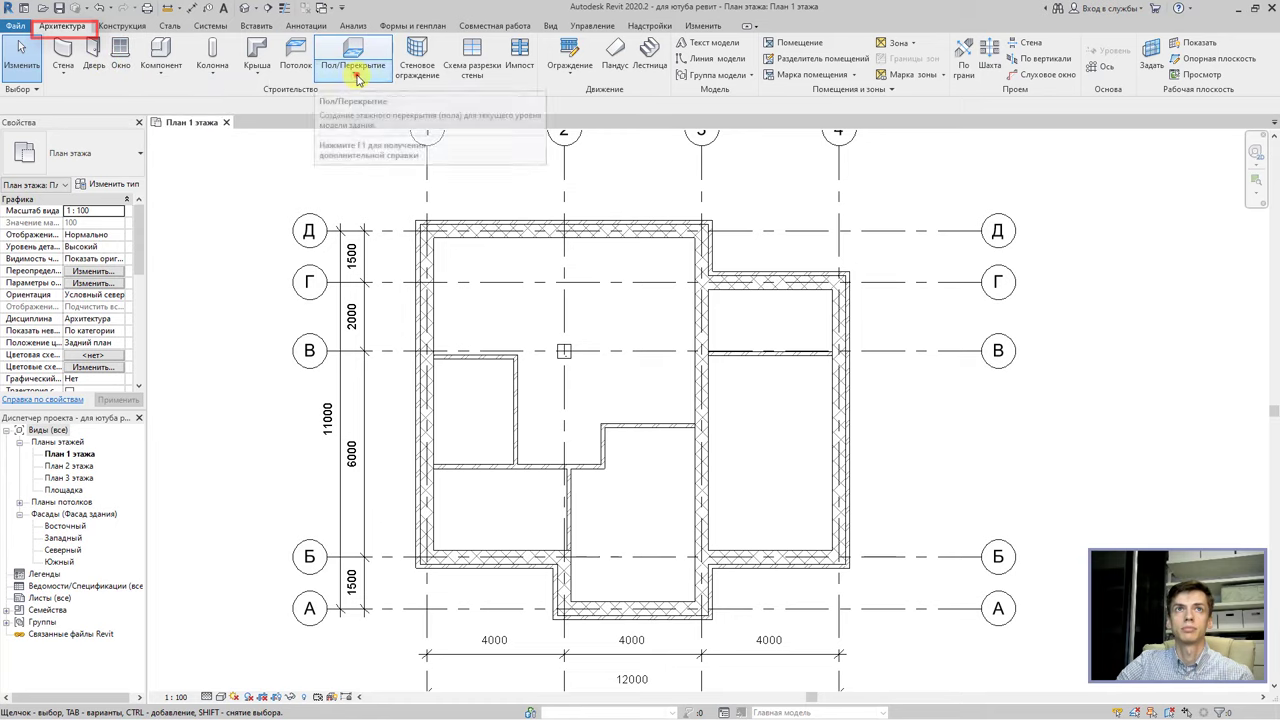
click(353, 72)
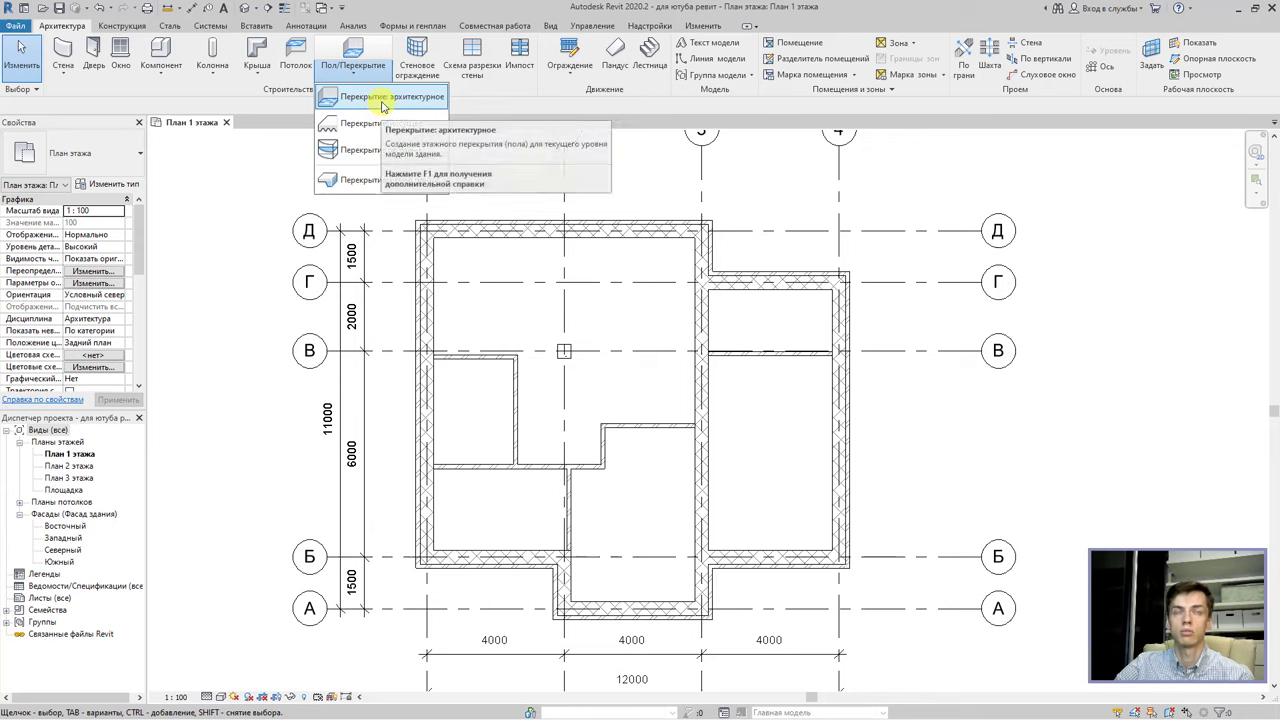
mouse_move(390, 97)
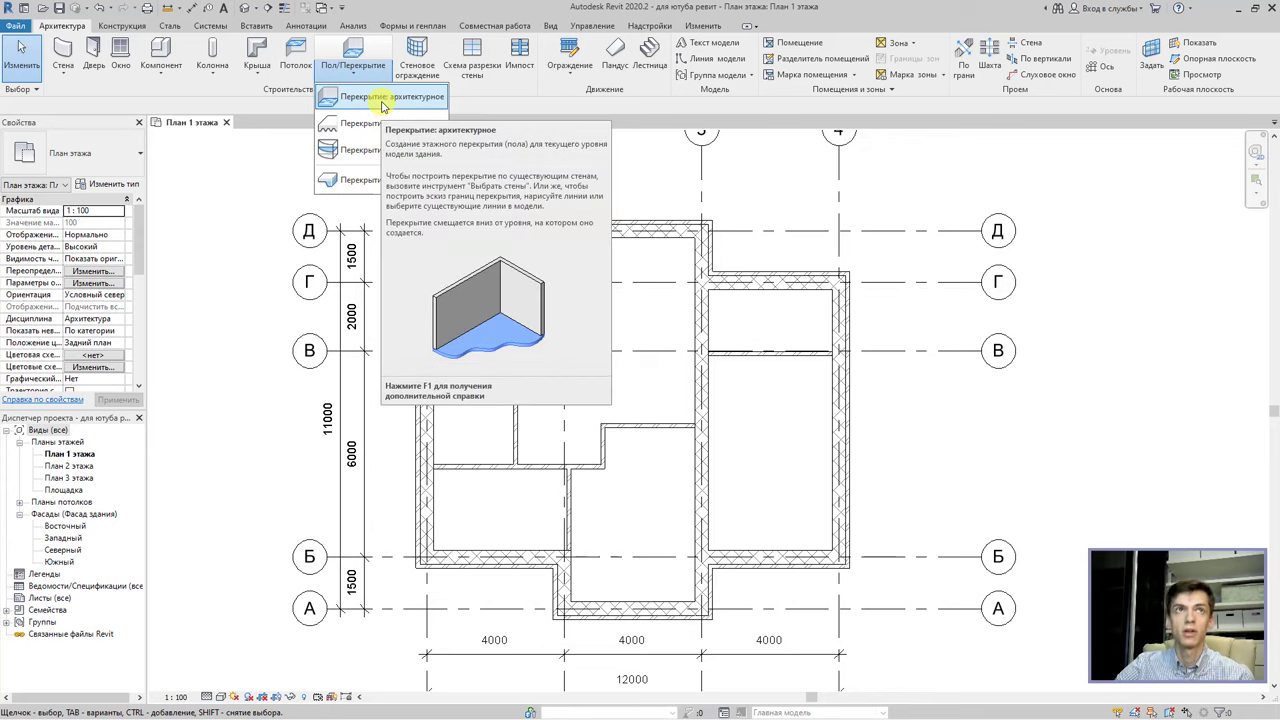
click(125, 27)
click(125, 28)
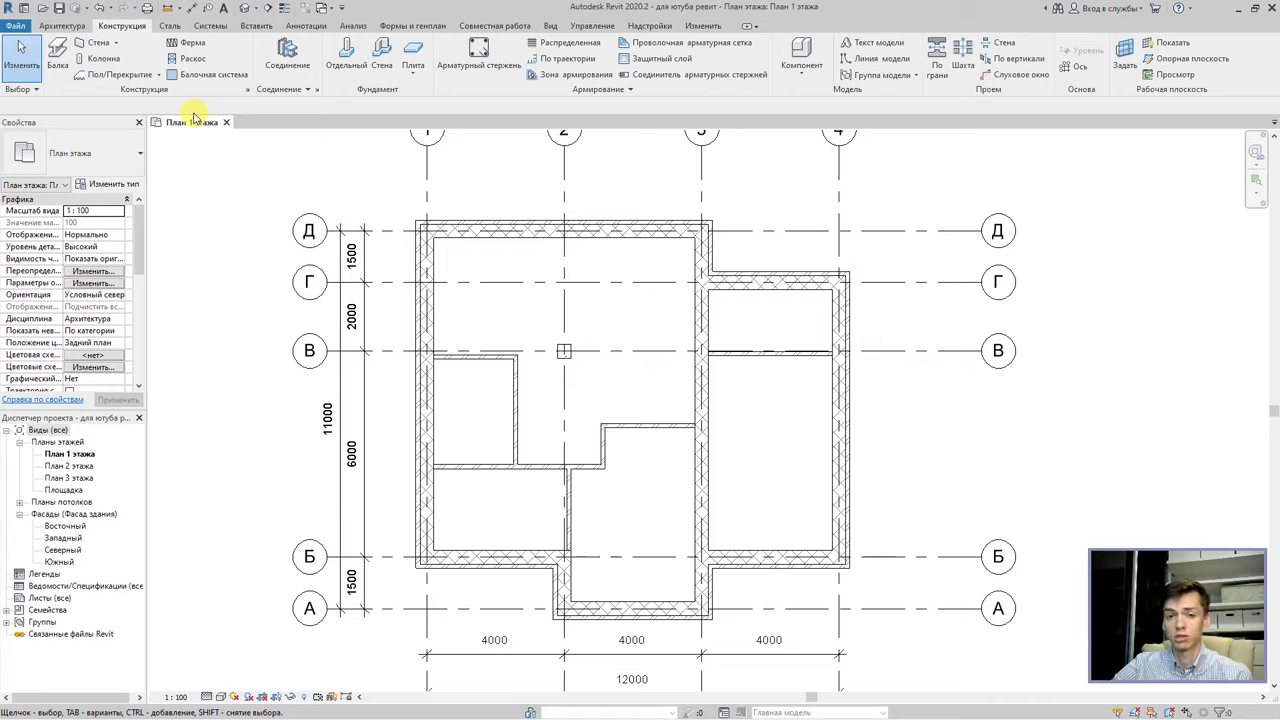
click(78, 25)
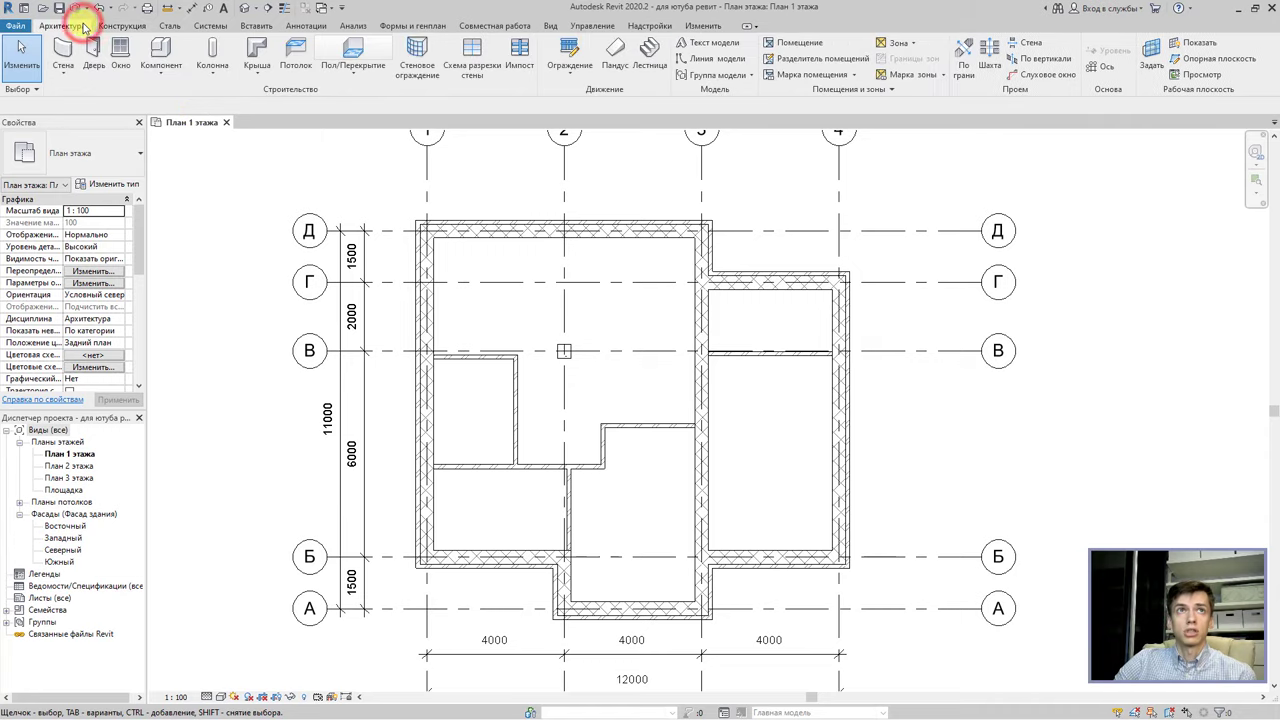
click(352, 68)
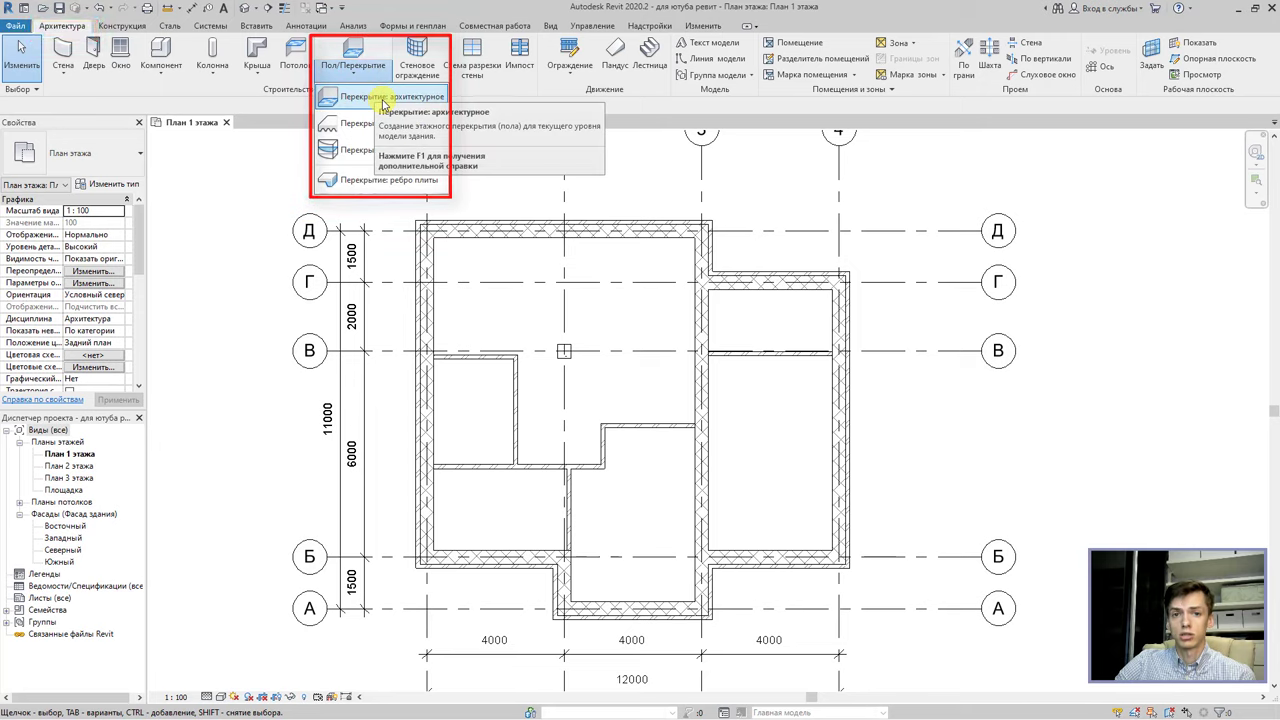
mouse_move(385, 96)
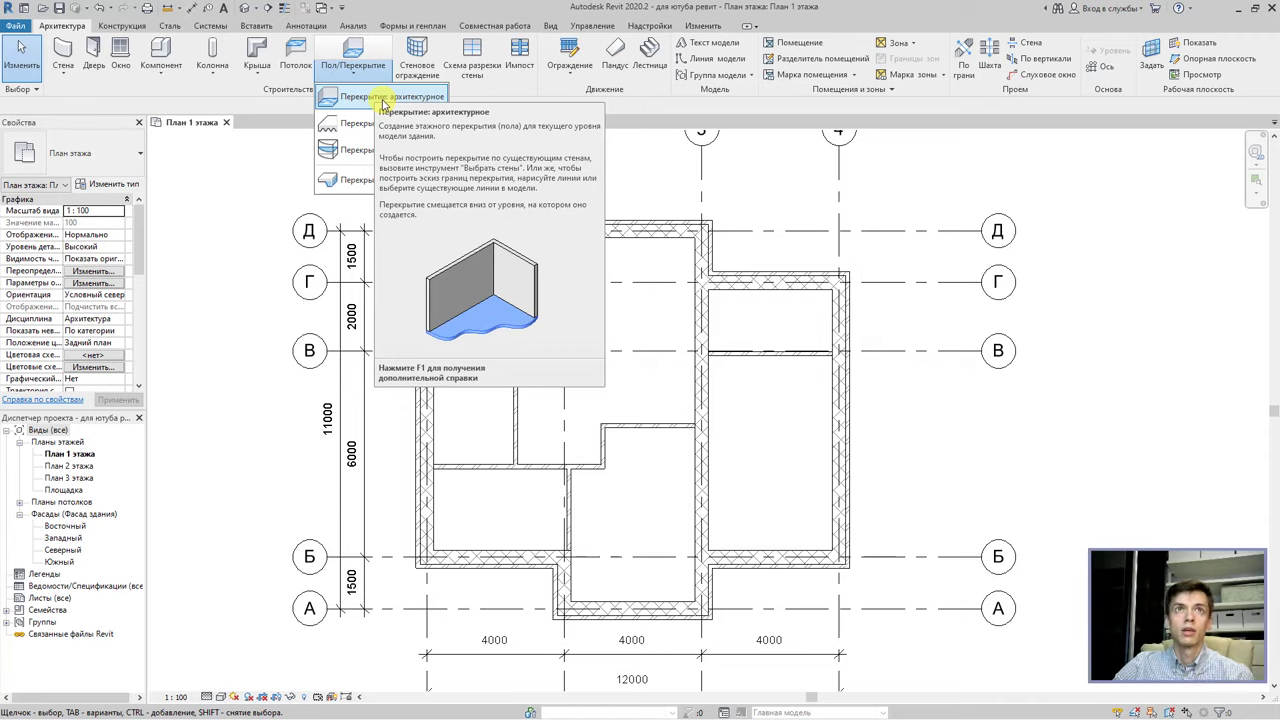
Start a Перекрытие: архитектурное floor sketch, keeping its Уровень as План 1 этажа.
click(382, 97)
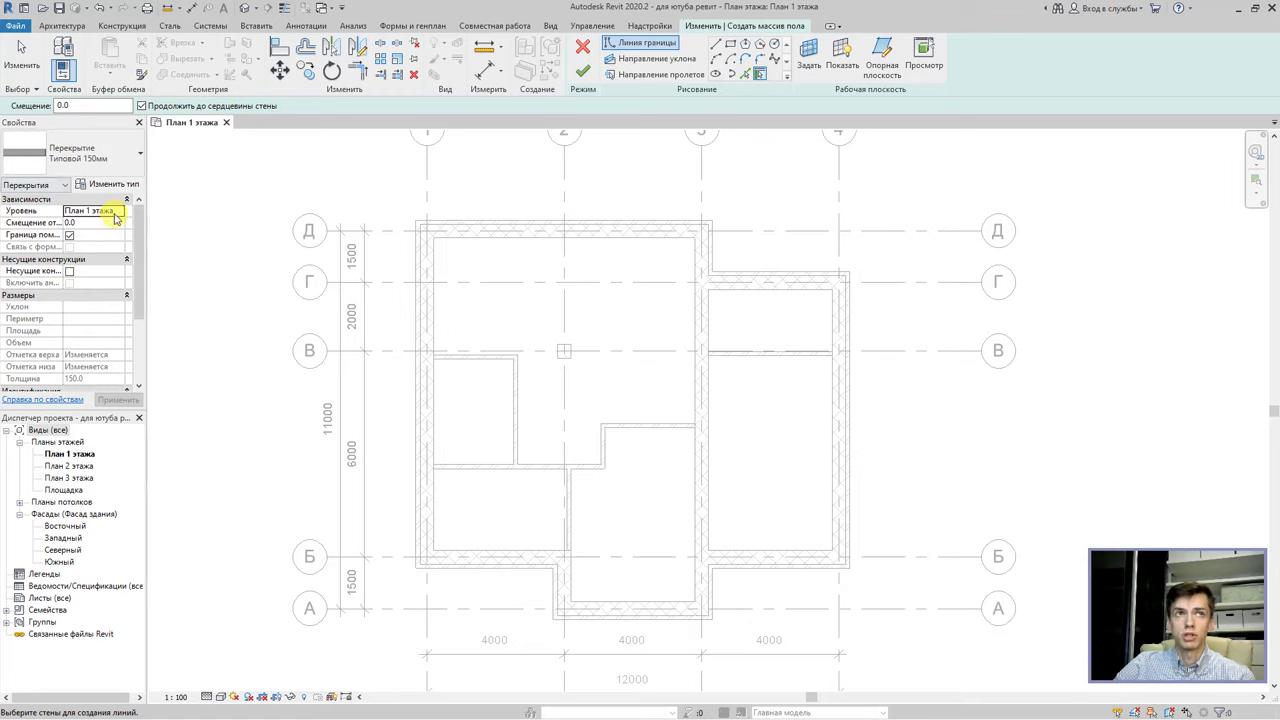
click(116, 218)
click(116, 216)
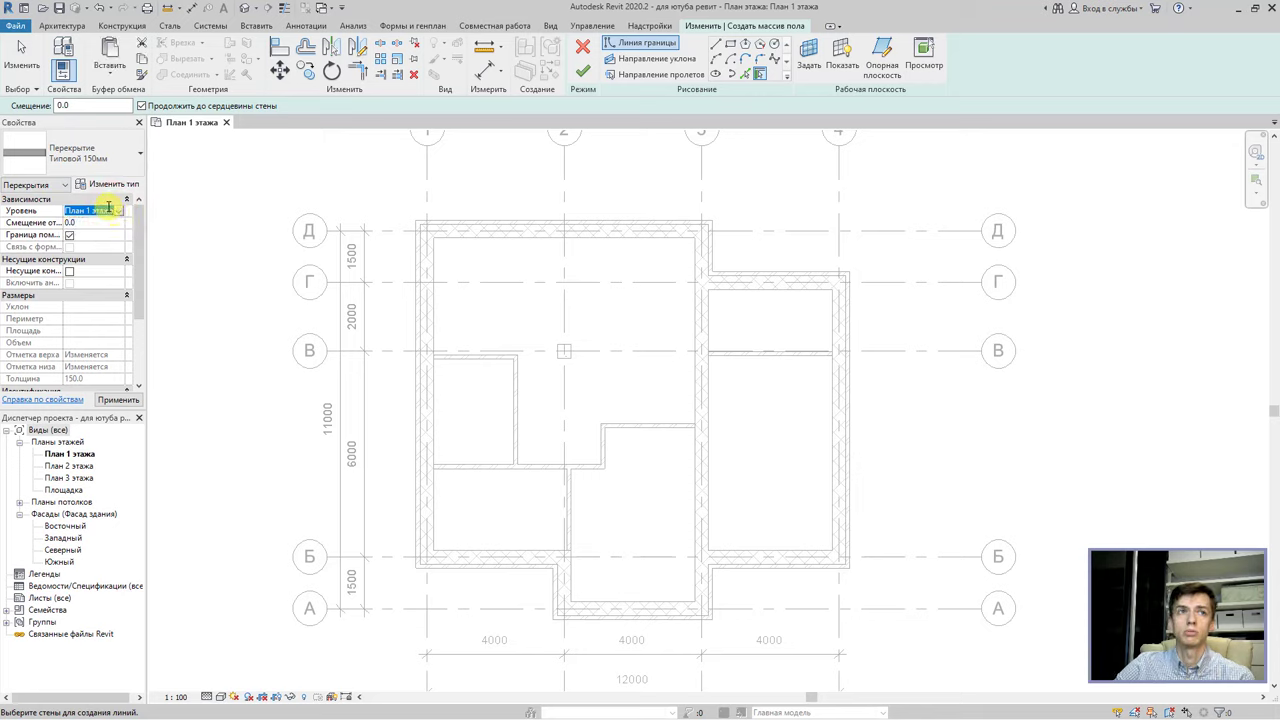
click(116, 218)
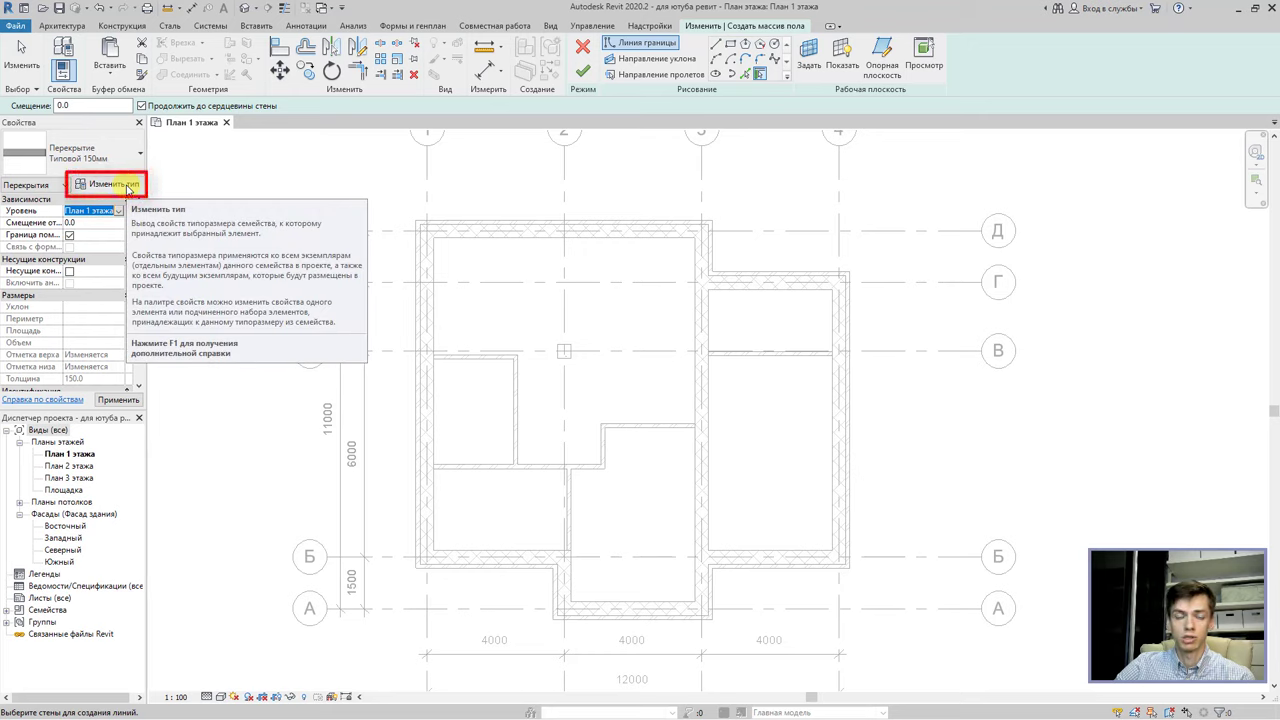
Duplicate the Типовой 150мм floor type as a new type named Ф.П 300.
click(128, 190)
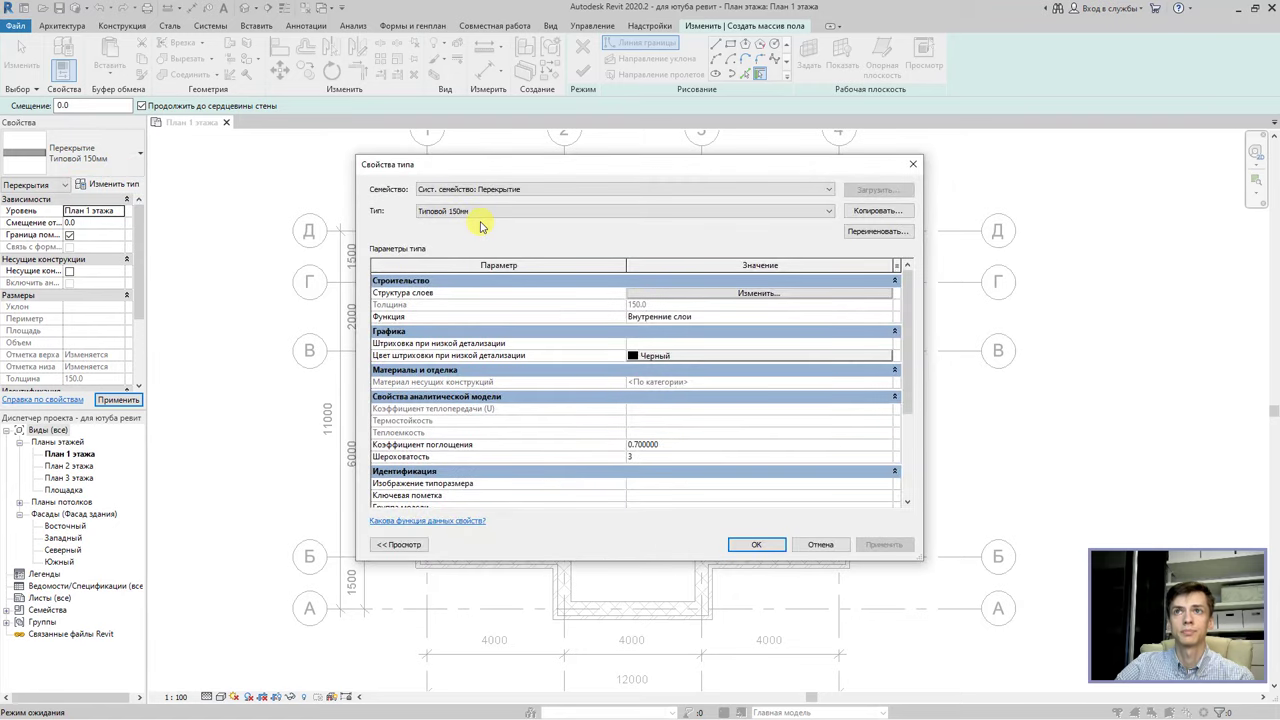
click(872, 212)
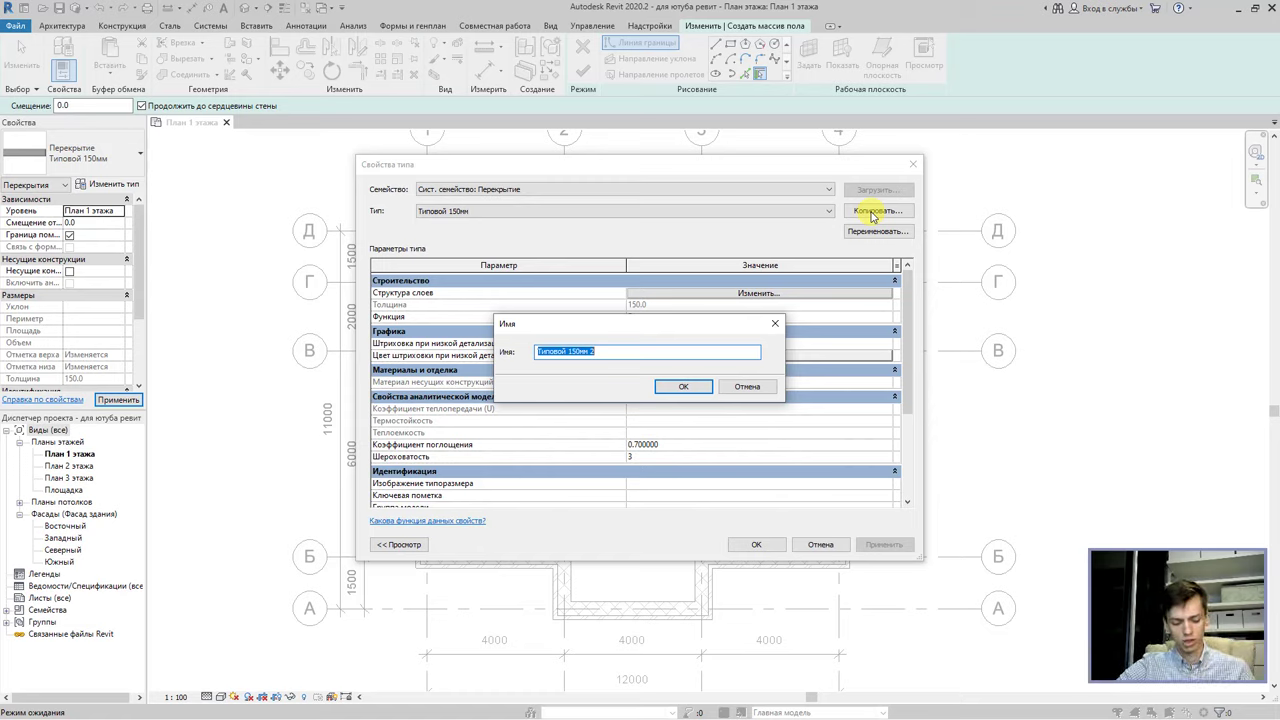
text(Ф.П 300)
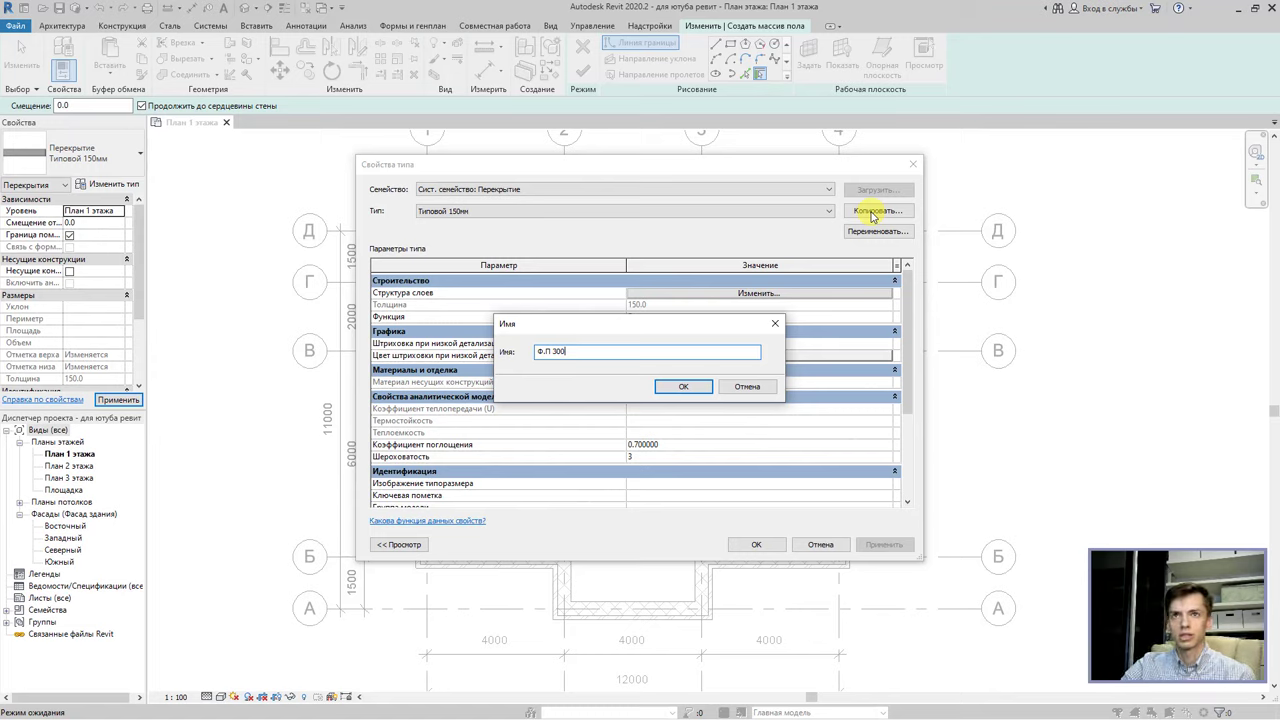
click(700, 386)
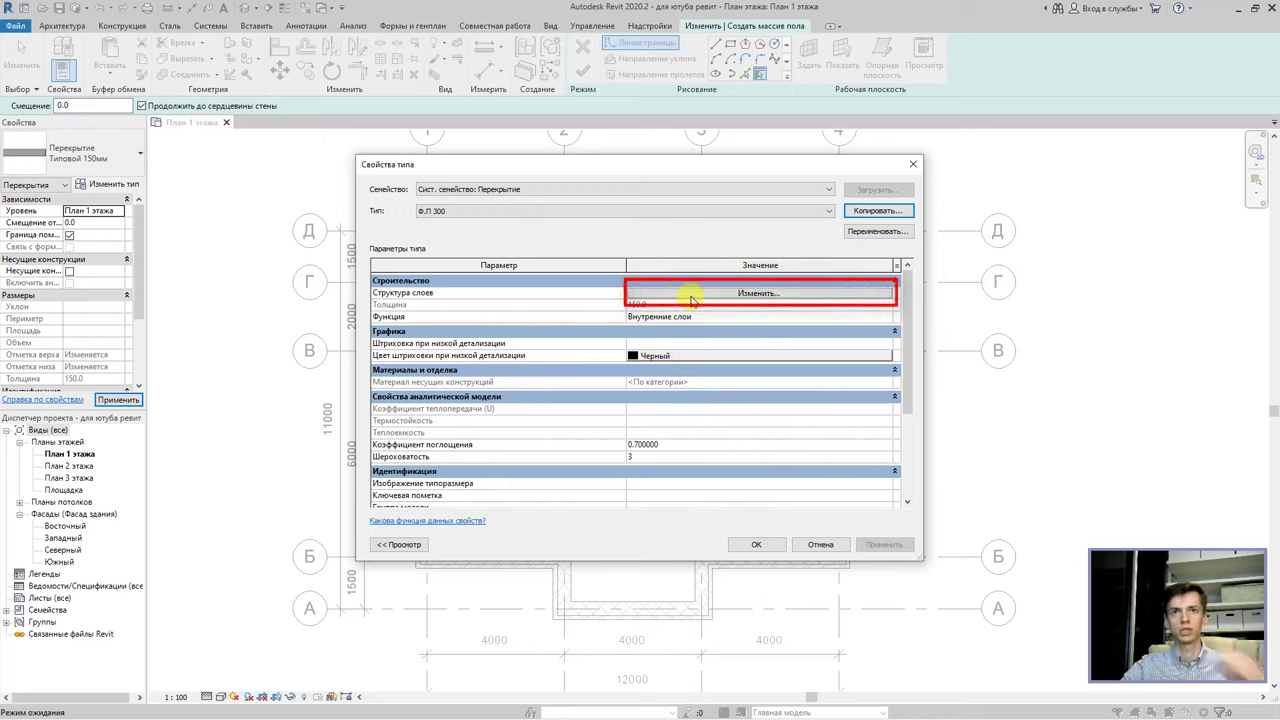
In the Ф.П 300 layer structure, change the structural layer thickness from 150 to 300.
click(692, 296)
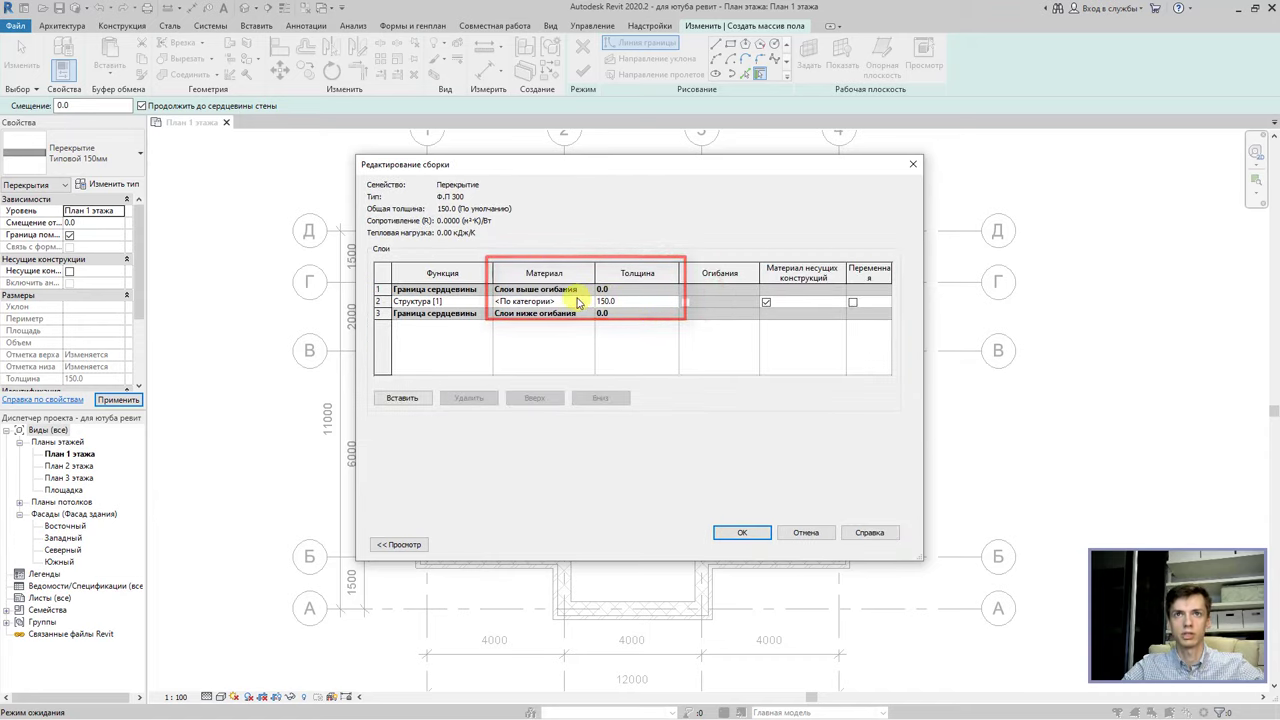
click(624, 300)
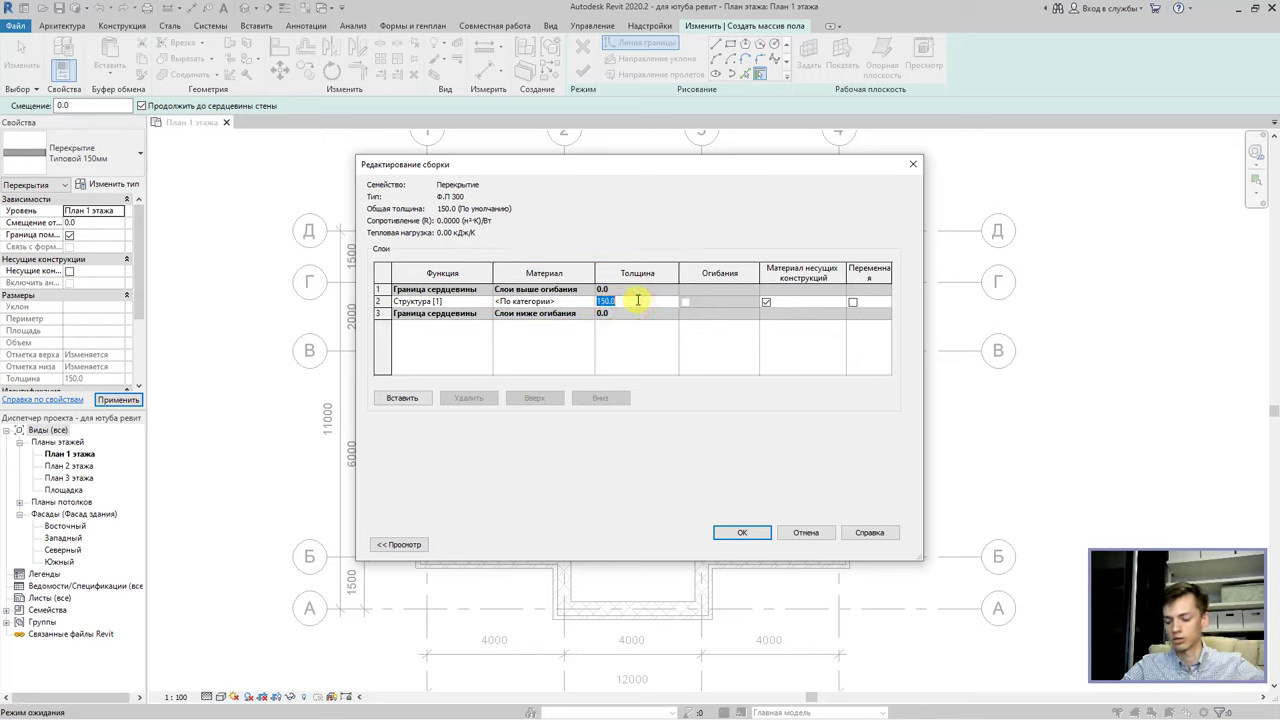
text(300)
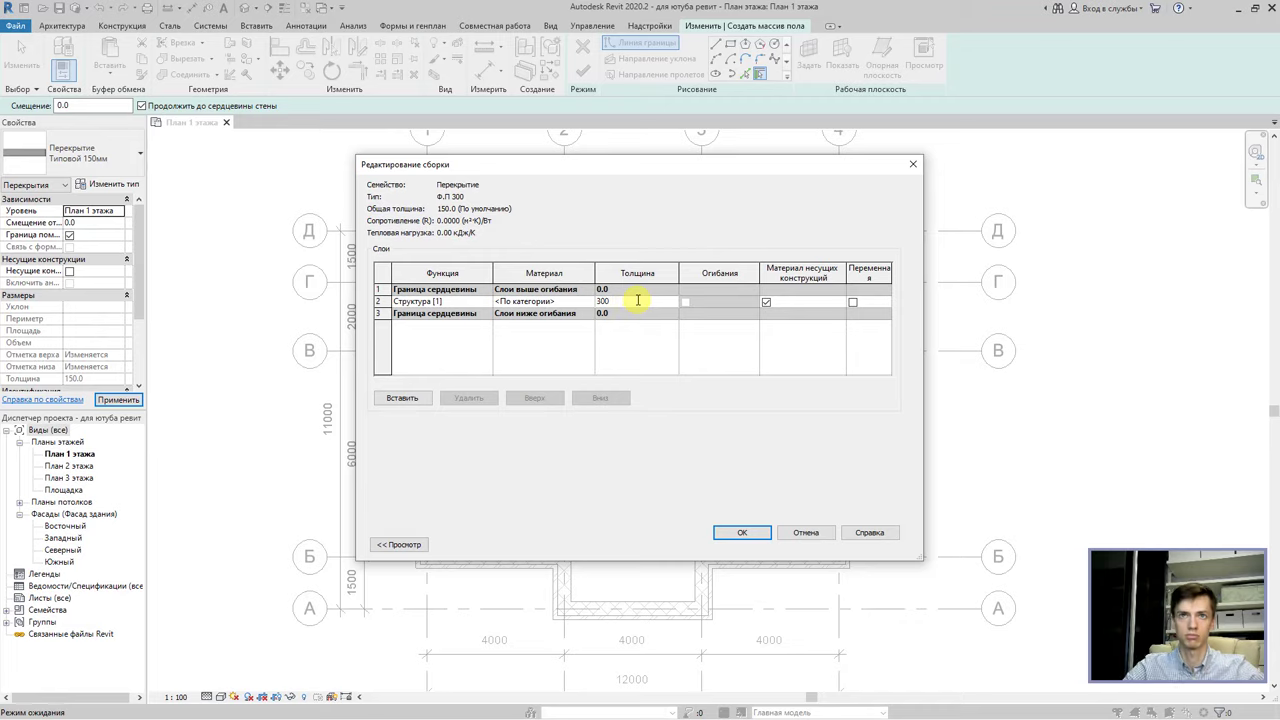
Assign Бетон - Железобетон to the 300 structural layer and apply Ф.П 300 to the floor sketch.
click(587, 306)
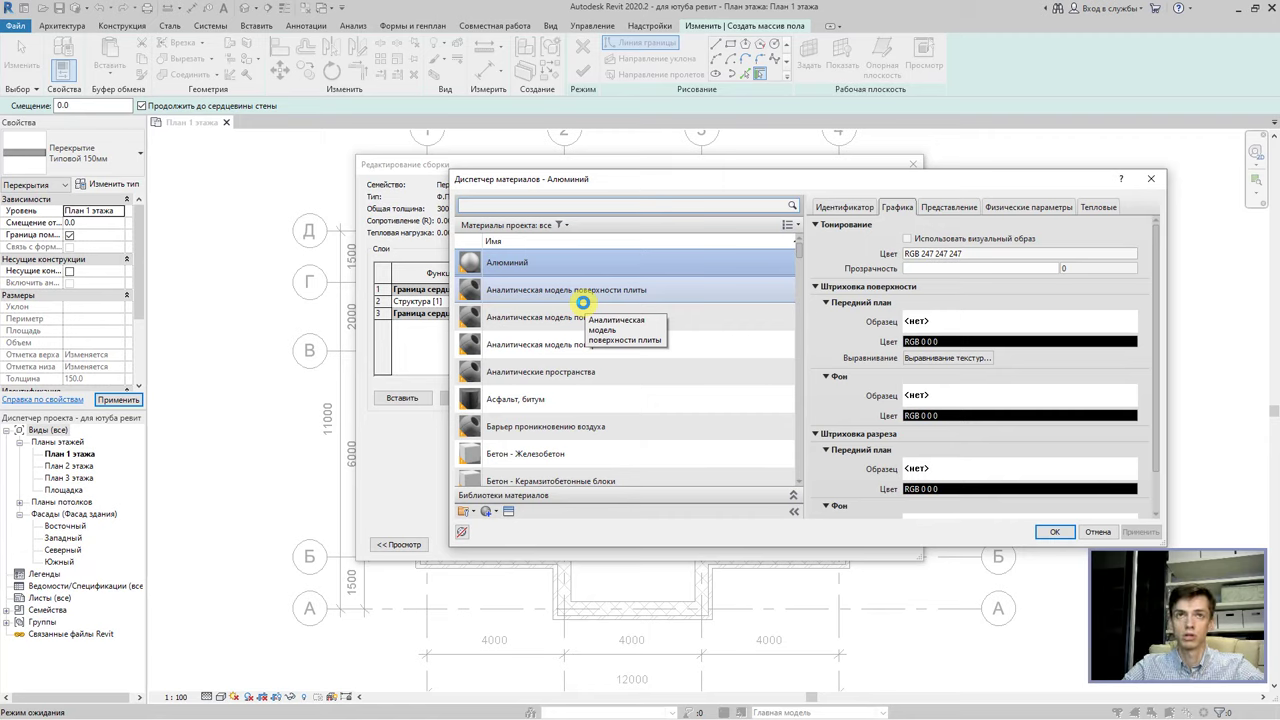
click(572, 374)
click(524, 206)
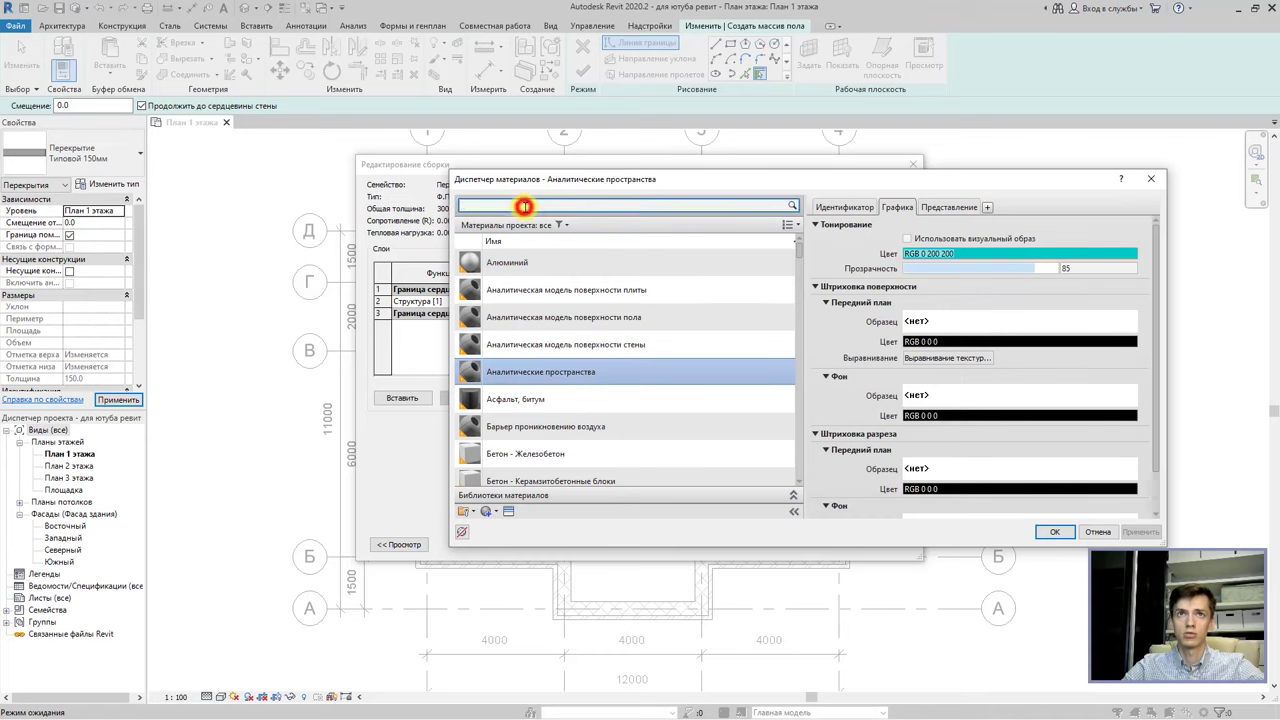
text(бет)
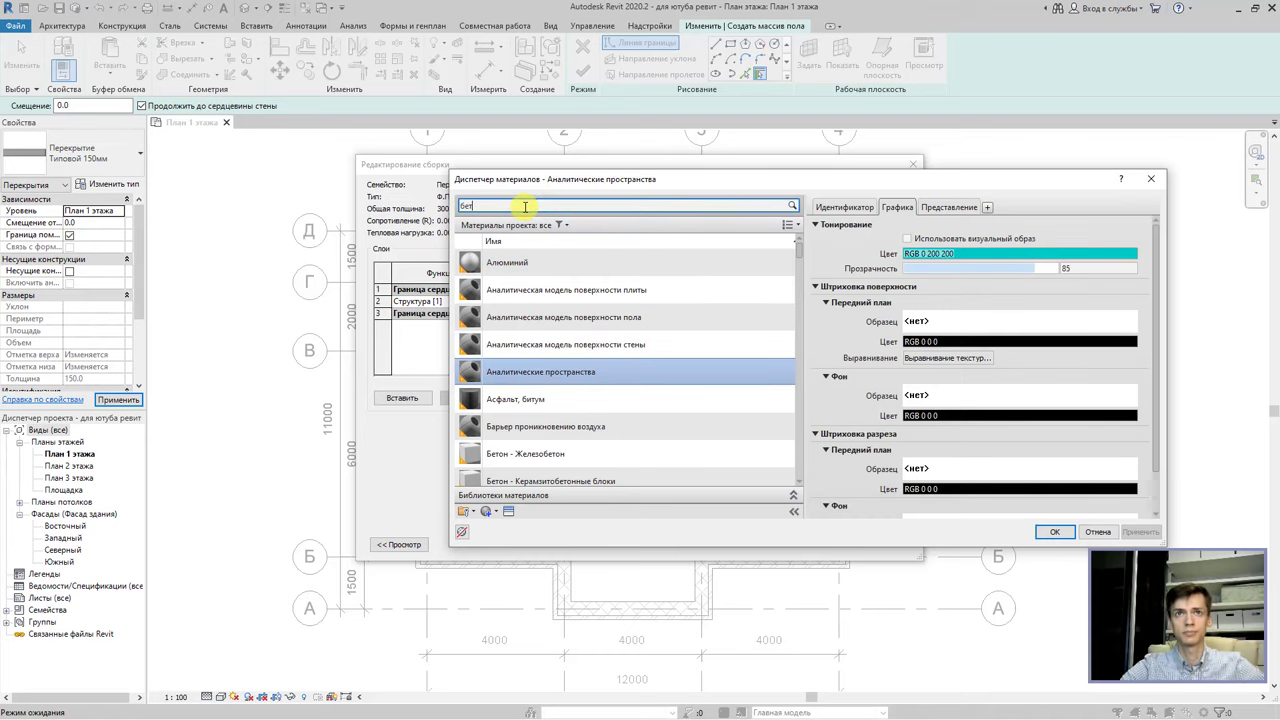
text(о)
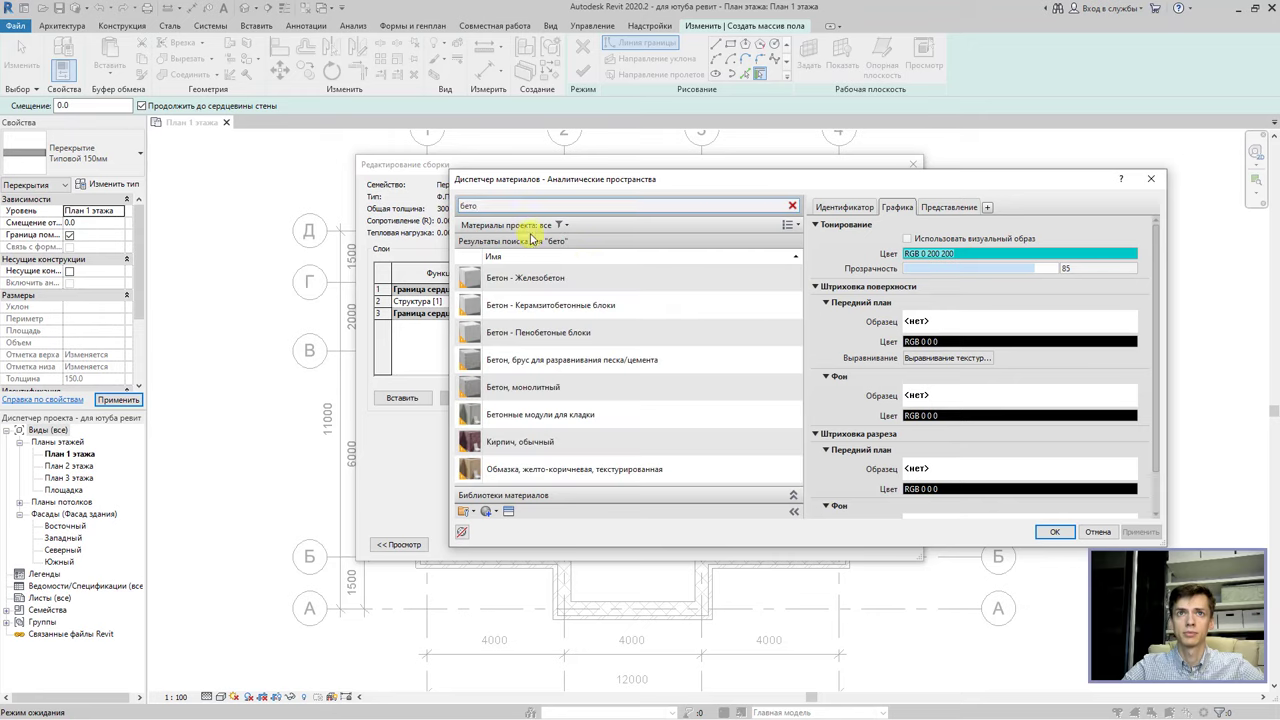
click(585, 279)
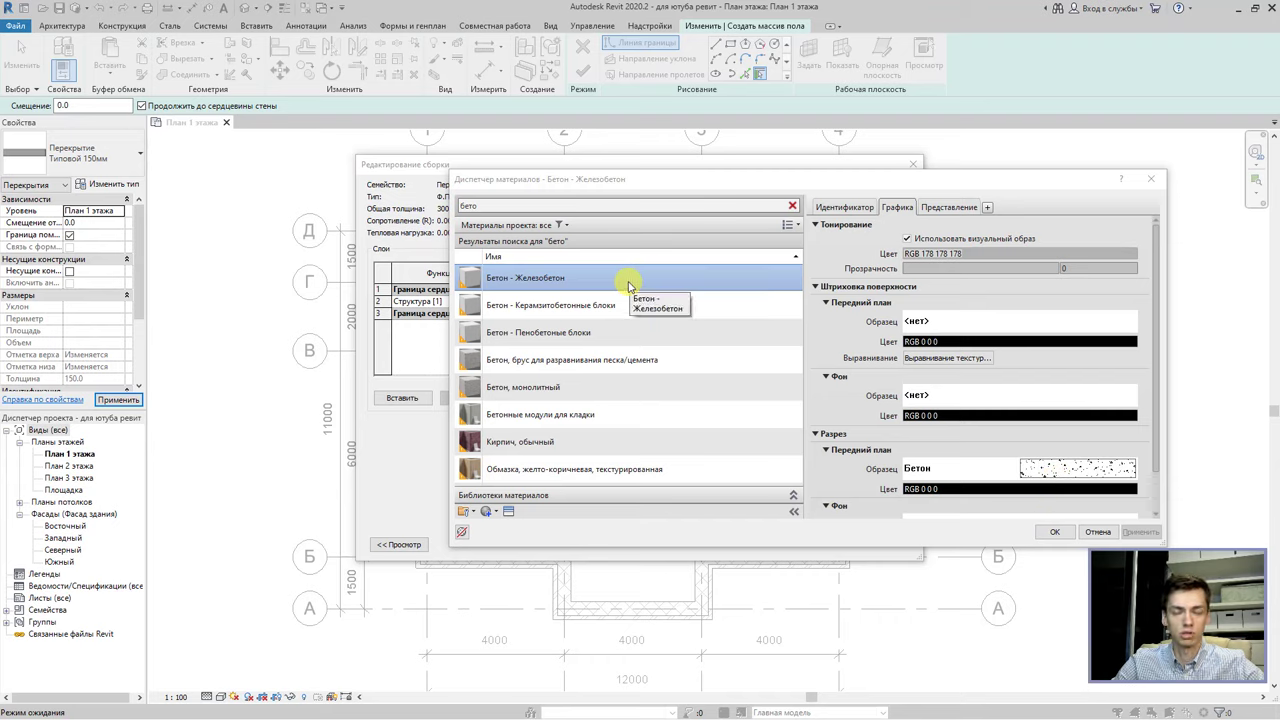
click(1055, 535)
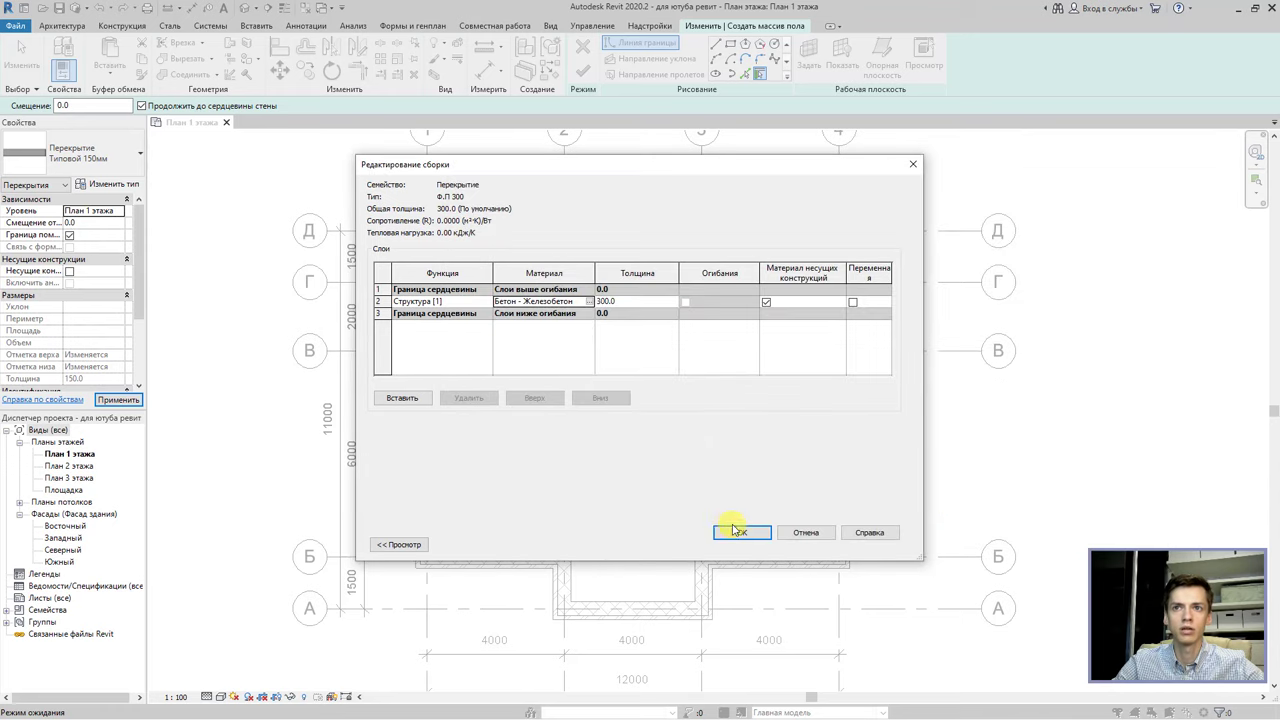
click(735, 530)
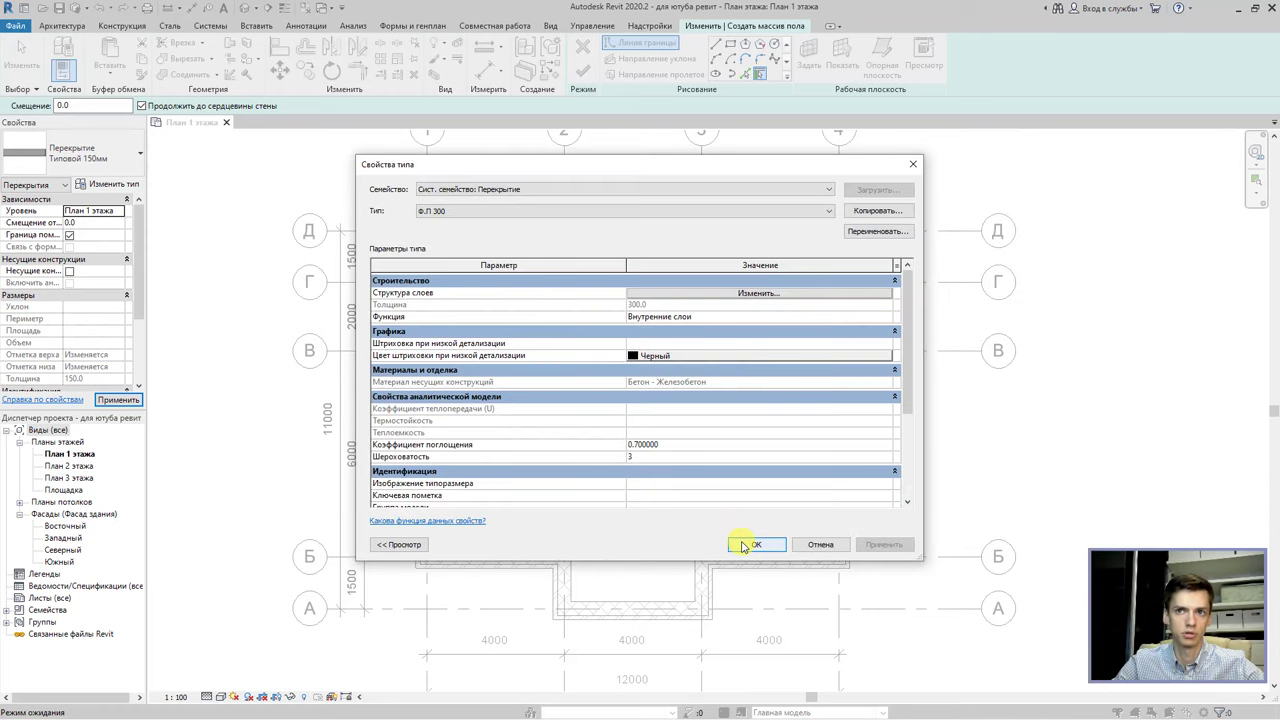
click(745, 545)
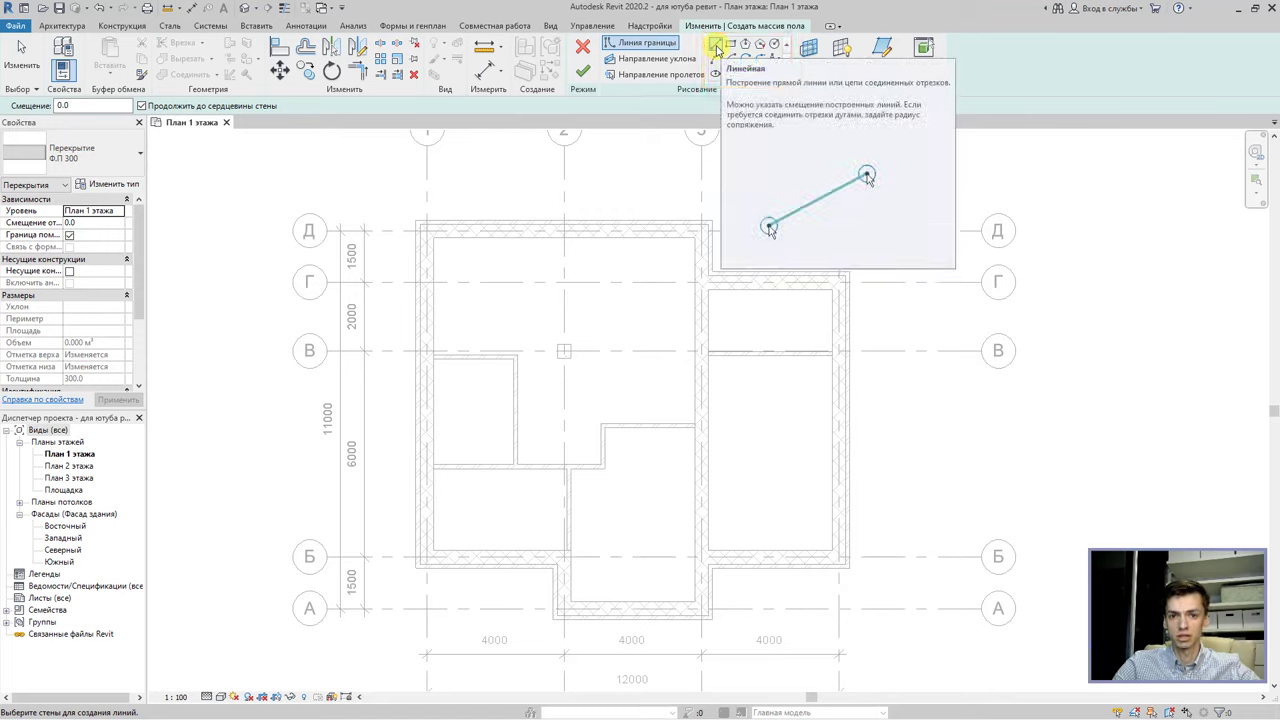
click(716, 47)
click(416, 219)
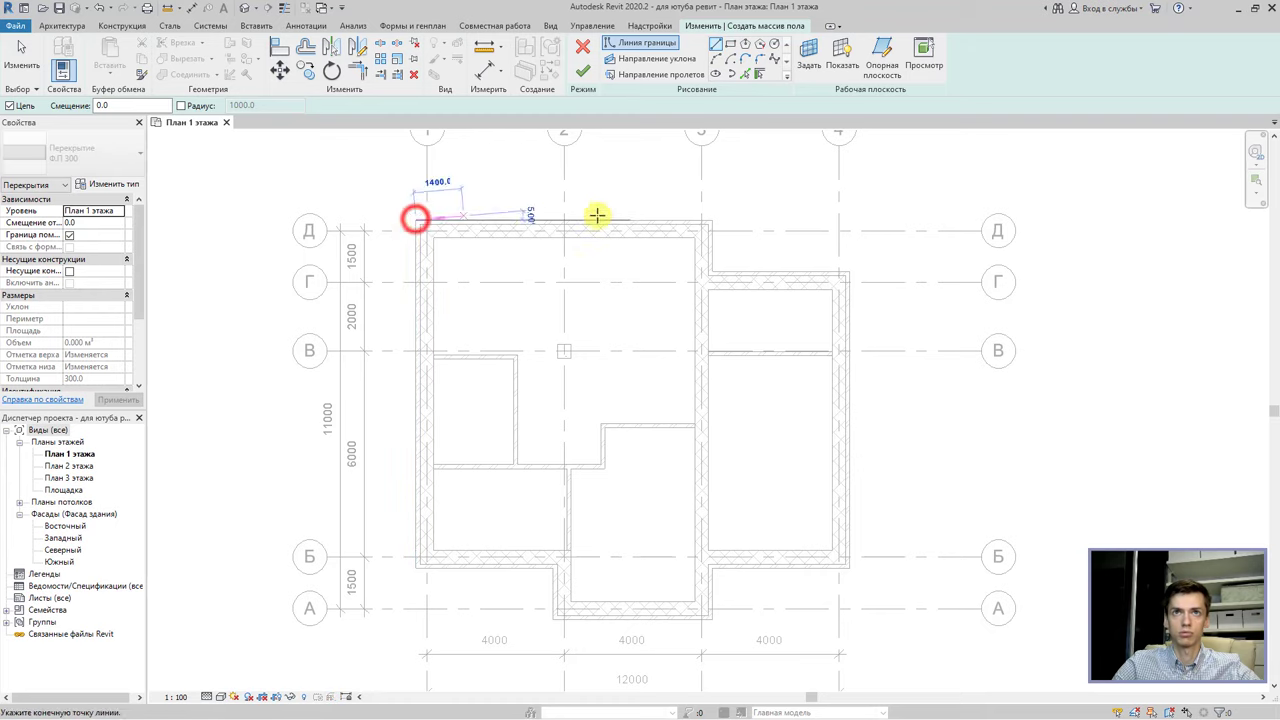
click(711, 219)
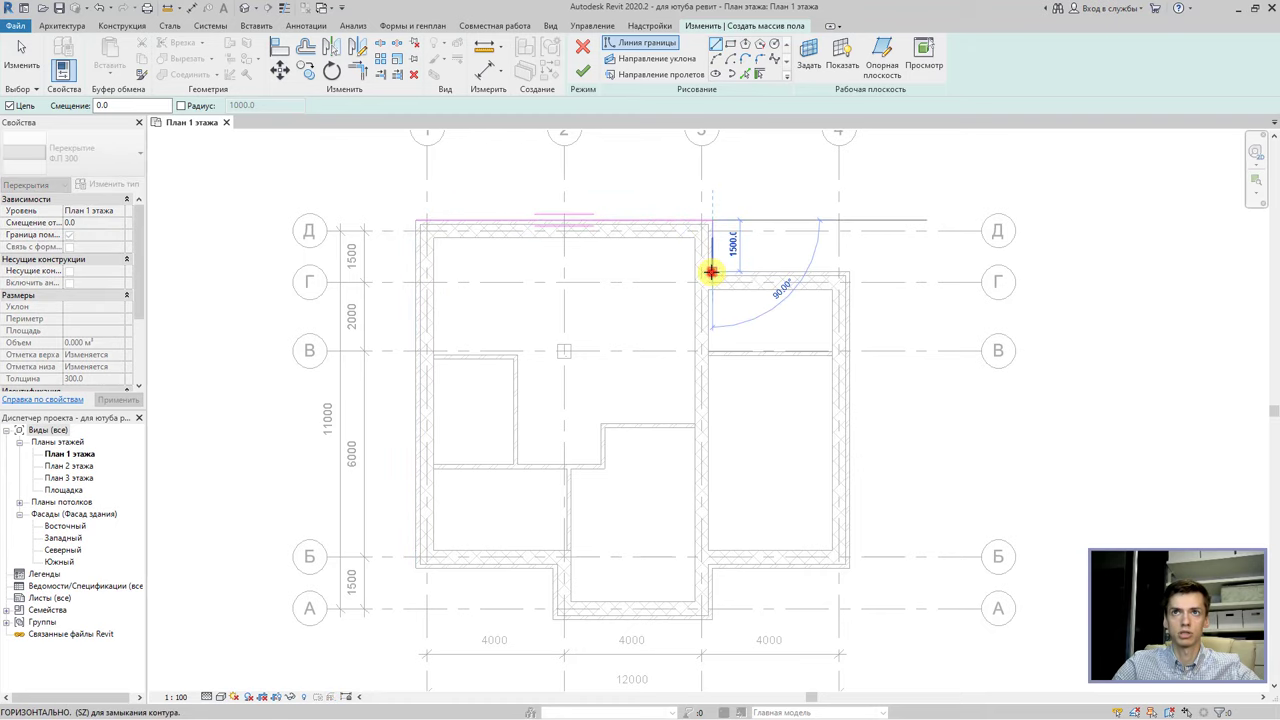
click(711, 272)
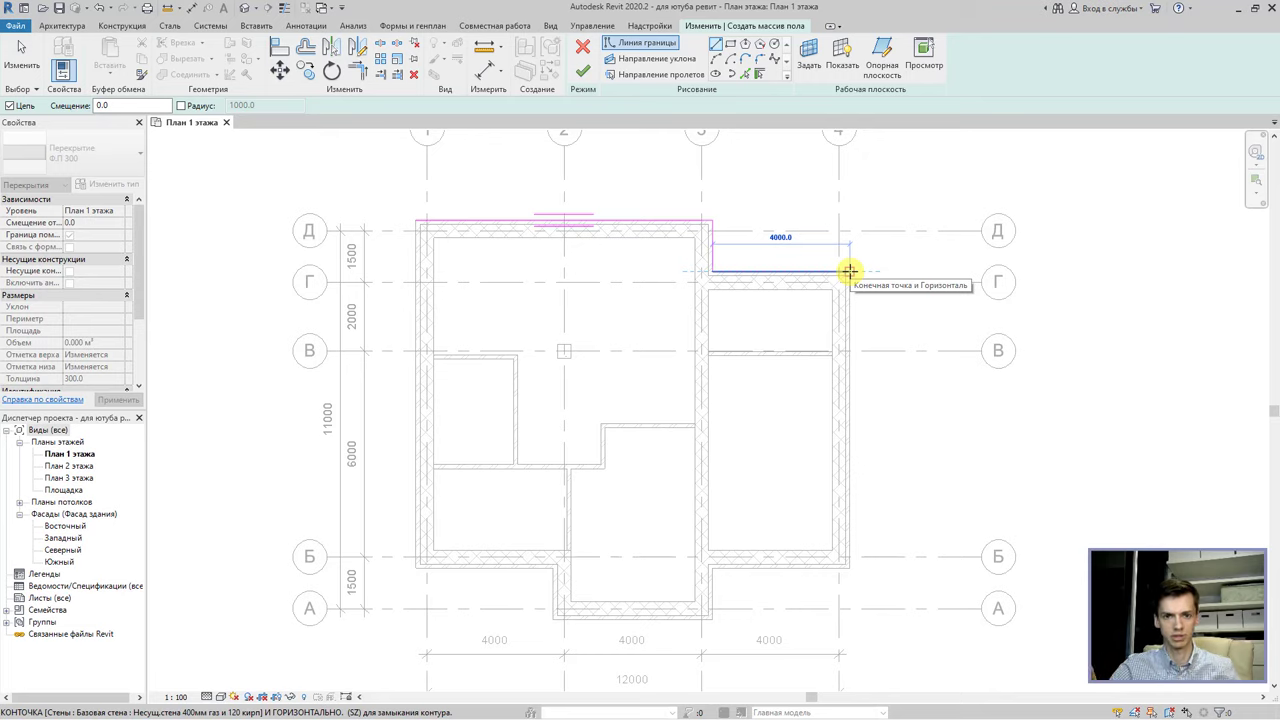
key(Escape)
key(Escape)
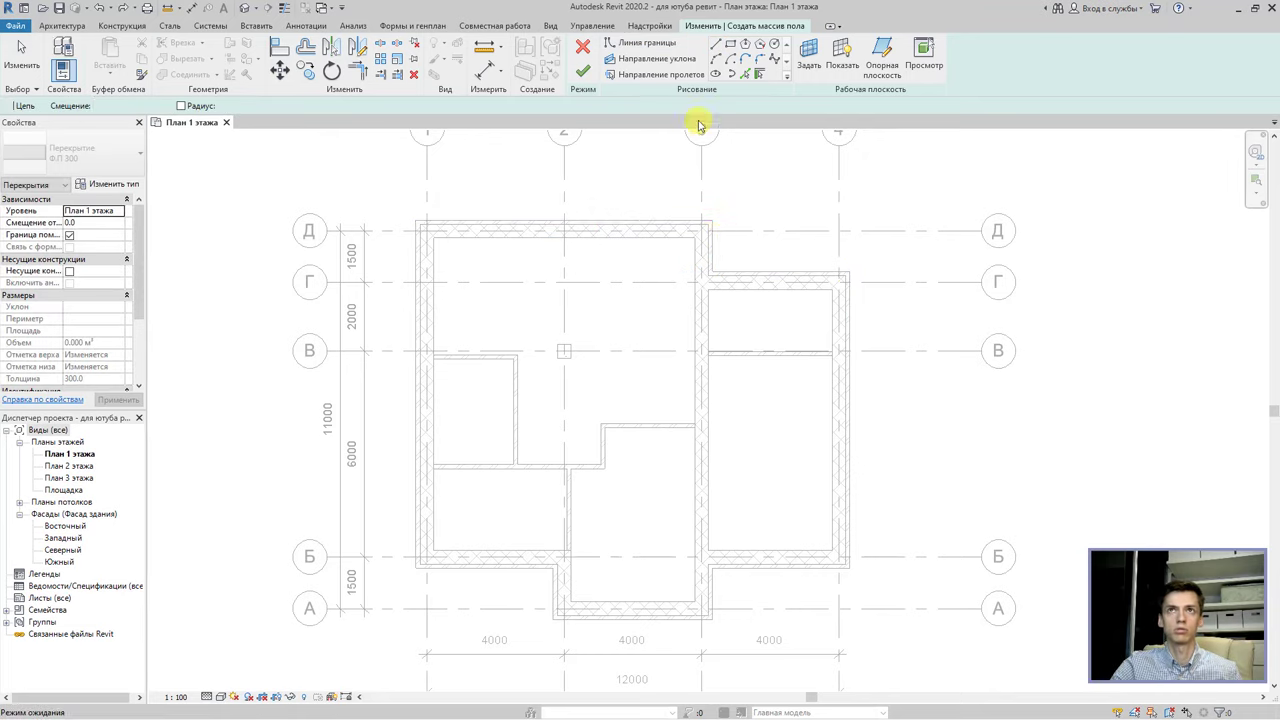
click(729, 46)
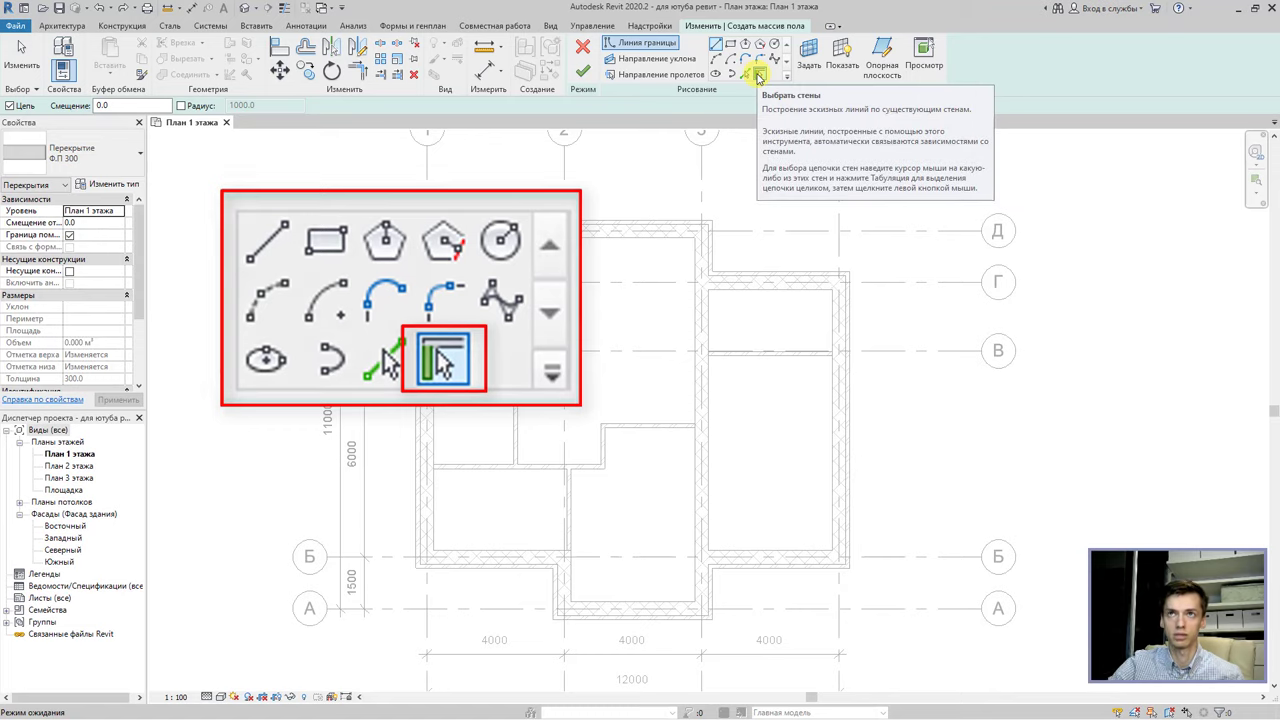
click(758, 77)
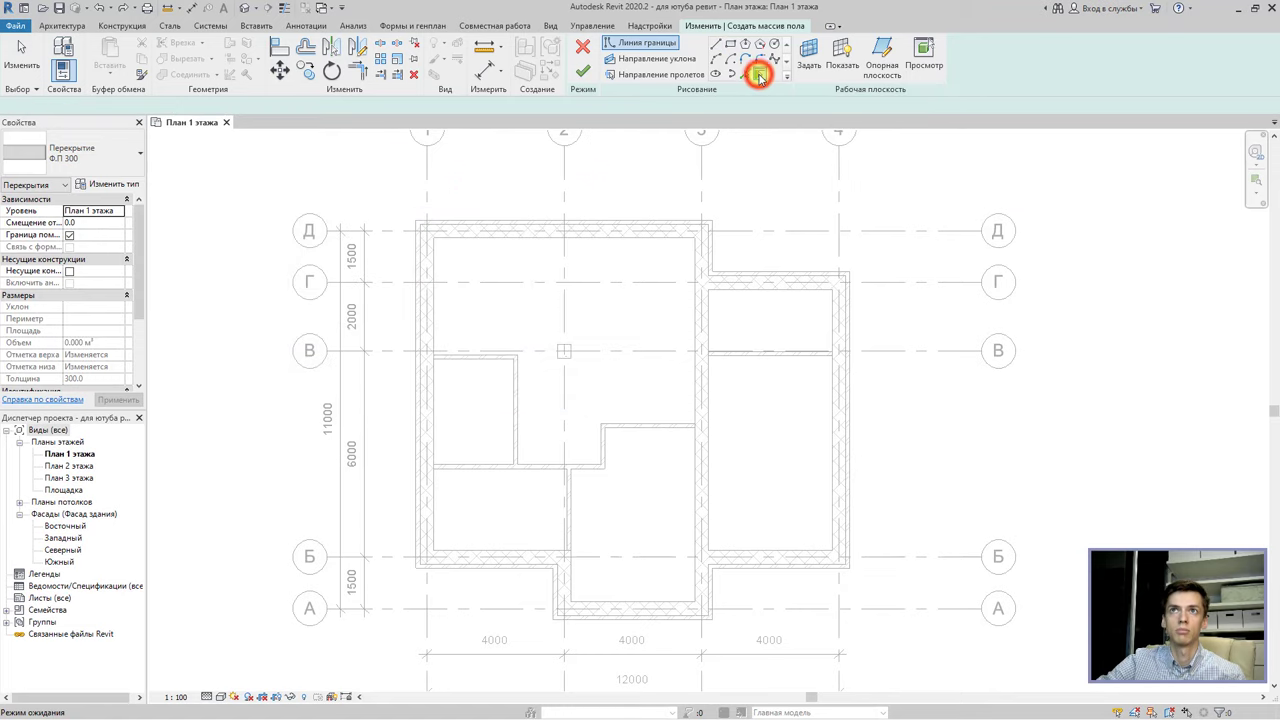
click(593, 231)
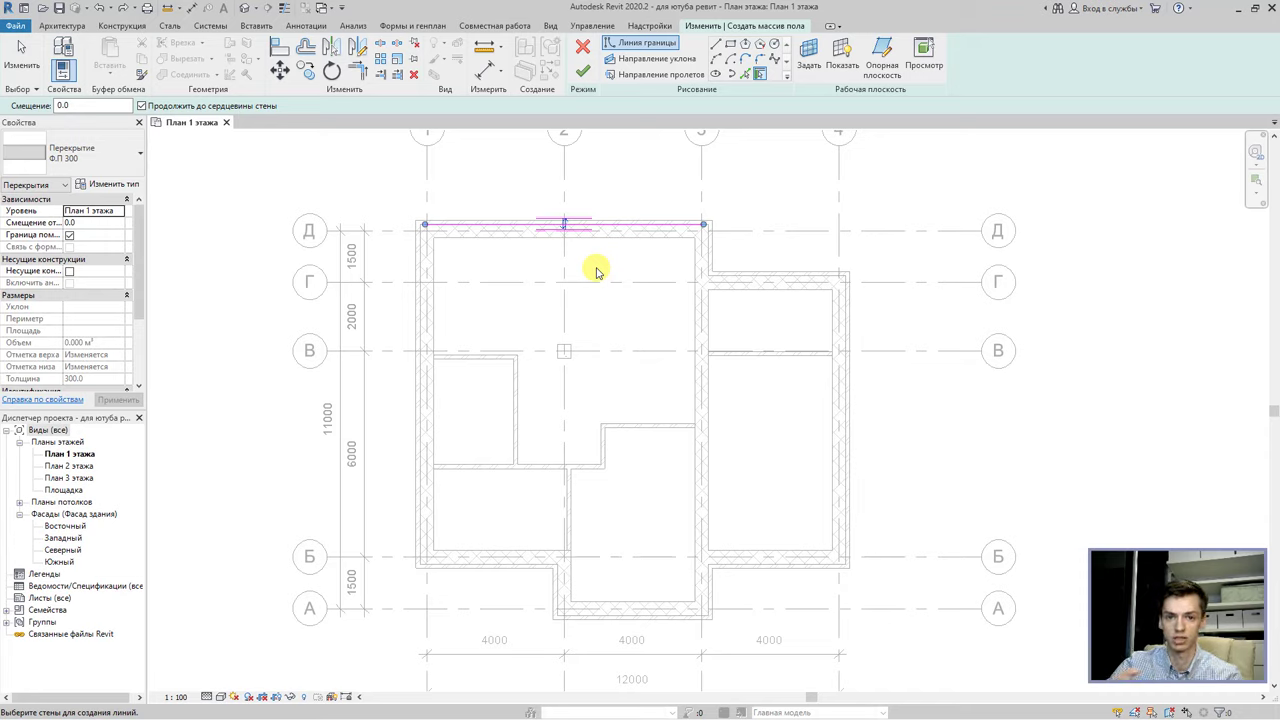
click(563, 224)
click(563, 241)
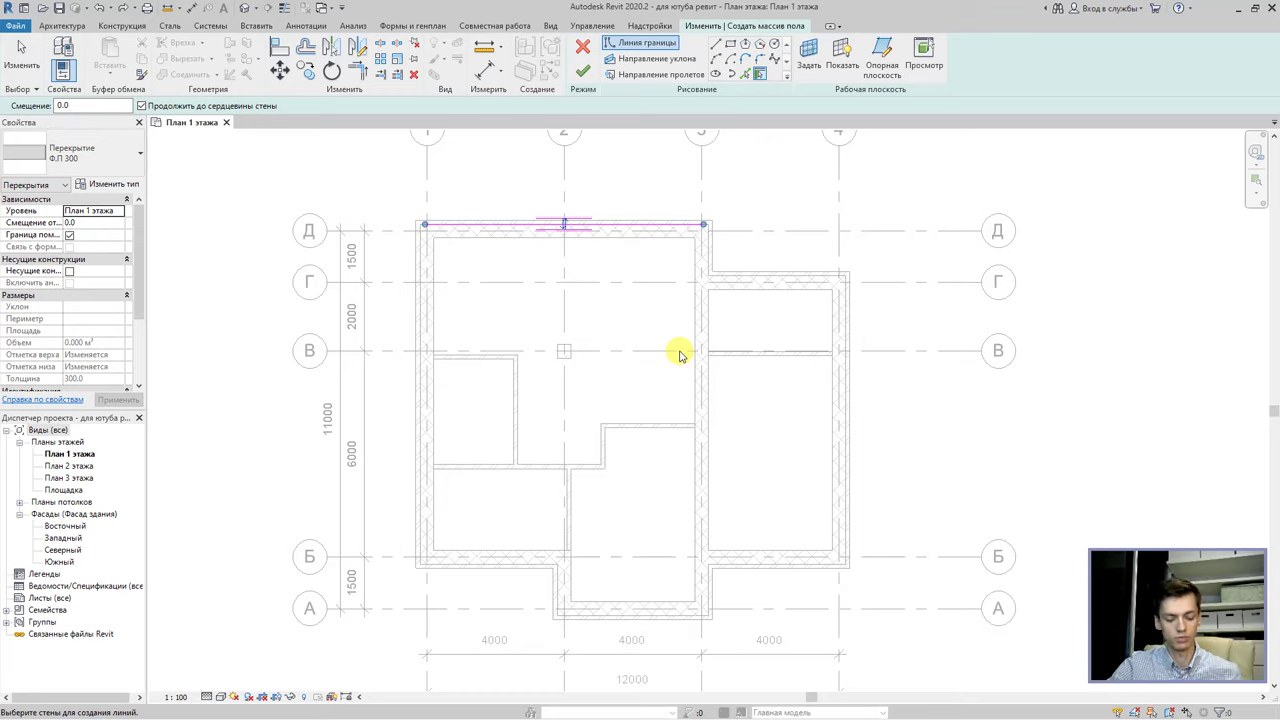
key(Escape)
key(Escape)
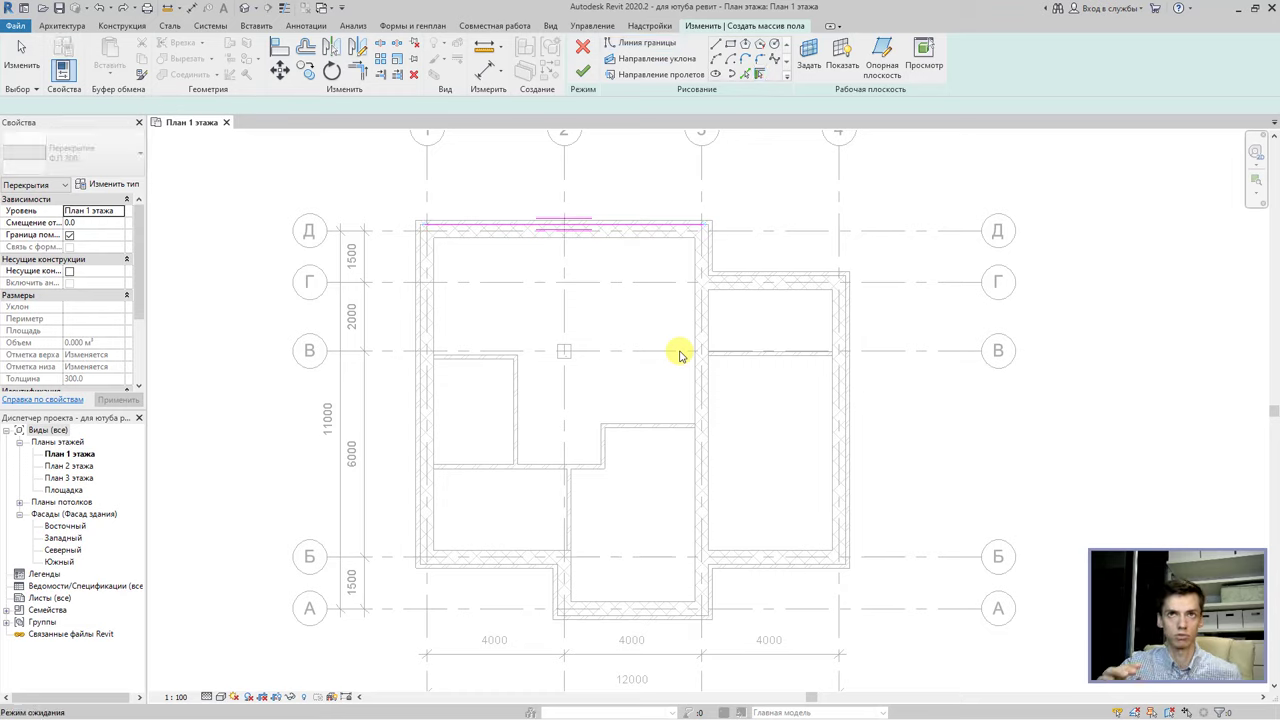
key(ctrl+z)
key(ctrl+z)
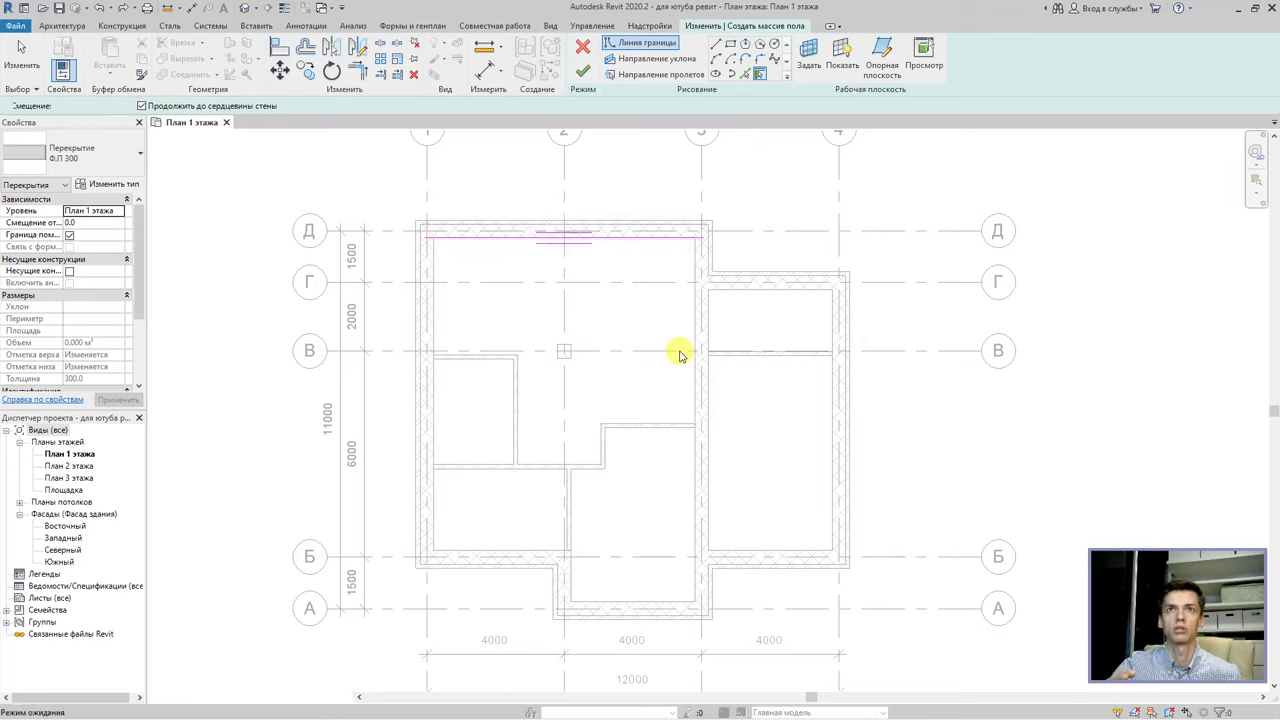
key(ctrl+z)
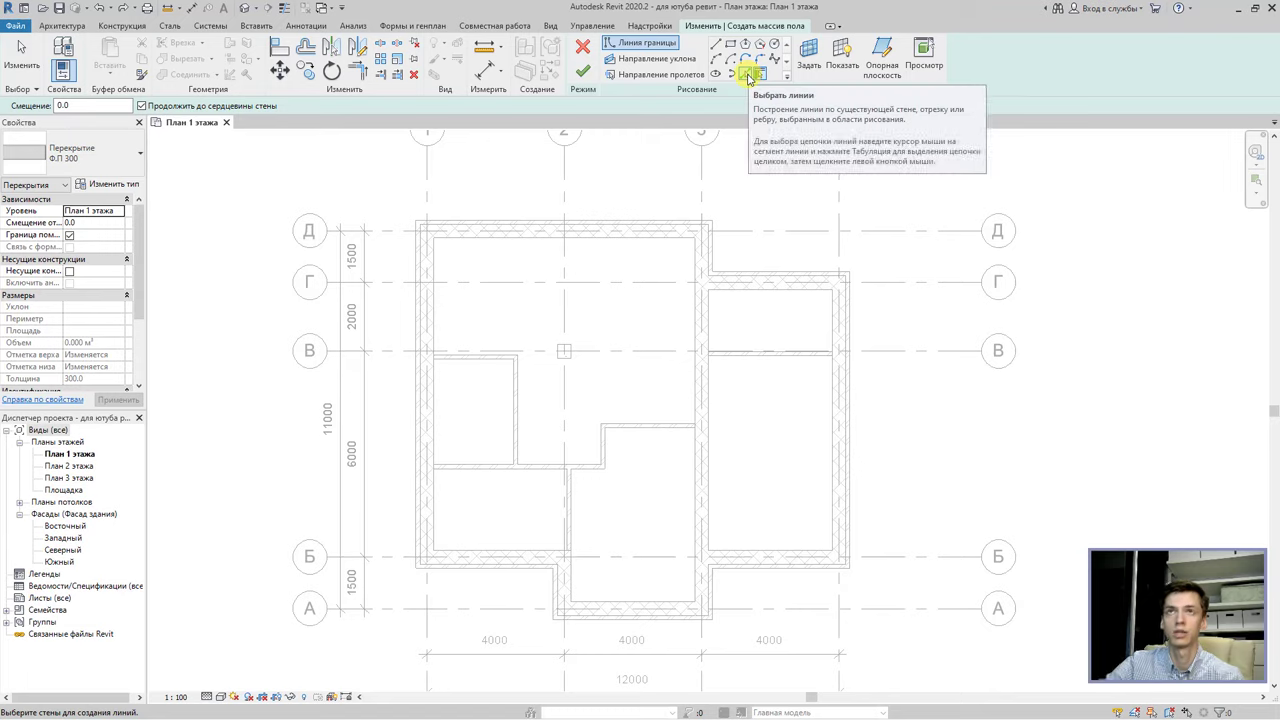
Pick the ten exterior wall faces around the house as floor boundary lines.
click(748, 76)
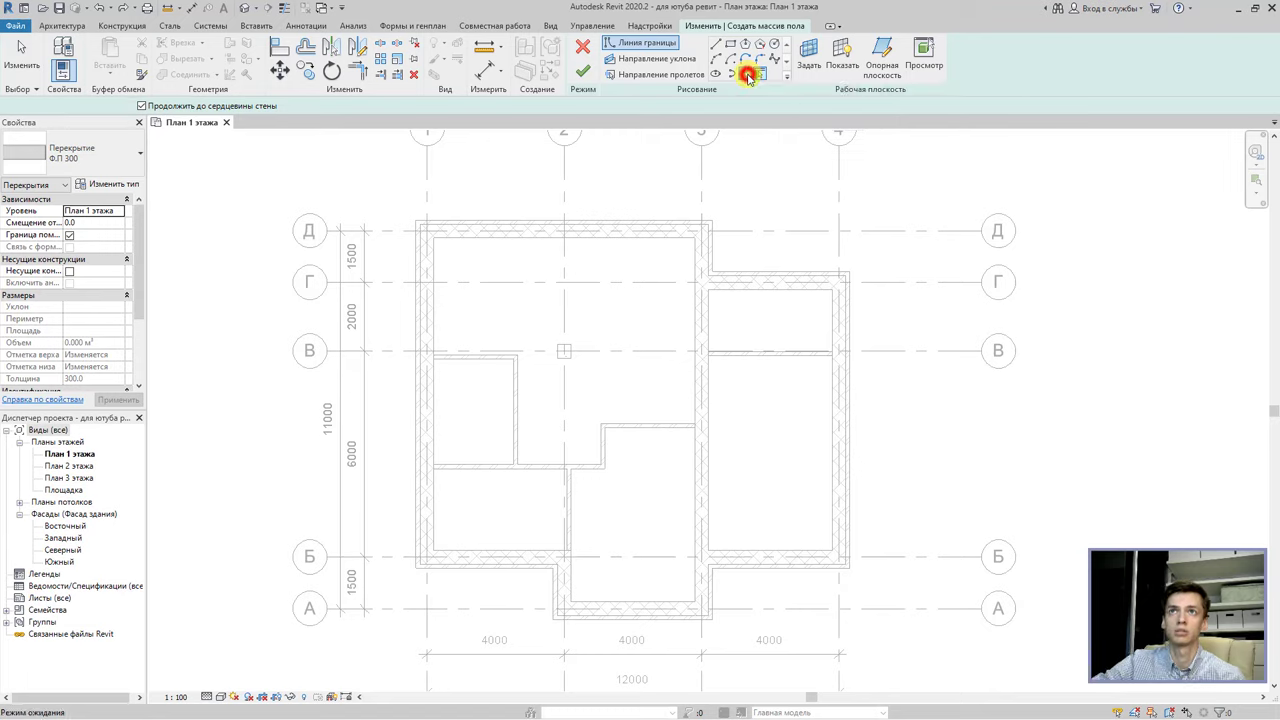
click(600, 222)
click(711, 240)
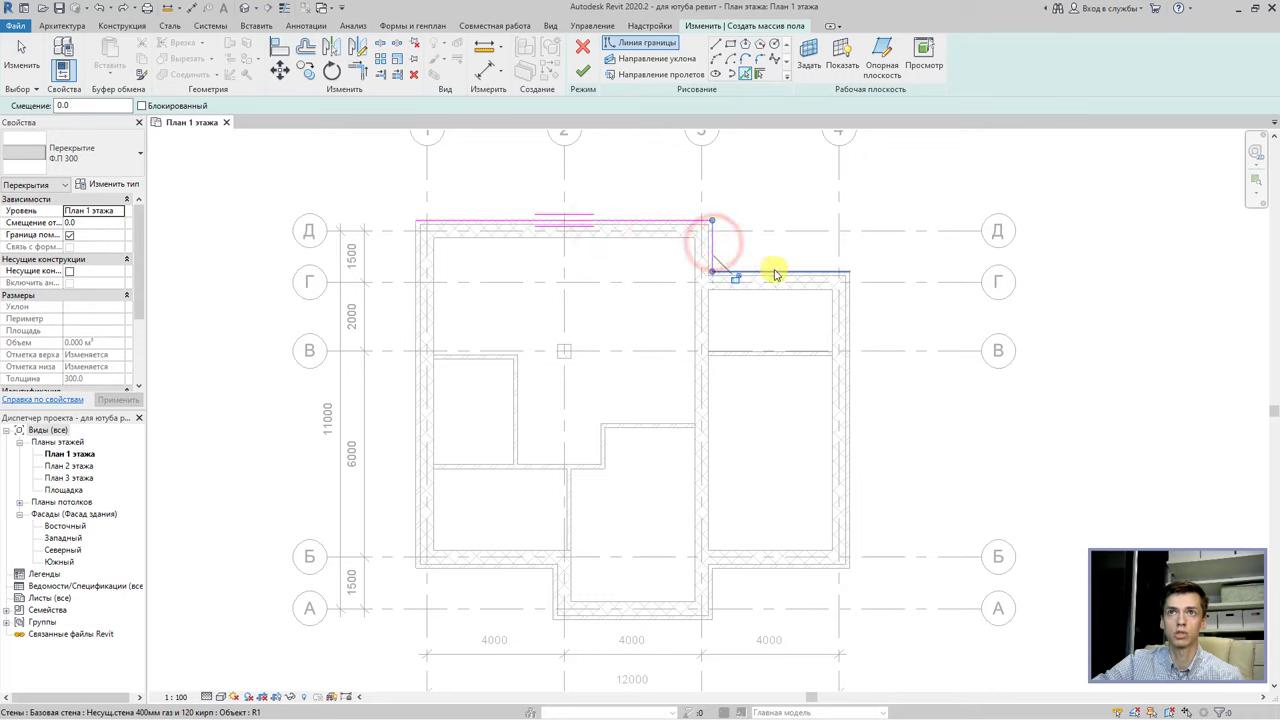
click(775, 272)
click(850, 300)
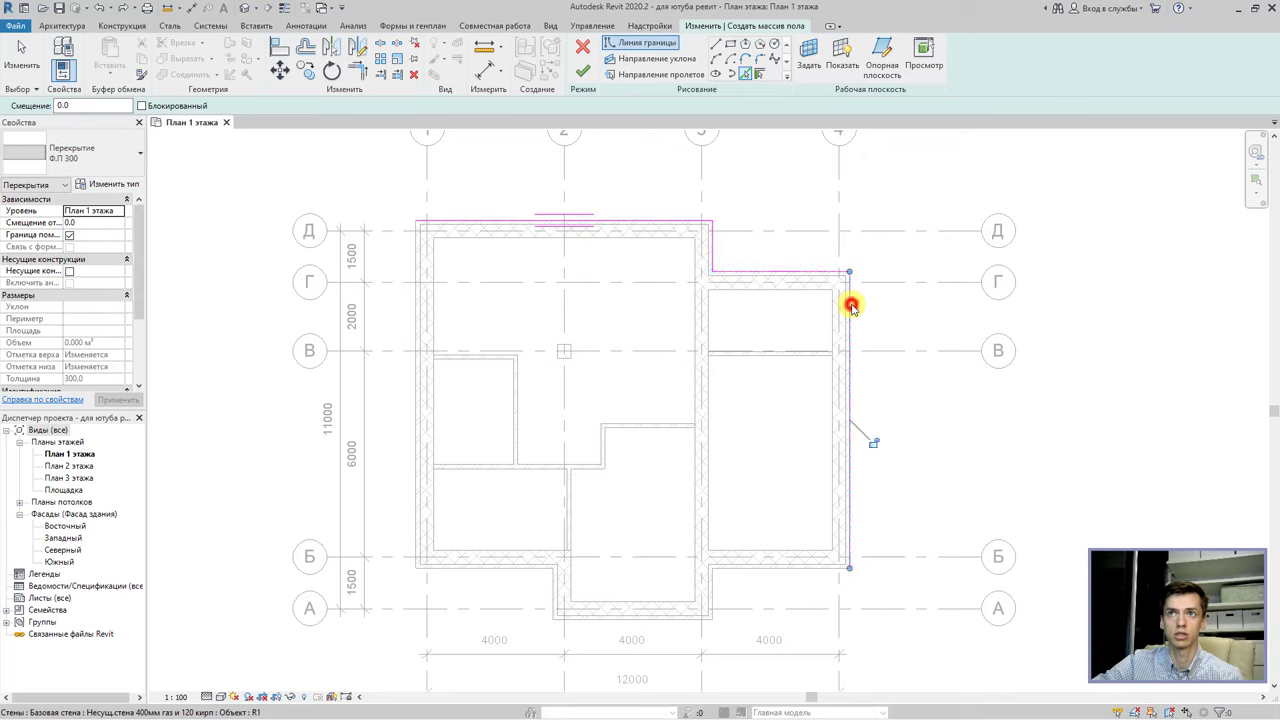
click(770, 566)
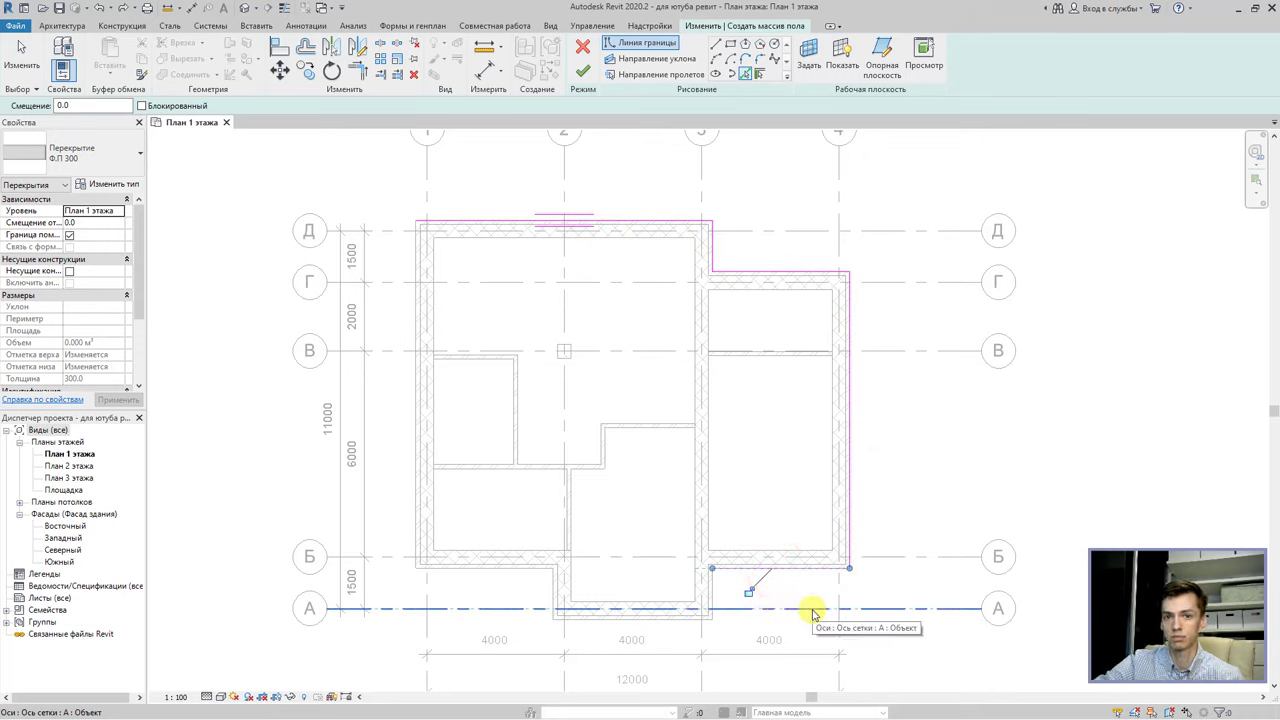
click(711, 601)
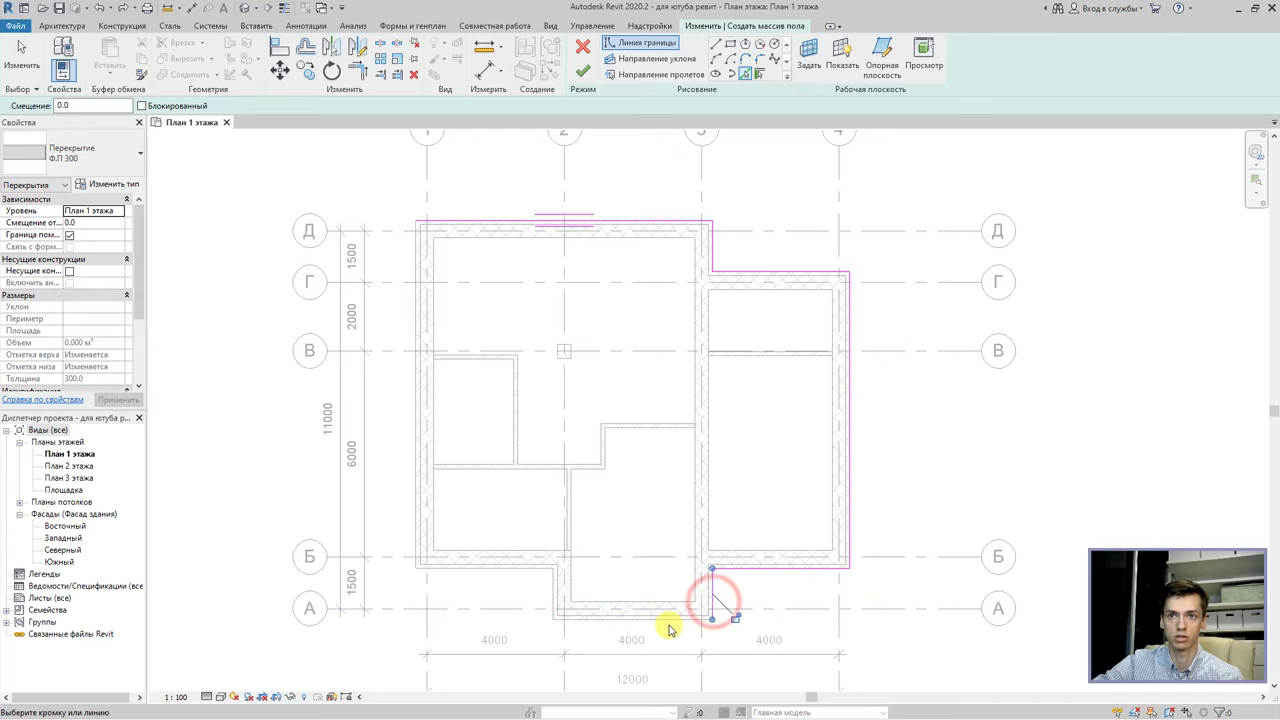
click(666, 617)
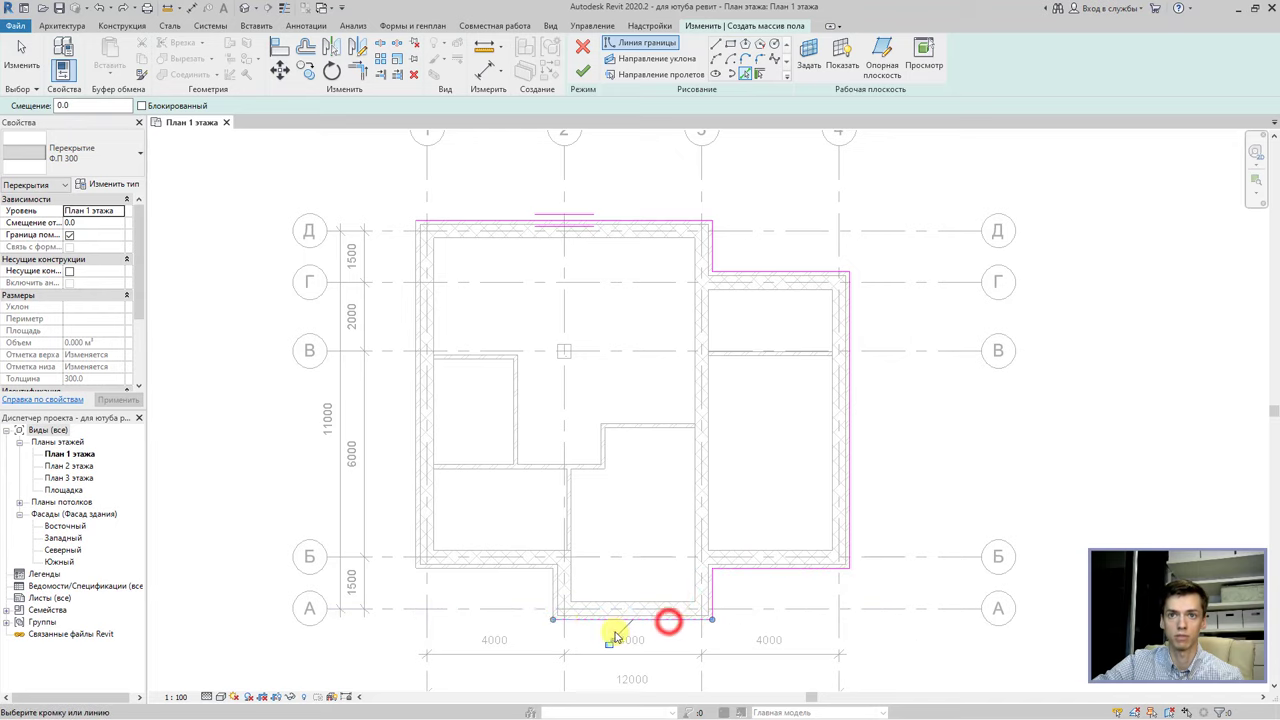
click(550, 597)
click(502, 569)
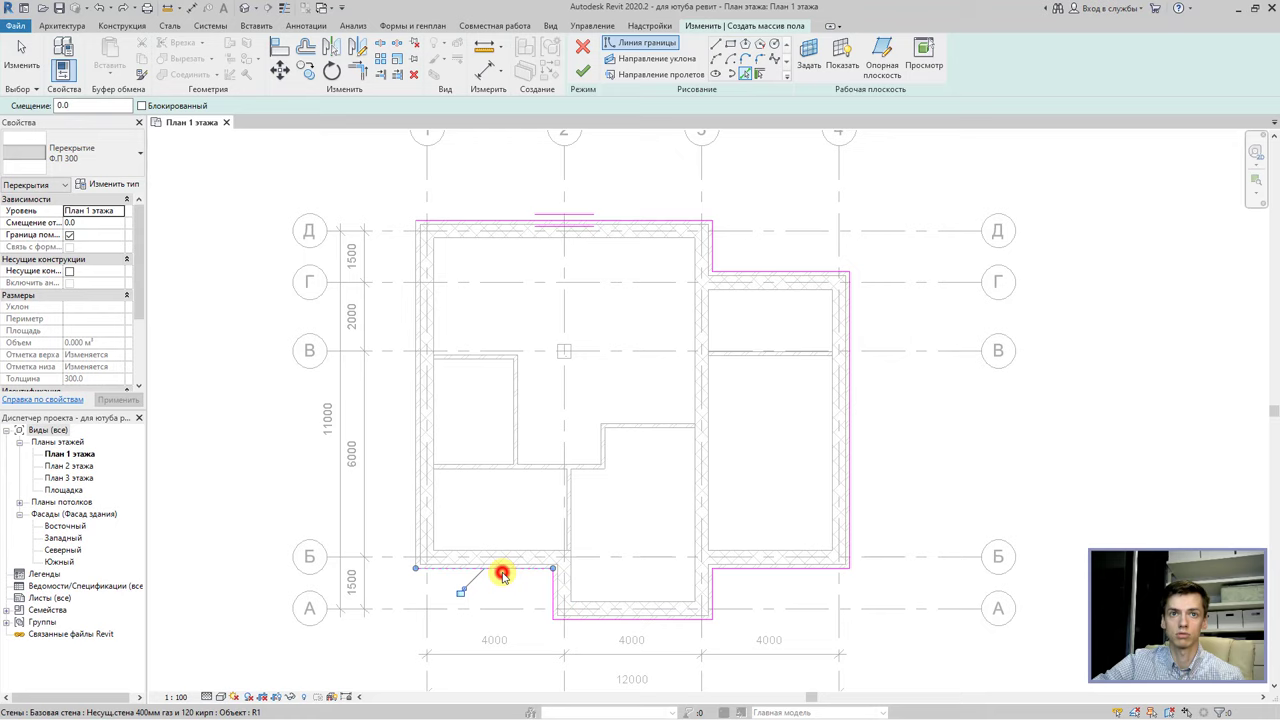
click(416, 527)
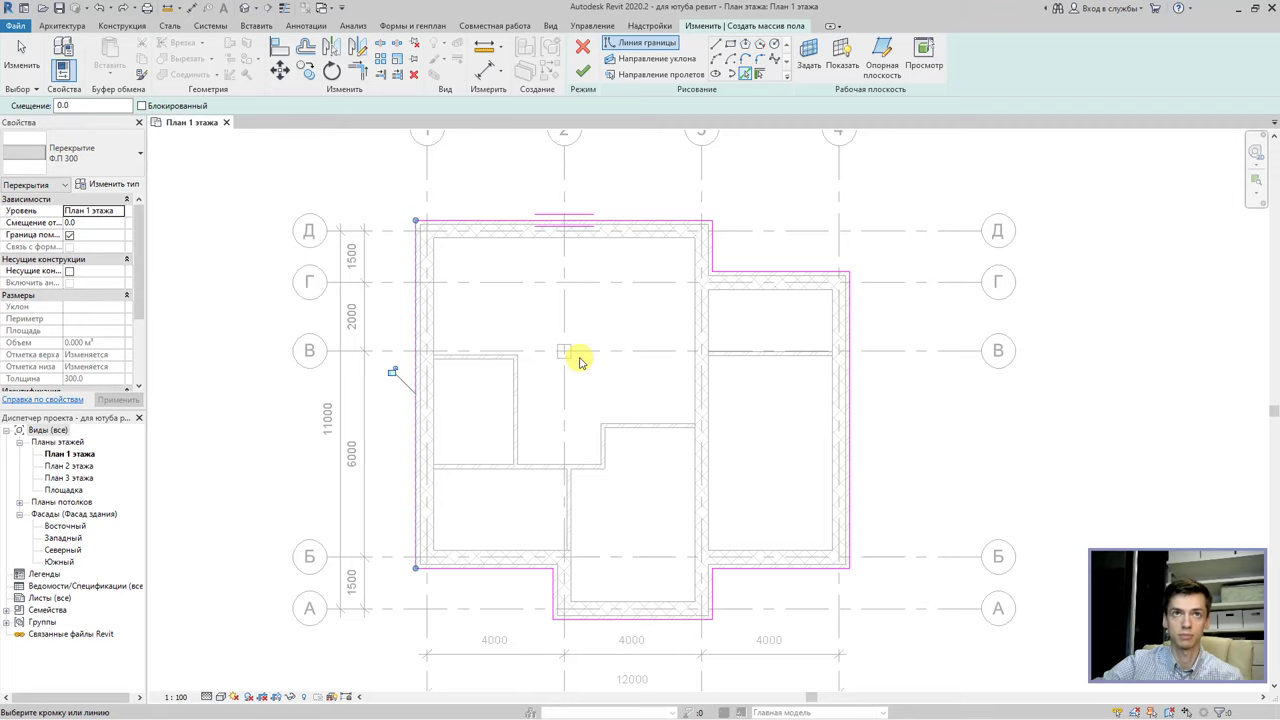
Drag the left boundary line's end up to the top-left corner to meet the top line.
scroll(415, 220, up, 1)
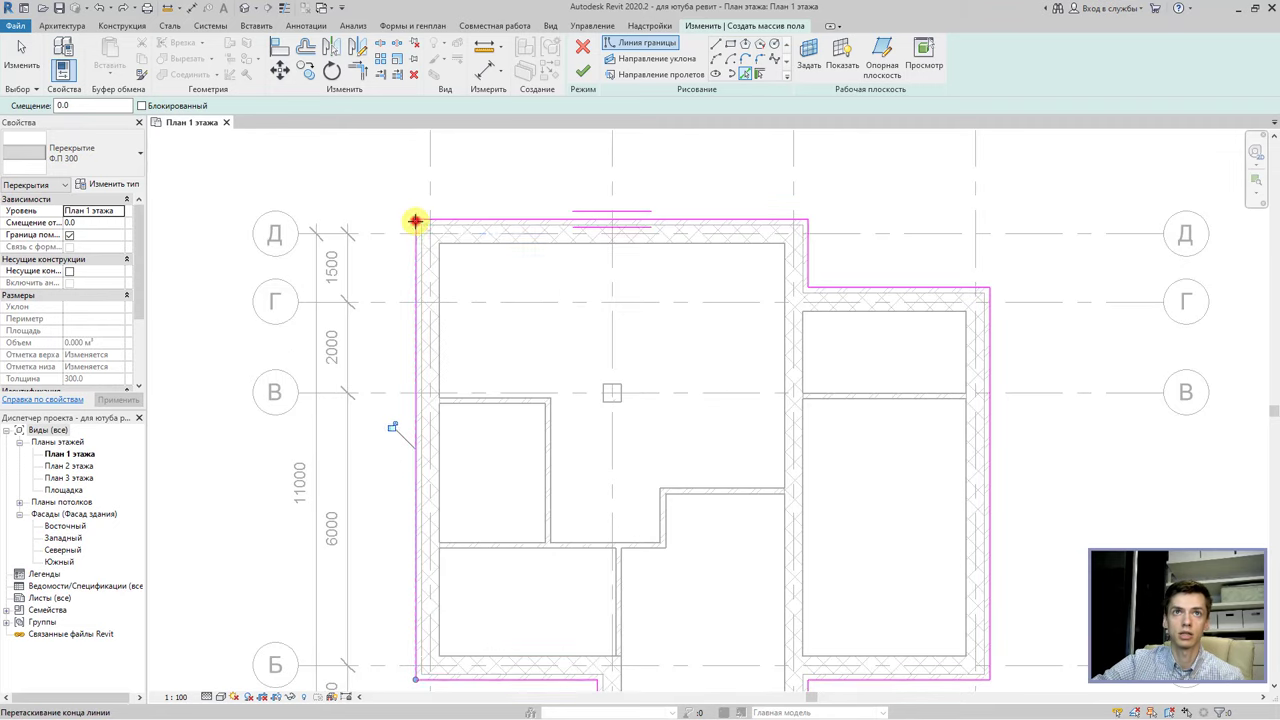
click(415, 220)
scroll(398, 215, up, 1)
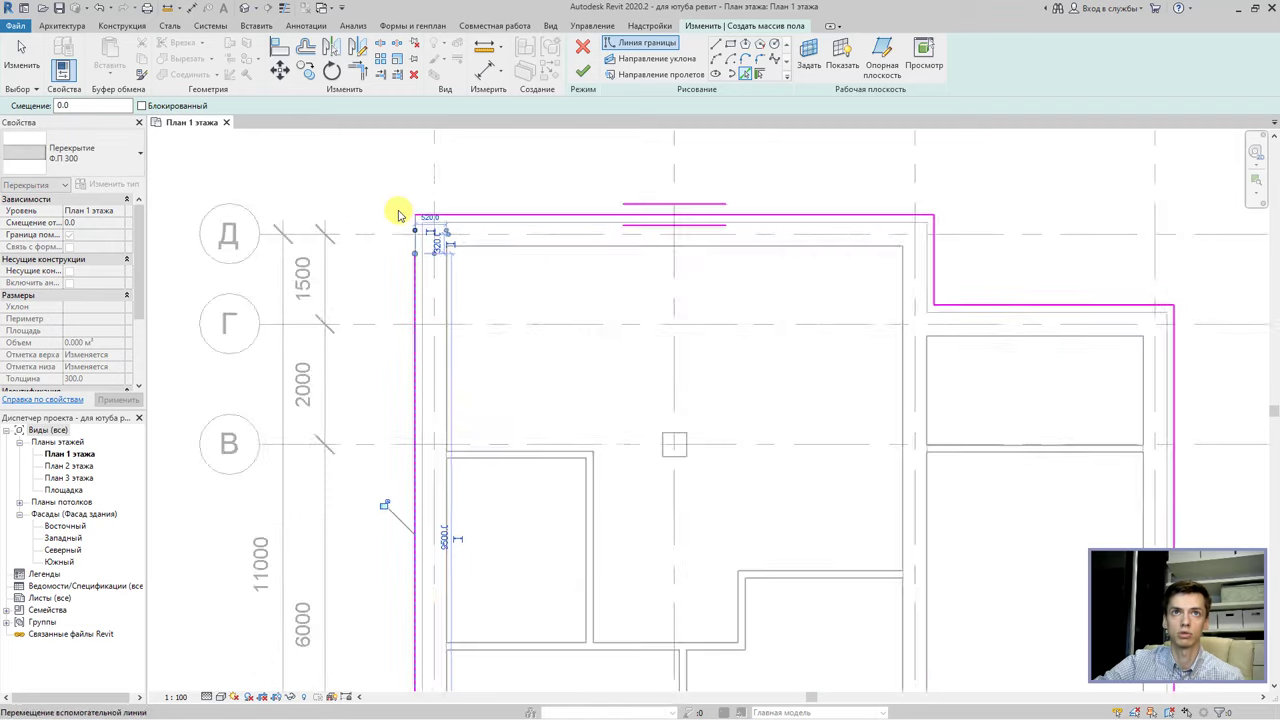
scroll(398, 215, up, 2)
scroll(410, 245, up, 1)
scroll(440, 285, up, 1)
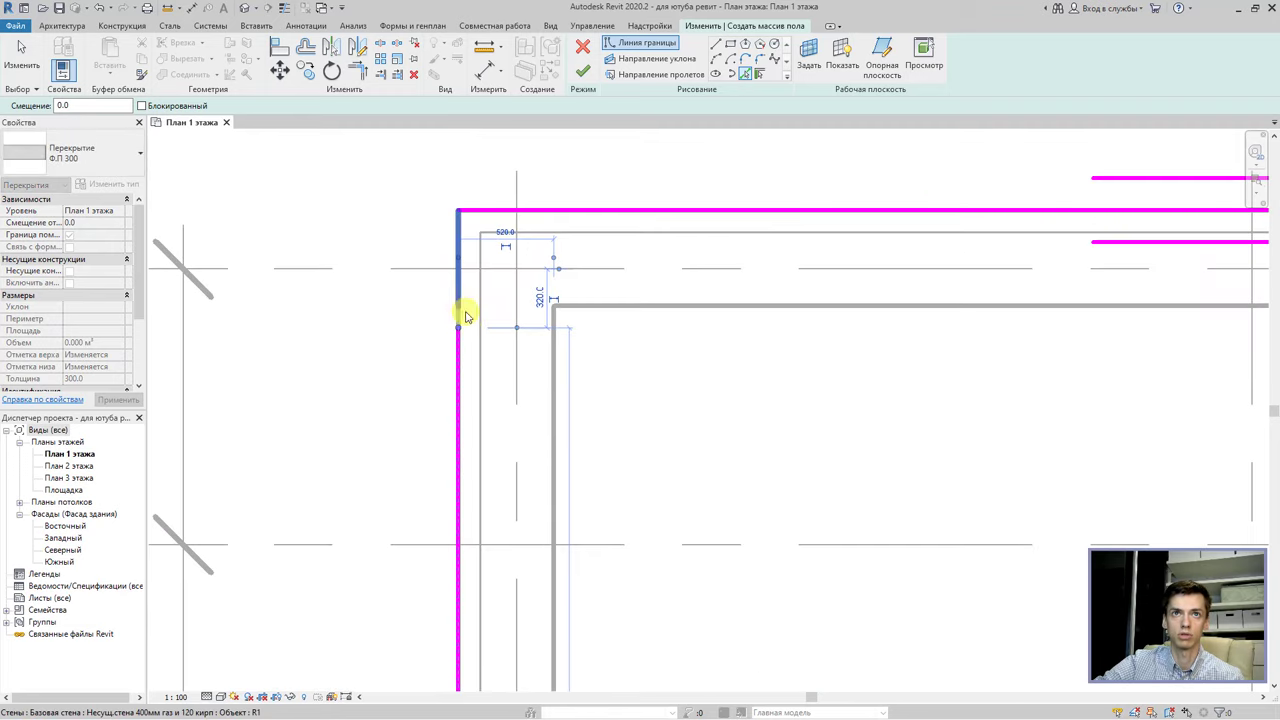
scroll(465, 317, down, 3)
click(628, 369)
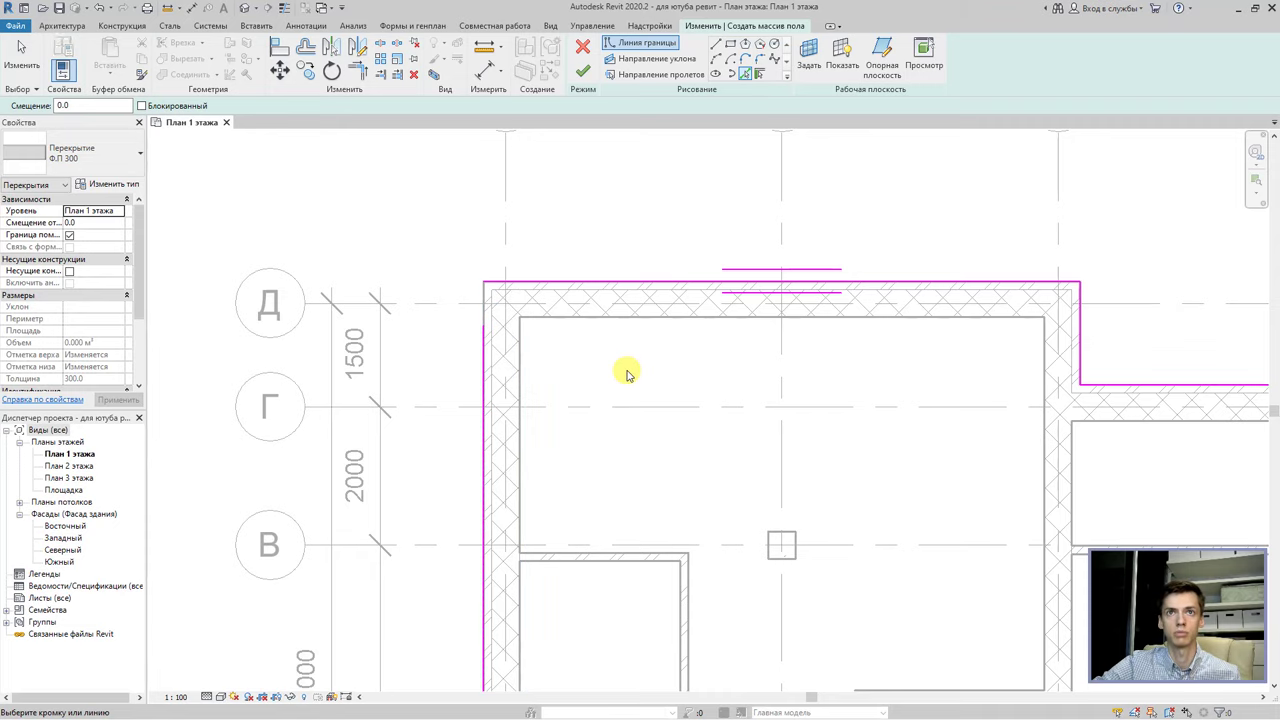
scroll(630, 362, down, 3)
scroll(638, 362, down, 3)
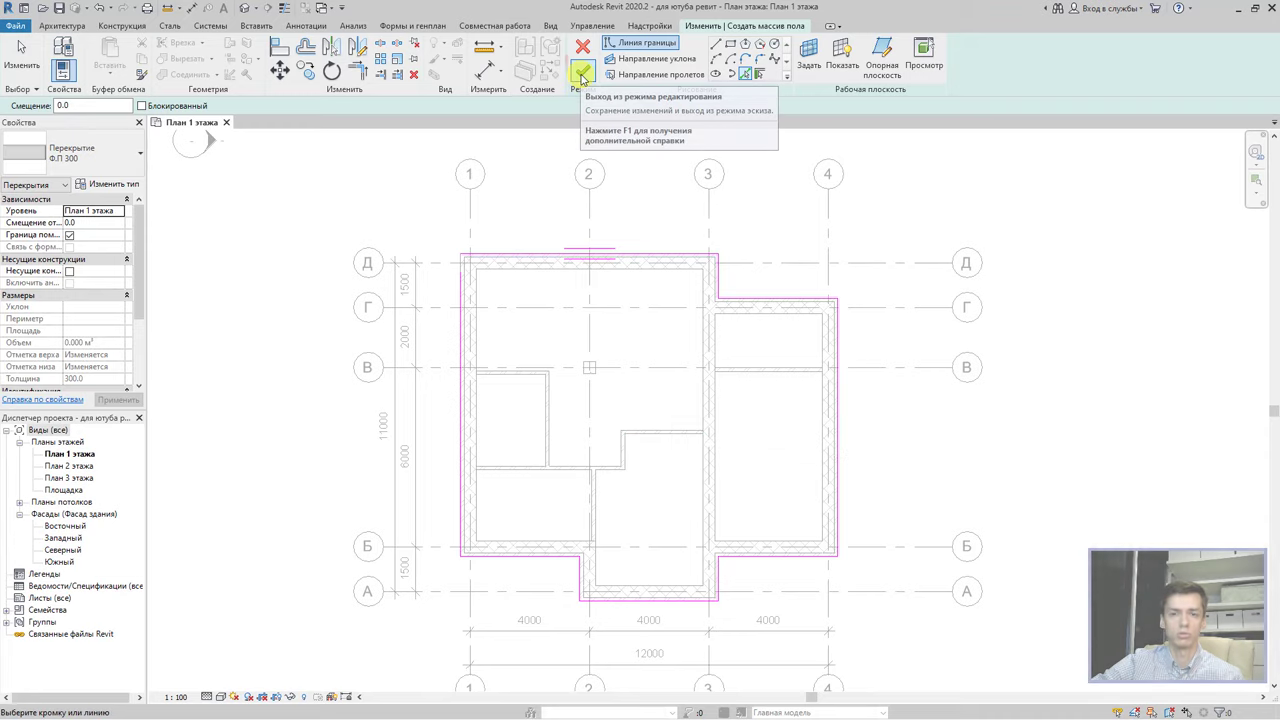
Attempt Finish Edit Mode, then show and zoom to the unclosed top-left boundary corner.
click(581, 74)
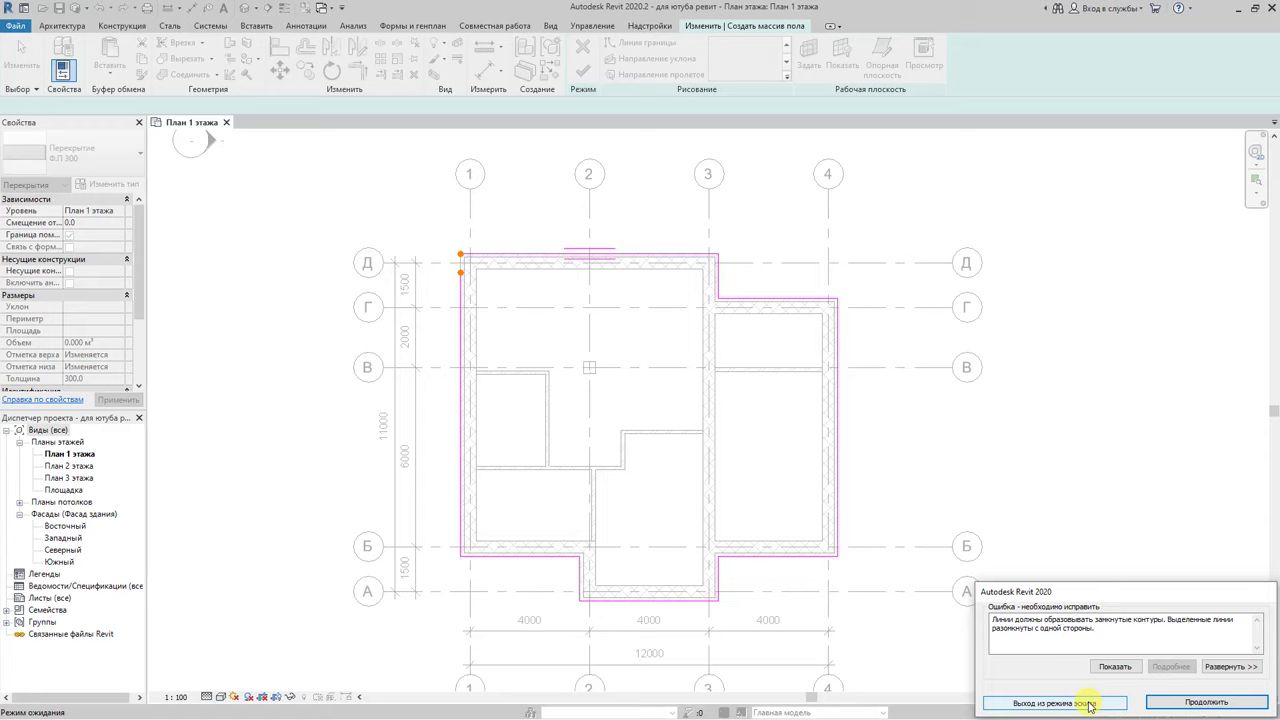
click(1112, 665)
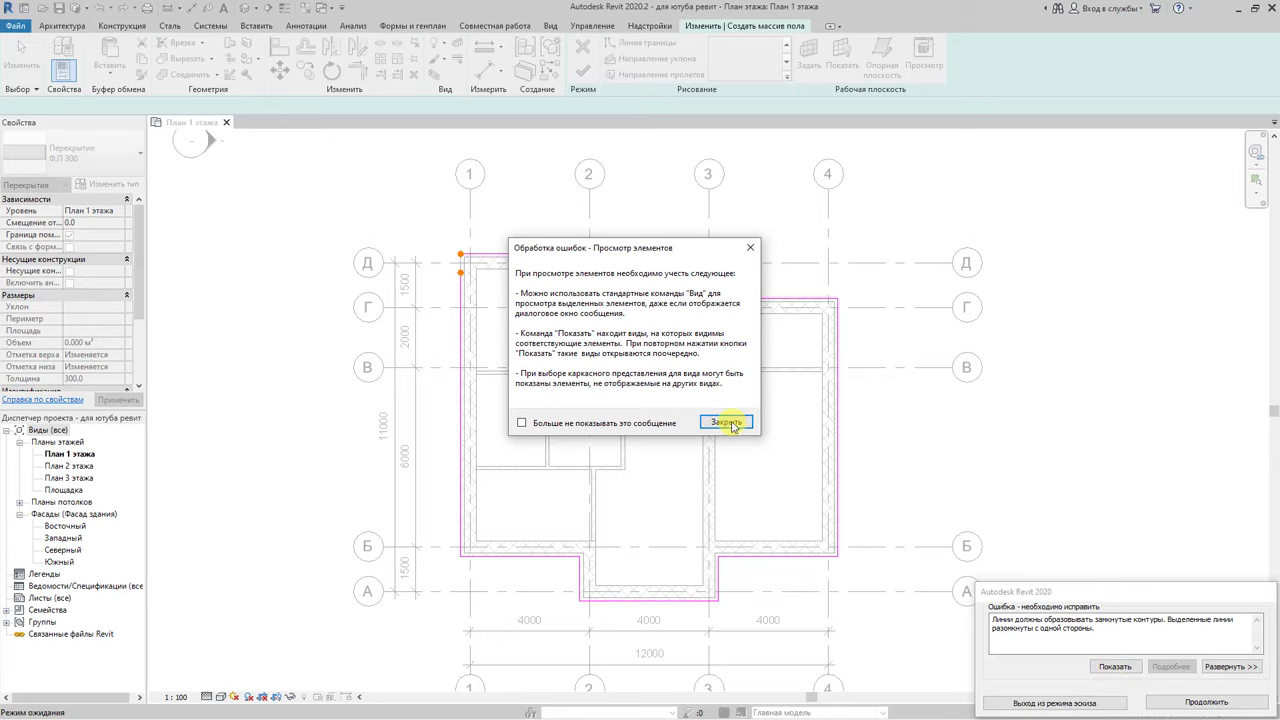
click(726, 421)
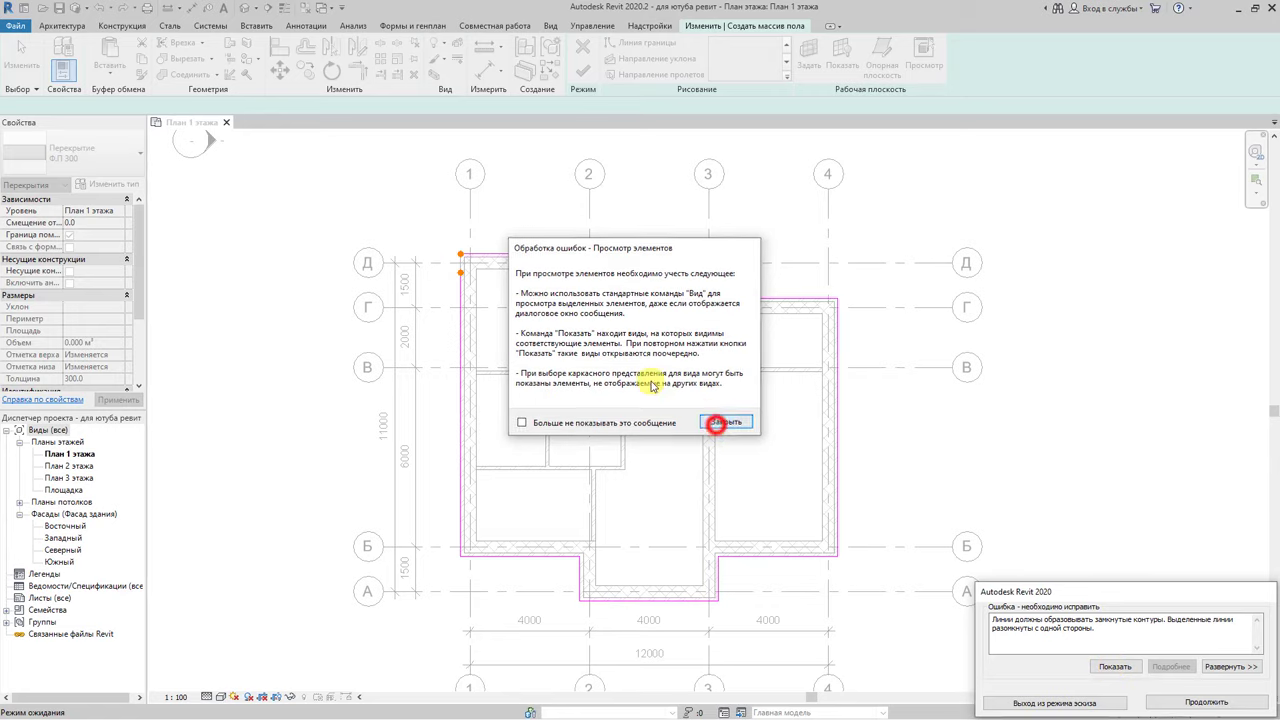
scroll(641, 311, up, 2)
scroll(637, 315, up, 1)
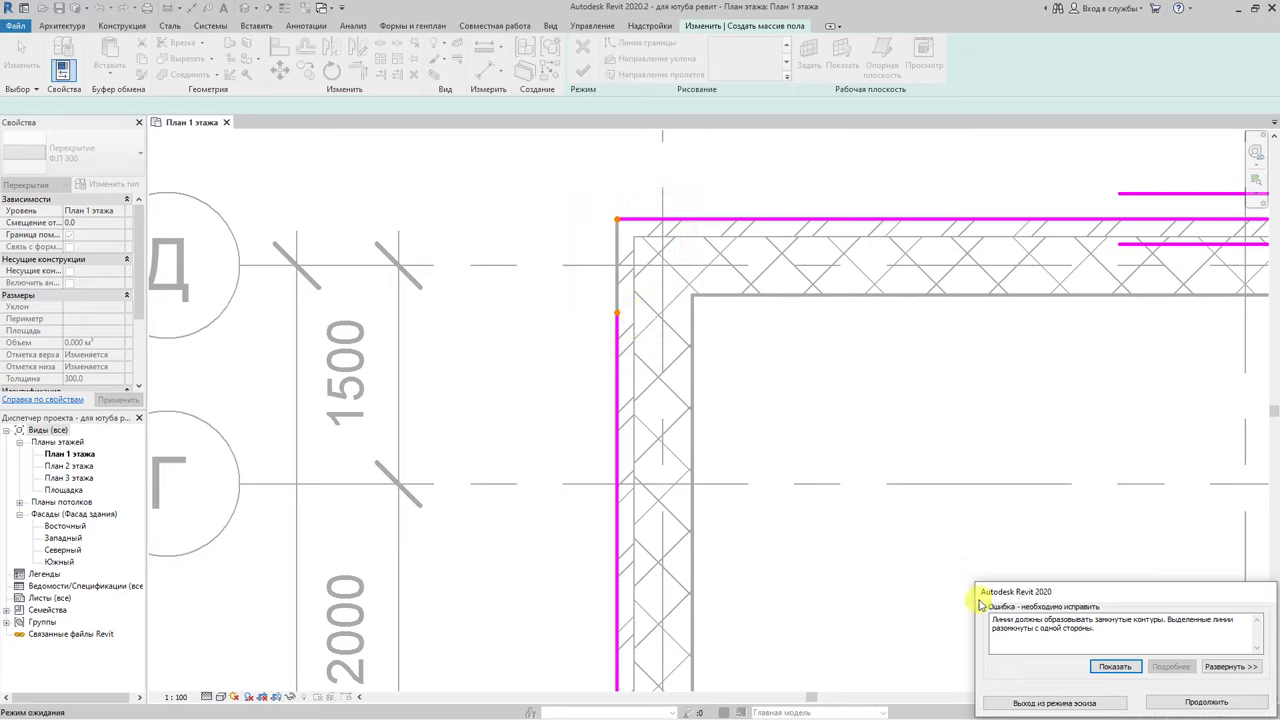
Extend the left boundary line up to meet the top line at the top-left corner.
click(1152, 700)
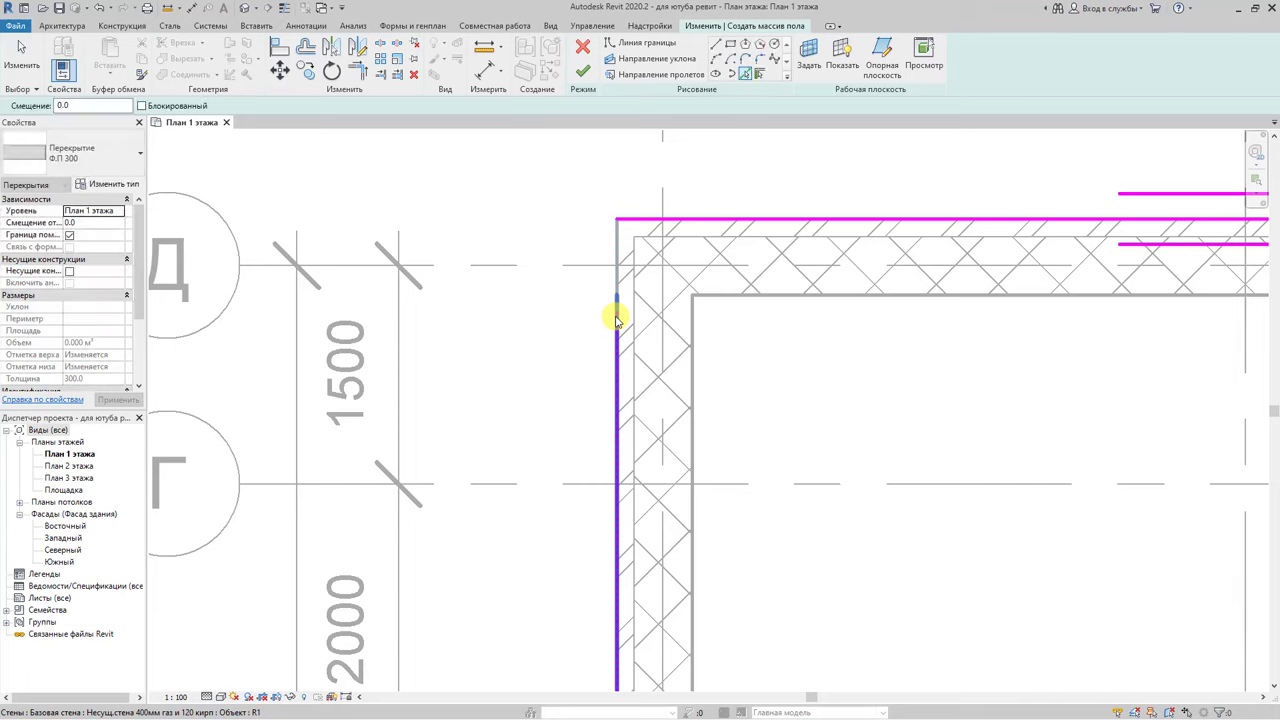
key(Escape)
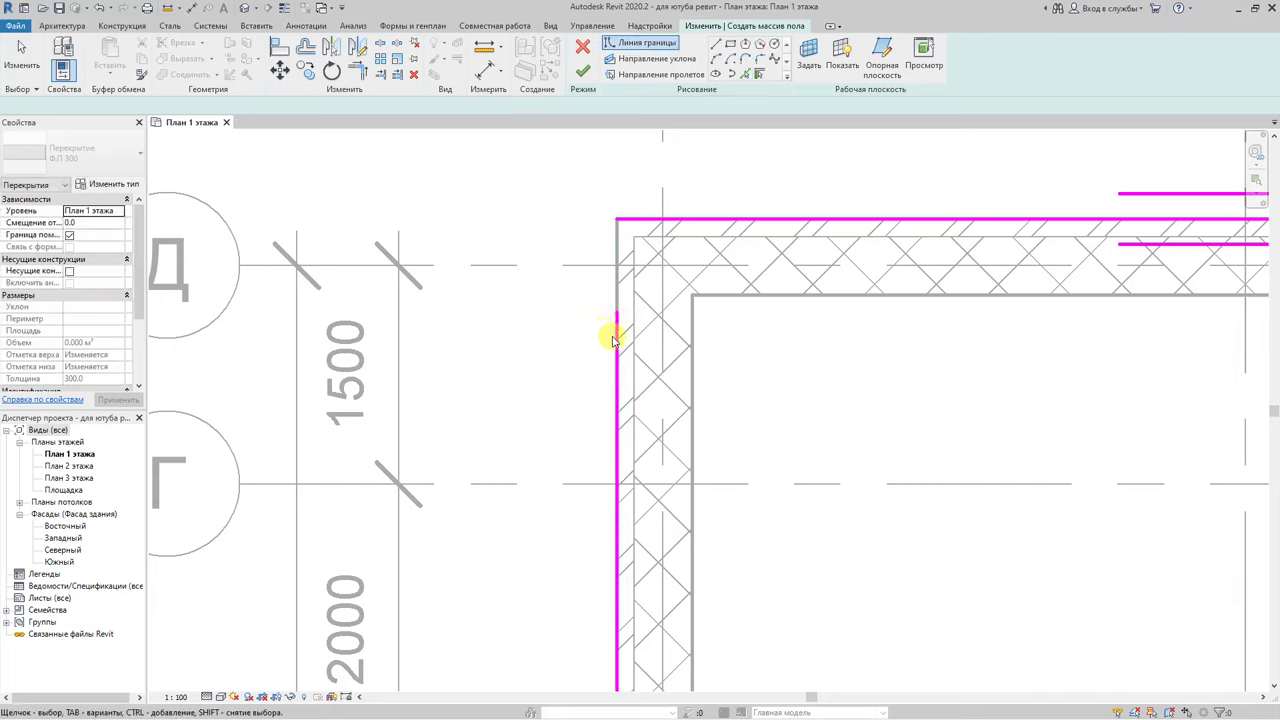
click(617, 335)
drag(616, 333, 621, 216)
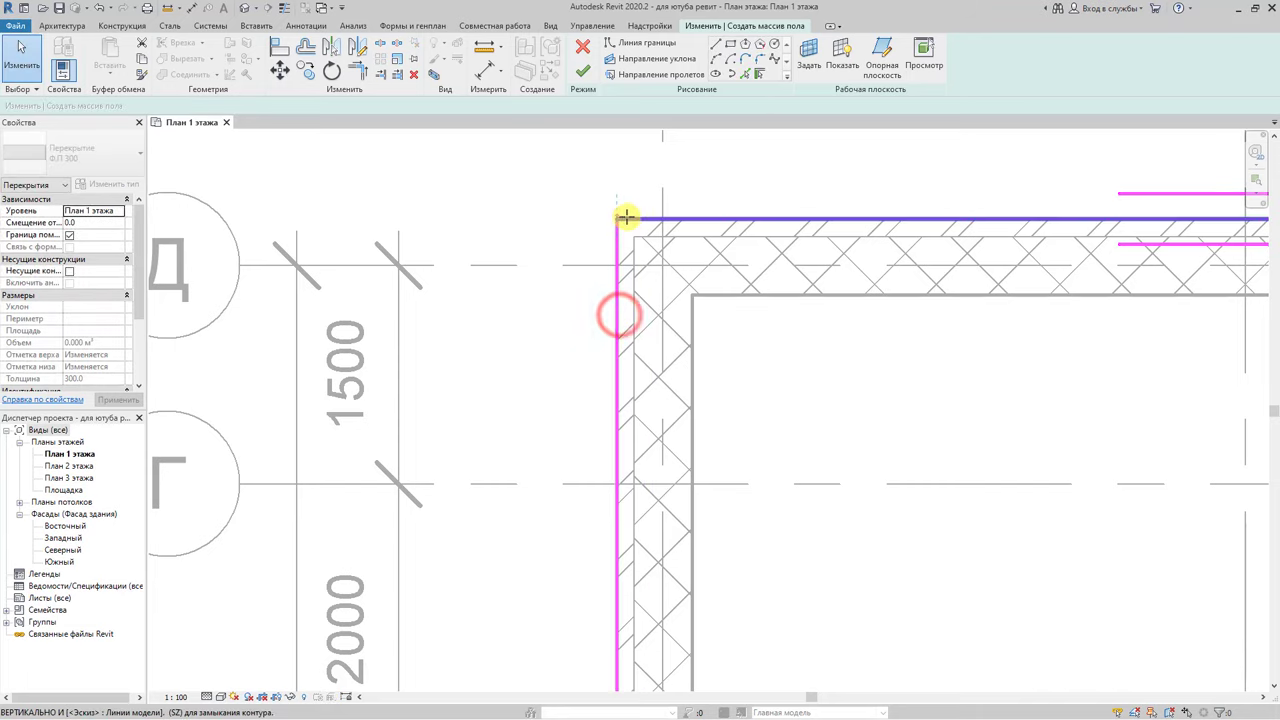
click(830, 387)
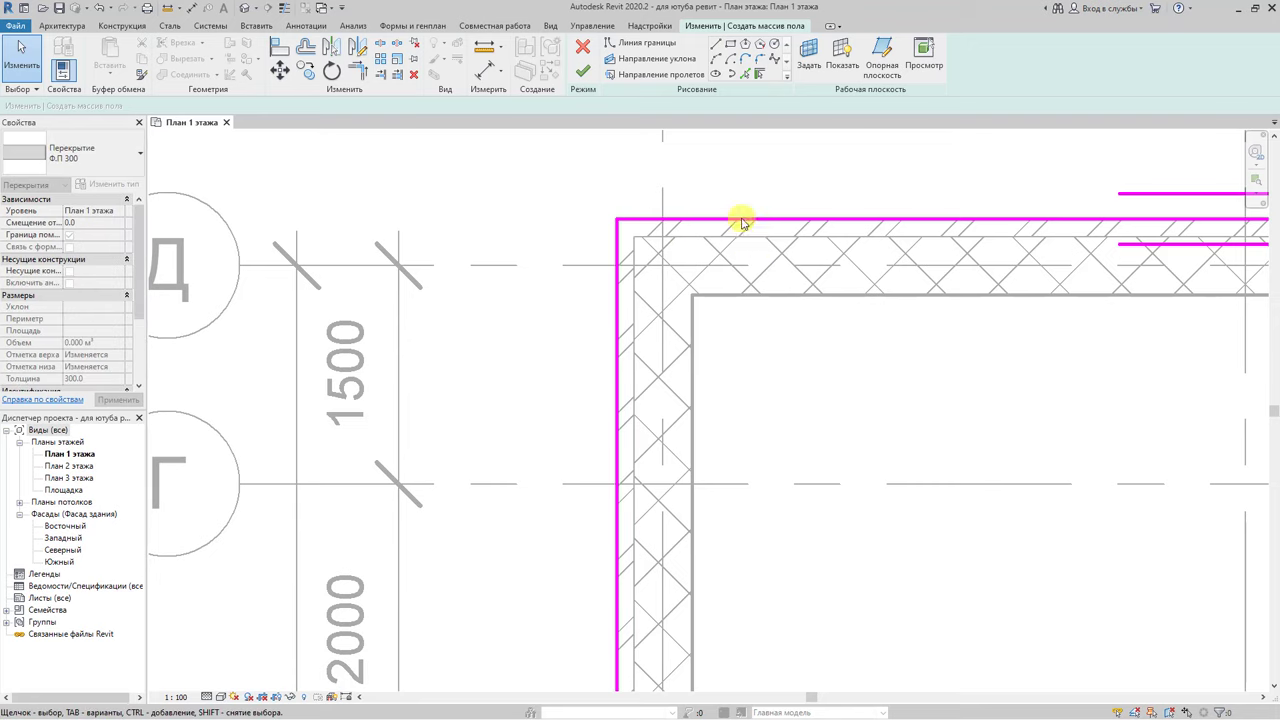
Re-pick the left wall as boundary, dismiss the overlapping-lines warning and exit the line tool.
click(745, 73)
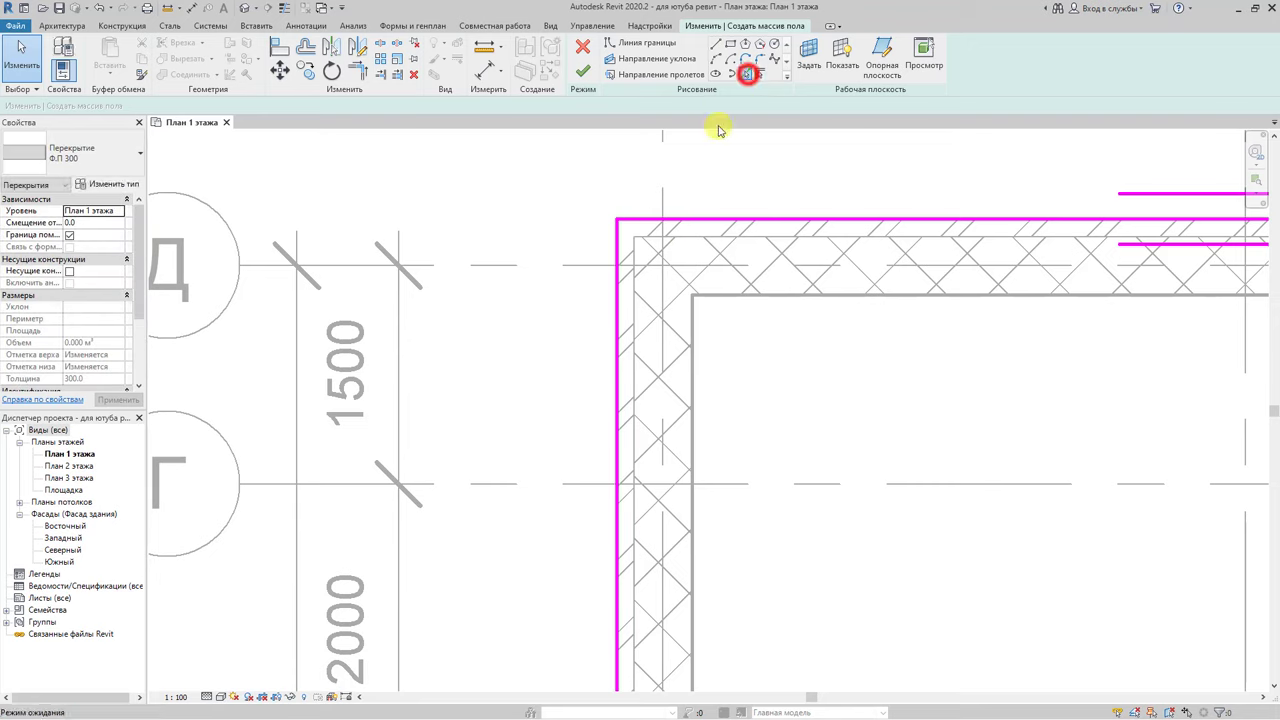
click(617, 320)
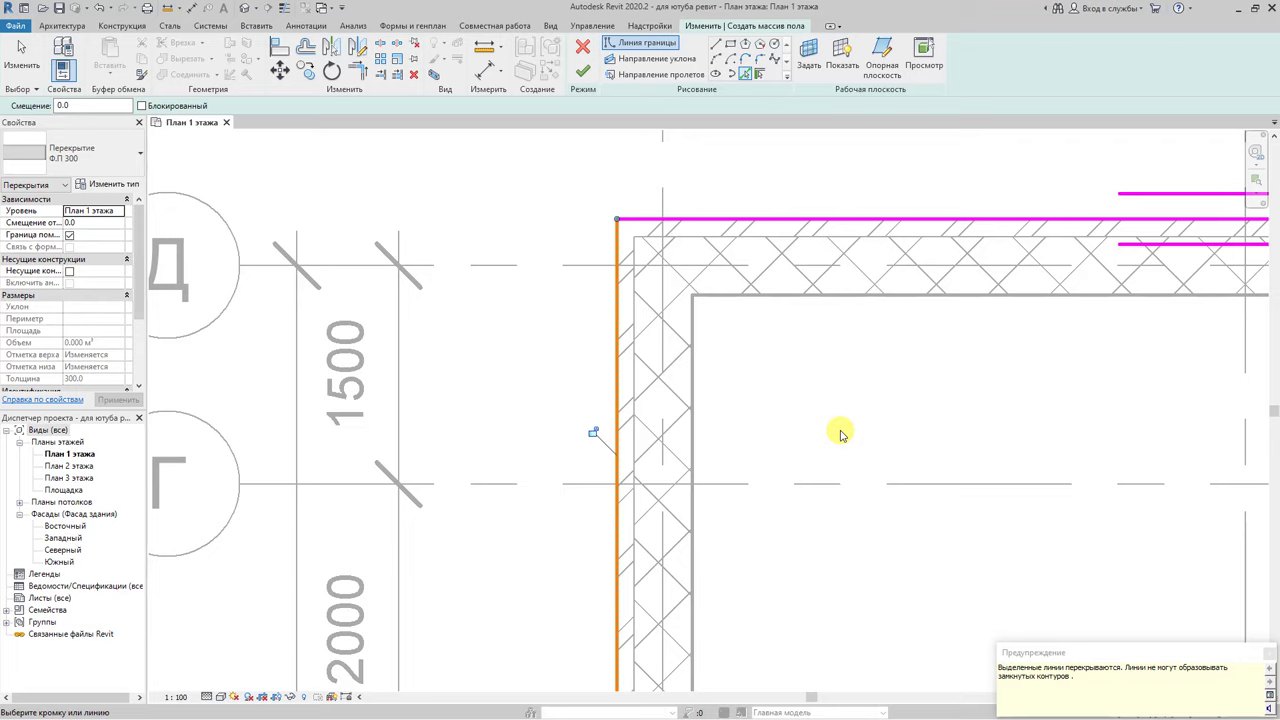
click(840, 437)
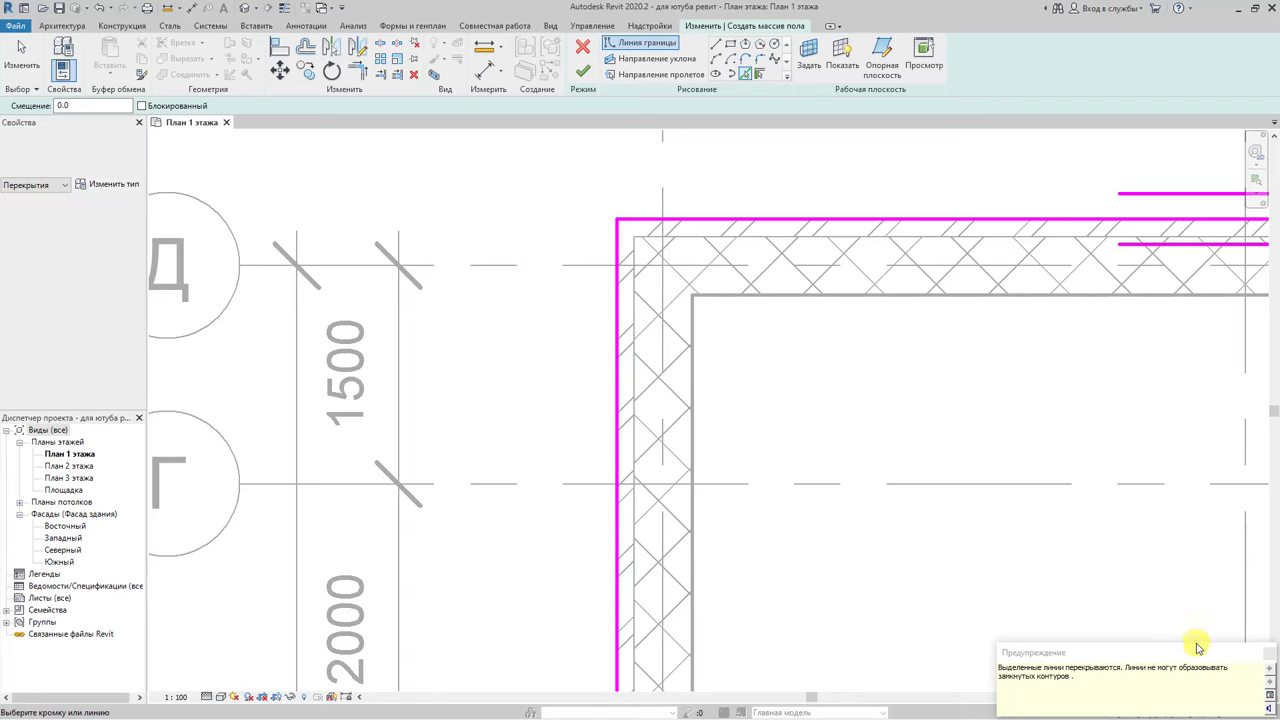
click(1268, 656)
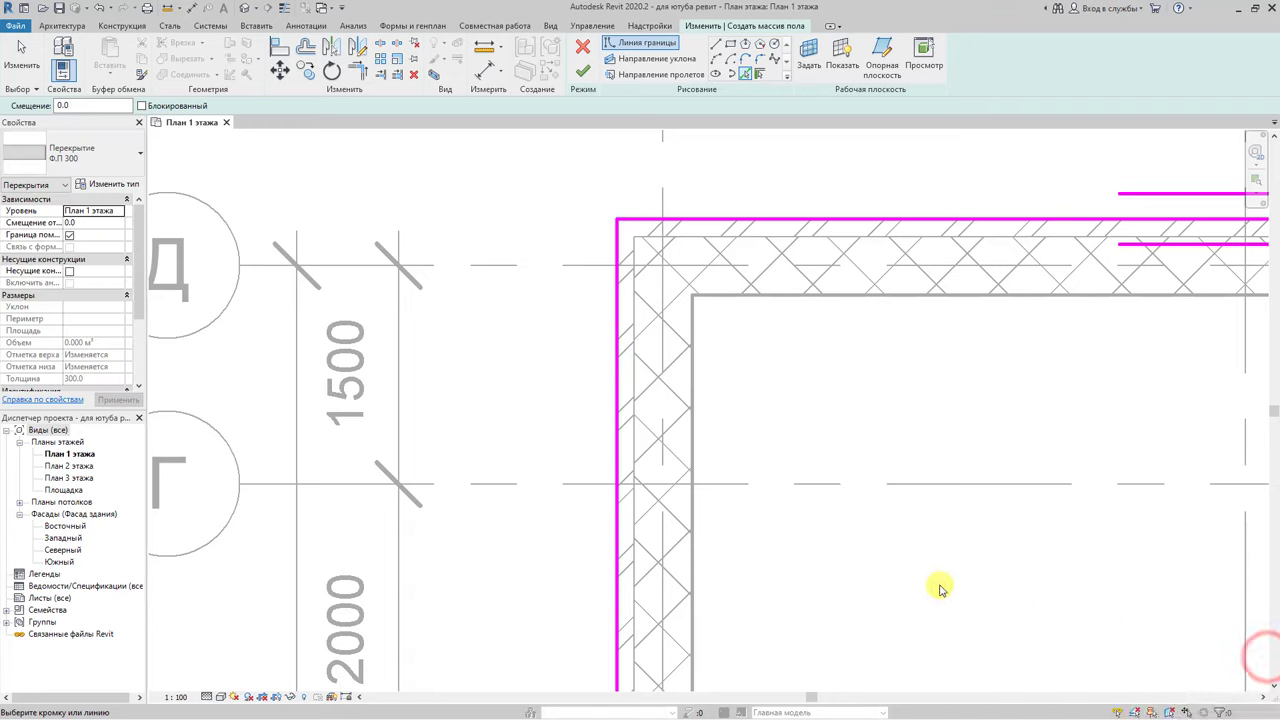
key(Escape)
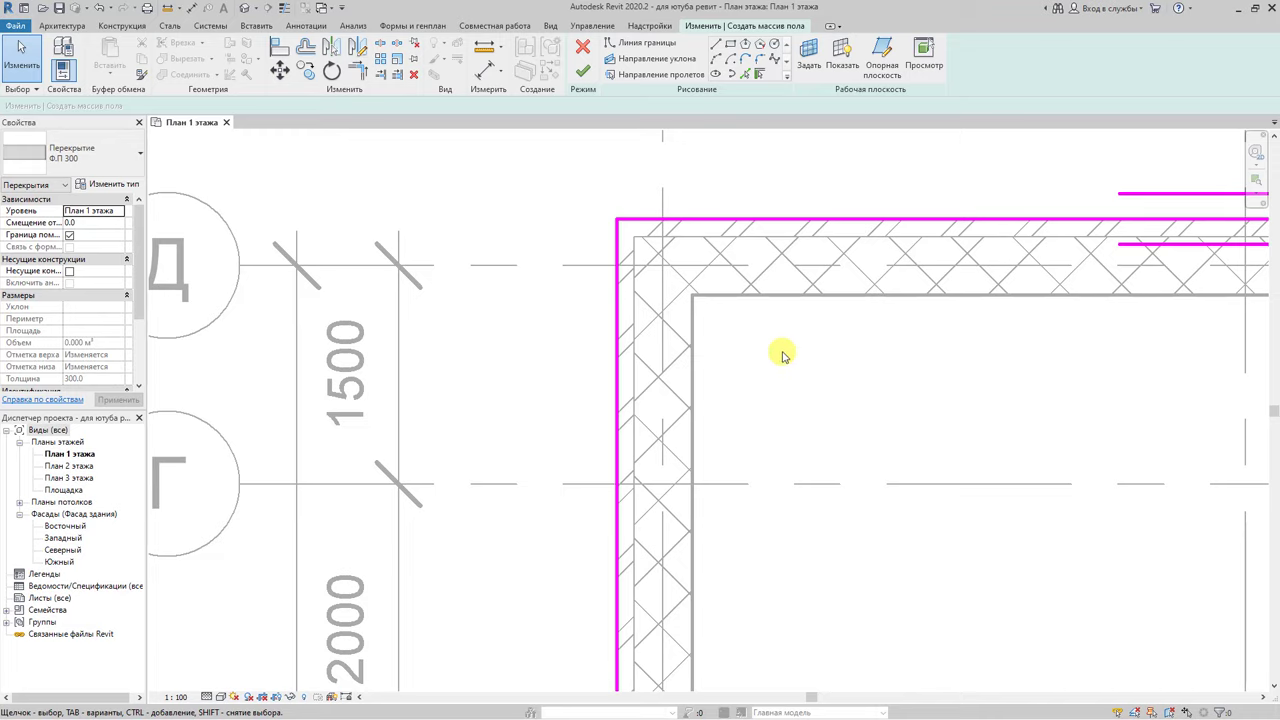
click(584, 73)
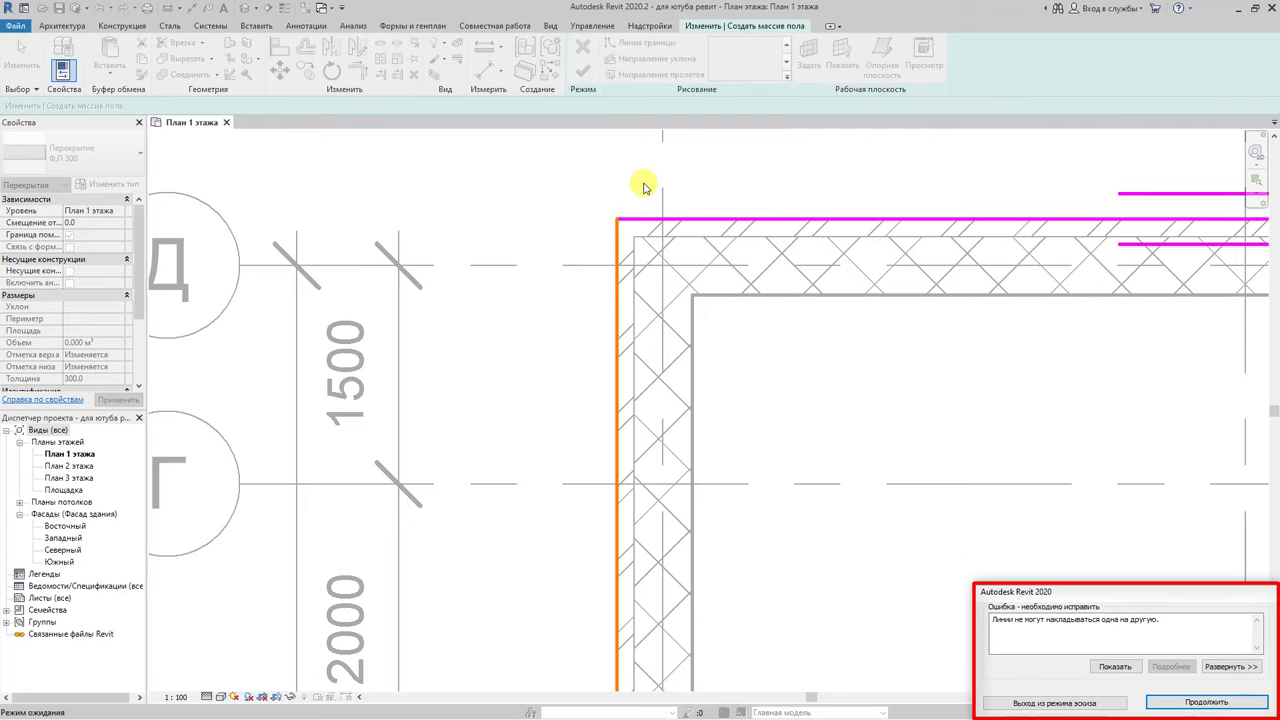
scroll(634, 323, down, 2)
scroll(634, 363, down, 2)
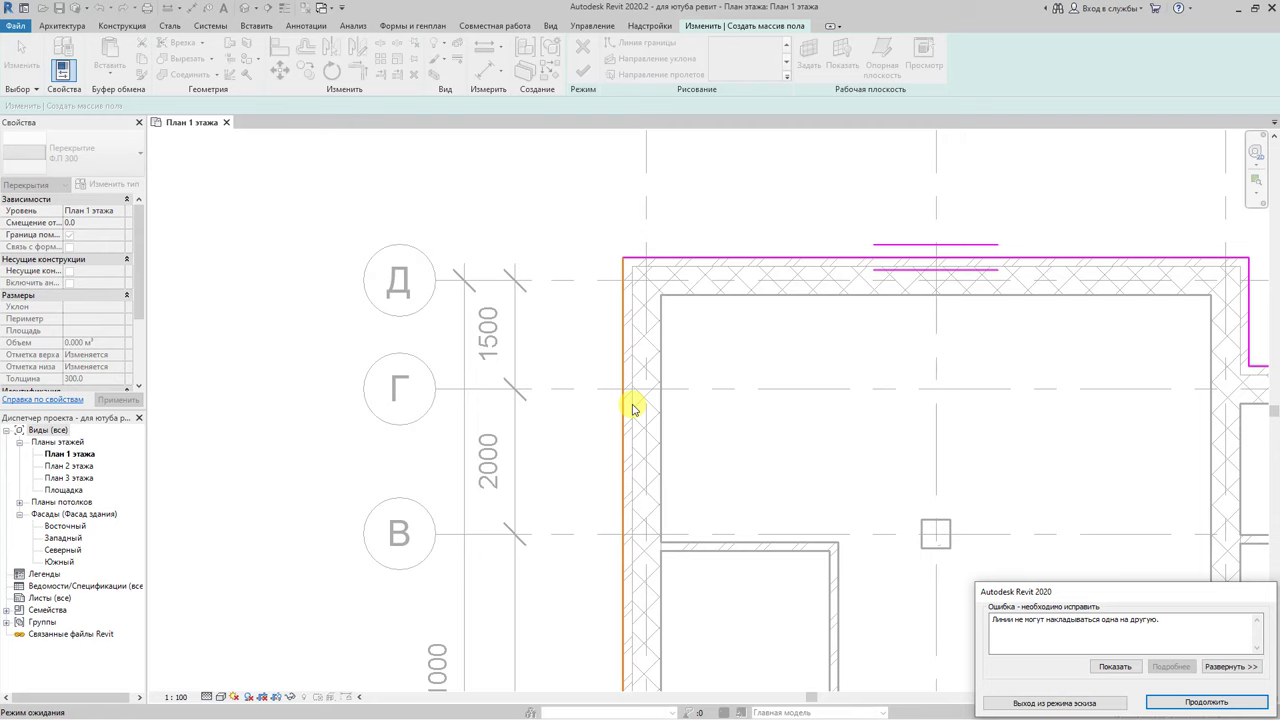
click(1206, 702)
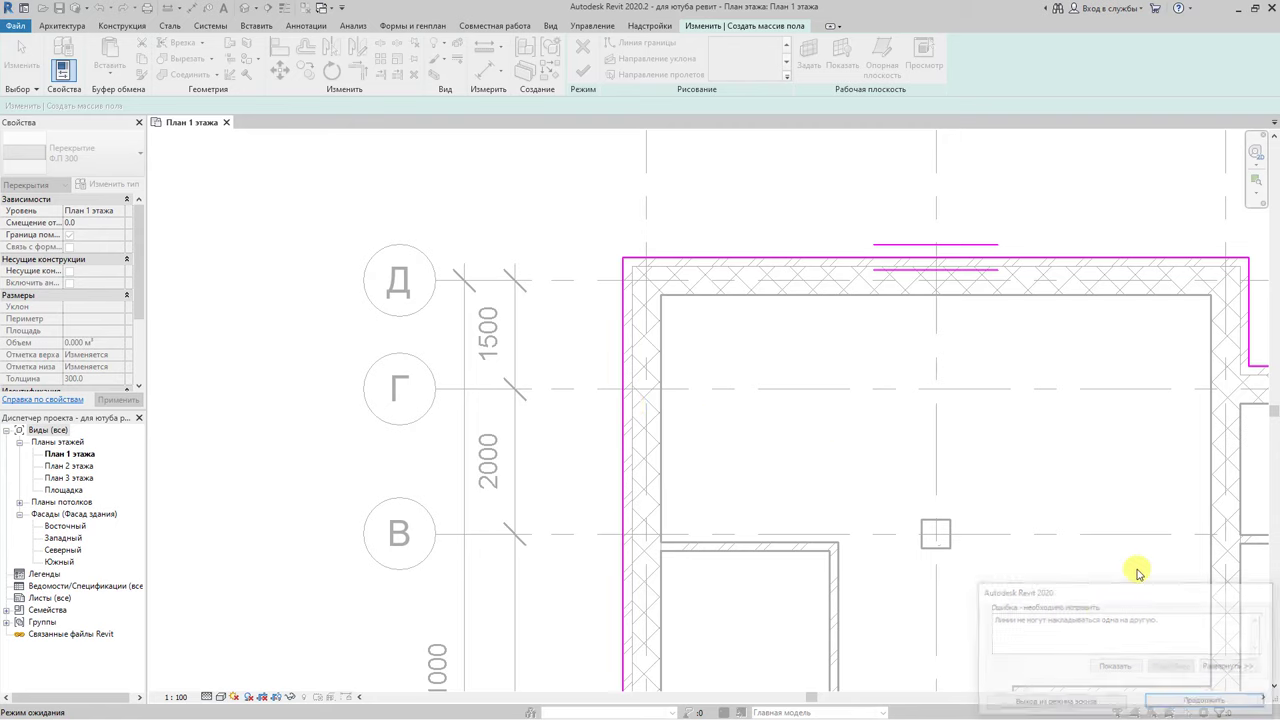
click(622, 434)
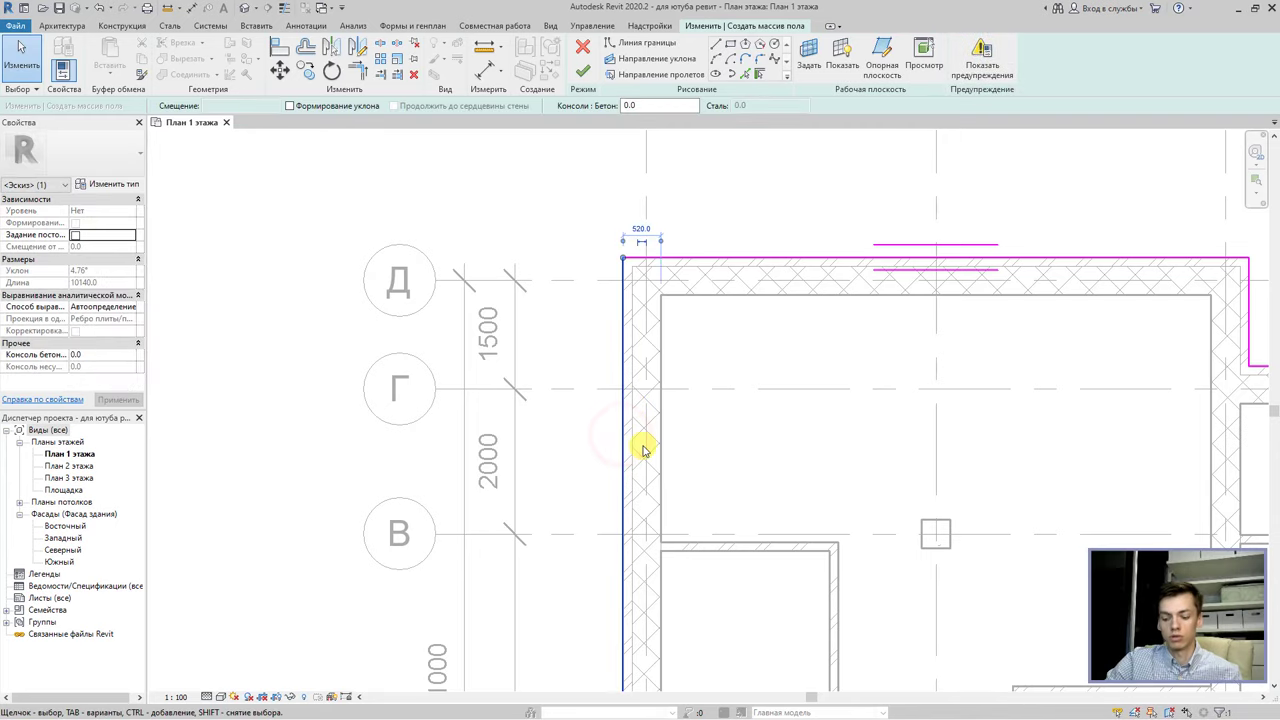
key(Escape)
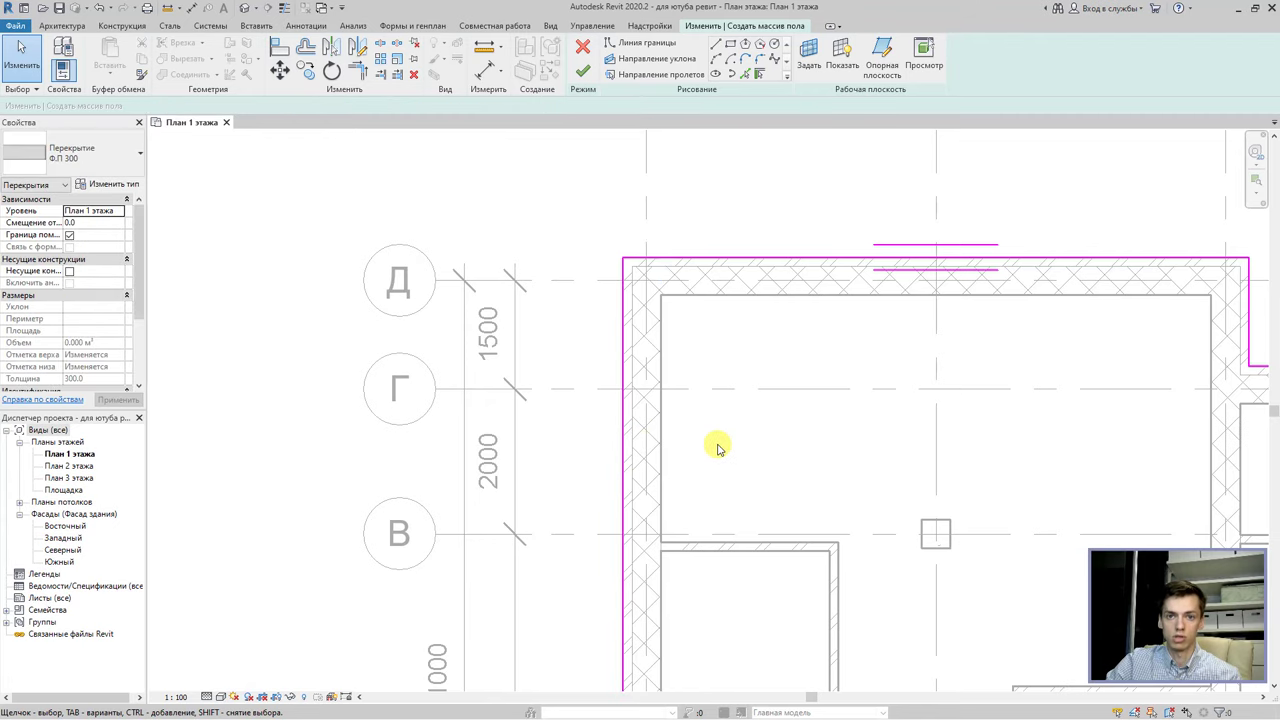
Finish the sketch to create the Ф.П 300 floor slab and dismiss the save reminder.
click(583, 71)
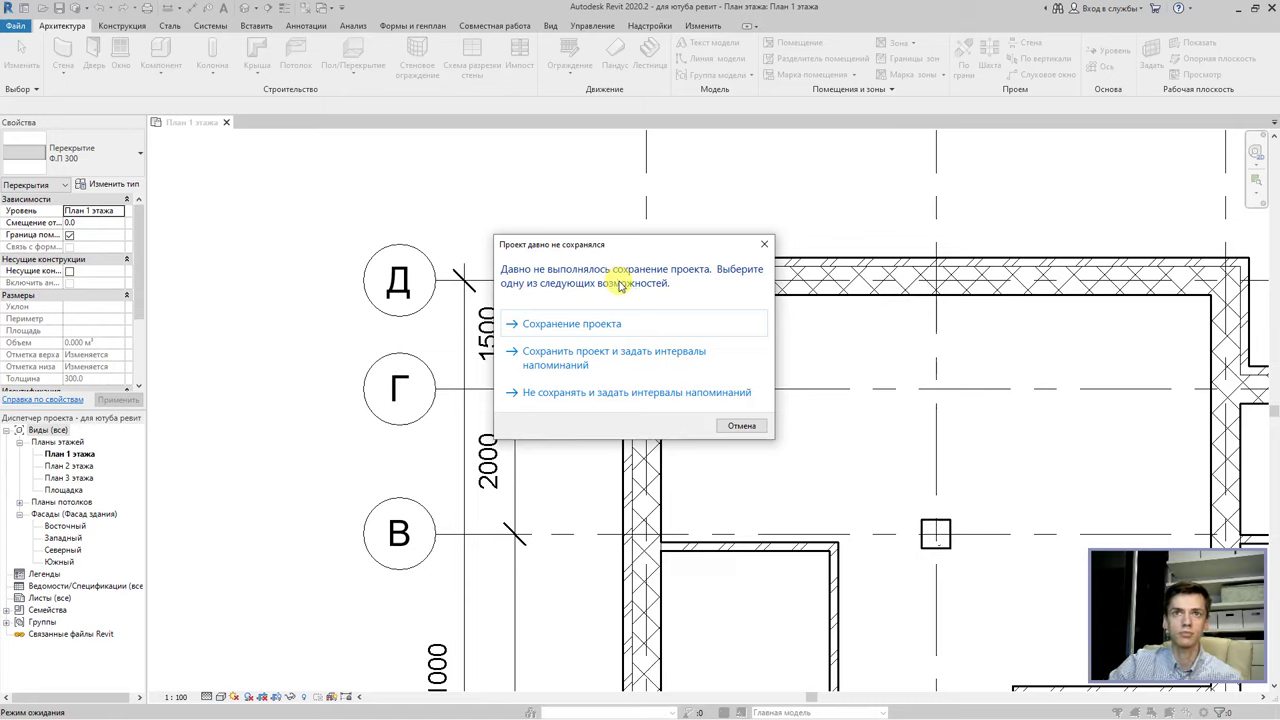
click(764, 244)
Select the Ф.П 300 slab, pan and zoom across the level-1 plan to review it, then deselect.
click(730, 329)
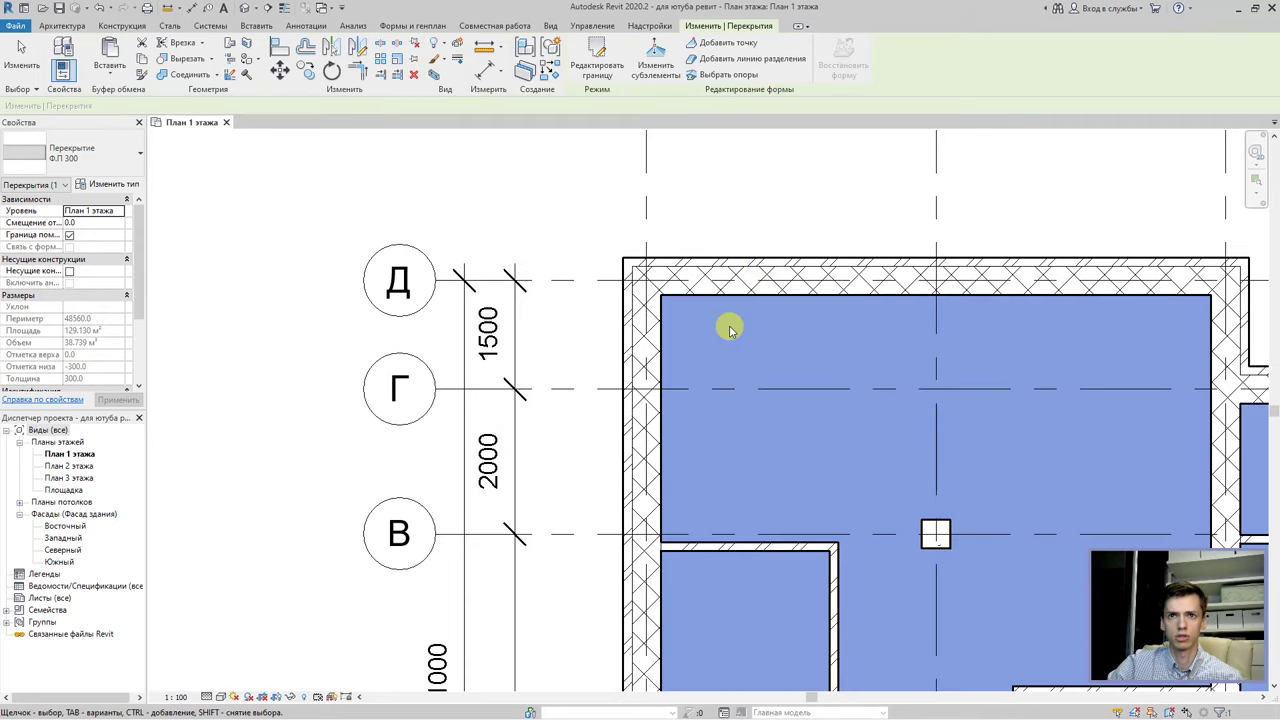
scroll(786, 397, down, 2)
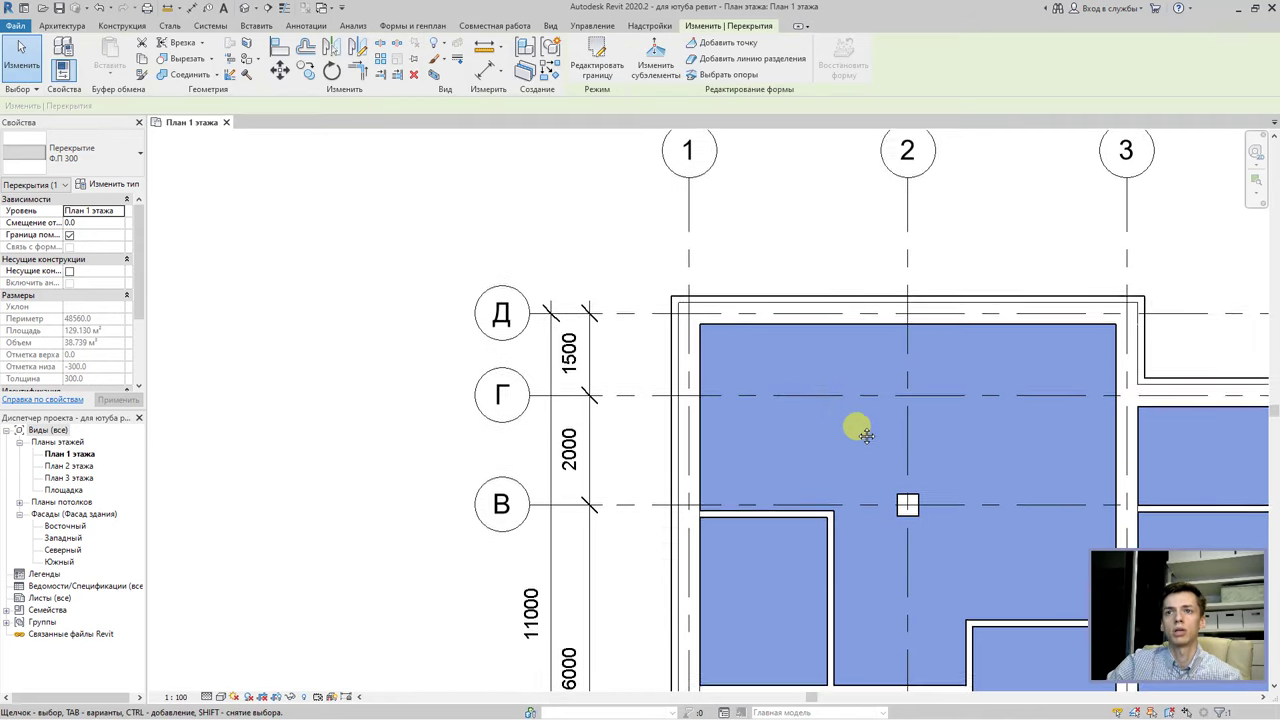
middle_drag(851, 428, 666, 346)
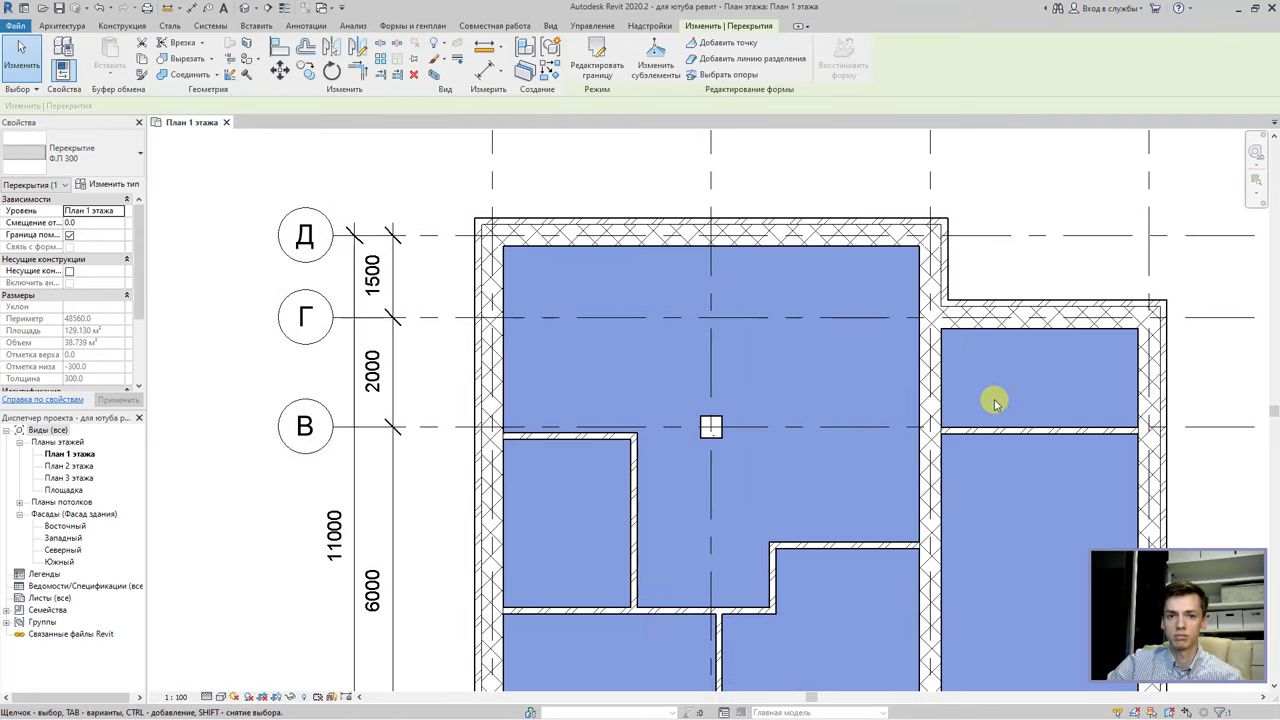
middle_drag(995, 405, 947, 388)
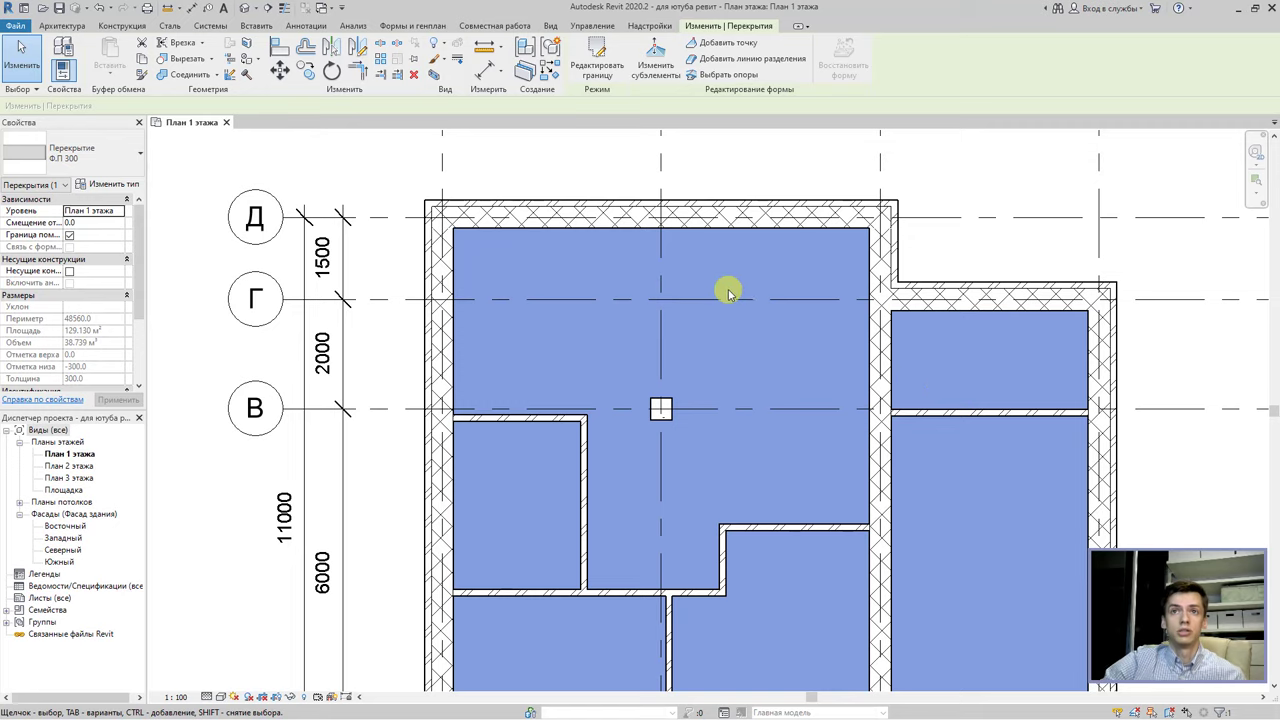
scroll(727, 305, down, 1)
key(Escape)
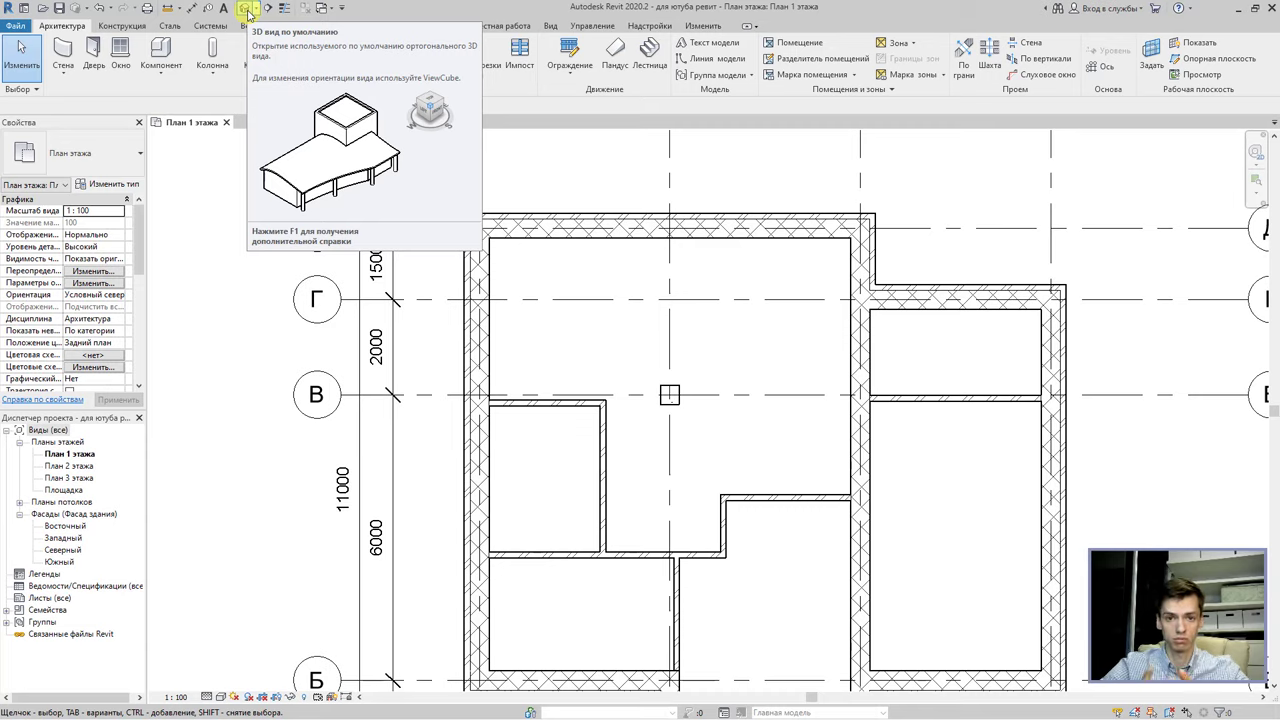
Open the default 3D view of the house.
click(551, 26)
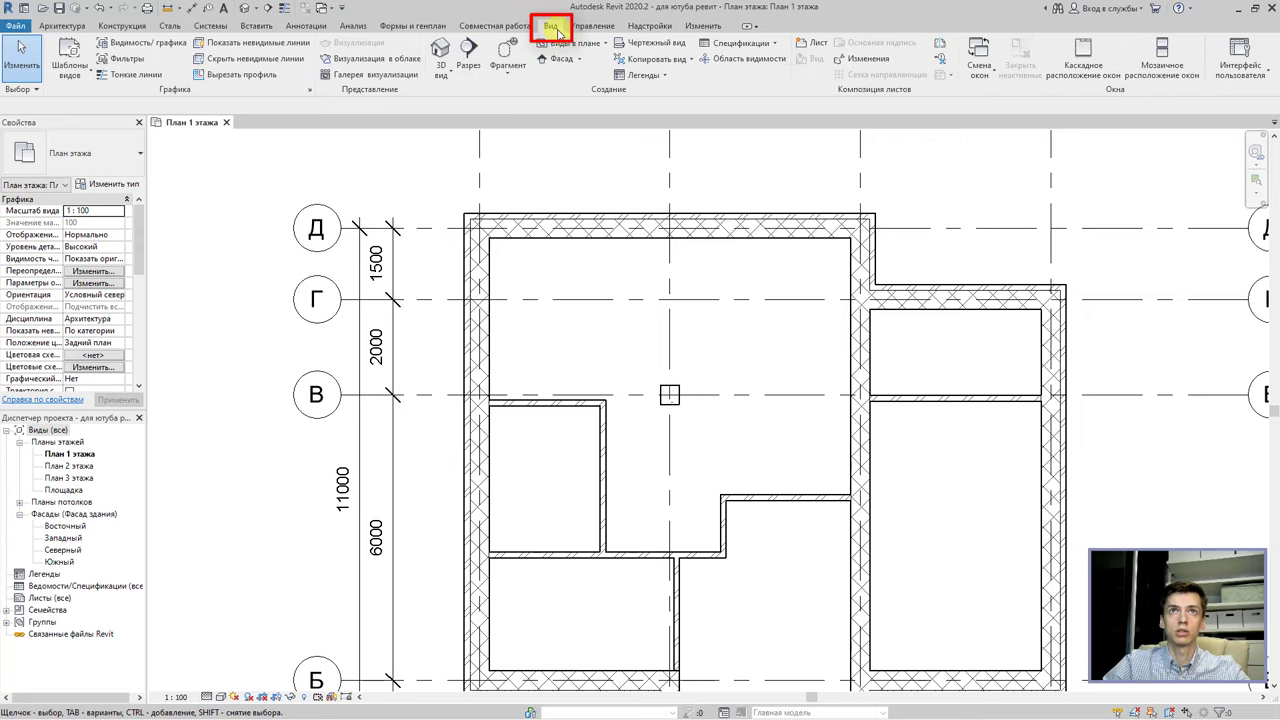
click(441, 76)
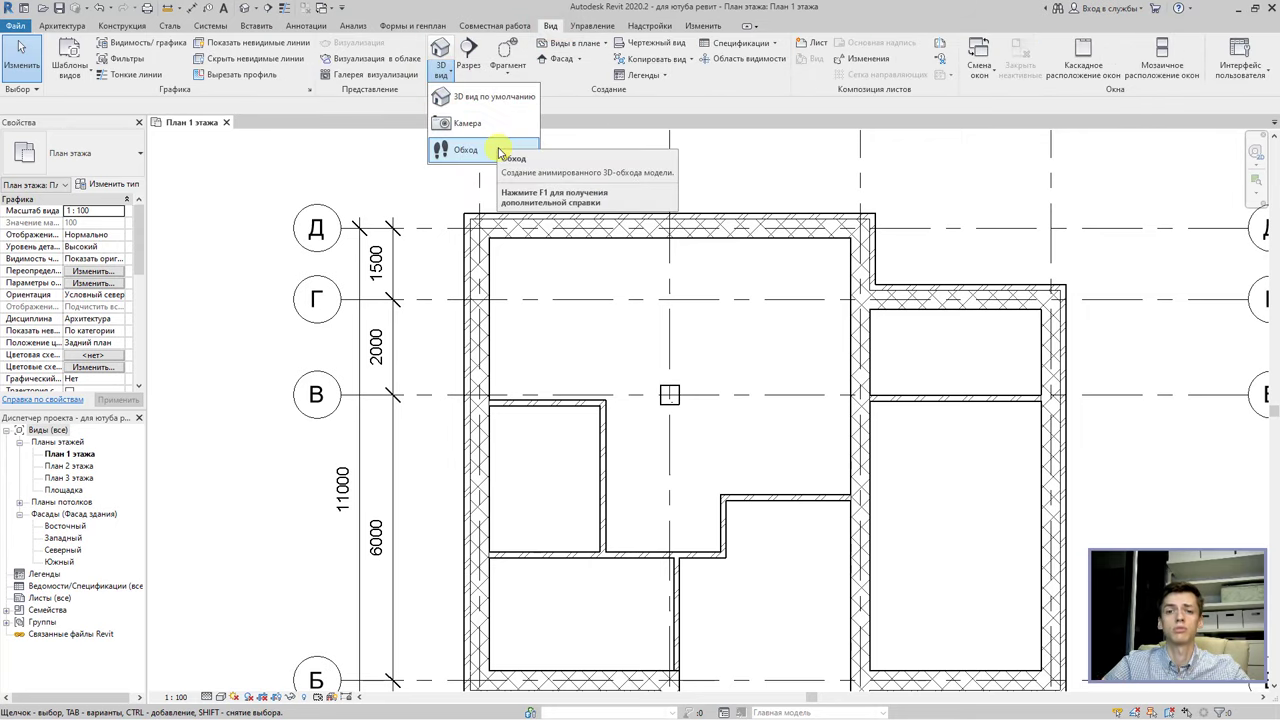
click(488, 96)
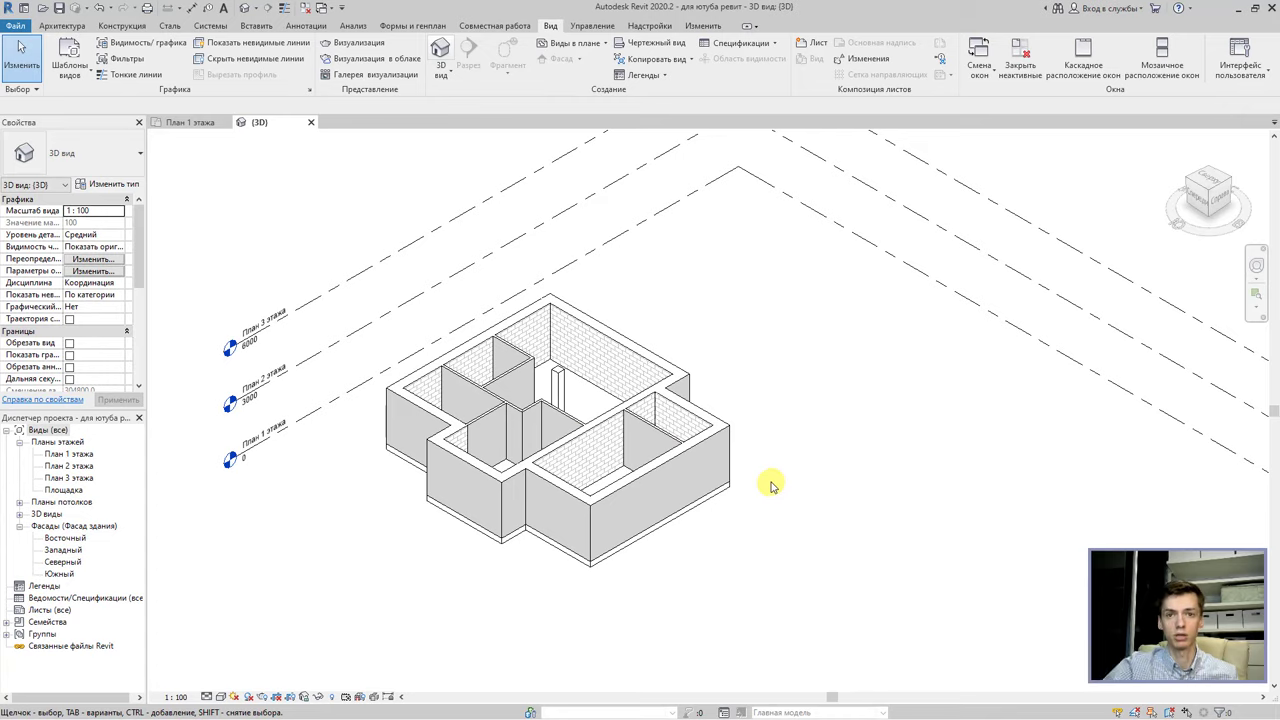
Set the 3D view to Высокий (Fine) detail level and Realistic visual style.
click(208, 697)
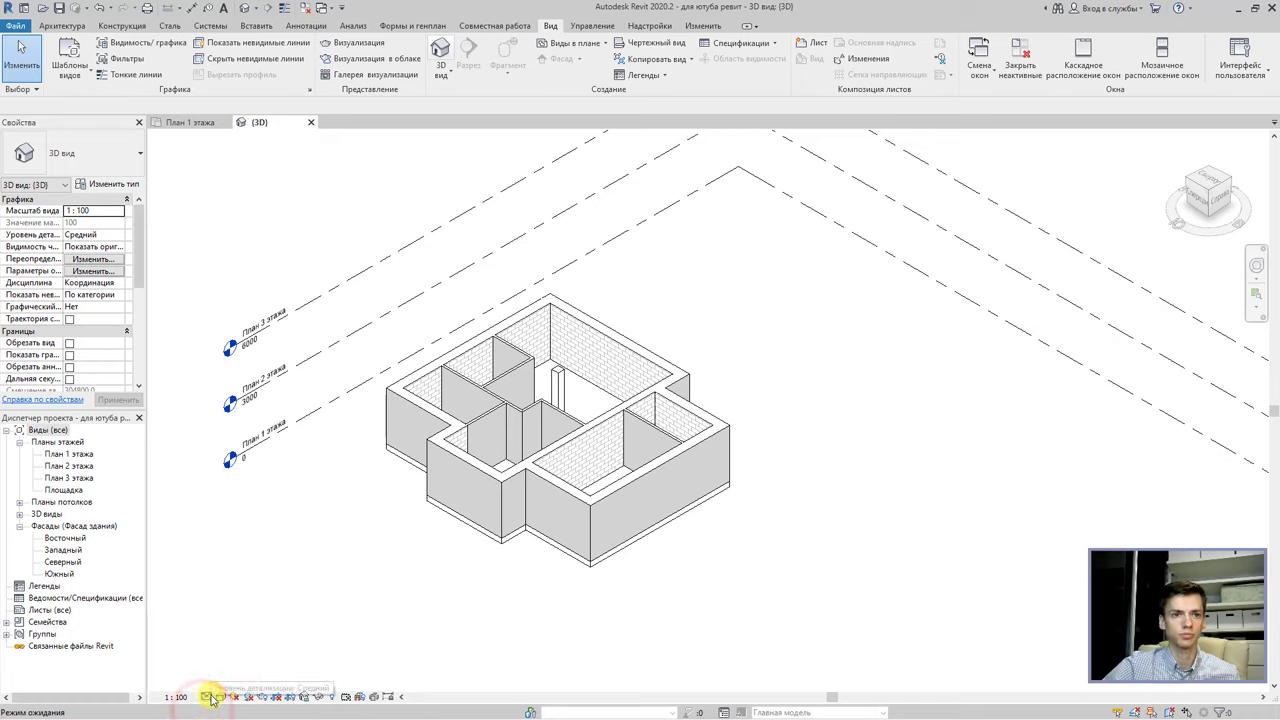
click(210, 697)
click(229, 682)
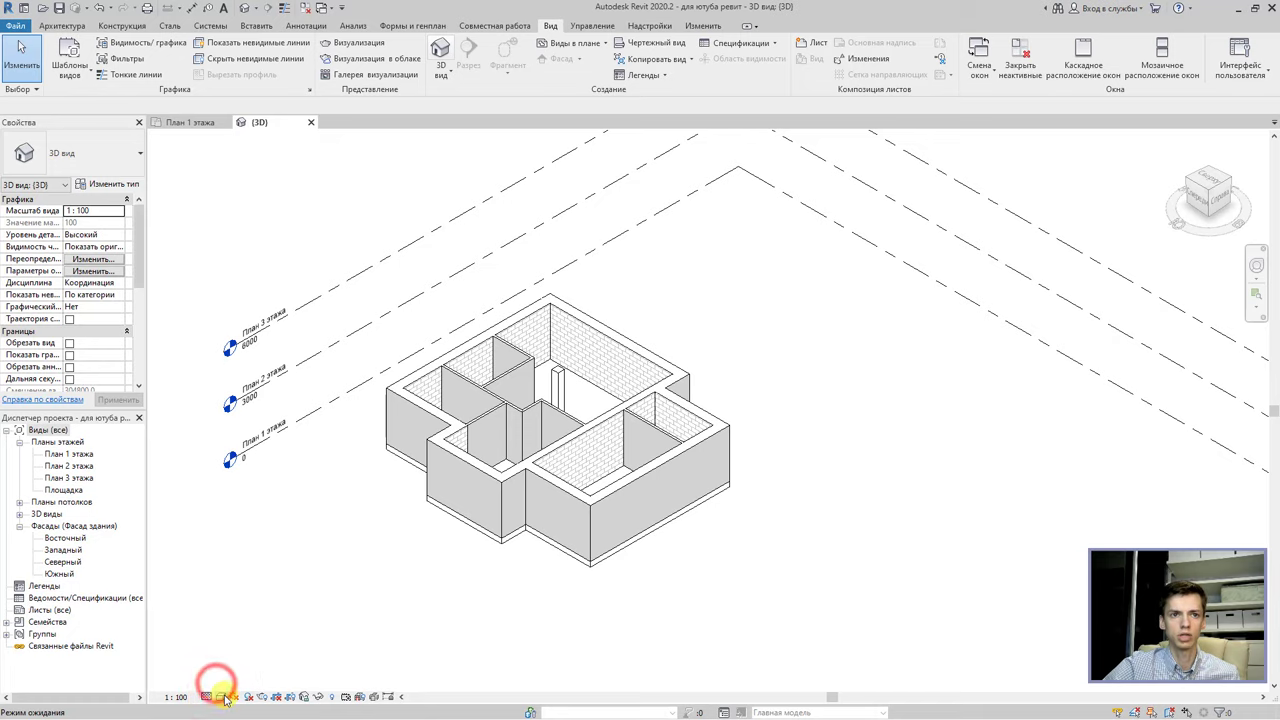
click(225, 698)
click(250, 677)
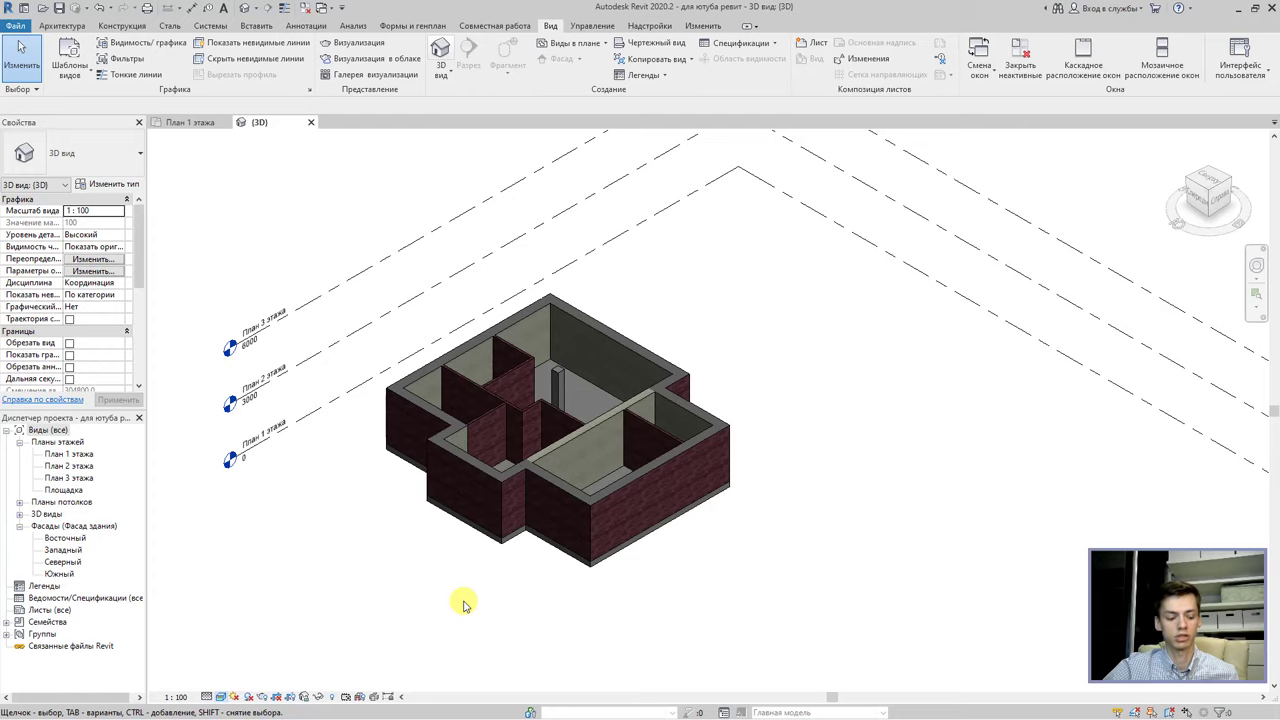
Orbit, zoom and pan the 3D model, then return to the План 1 этажа floor plan.
mouse_move(603, 594)
shift+middle_down()
mouse_move(651, 603)
mouse_move(560, 568)
mouse_move(491, 409)
mouse_move(540, 326)
mouse_move(663, 309)
mouse_move(809, 386)
mouse_move(829, 529)
mouse_move(803, 577)
shift+middle_up()
scroll(734, 543, down, 3)
scroll(700, 566, up, 6)
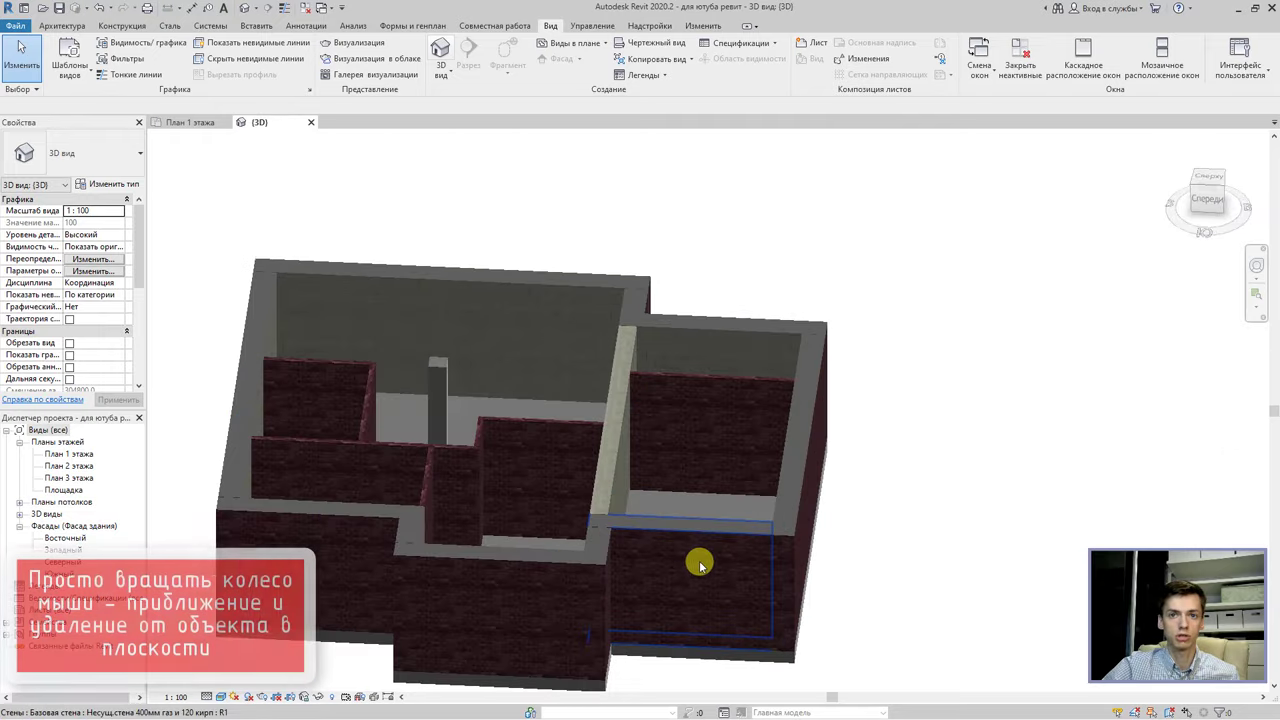
scroll(700, 566, down, 6)
scroll(697, 562, up, 2)
scroll(697, 562, down, 2)
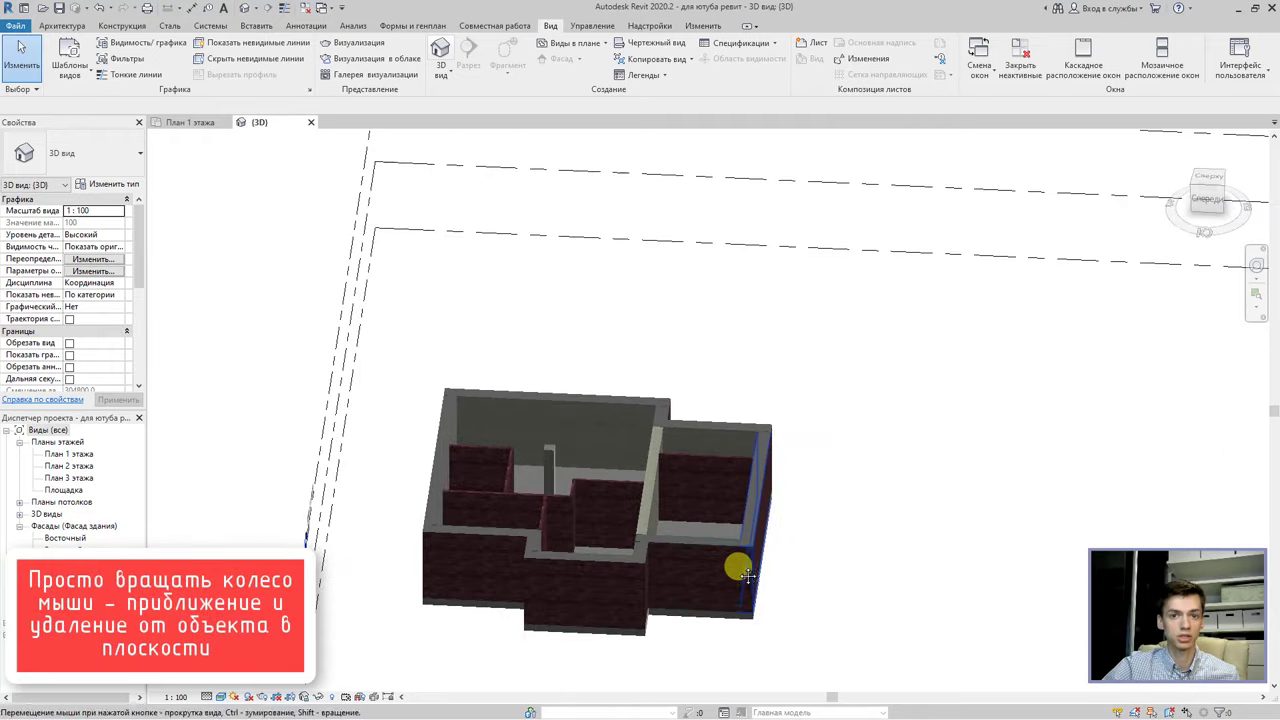
mouse_move(747, 575)
middle_down()
mouse_move(531, 403)
mouse_move(863, 443)
mouse_move(600, 391)
mouse_move(688, 527)
mouse_move(686, 514)
mouse_move(729, 509)
mouse_move(780, 400)
mouse_move(693, 431)
mouse_move(808, 451)
mouse_move(454, 287)
mouse_move(471, 371)
mouse_move(720, 354)
mouse_move(857, 286)
mouse_move(1019, 300)
mouse_move(1063, 371)
mouse_move(986, 466)
mouse_move(876, 481)
middle_up()
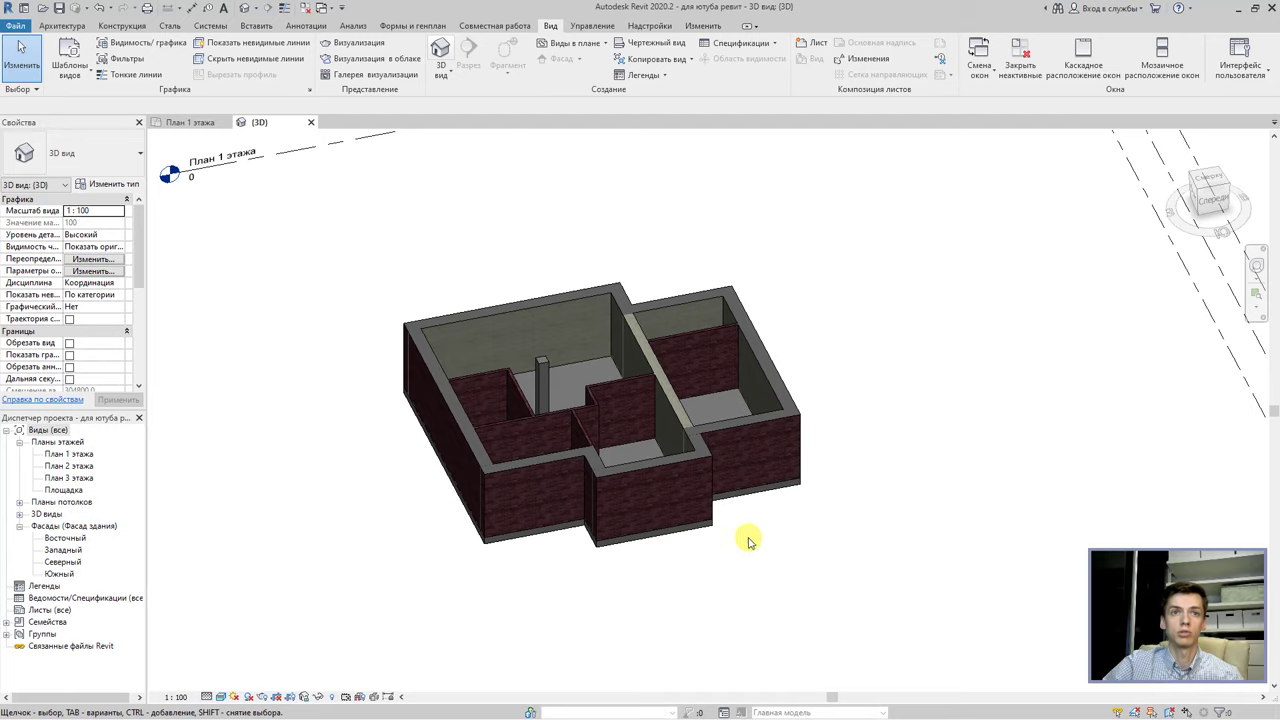
double_click(87, 455)
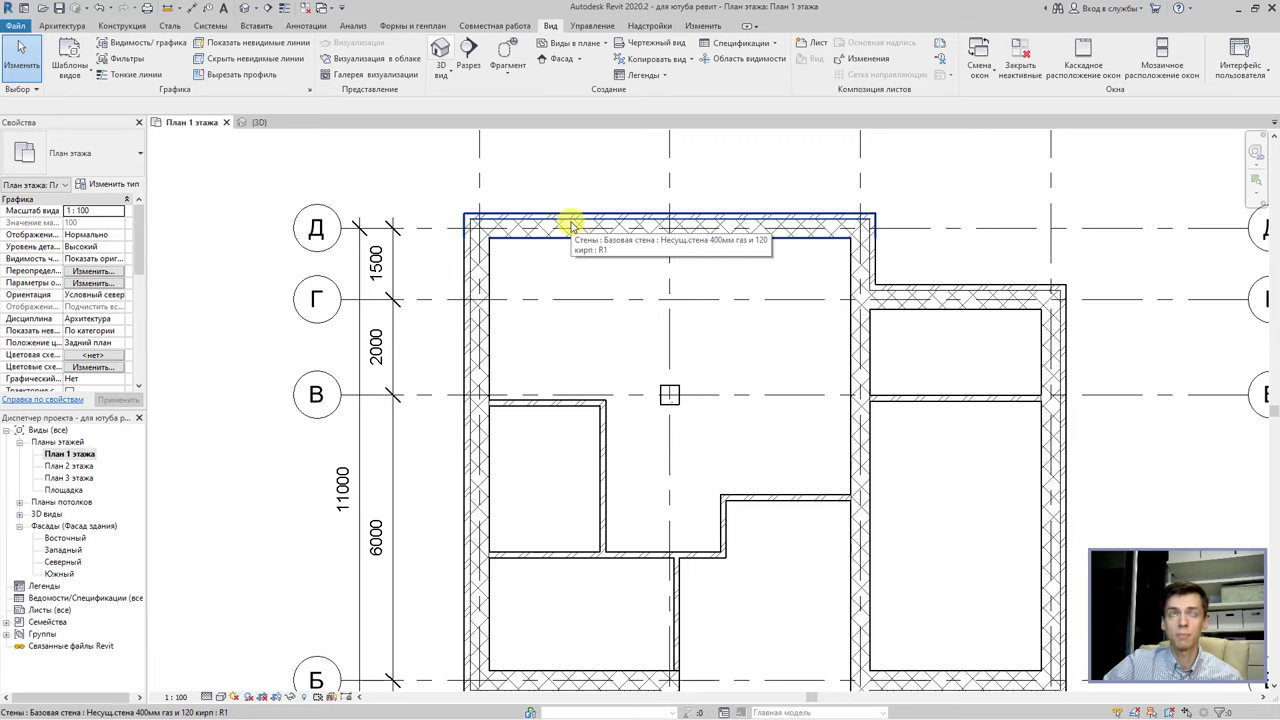
In the 3D view, select the floor slab and briefly enter and exit its boundary sketch.
click(440, 52)
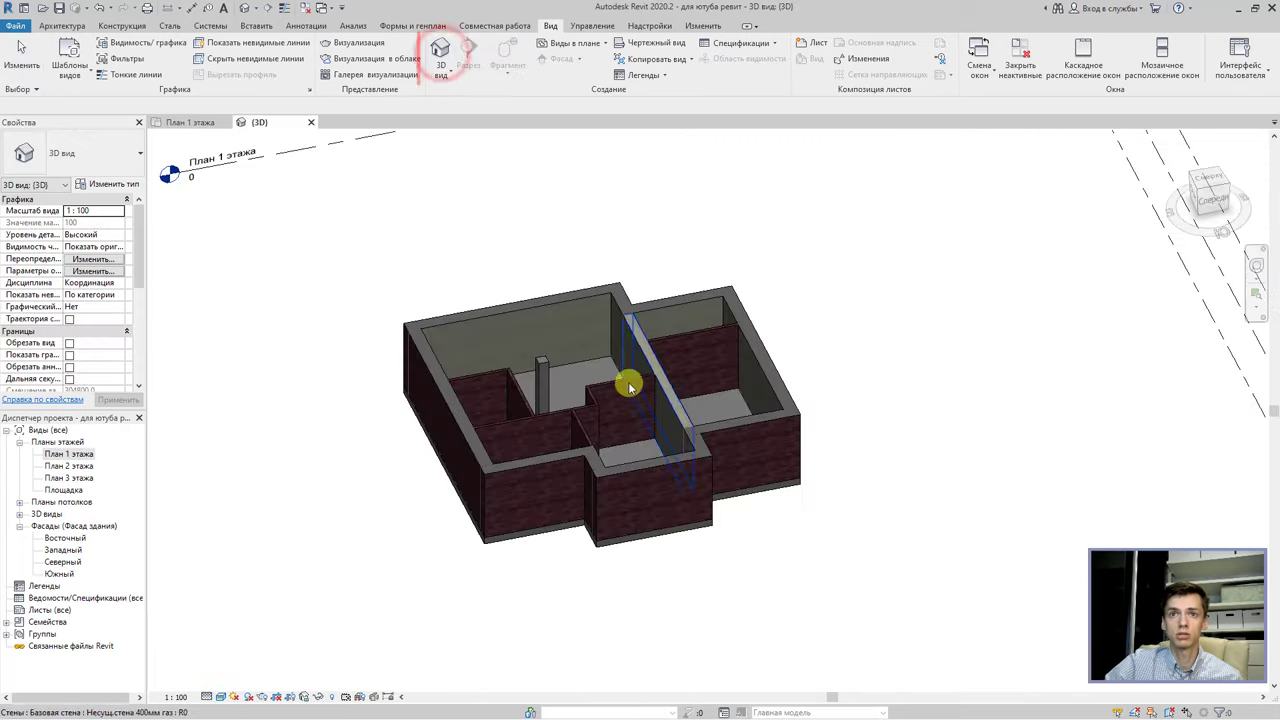
click(620, 541)
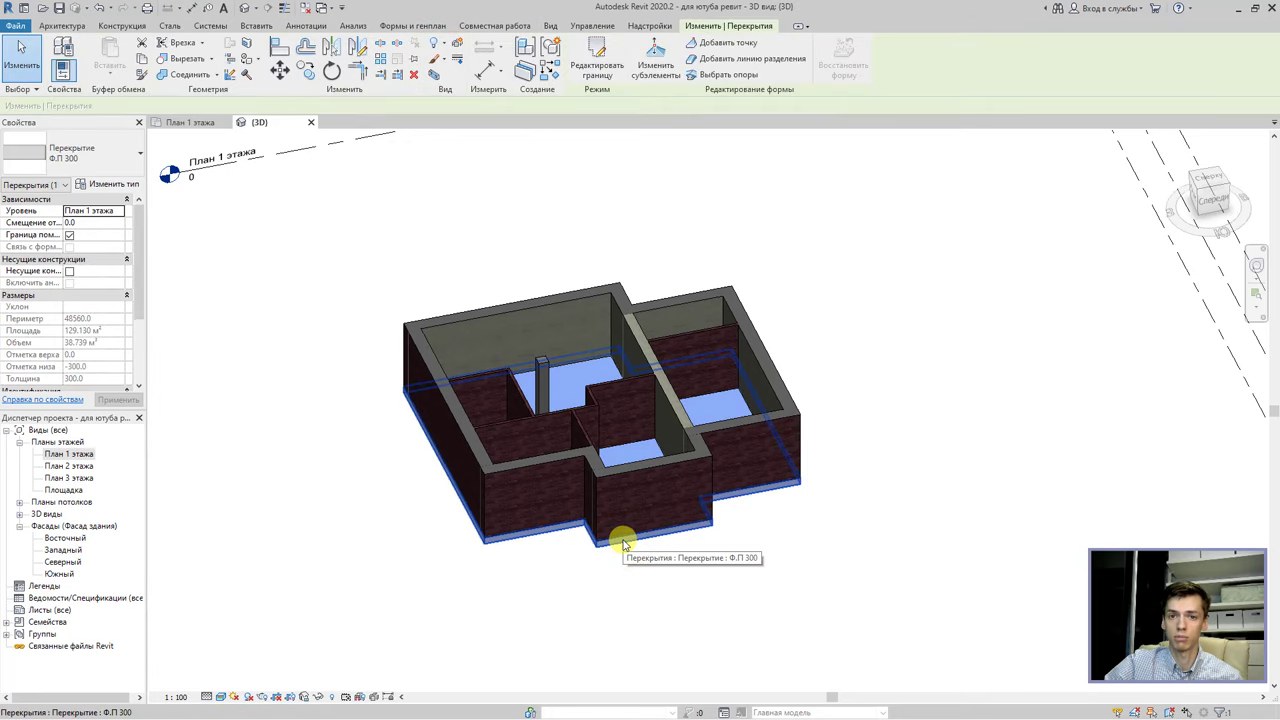
double_click(620, 541)
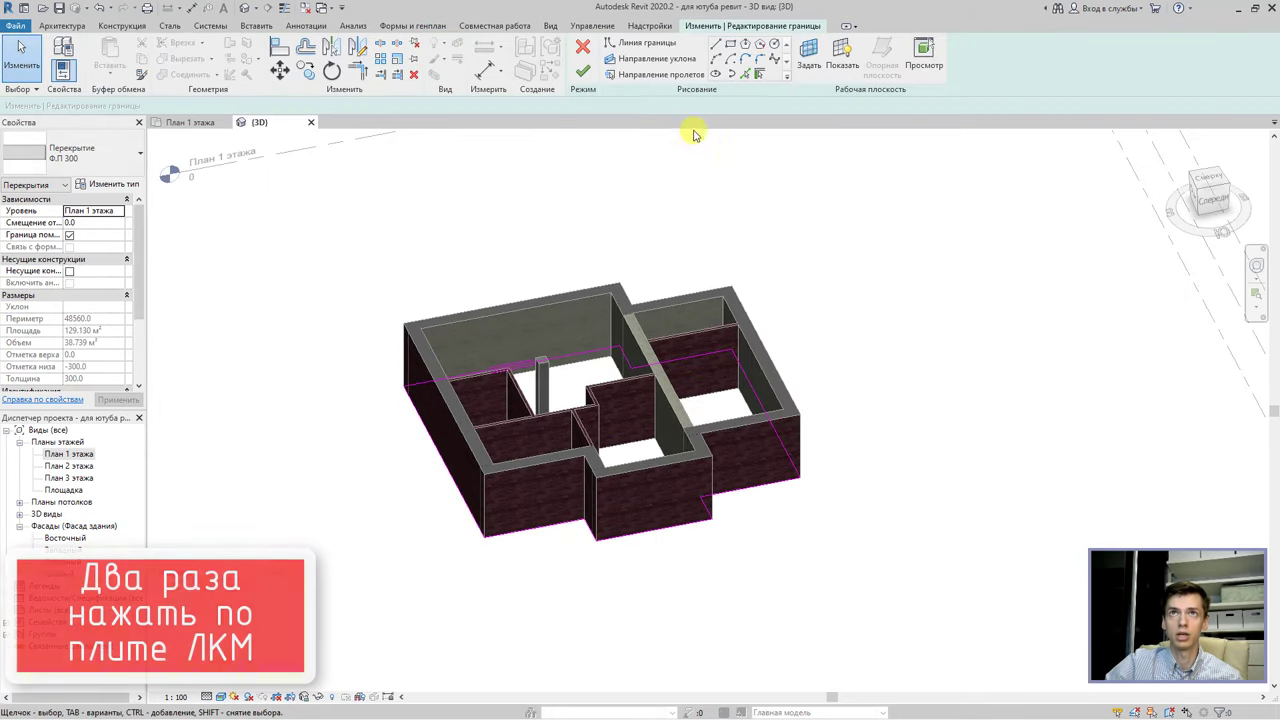
click(583, 71)
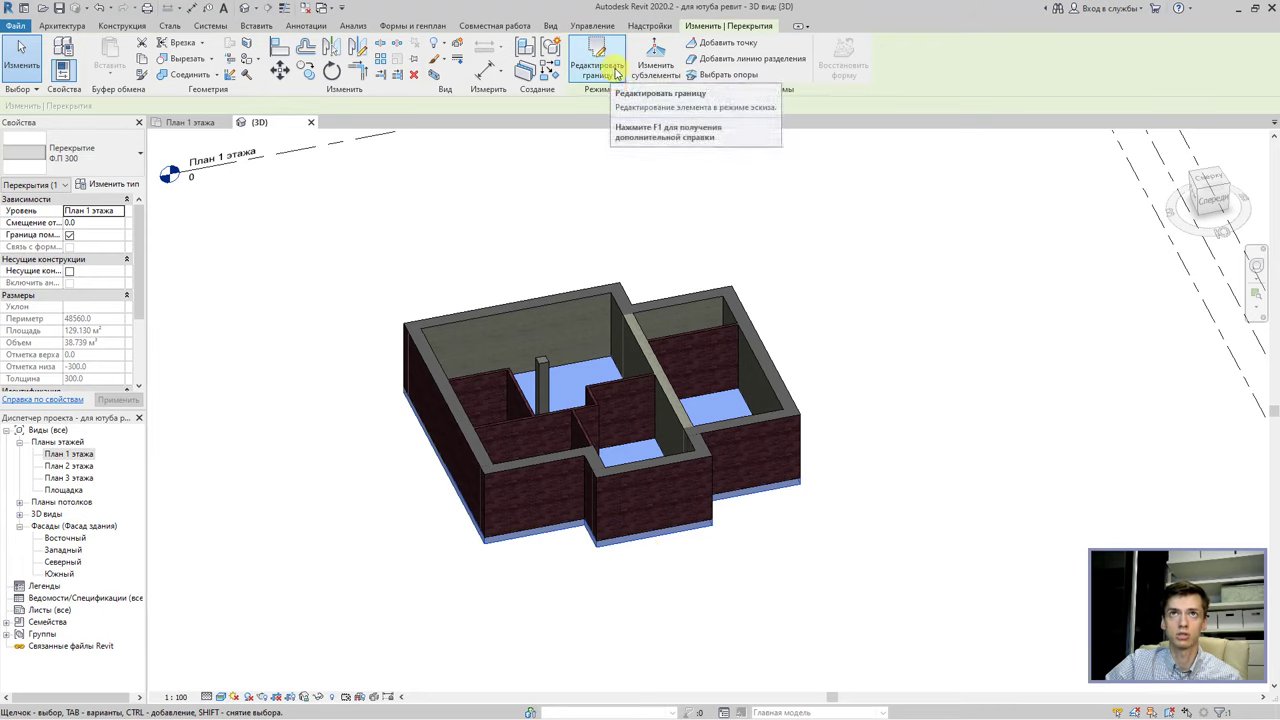
Open the floor's boundary sketch on План 1 этажа and finish it unchanged.
click(617, 73)
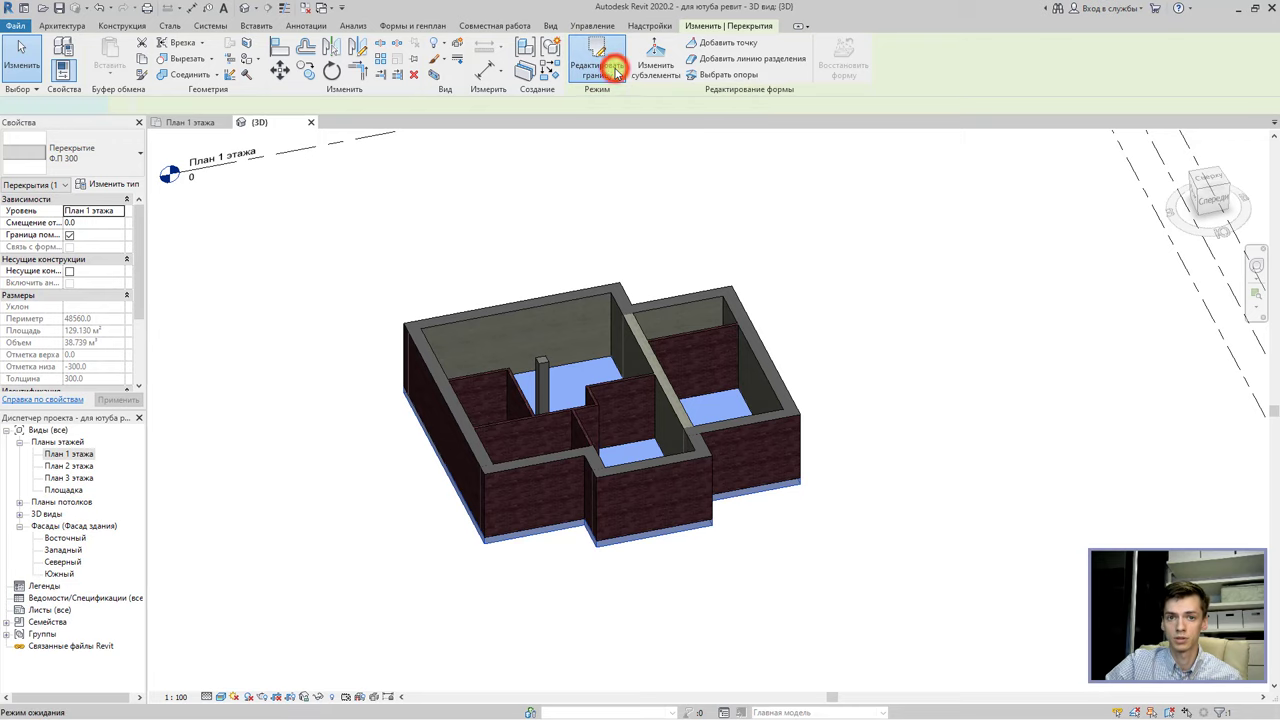
scroll(615, 515, up, 2)
double_click(68, 454)
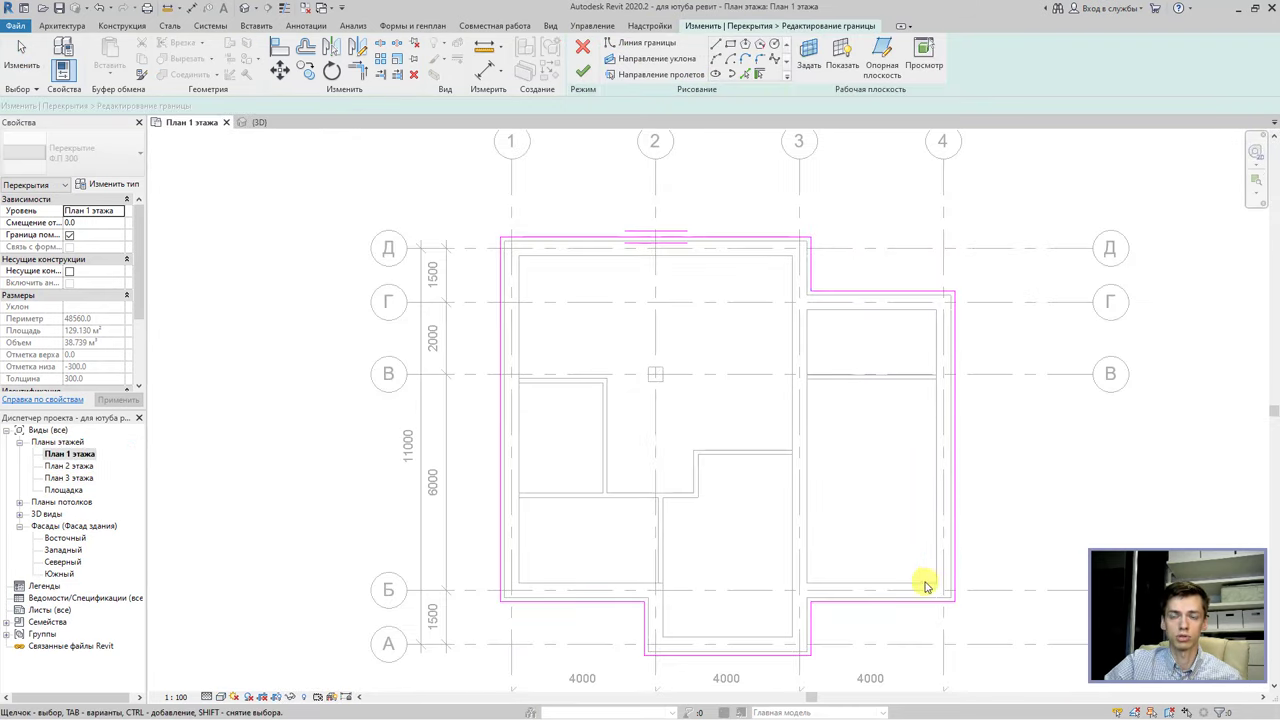
key(Escape)
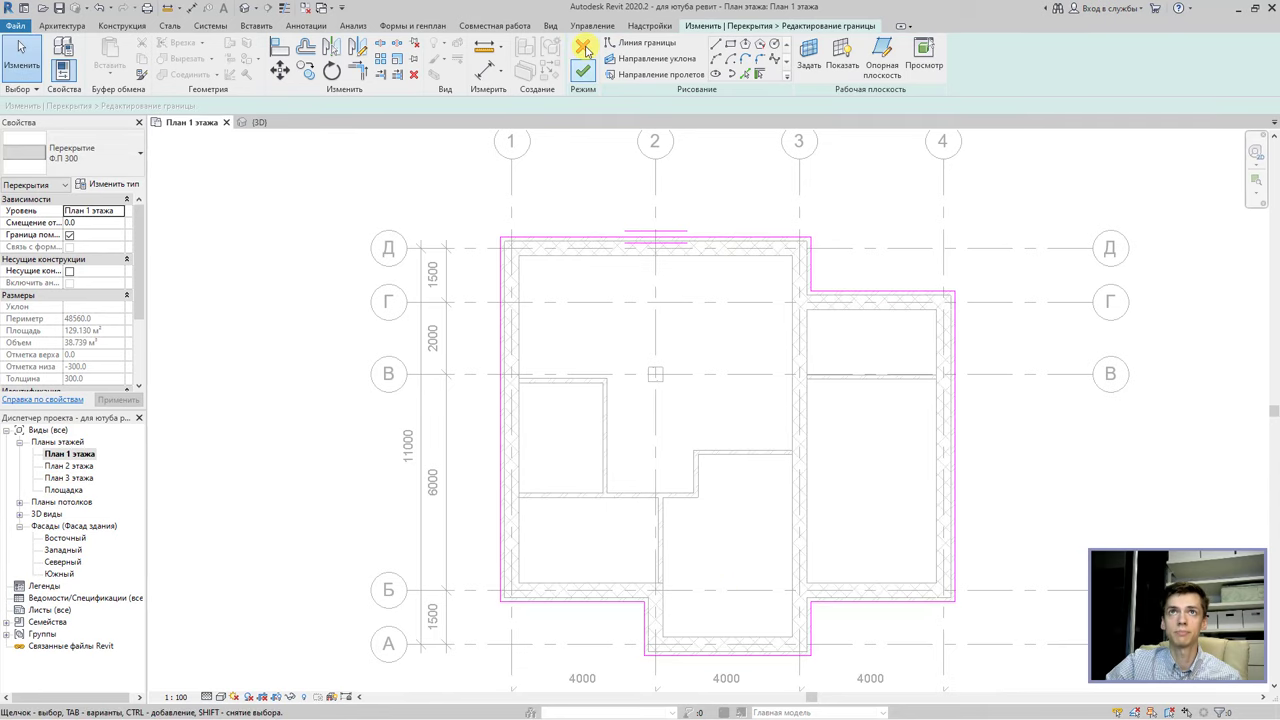
click(582, 46)
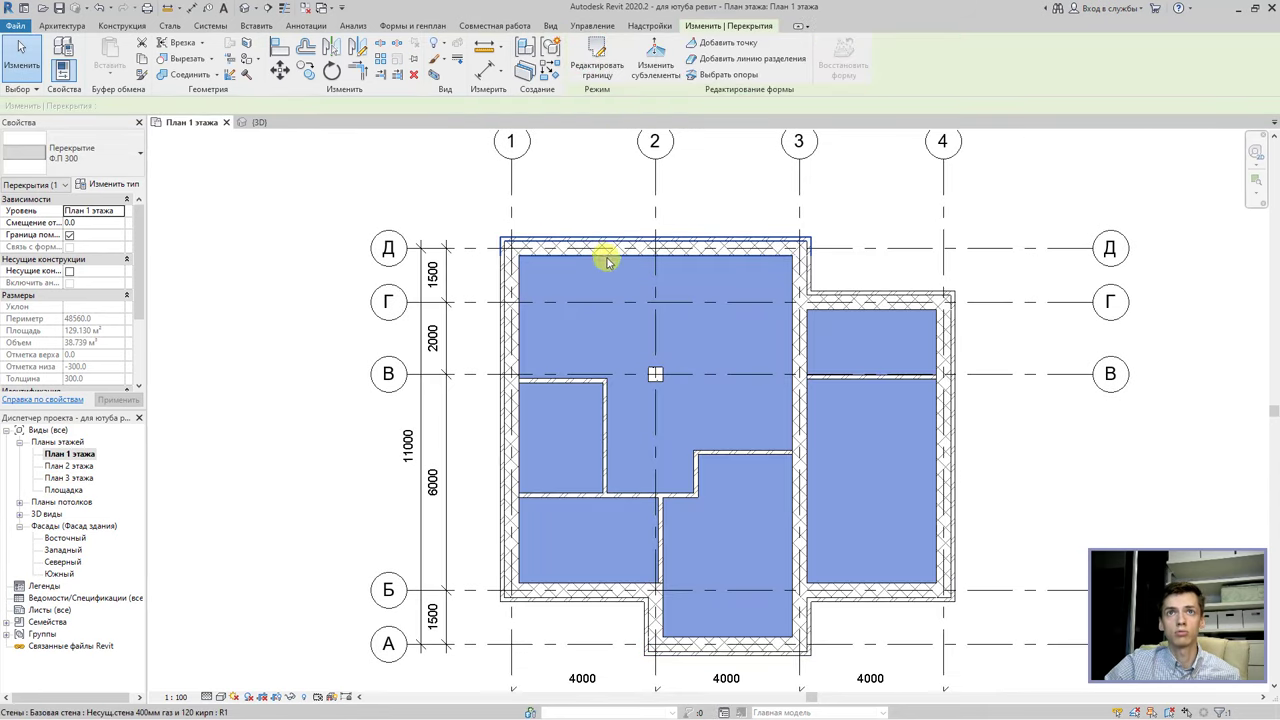
scroll(606, 240, up, 2)
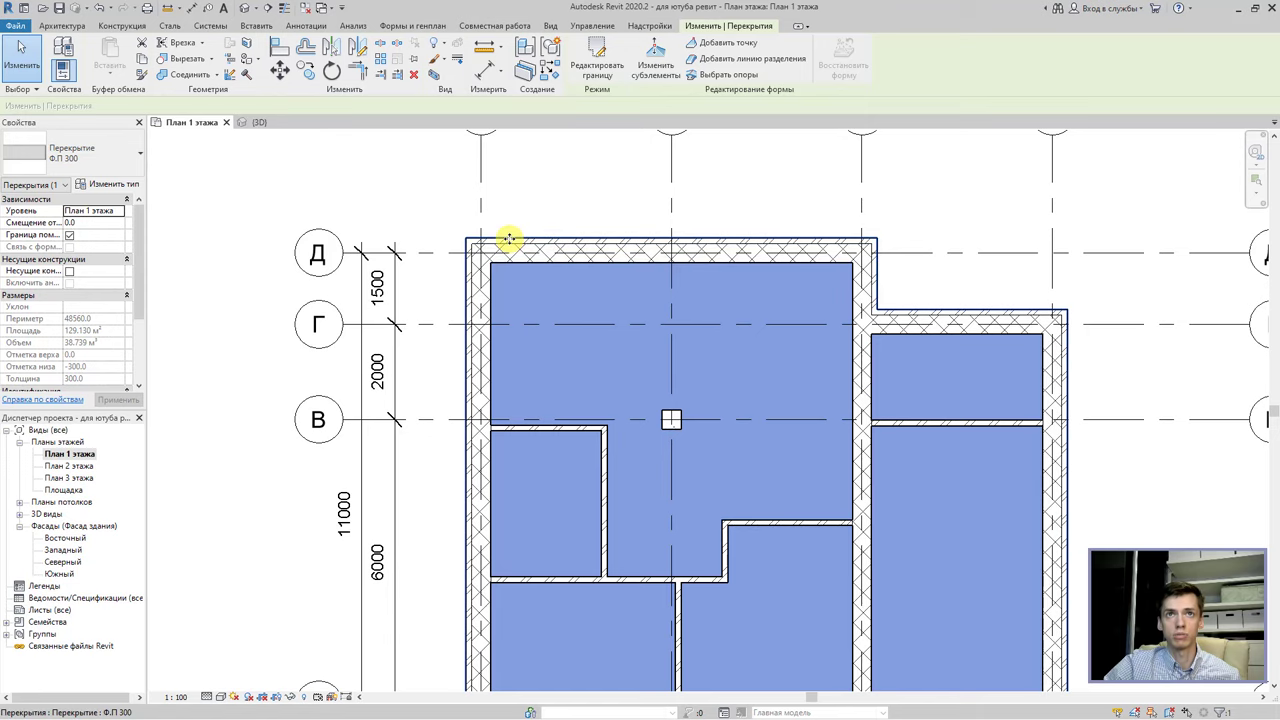
key(Escape)
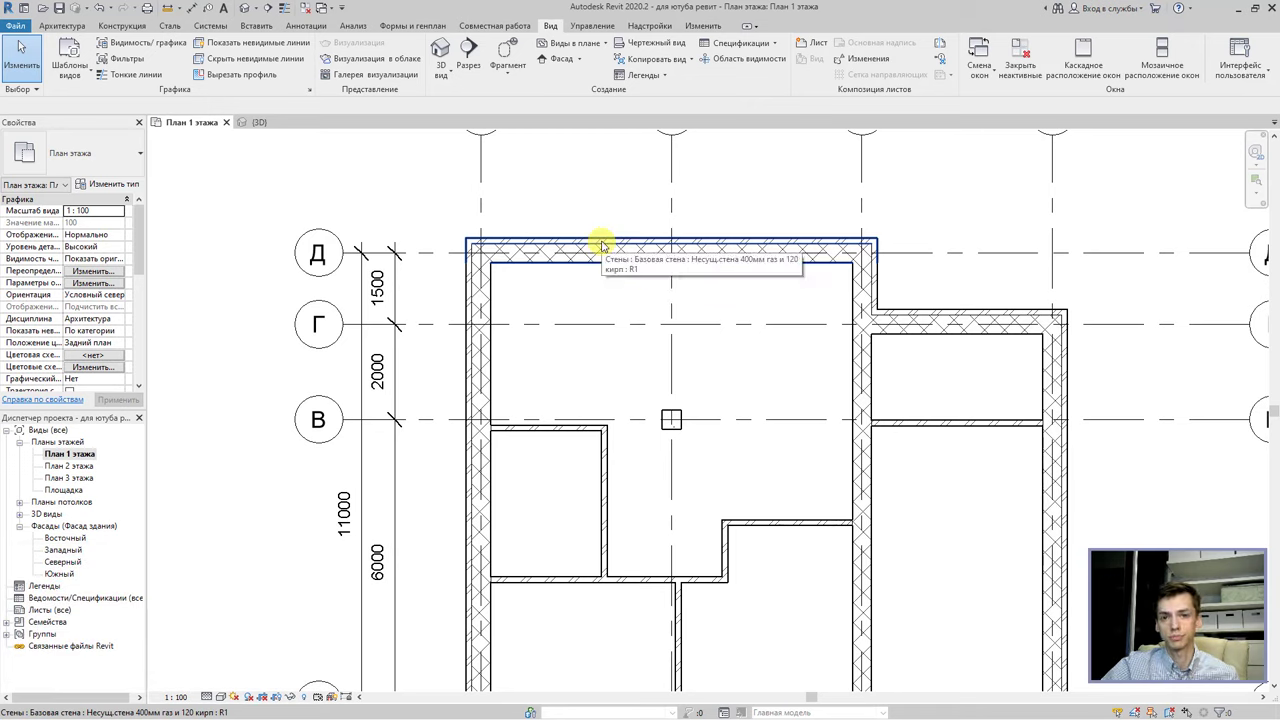
key(Tab)
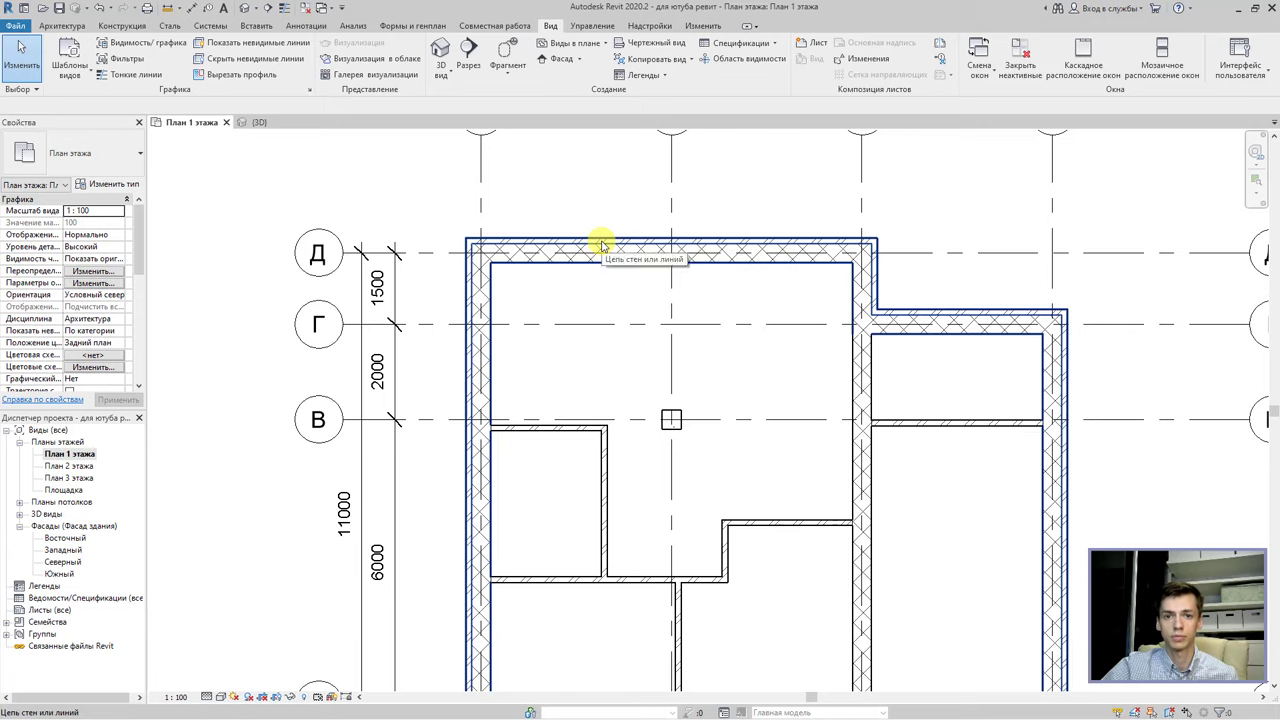
click(602, 244)
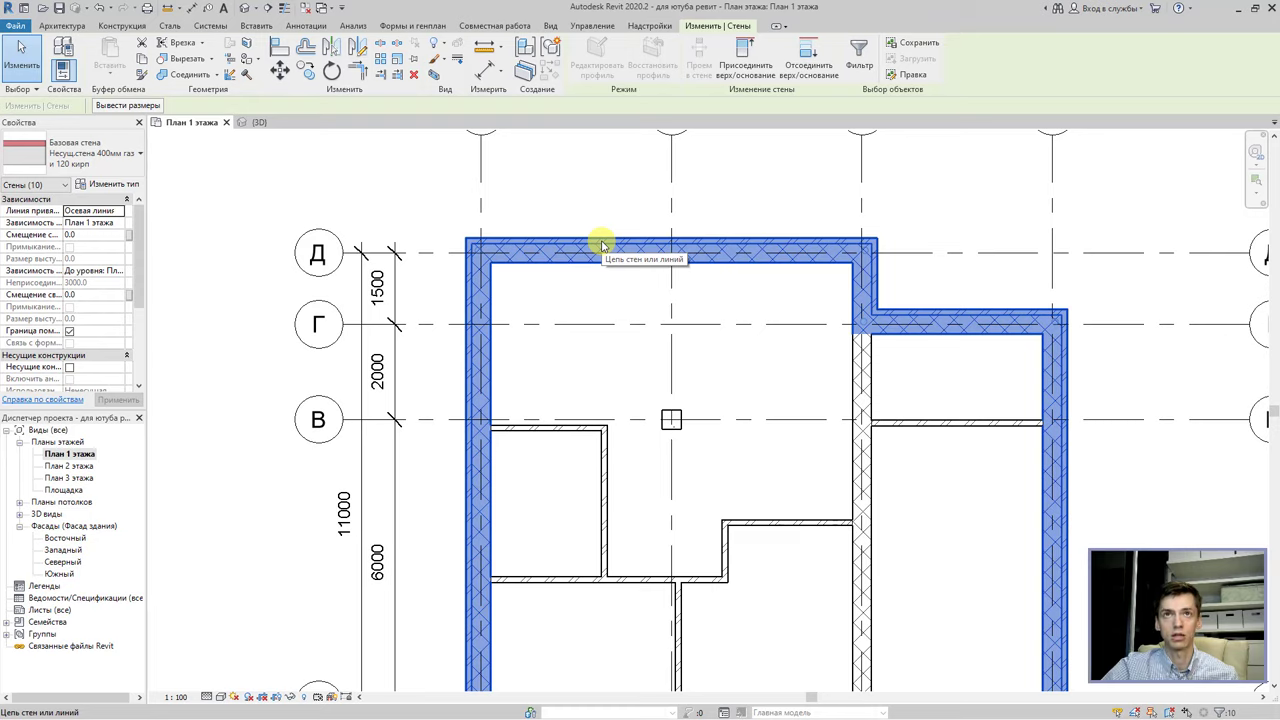
key(Tab)
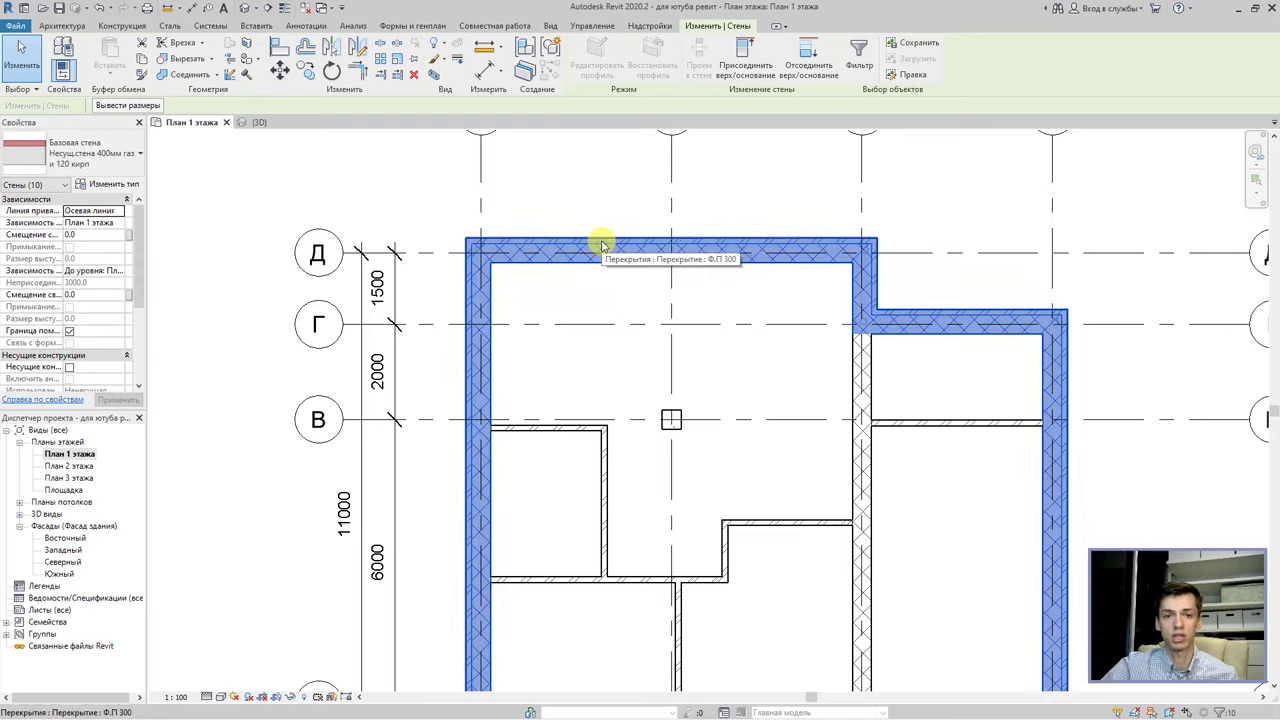
click(602, 244)
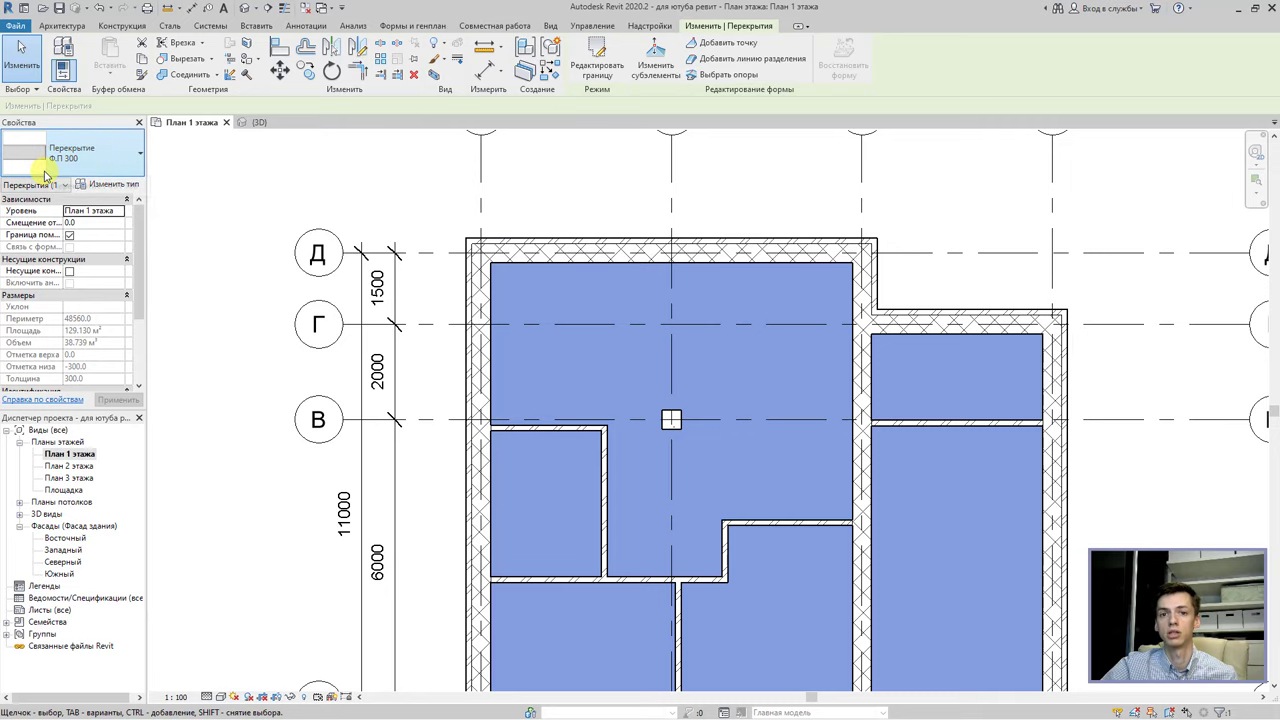
click(286, 222)
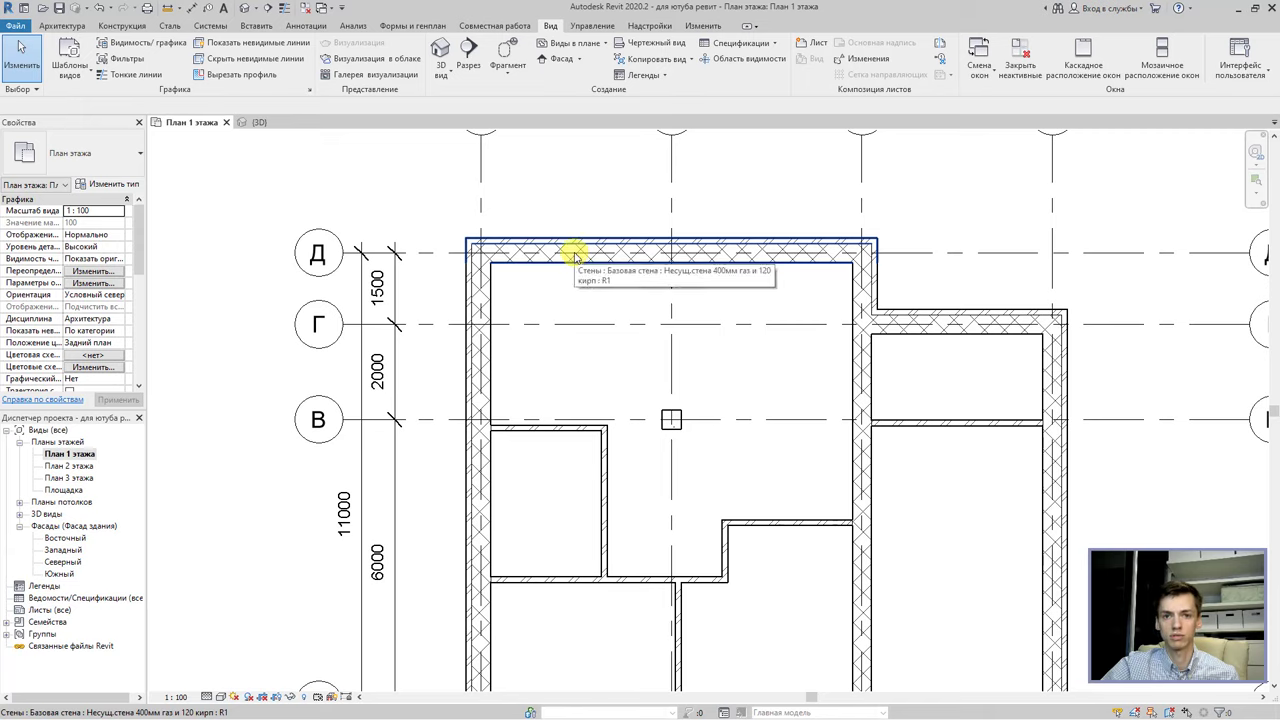
key(Tab)
click(575, 254)
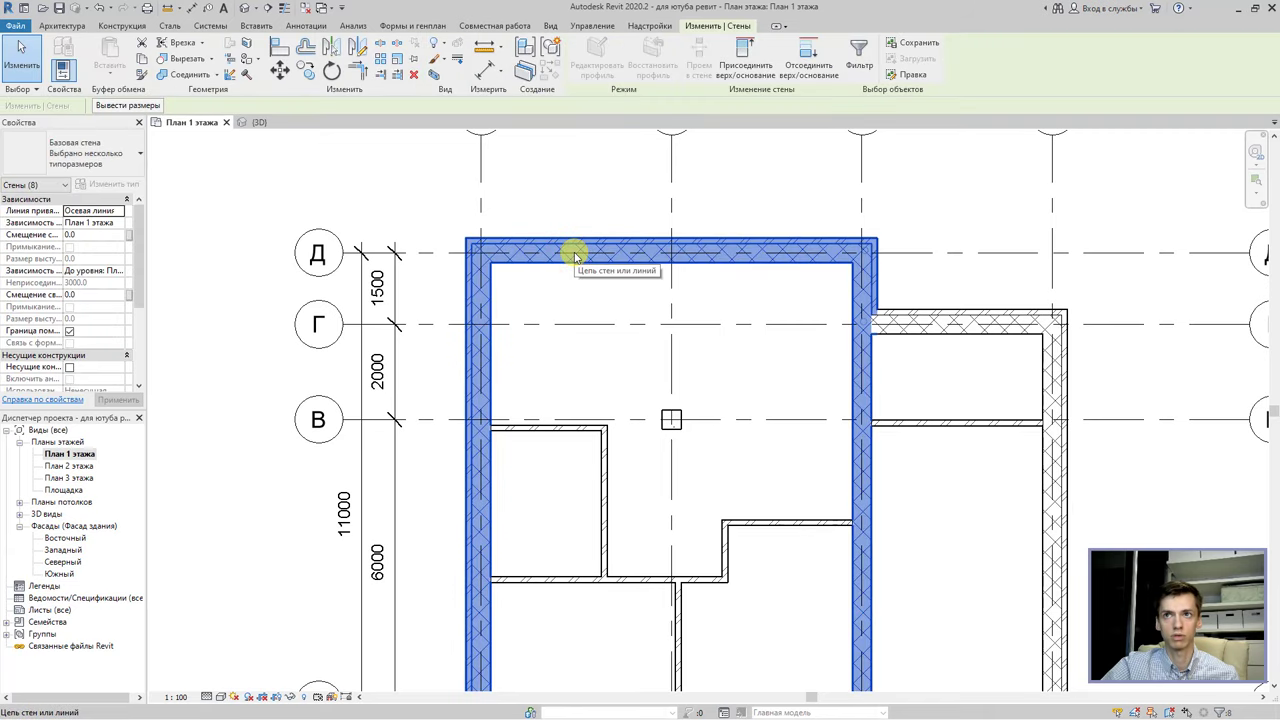
click(575, 254)
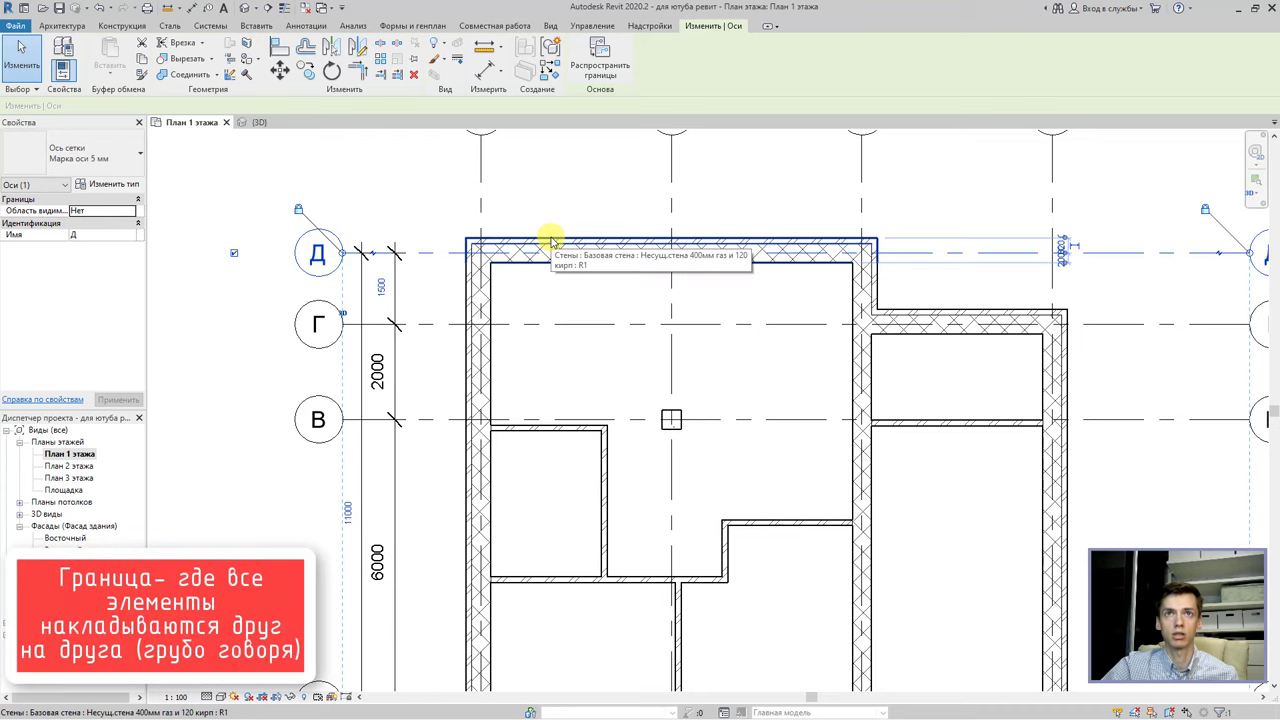
key(Tab)
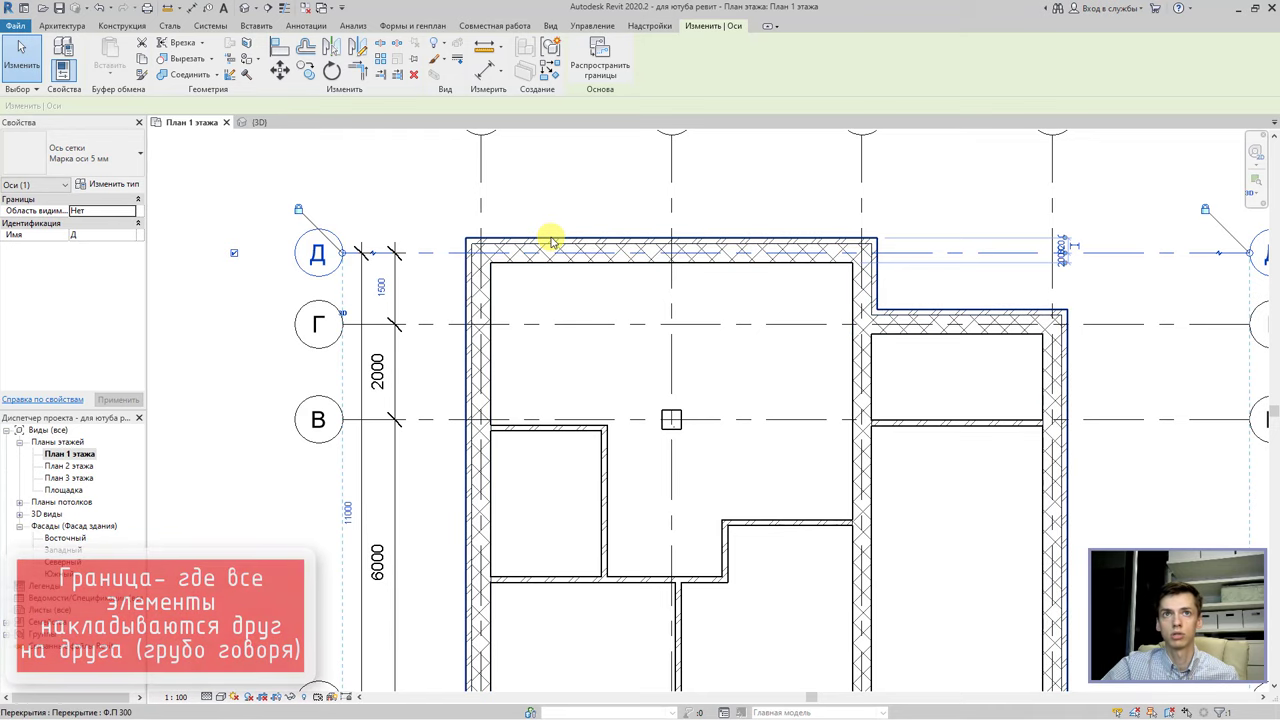
click(550, 240)
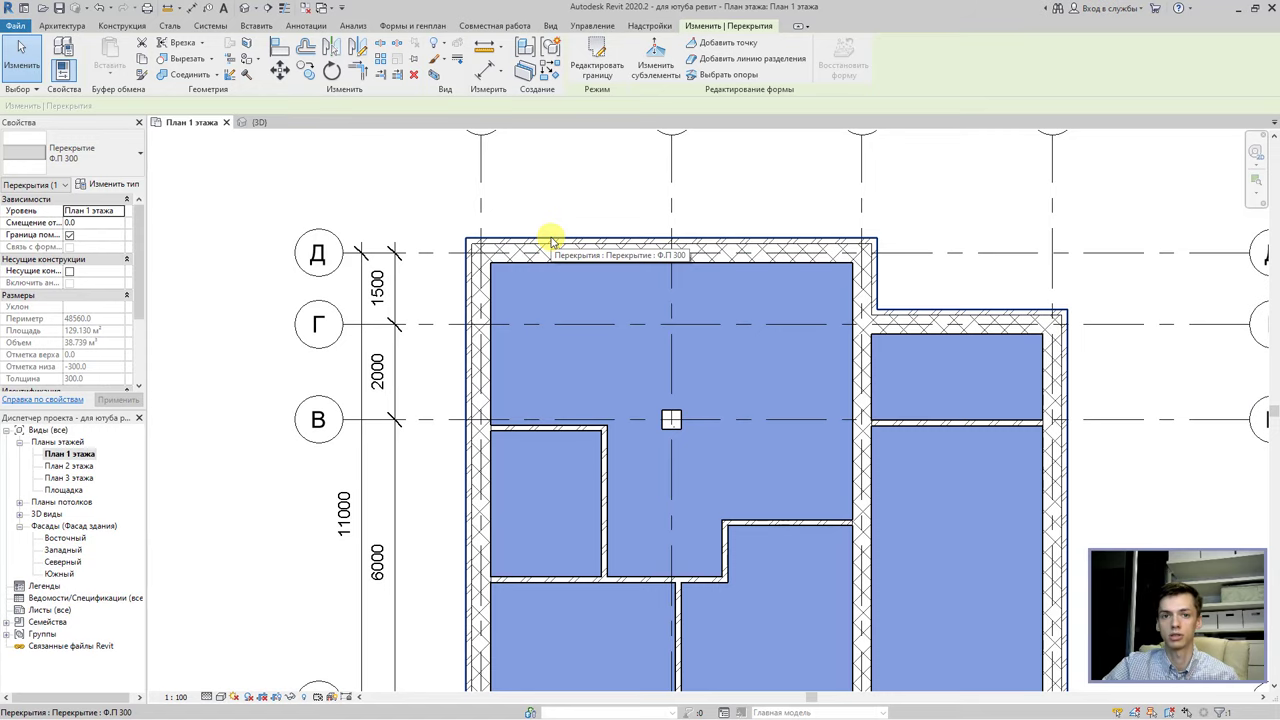
Enter Edit Boundary for the Ф.П 300 floor and pan around inspecting its magenta sketch lines.
click(607, 55)
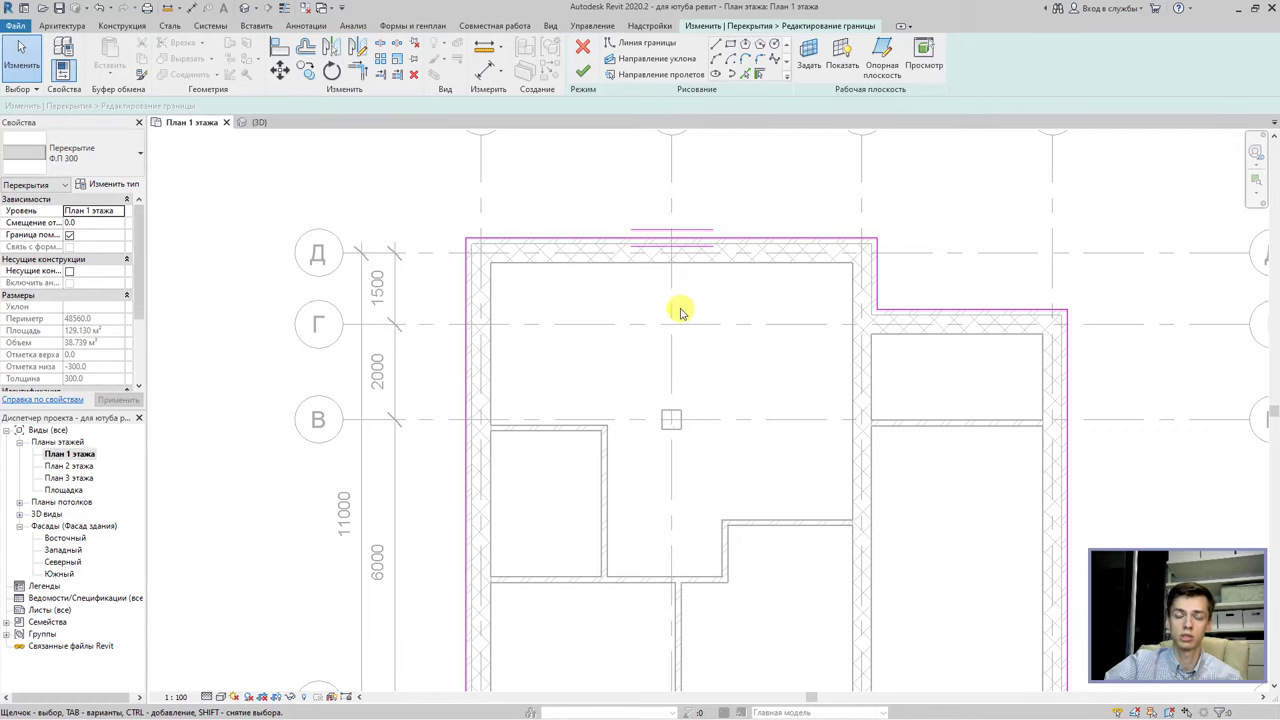
scroll(565, 452, down, 5)
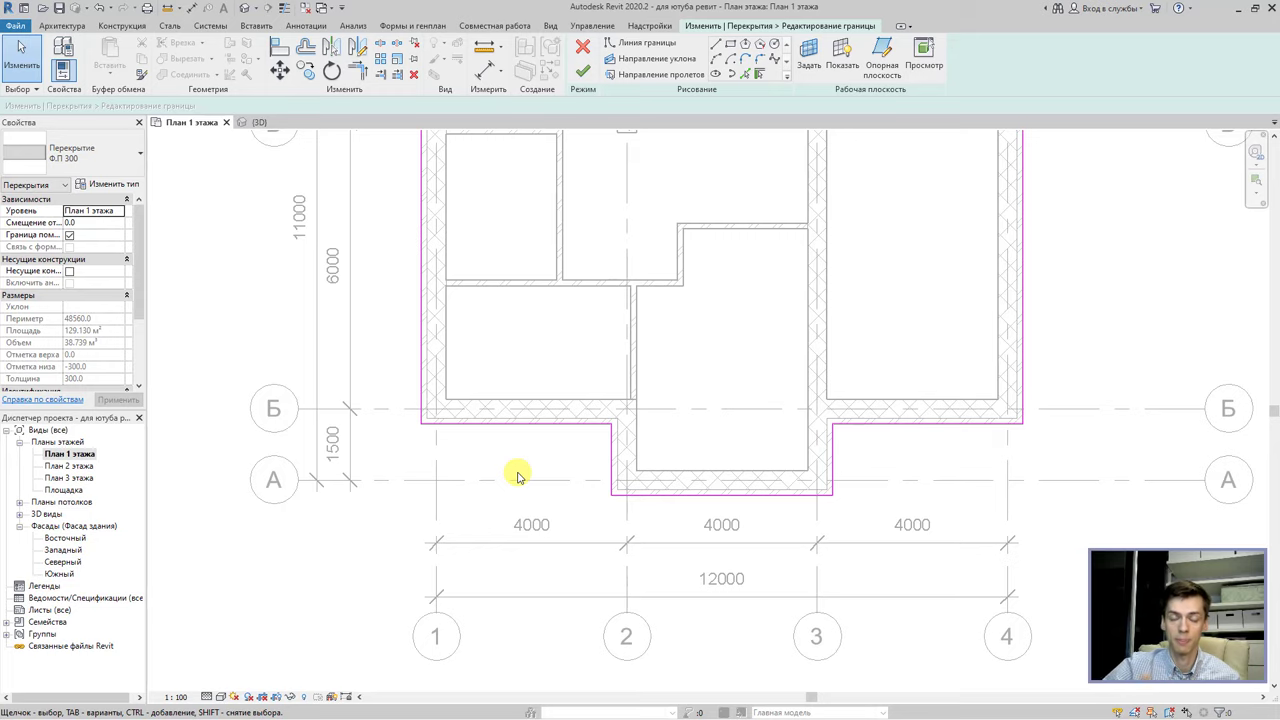
middle_drag(737, 406, 620, 489)
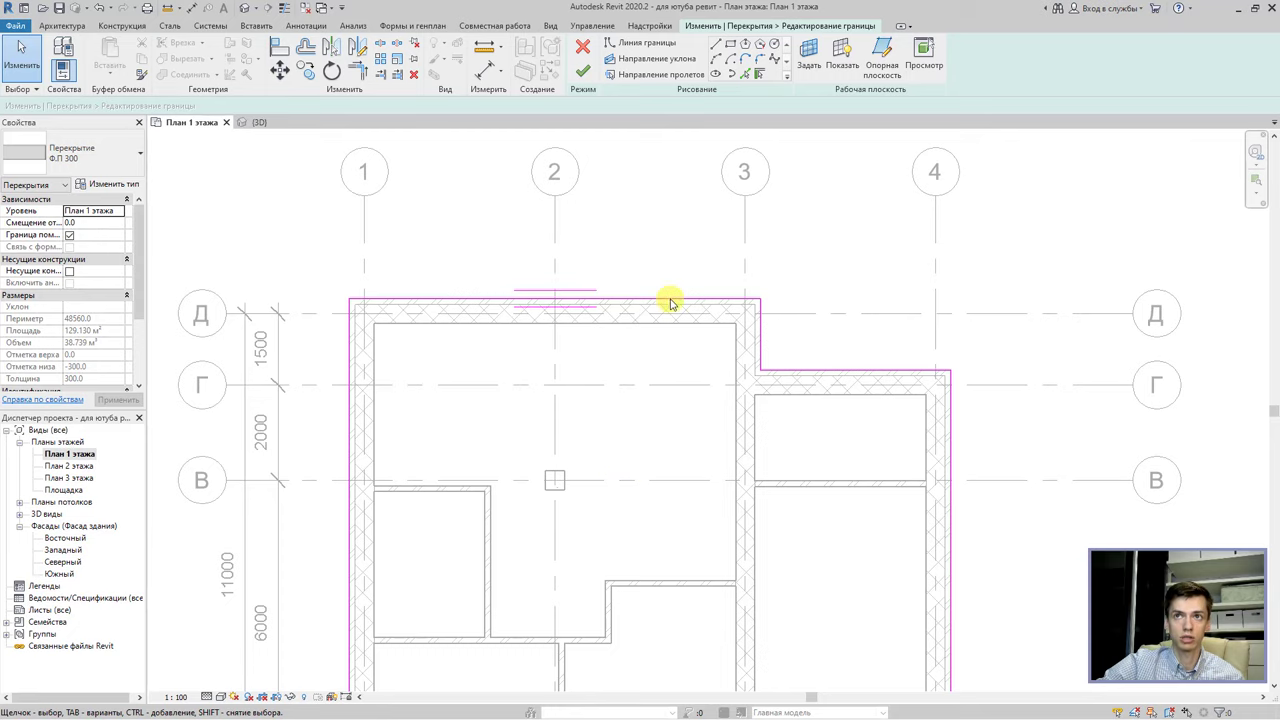
middle_drag(702, 700, 763, 429)
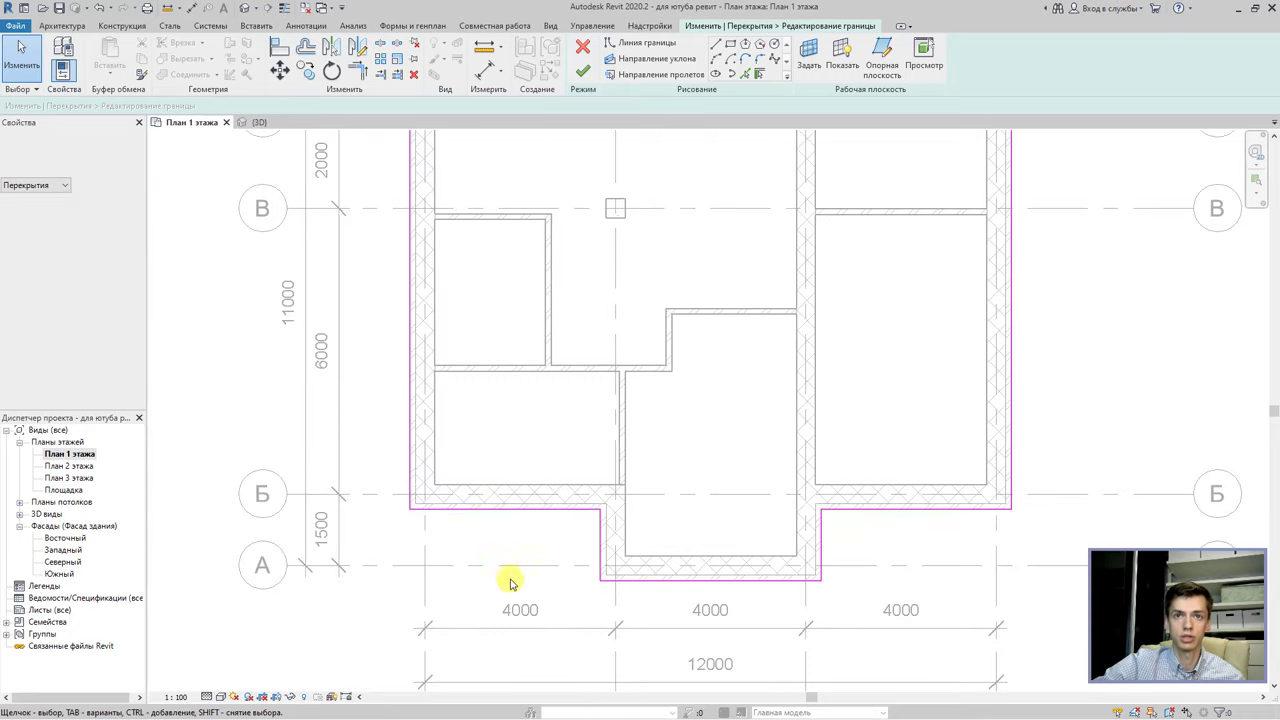
ctrl+scroll(557, 366, up, 5)
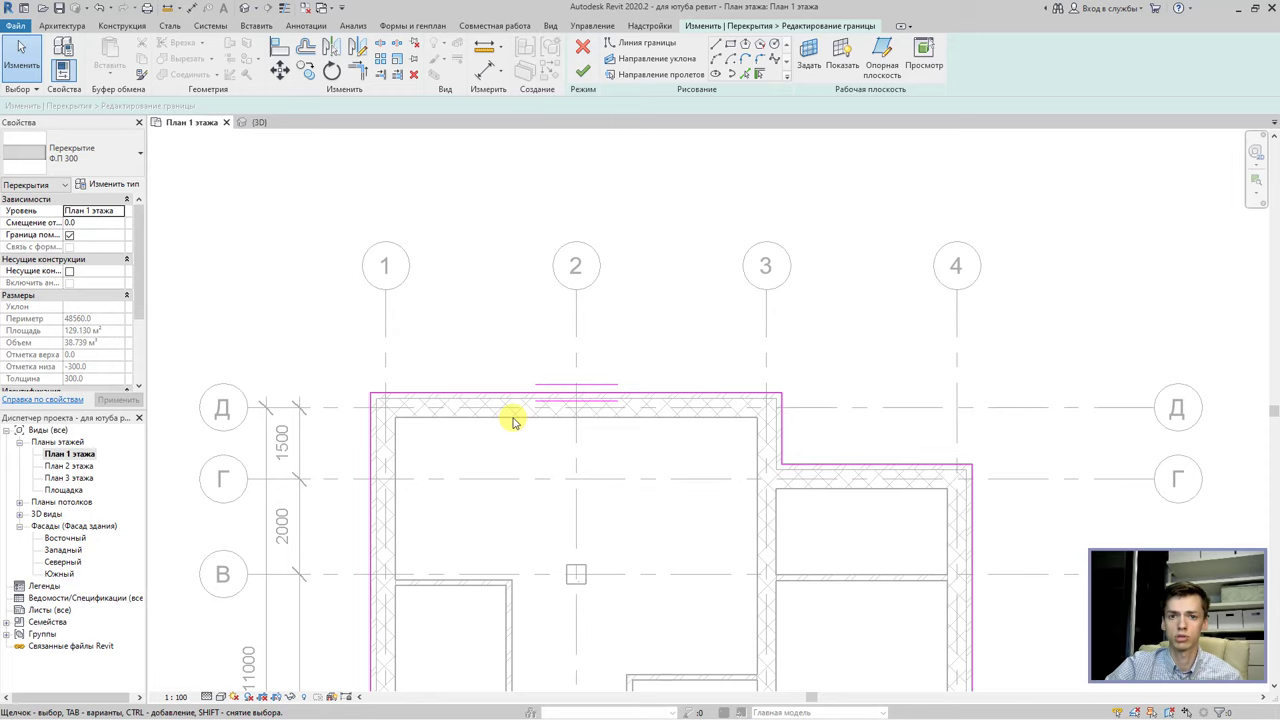
mouse_move(551, 648)
middle_down()
mouse_move(551, 563)
mouse_move(591, 423)
middle_up()
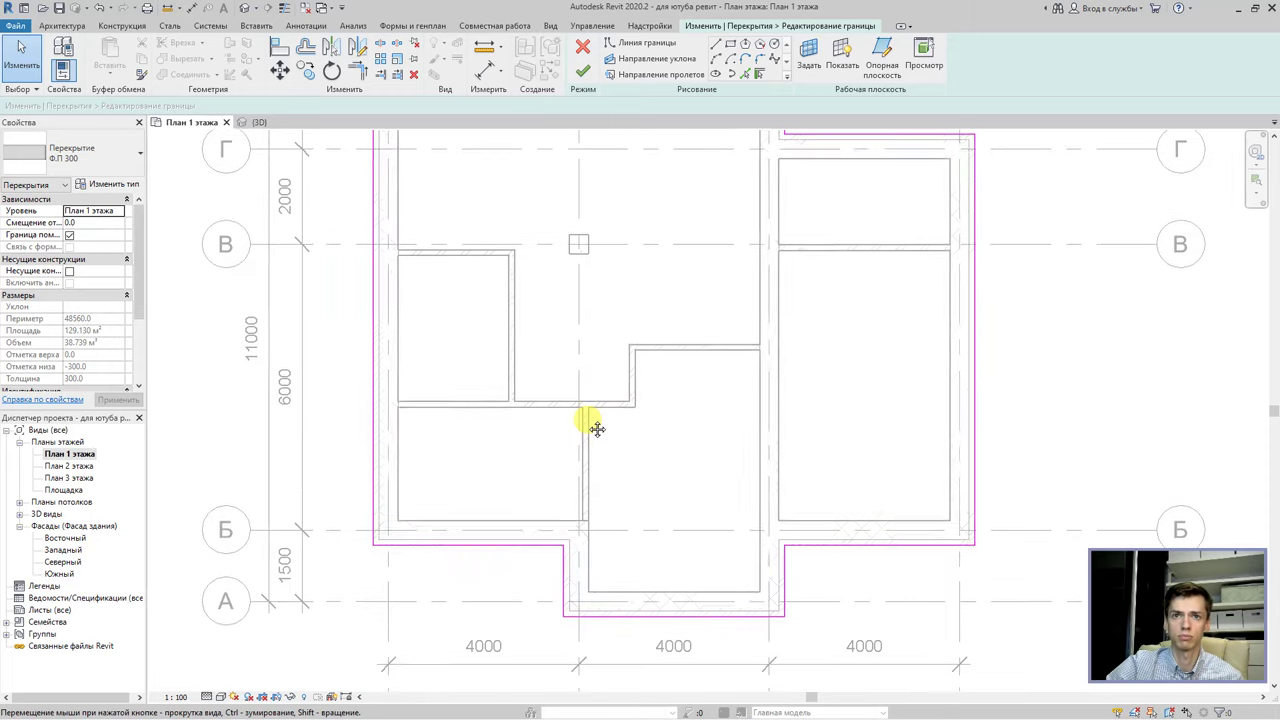
ctrl+scroll(591, 433, up, 1)
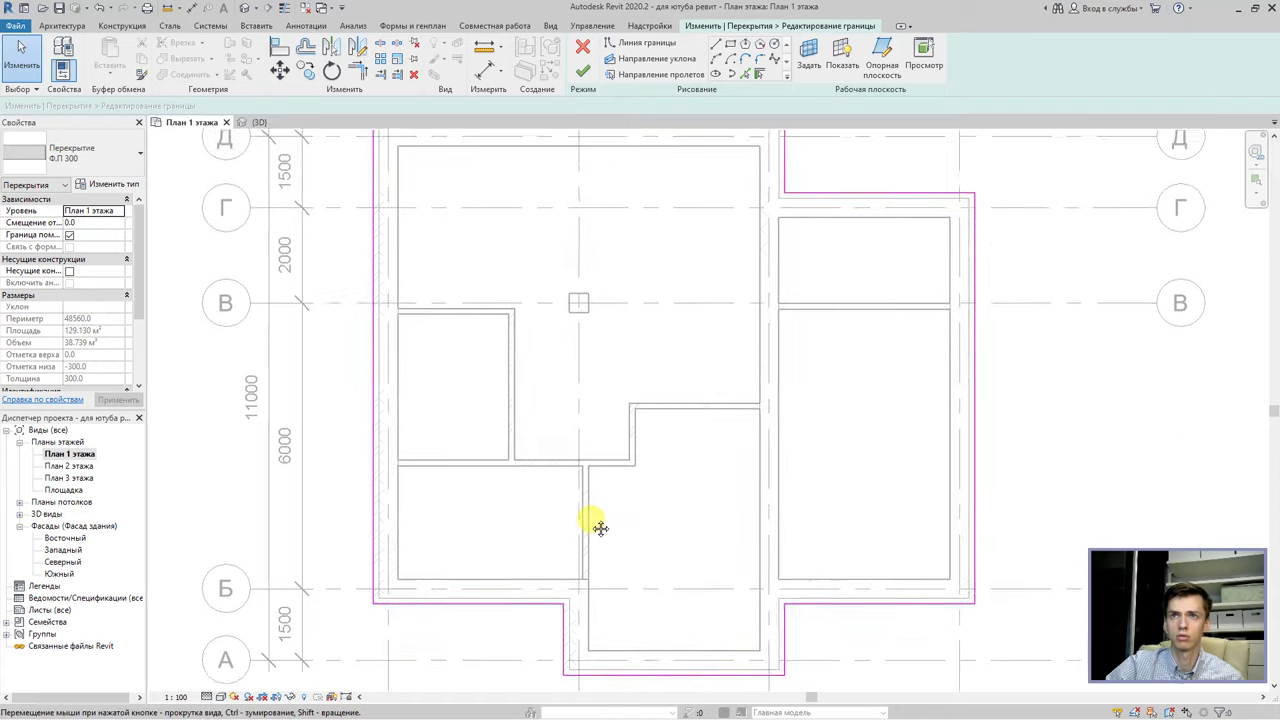
ctrl+scroll(591, 520, up, 1)
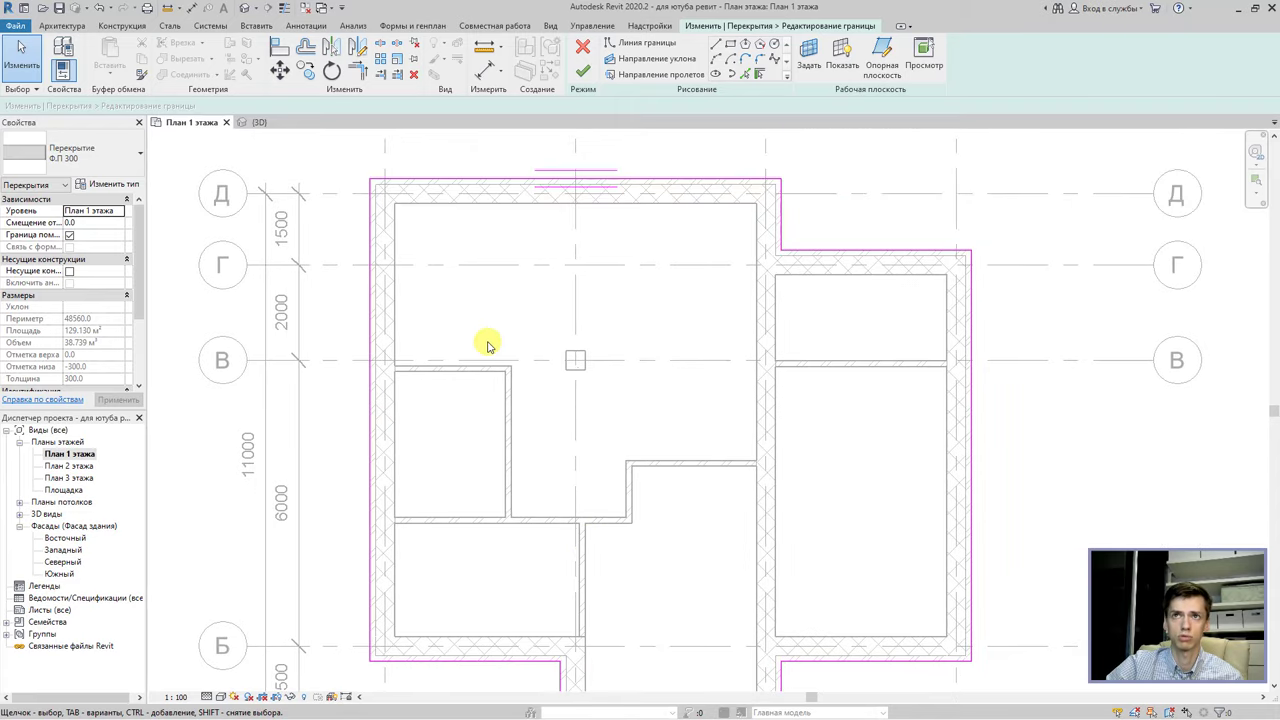
click(779, 208)
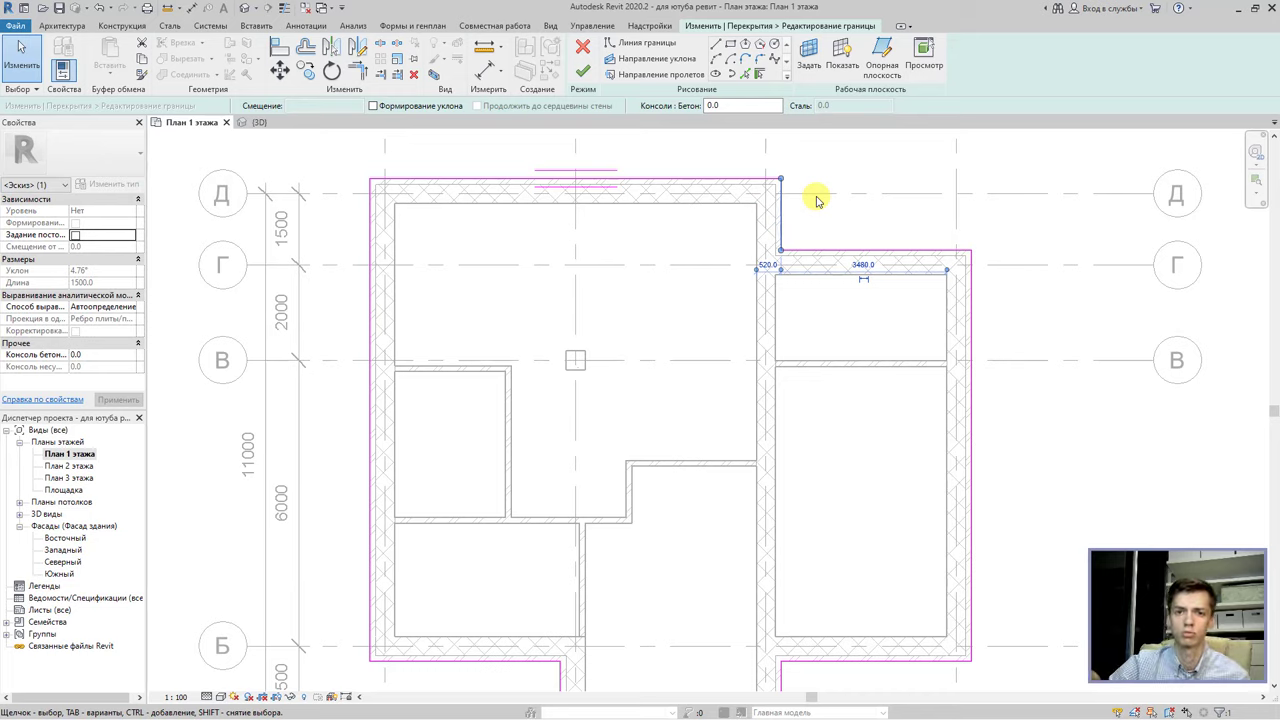
click(816, 200)
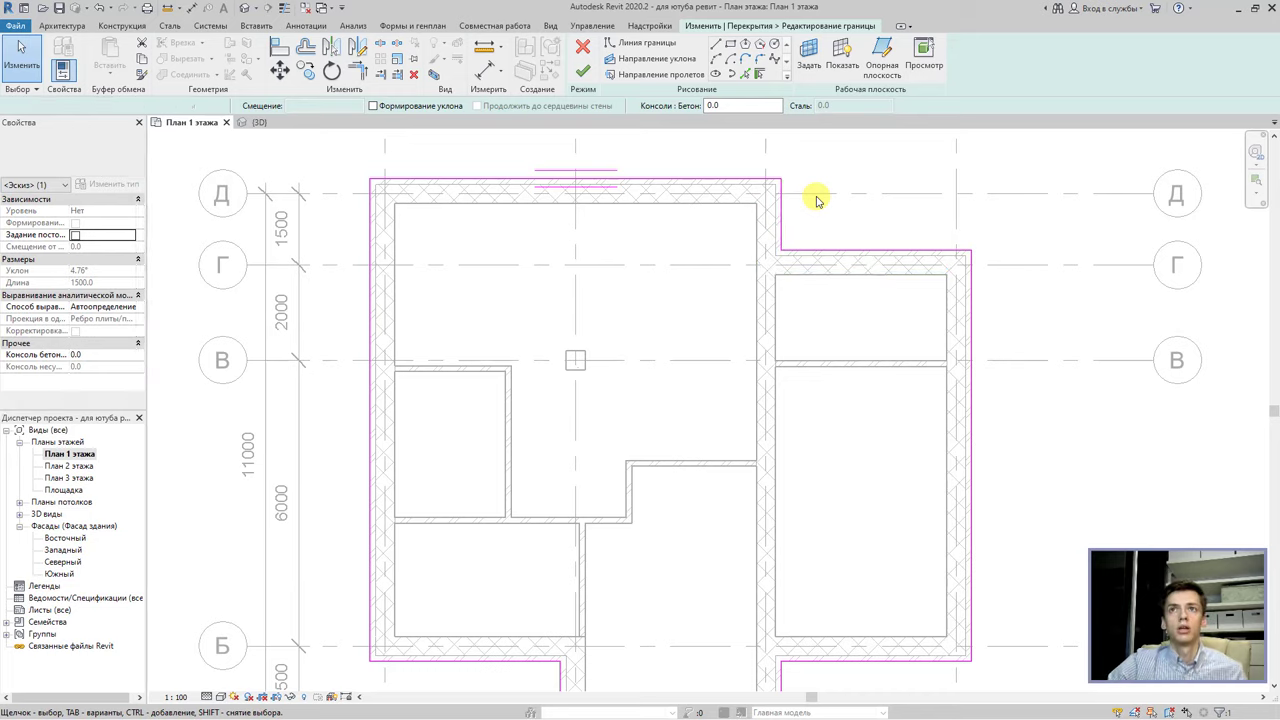
middle_drag(748, 243, 306, 120)
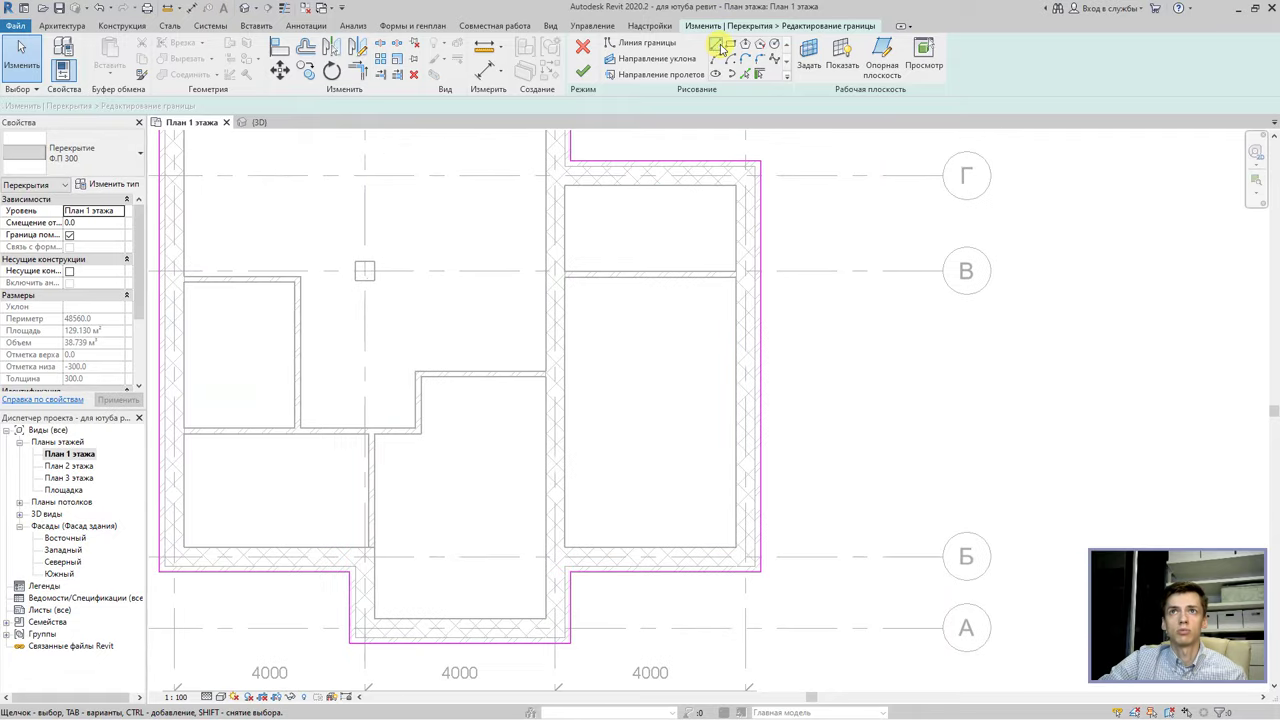
click(716, 45)
click(760, 314)
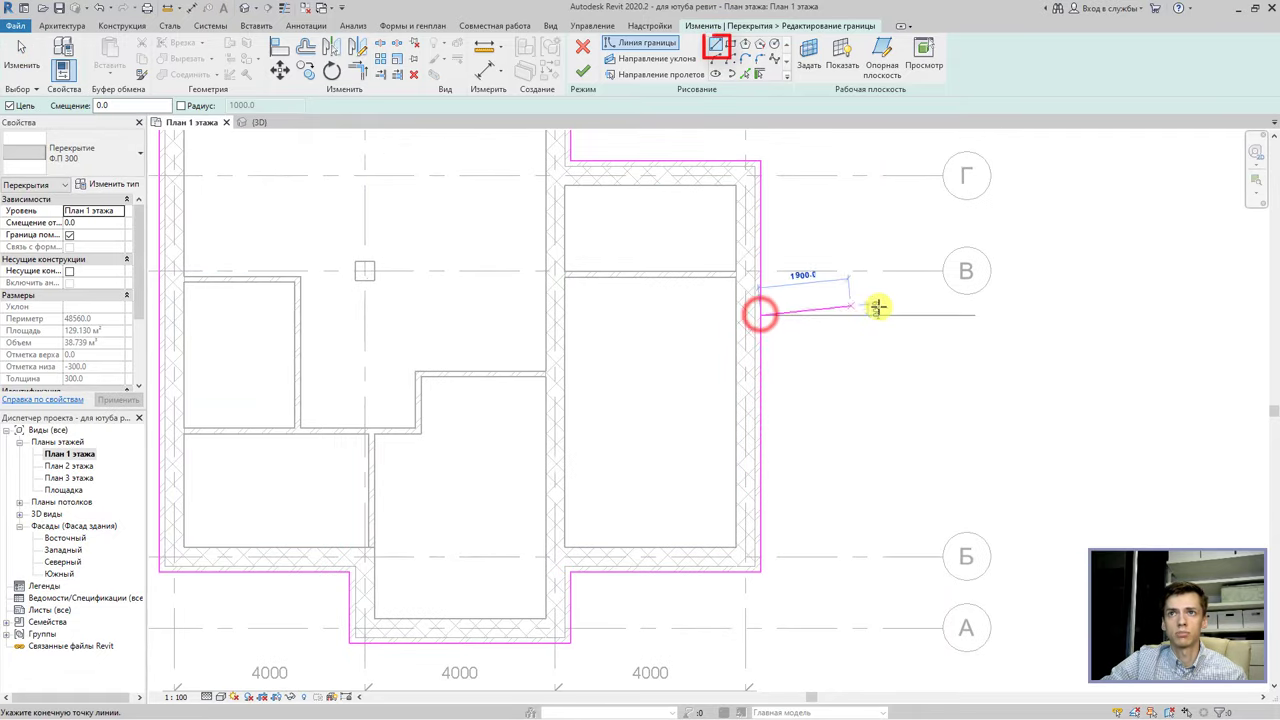
click(893, 316)
click(890, 443)
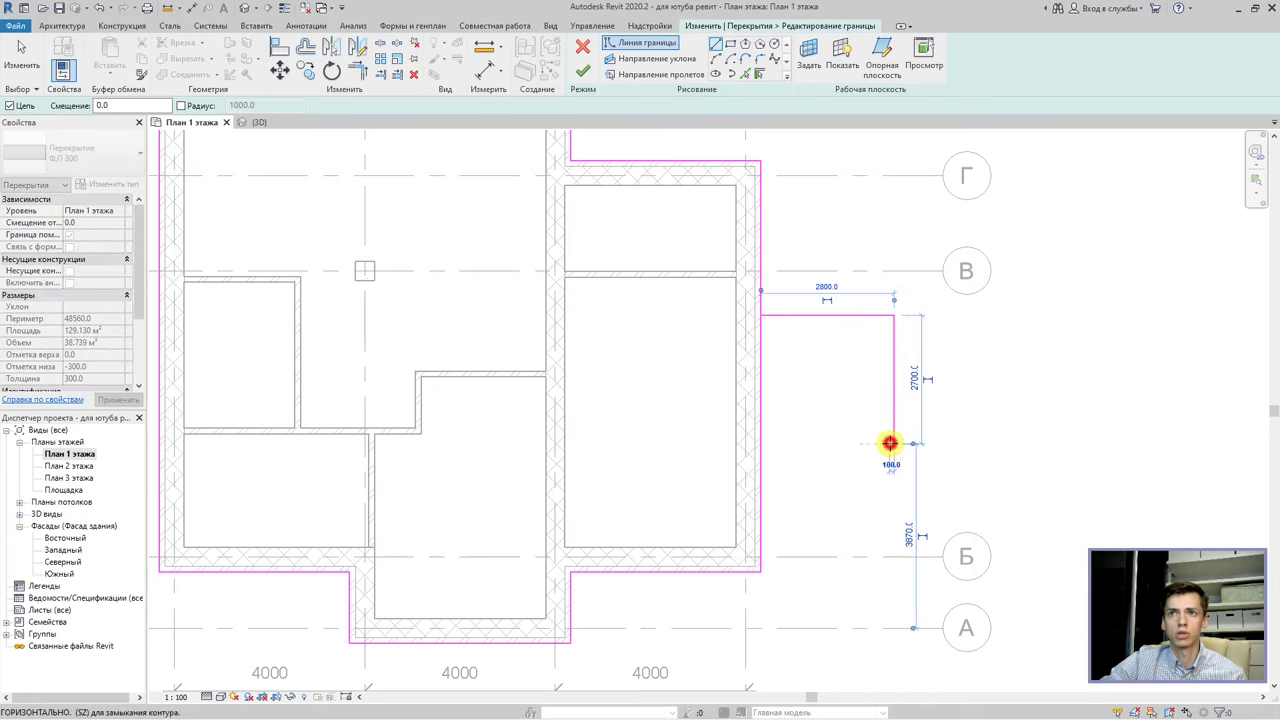
click(761, 447)
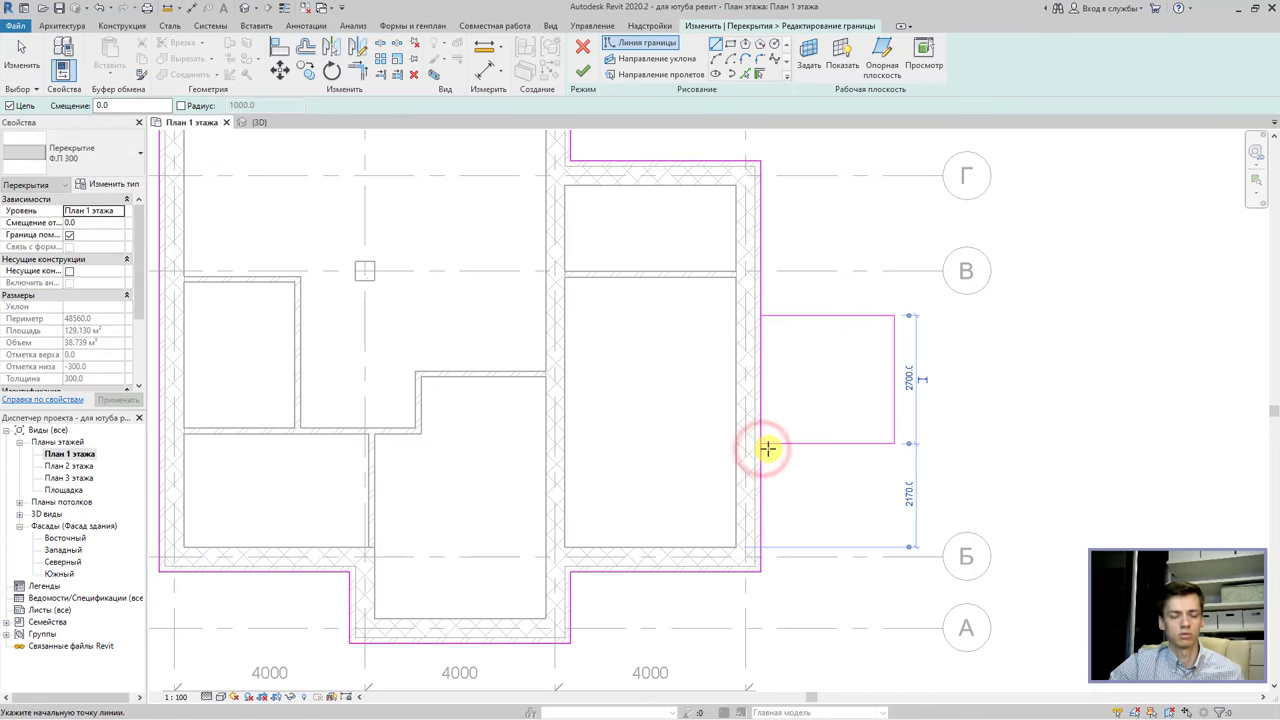
key(Escape)
key(Escape)
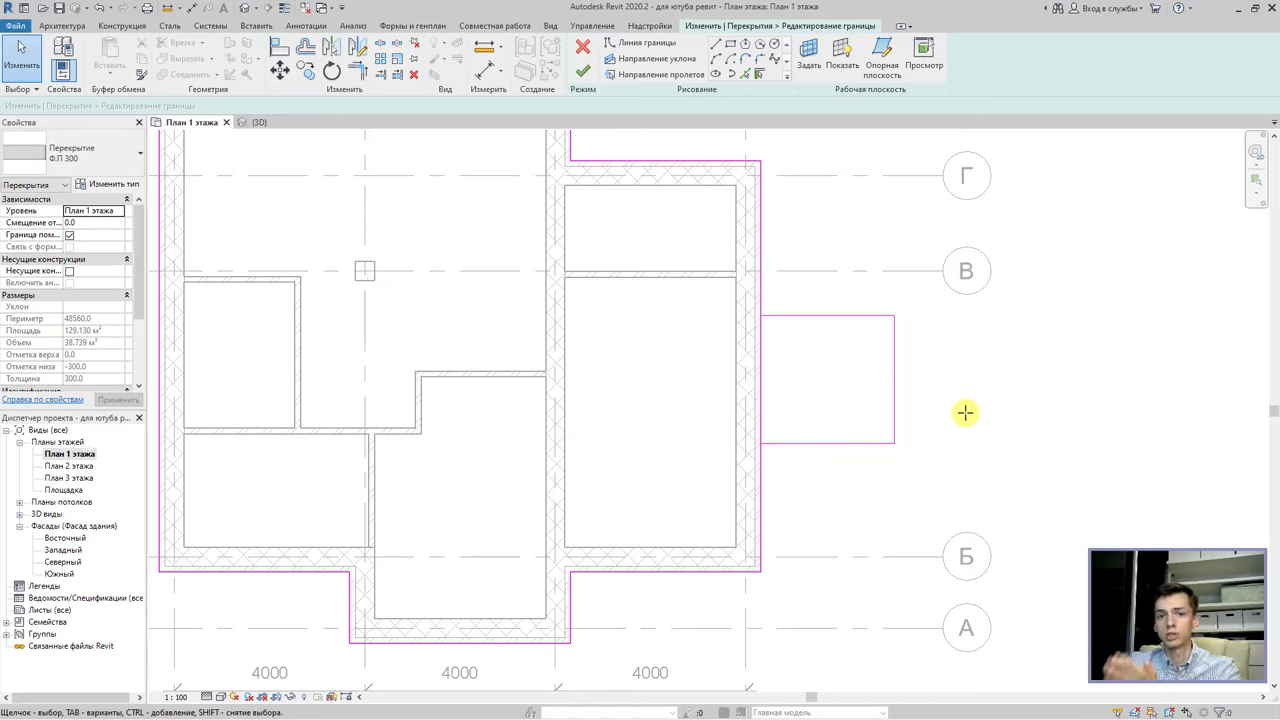
scroll(795, 372, up, 2)
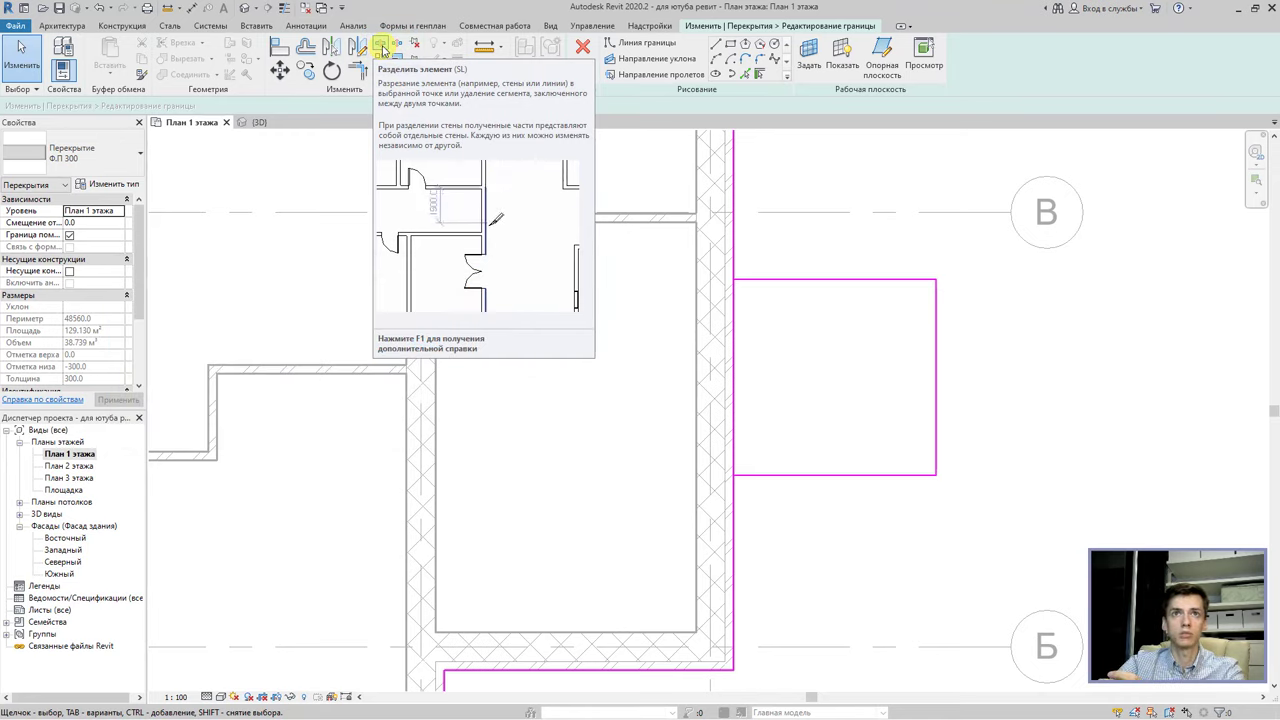
Split the right boundary line at the small rectangle's top and bottom corners.
click(382, 50)
click(738, 270)
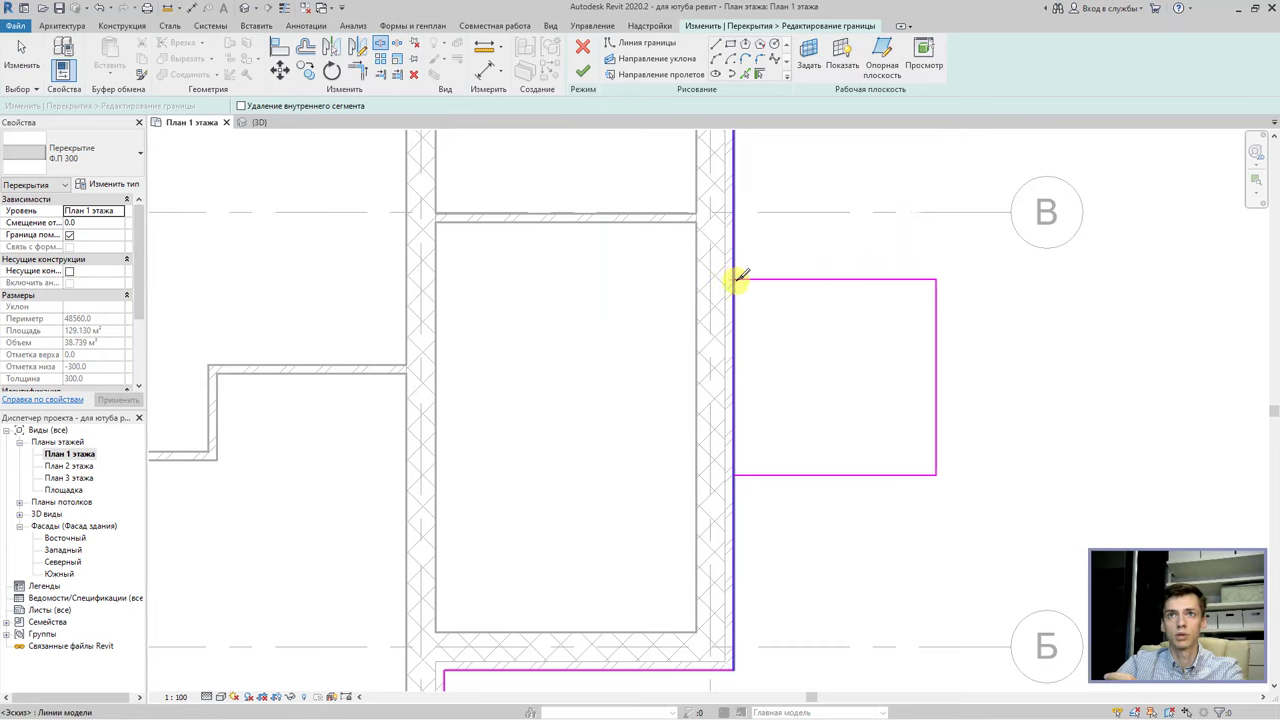
click(735, 280)
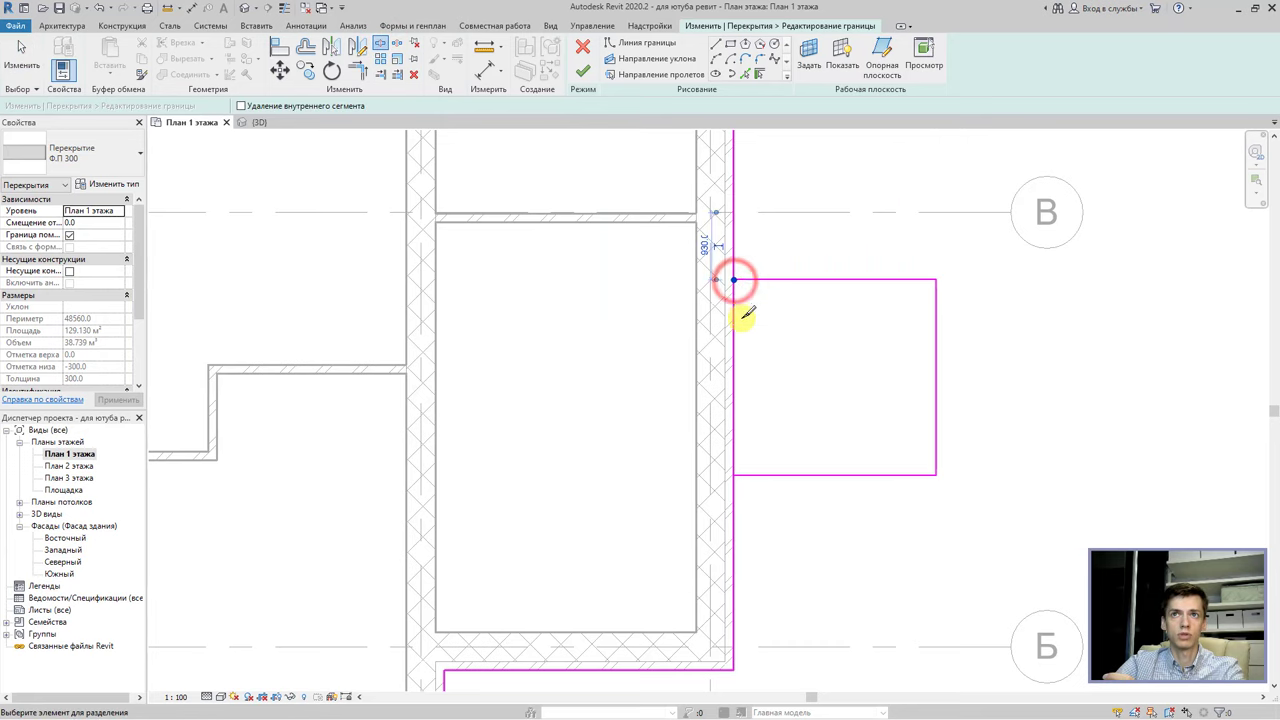
click(735, 473)
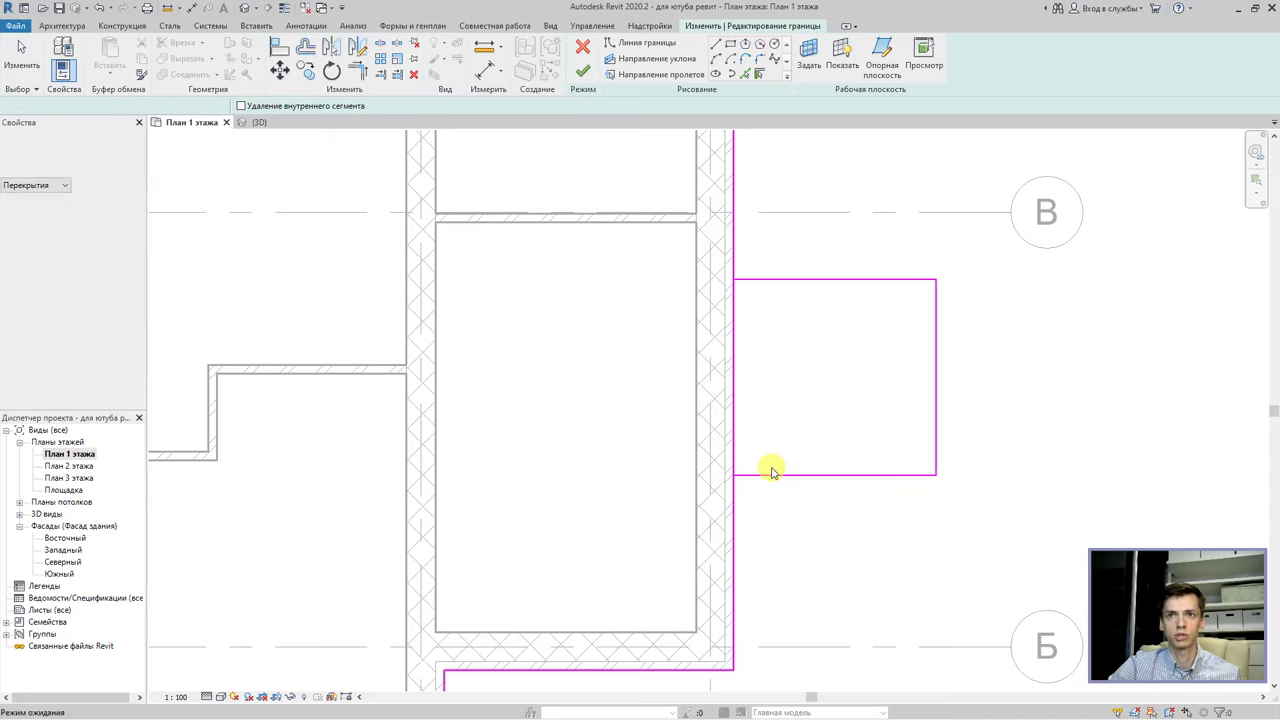
scroll(735, 470, up, 2)
scroll(735, 455, up, 1)
scroll(712, 474, up, 2)
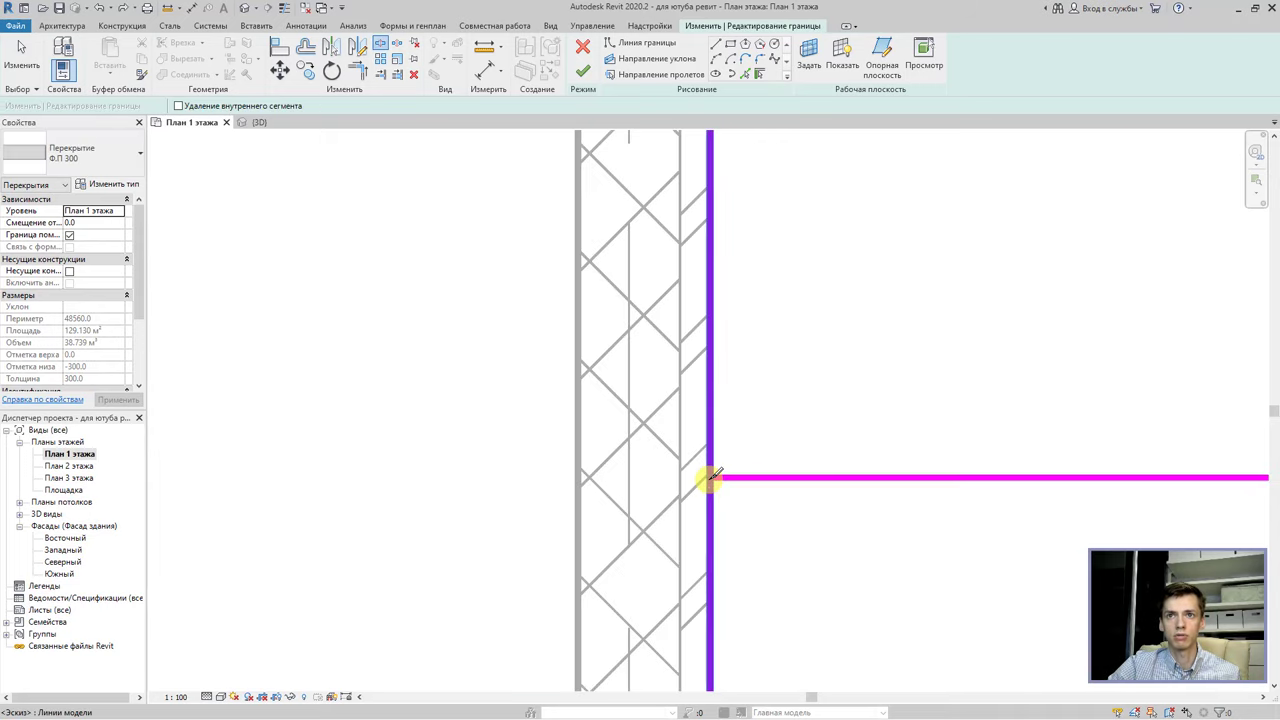
scroll(714, 474, down, 3)
scroll(712, 474, down, 1)
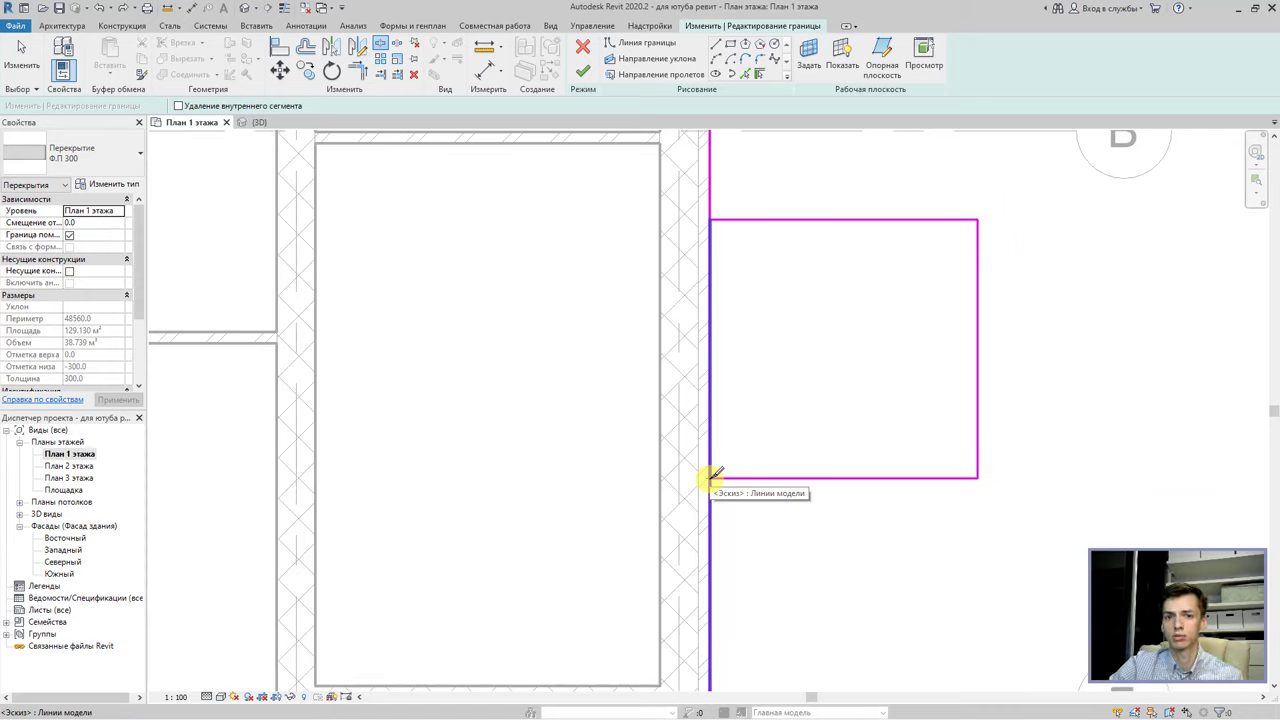
click(709, 328)
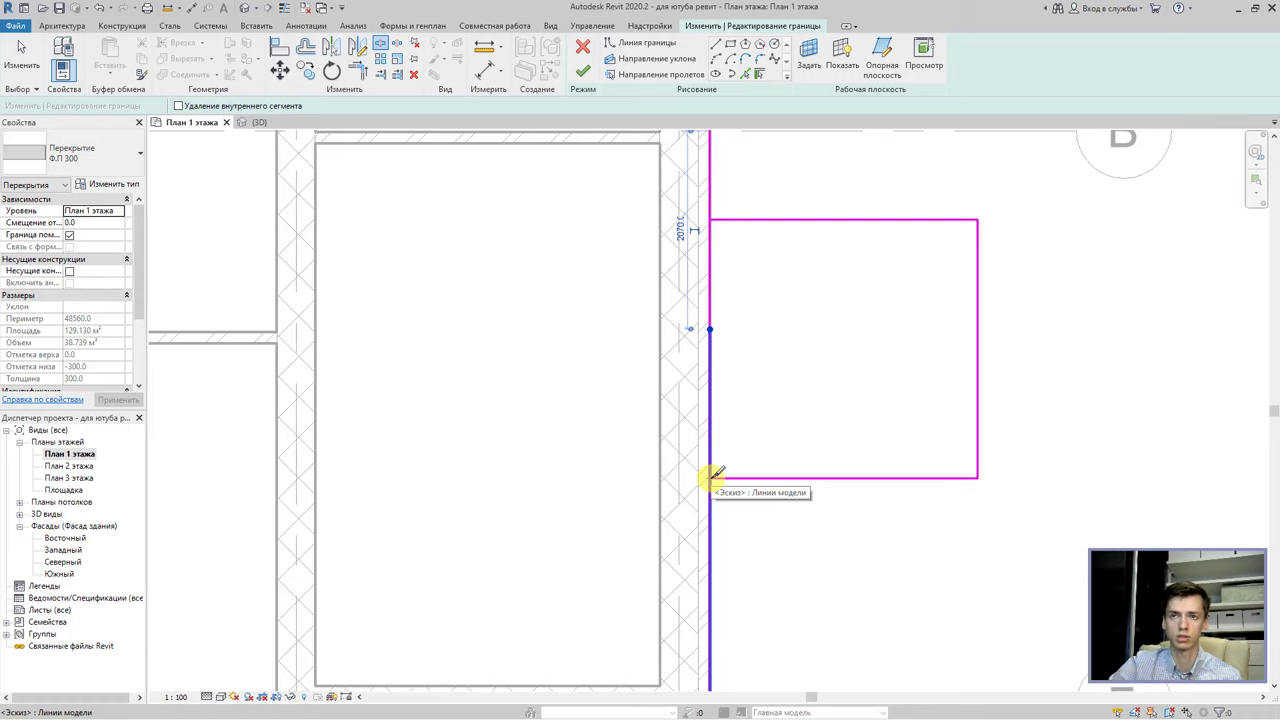
click(710, 477)
Delete the boundary piece between the two split points.
key(Escape)
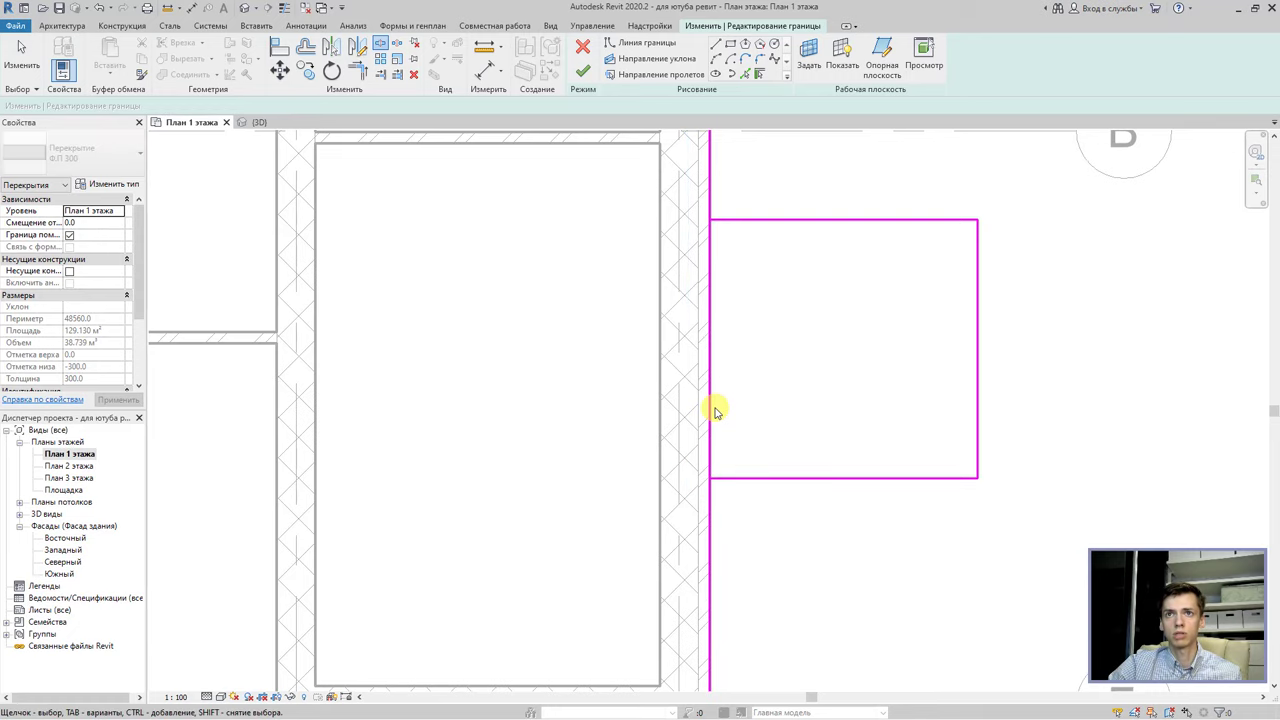
click(711, 408)
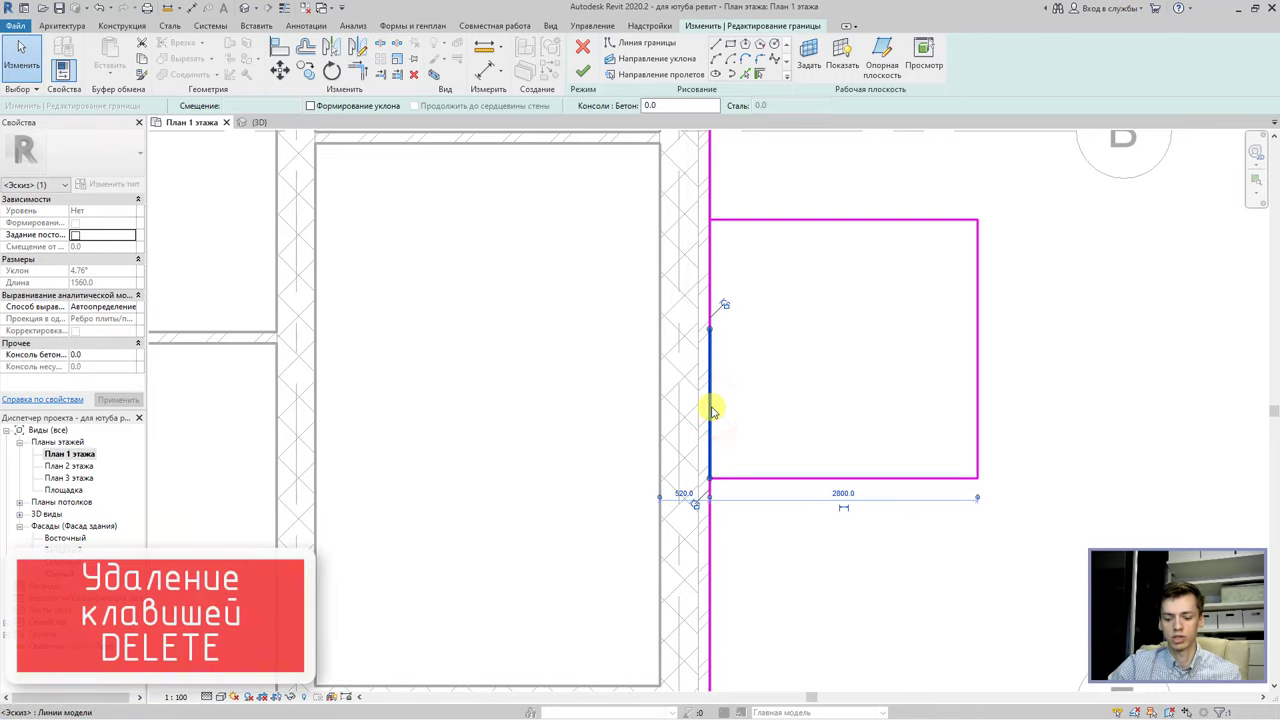
key(Delete)
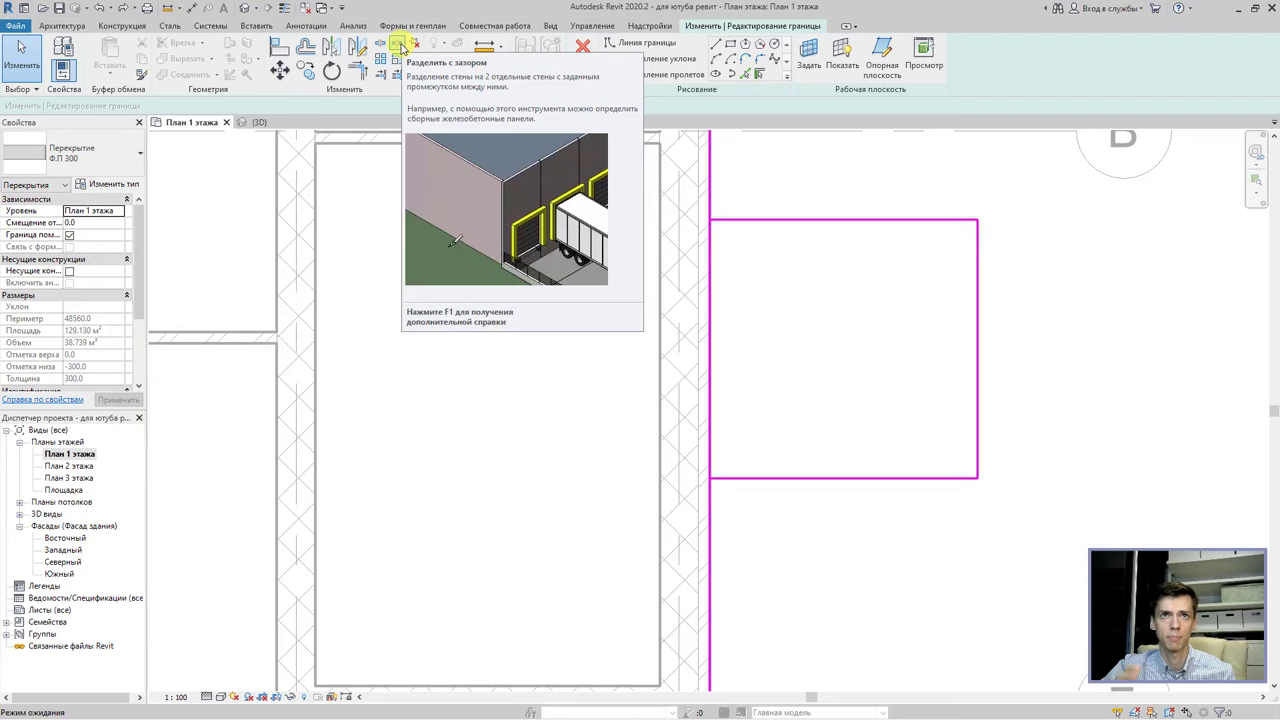
Remove the rectangle's right and bottom edge lines and bring axes A, Б and grids 1–4 into view.
scroll(794, 349, down, 2)
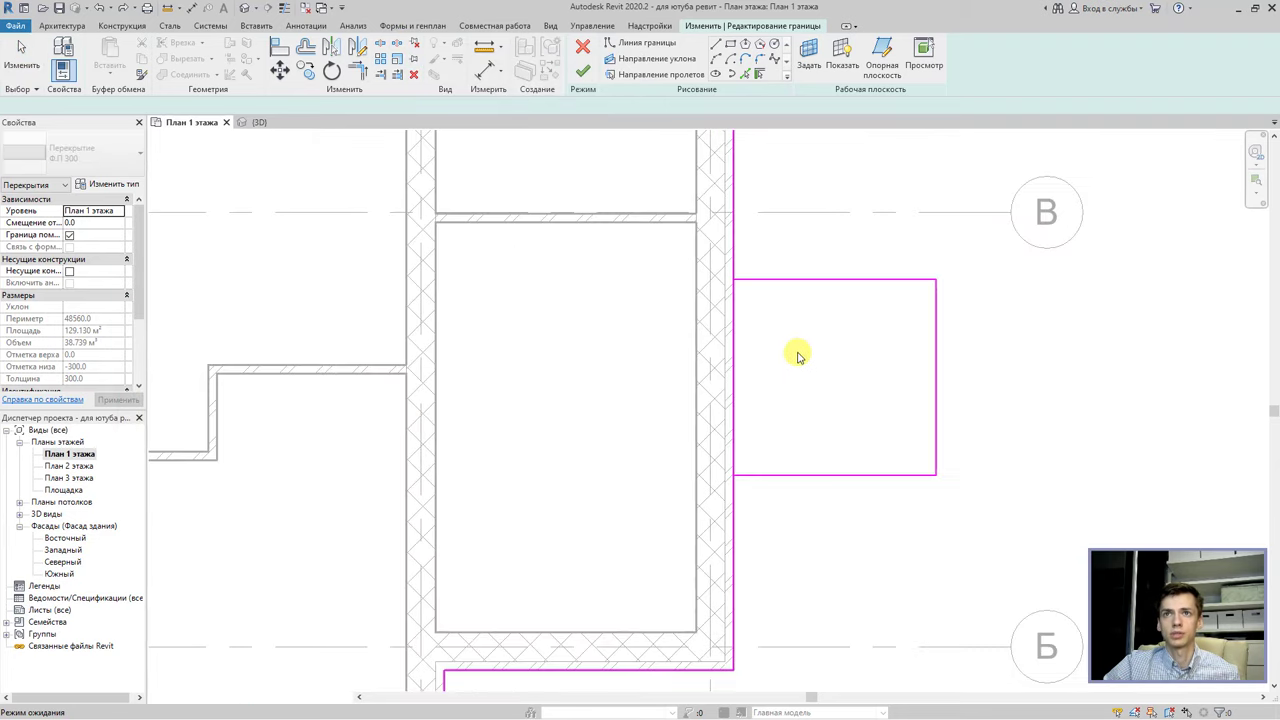
scroll(805, 360, down, 2)
key(ctrl+z)
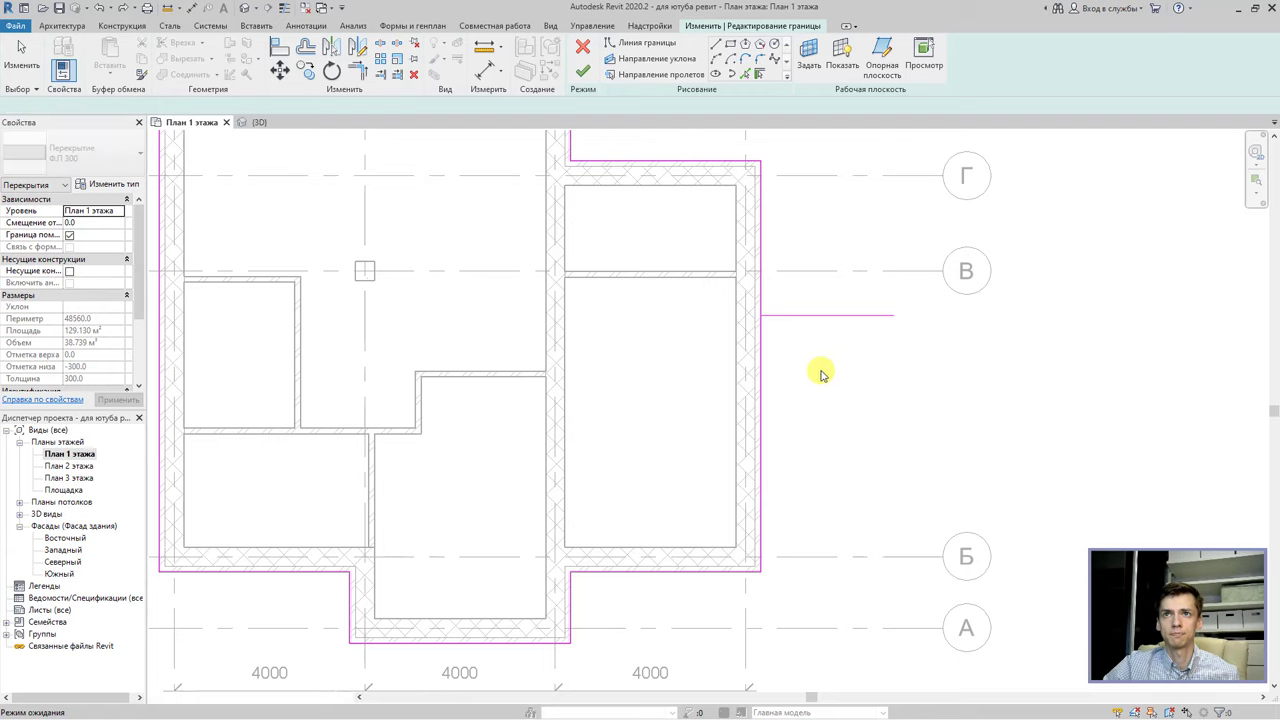
key(ctrl+z)
middle_drag(794, 363, 806, 415)
middle_drag(799, 178, 646, 180)
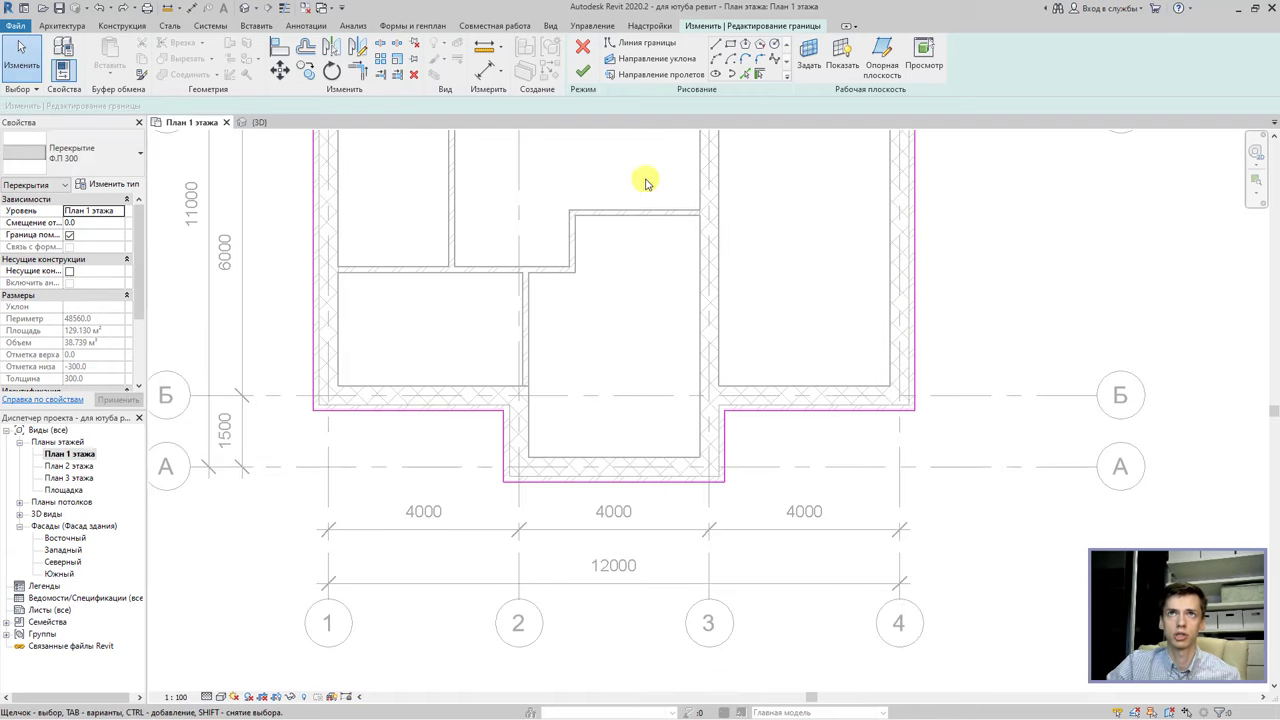
Draw new boundary lines 2000 down from the lower-left corner and 4000 across to grid 2.
click(715, 44)
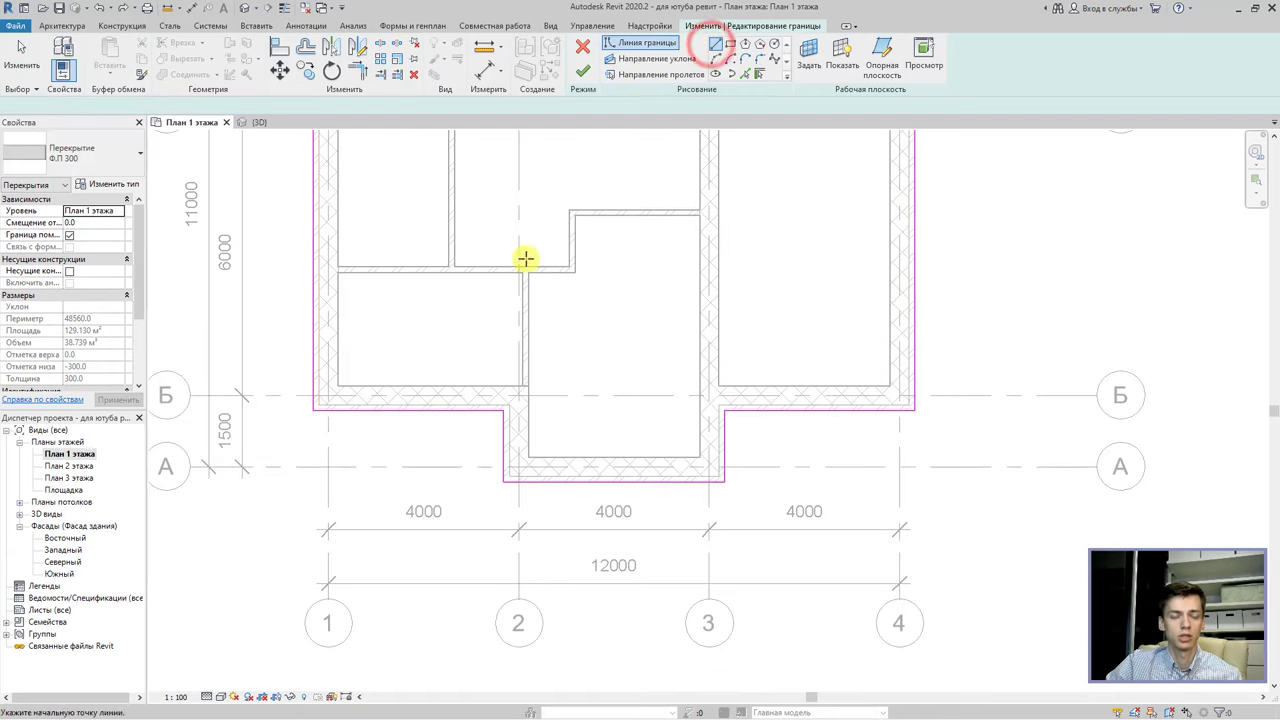
click(313, 409)
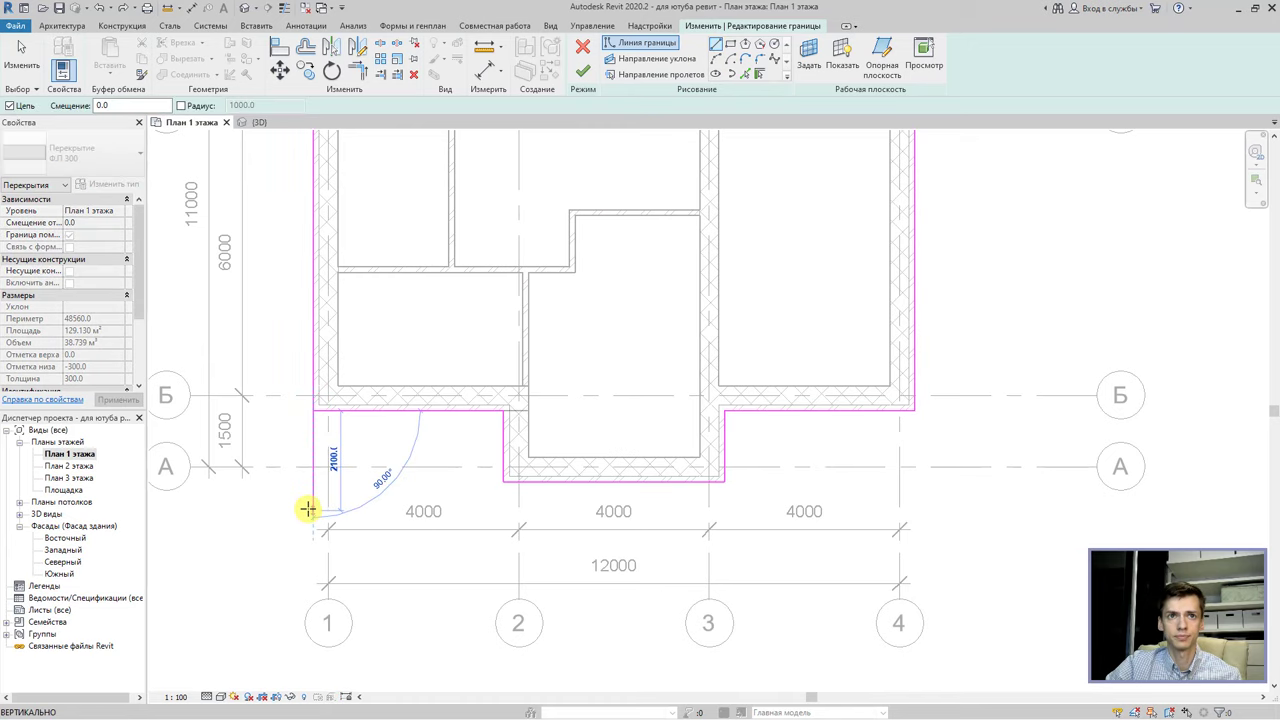
text(200)
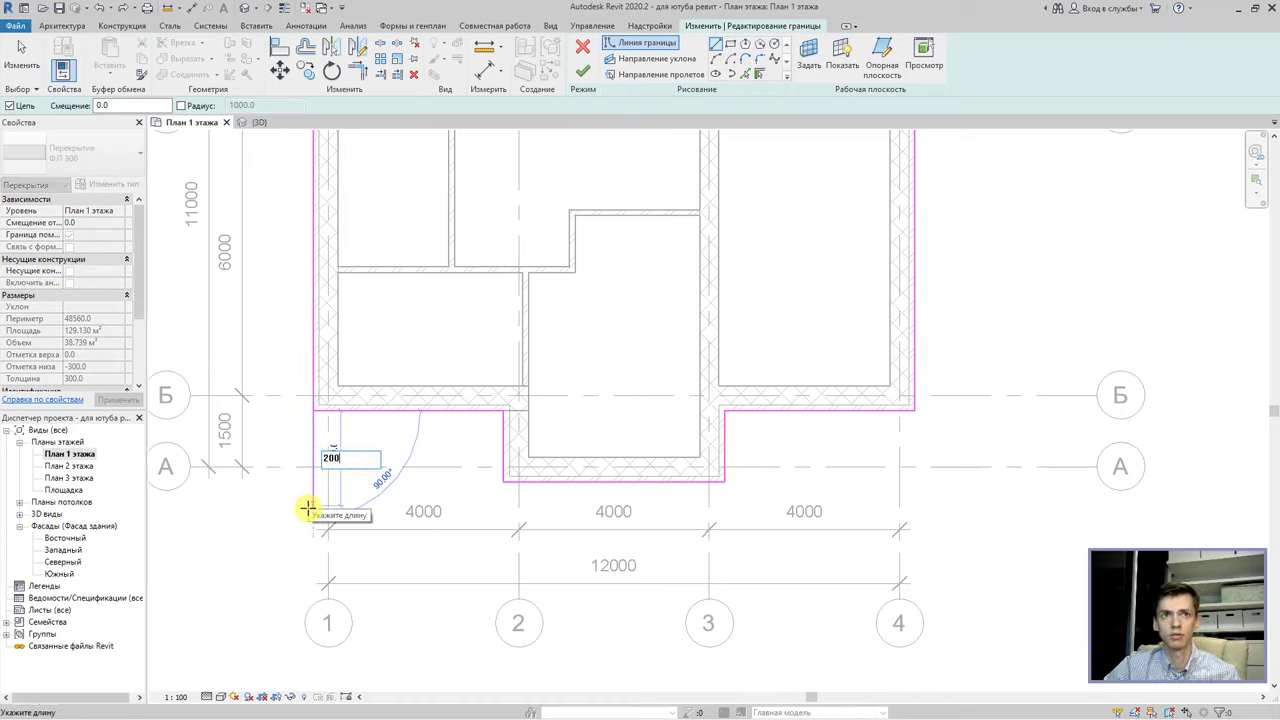
text(0)
key(Return)
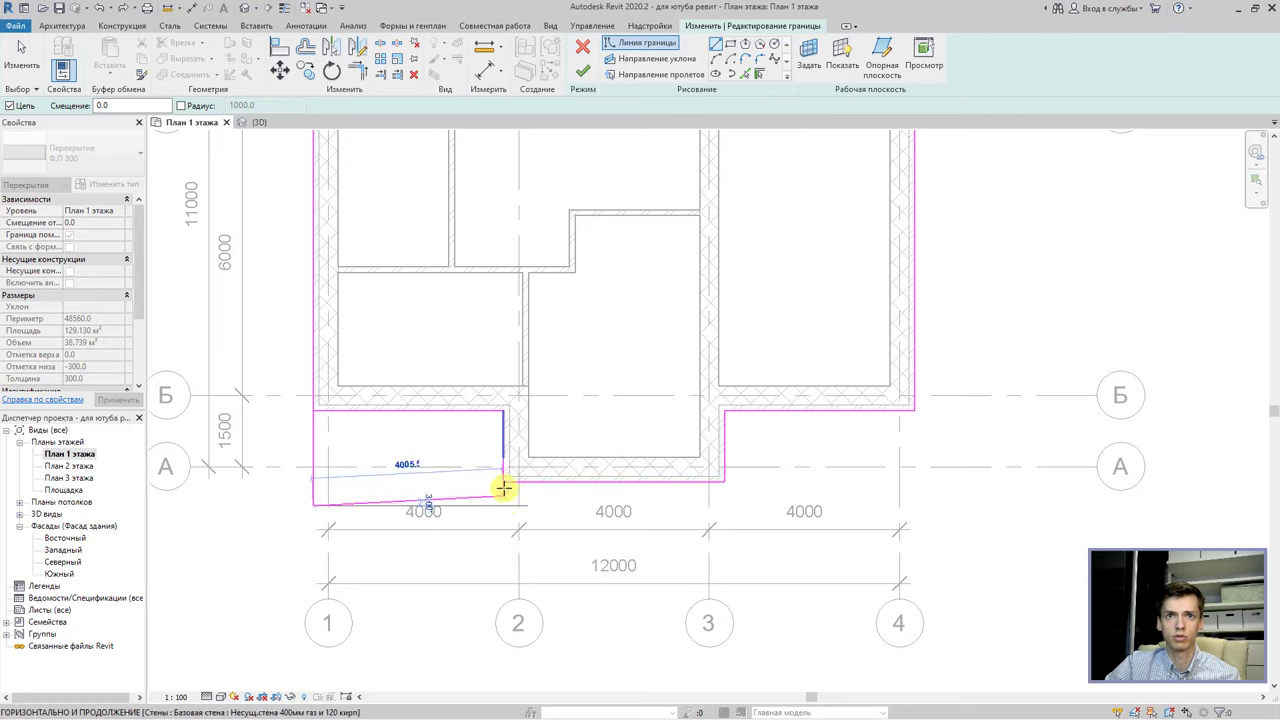
click(502, 505)
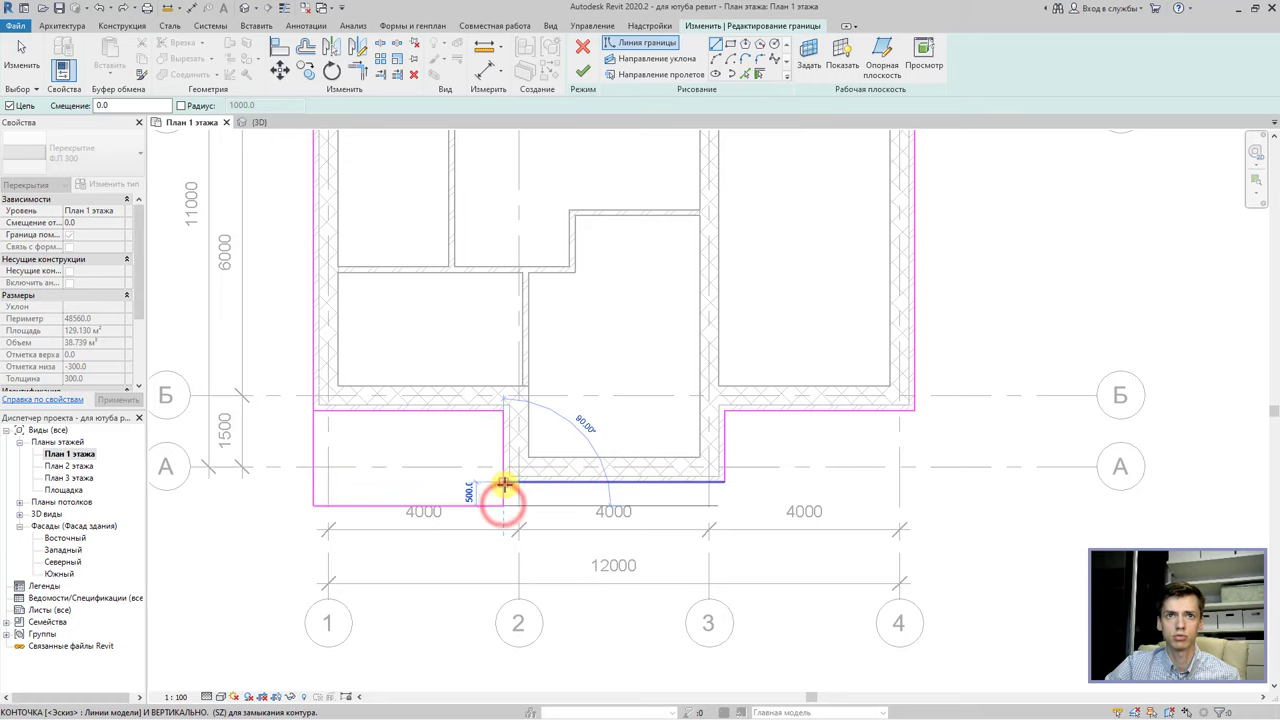
key(Escape)
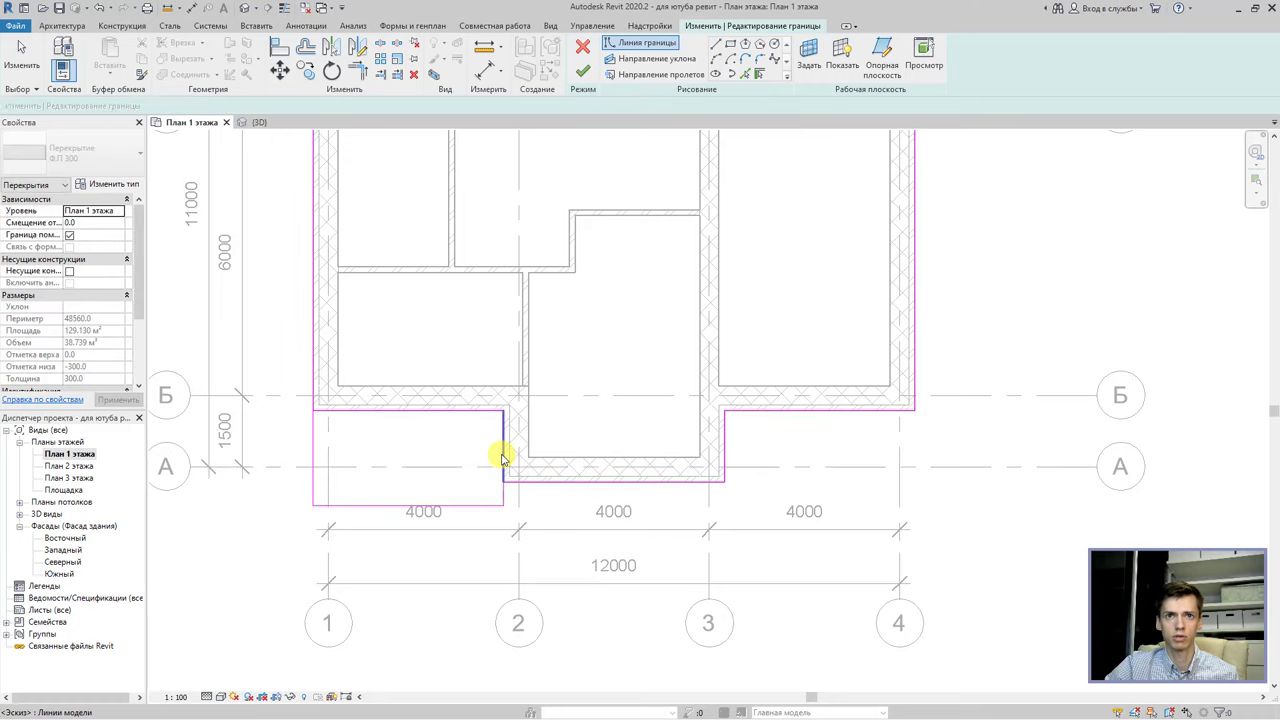
key(Escape)
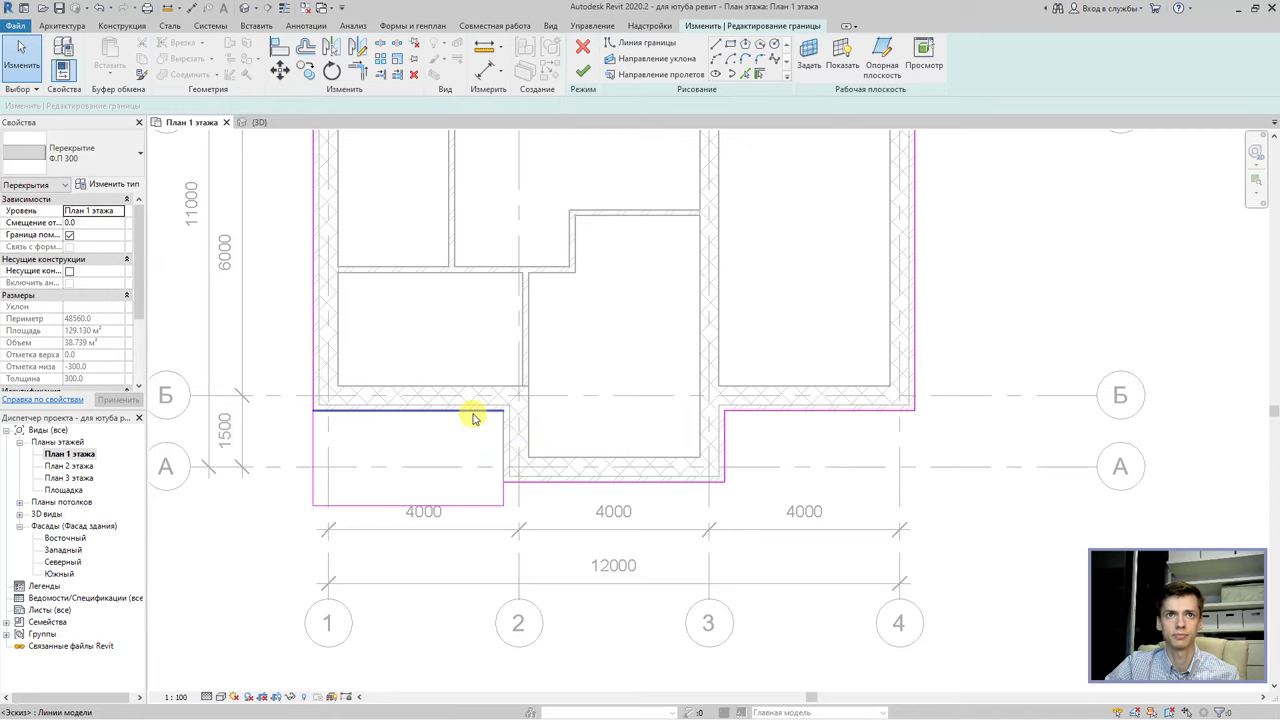
click(471, 409)
scroll(535, 418, down, 3)
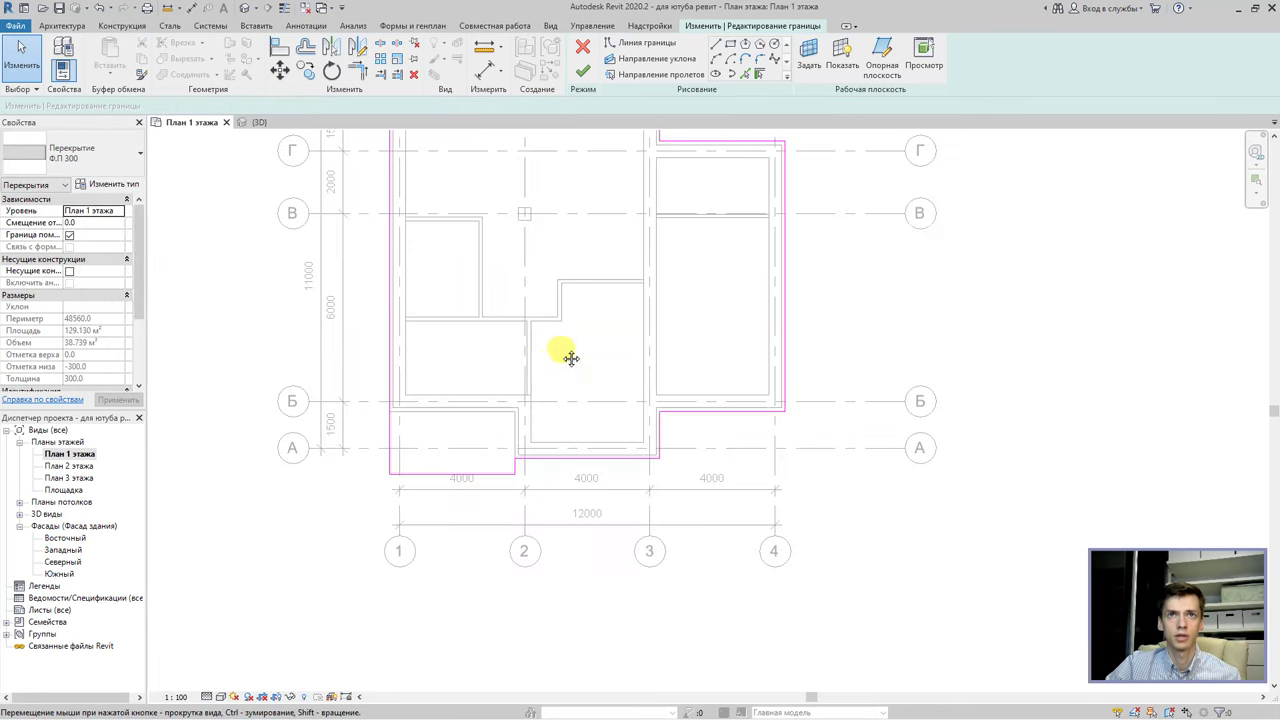
middle_drag(571, 357, 523, 428)
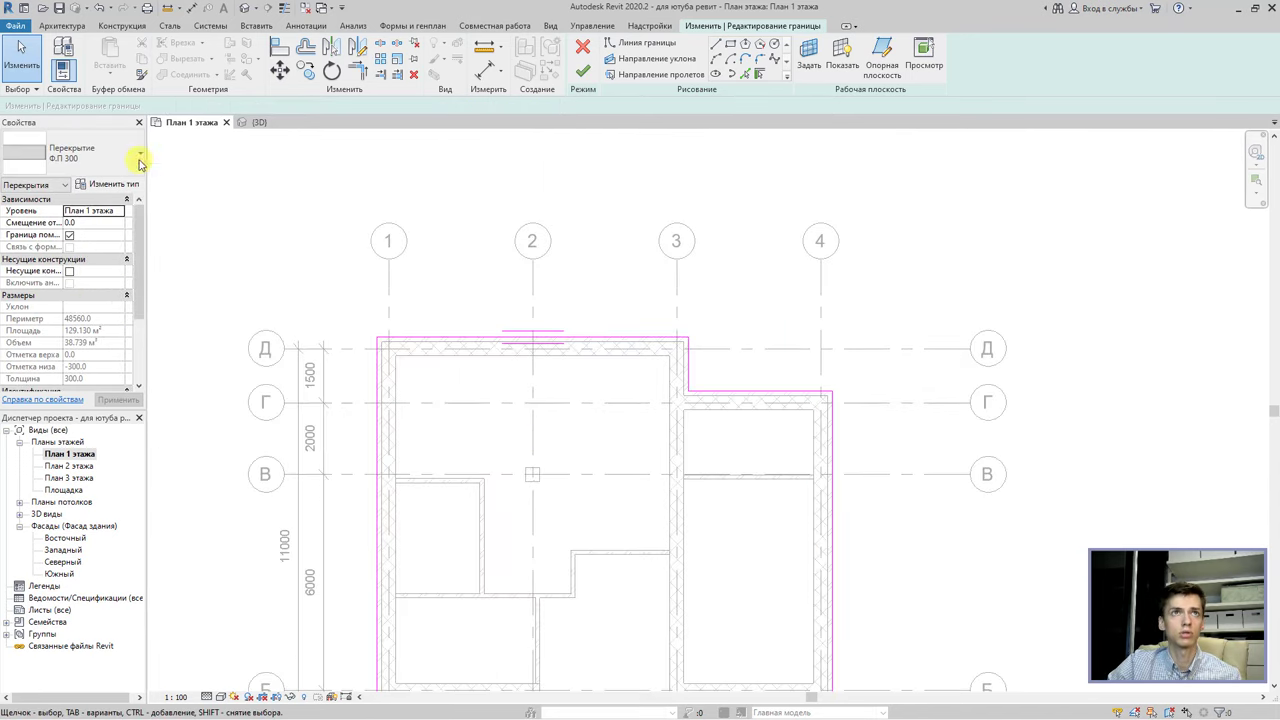
Sketch boundary lines up 2800 from the top-left corner to grid 3, and delete the old top line.
click(716, 44)
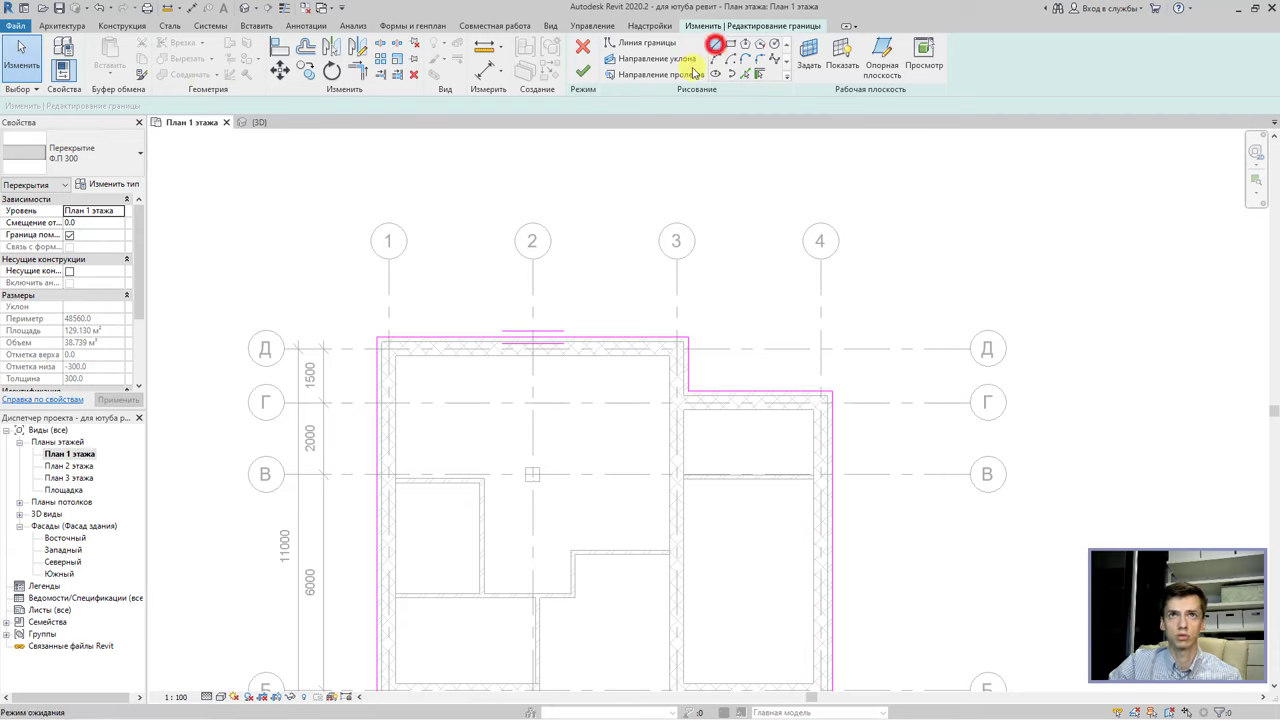
click(378, 341)
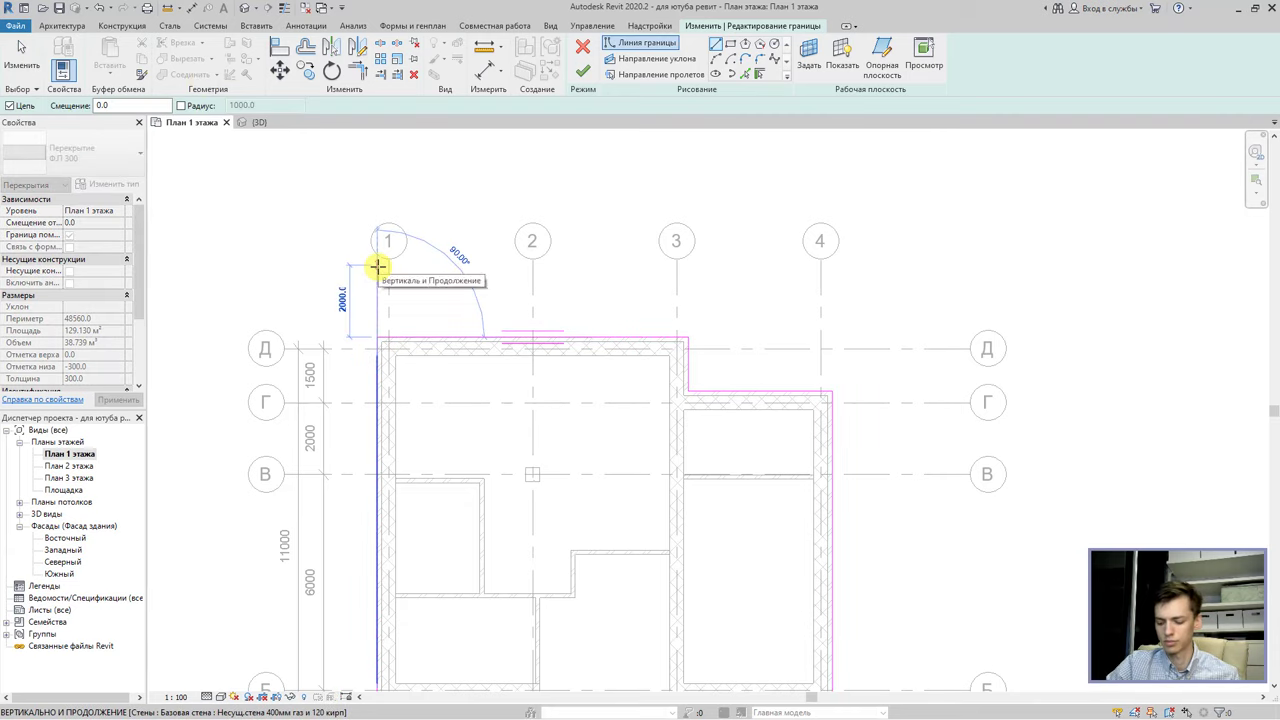
text(2800)
key(Return)
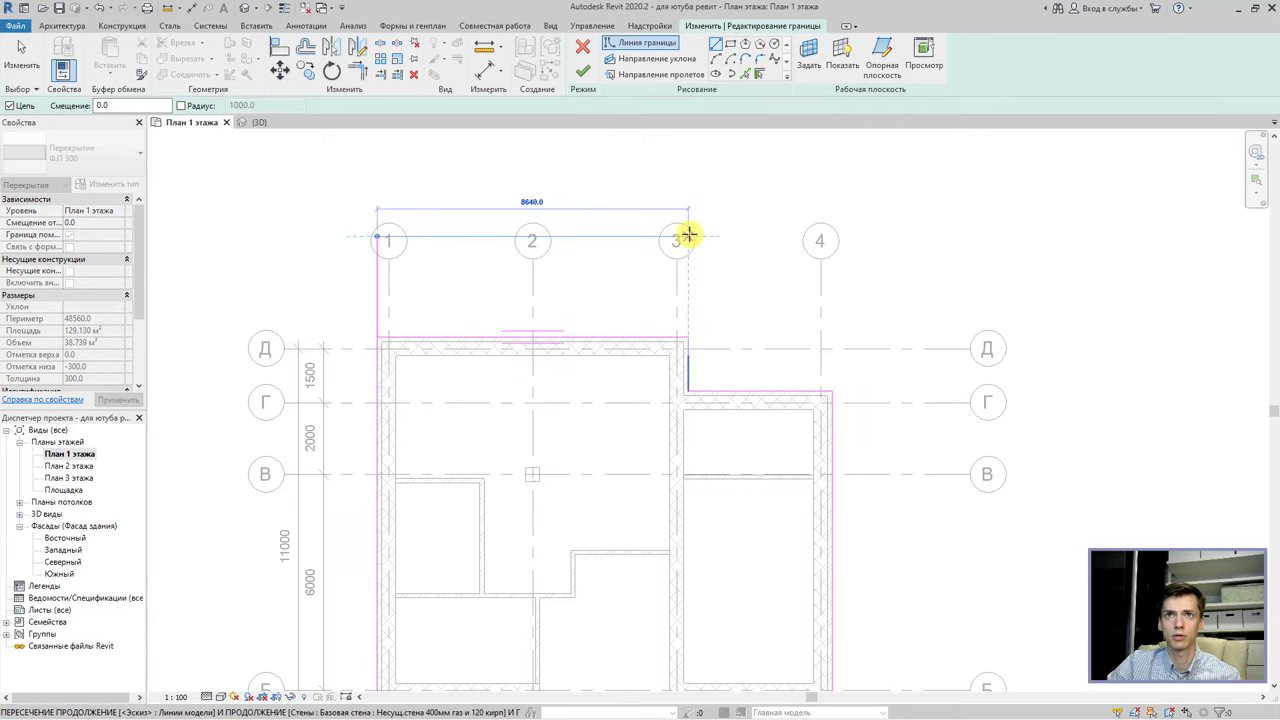
click(690, 237)
click(690, 334)
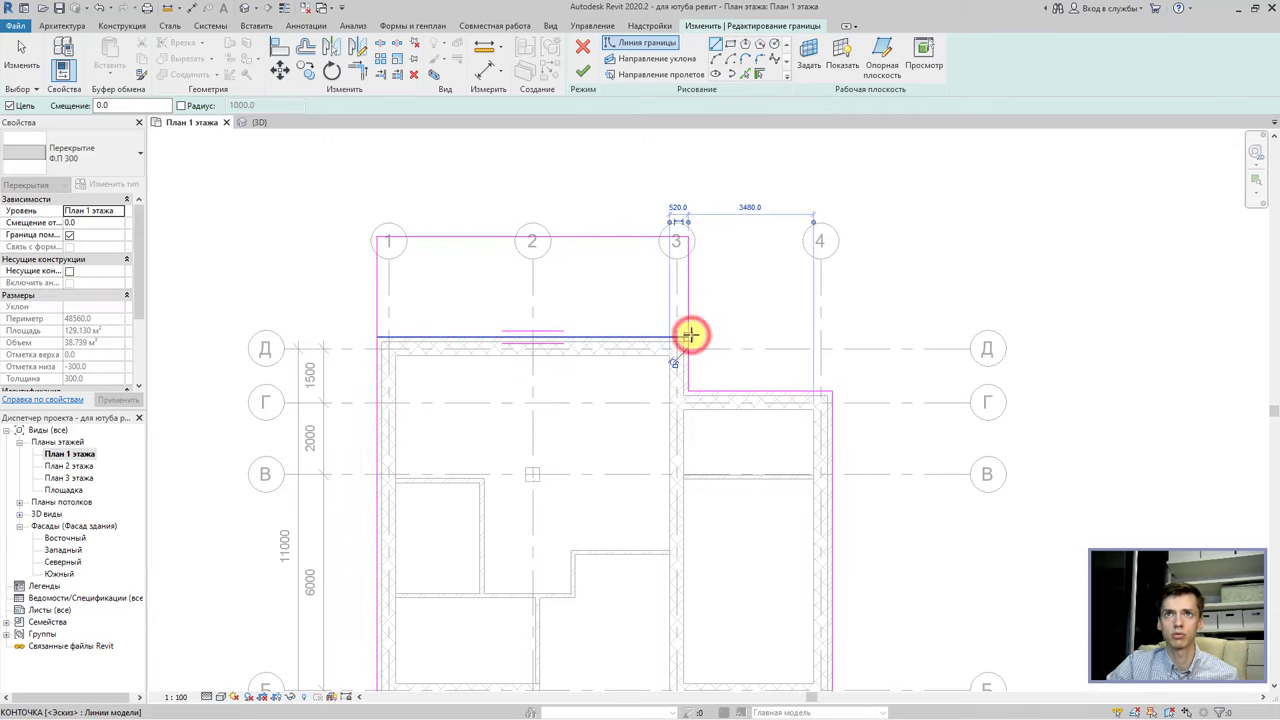
key(Escape)
click(633, 340)
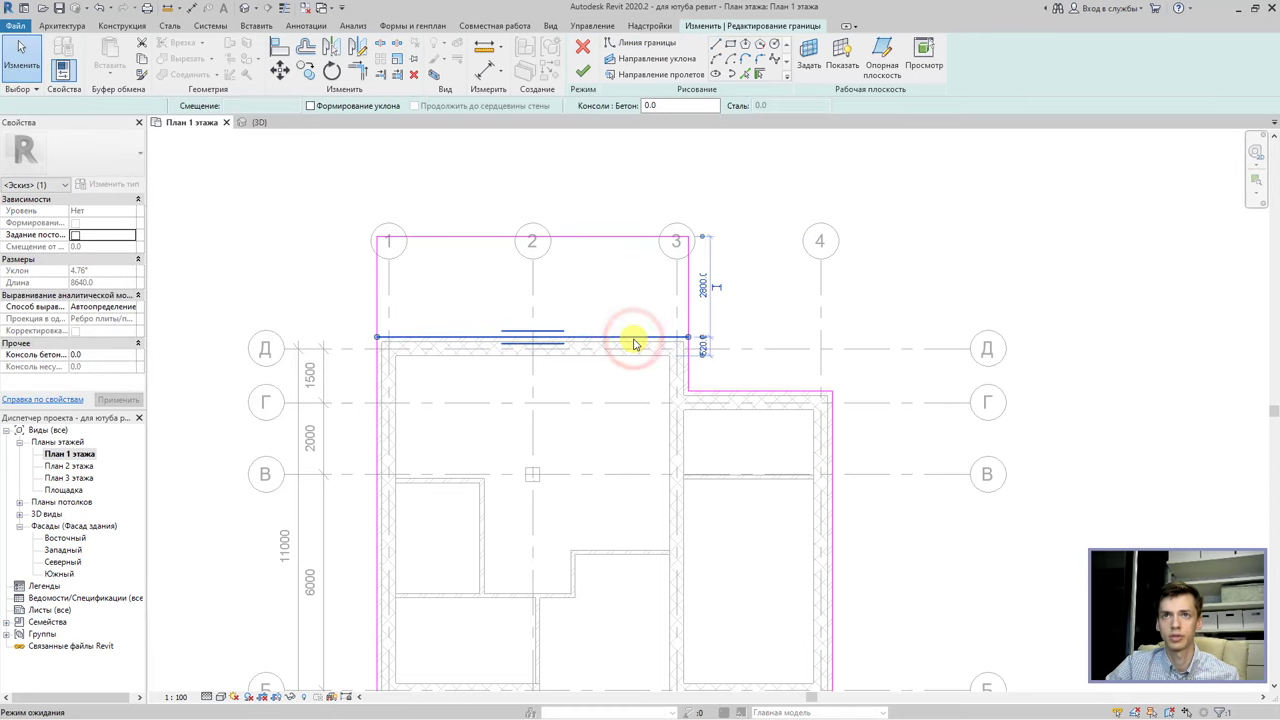
key(Delete)
scroll(669, 316, up, 3)
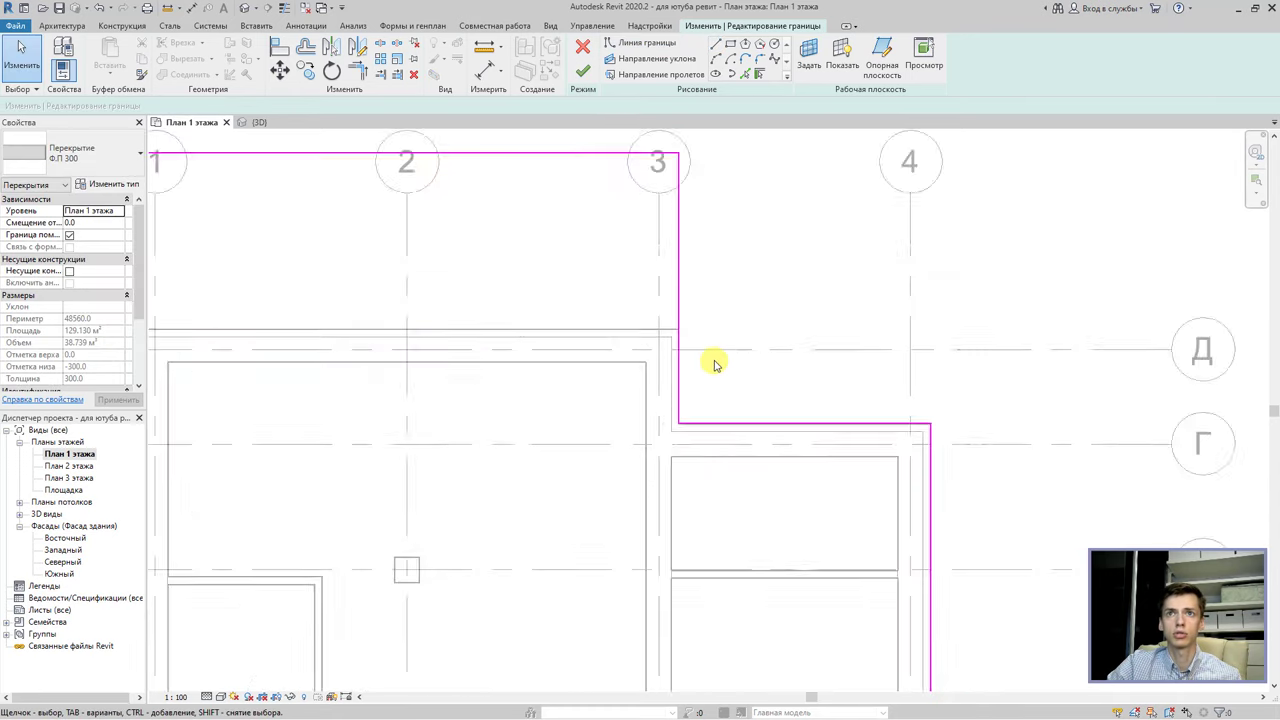
scroll(711, 363, up, 1)
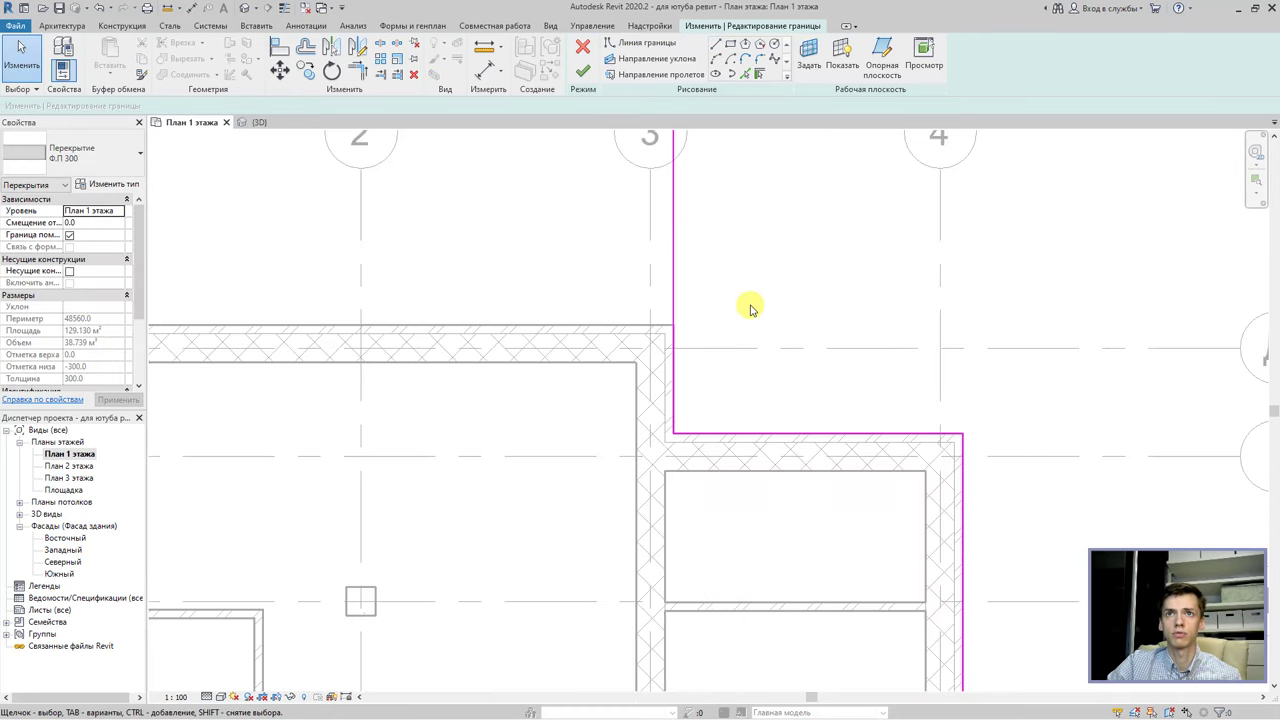
Draw a 1500 mm boundary up from the grid 4 corner across to grid 3, deleting leftover segments.
click(715, 44)
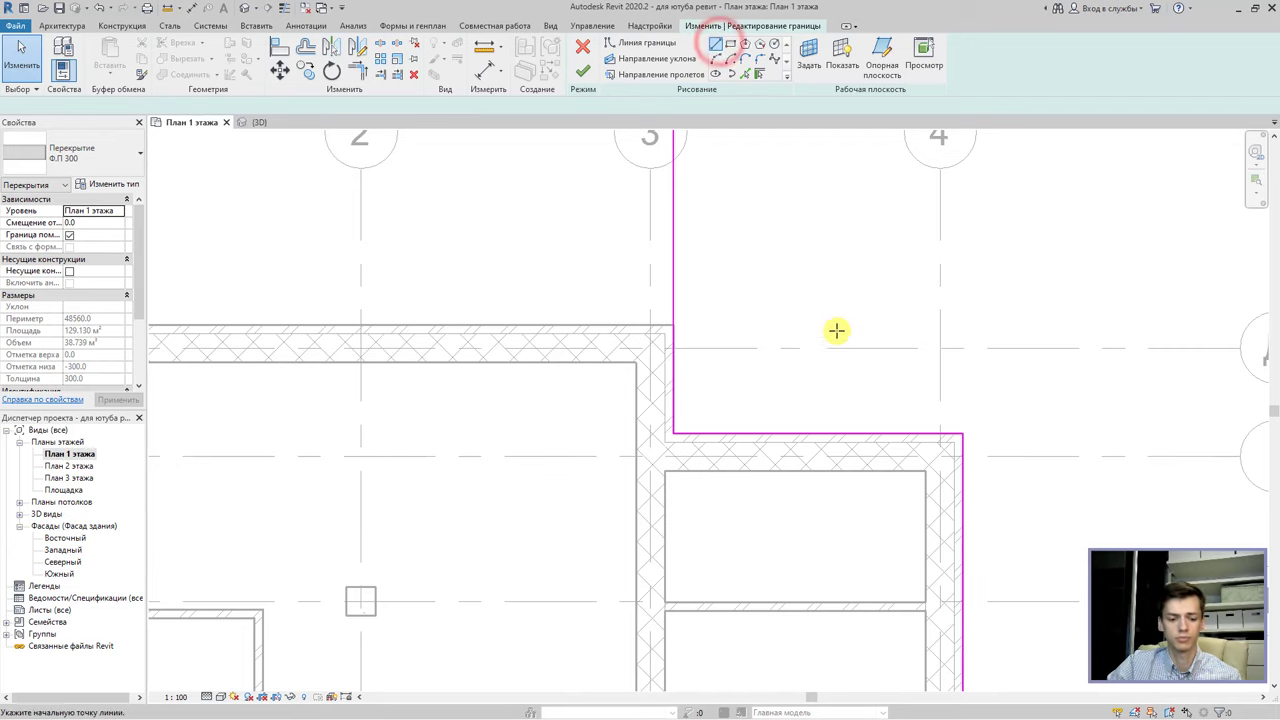
click(963, 435)
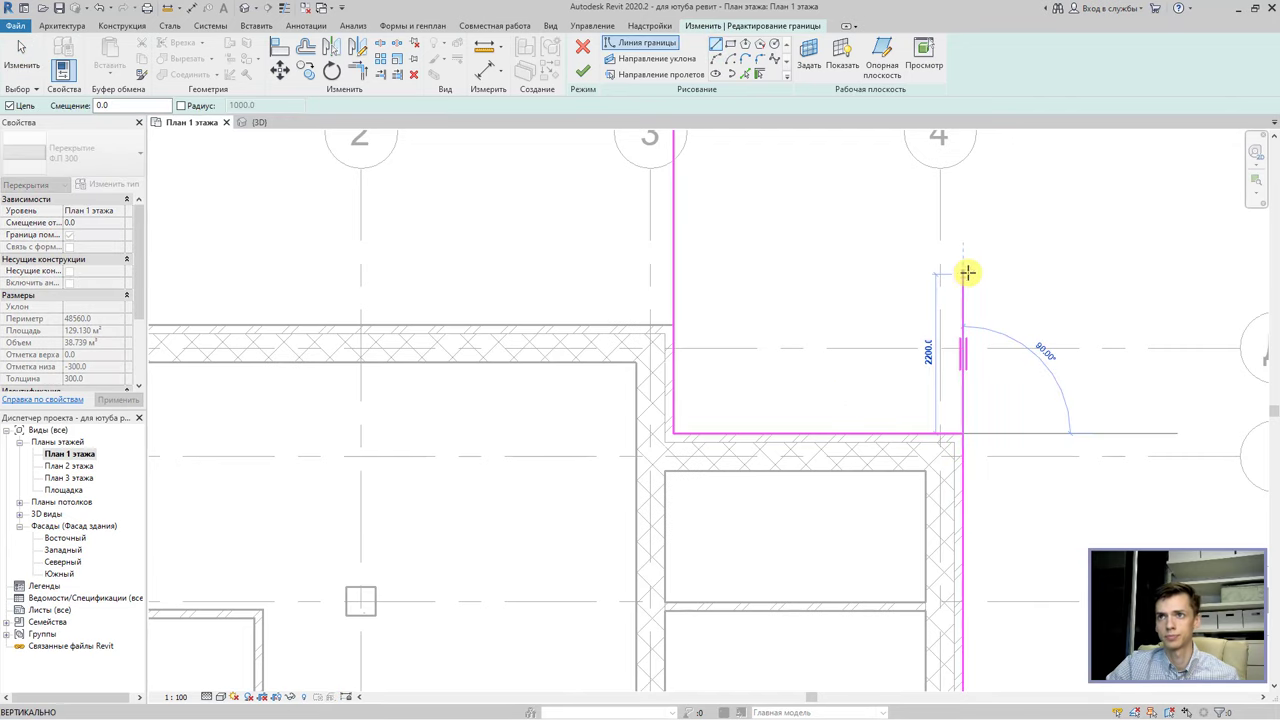
text(1500)
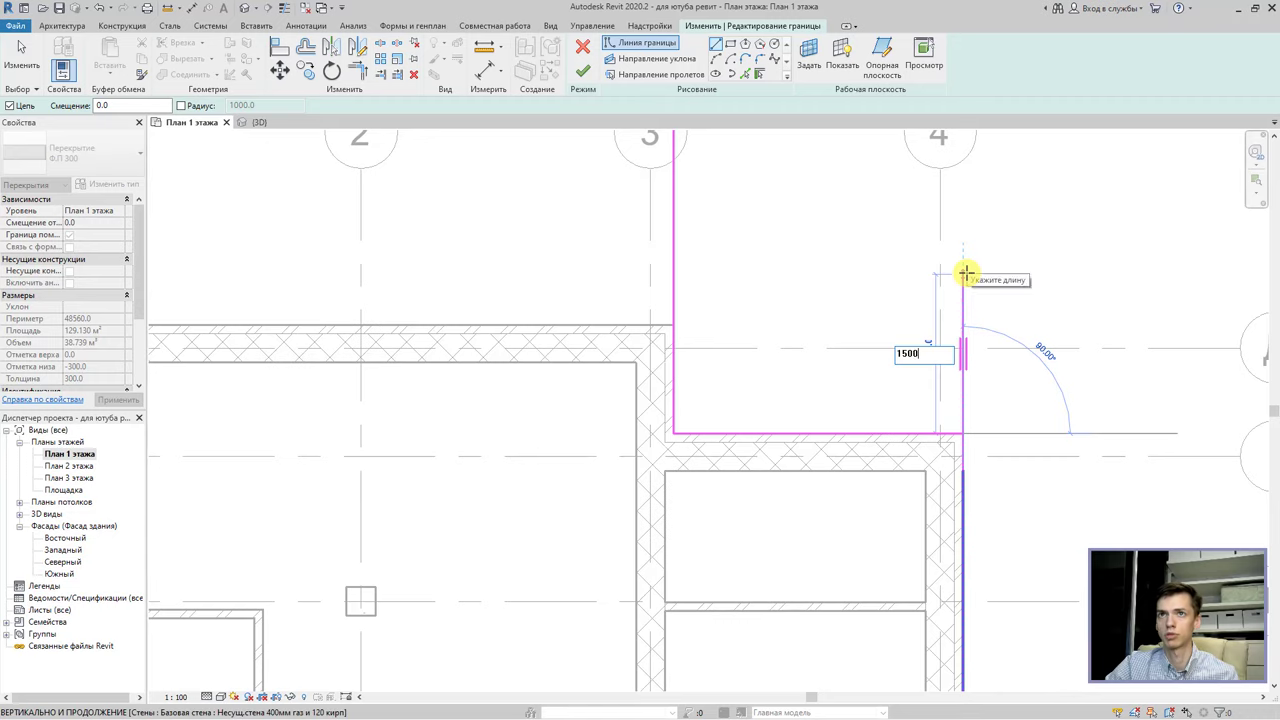
key(Return)
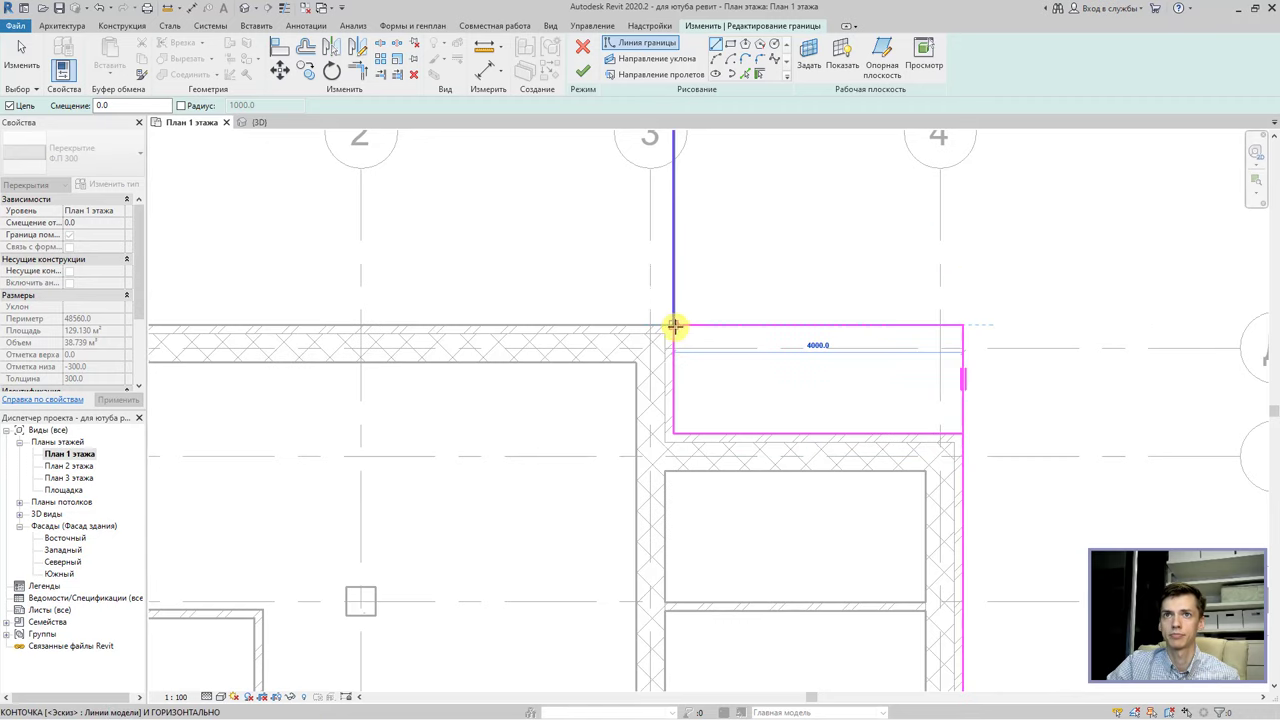
scroll(672, 322, up, 2)
click(666, 336)
key(Escape)
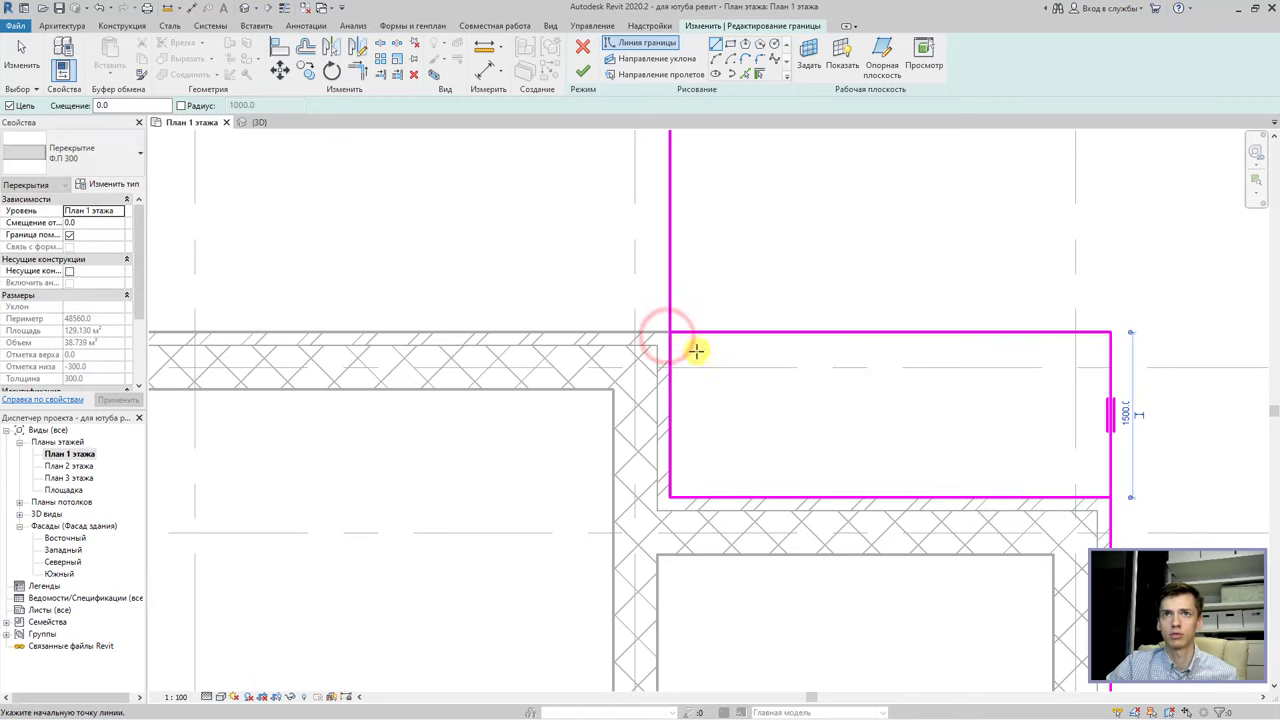
key(Escape)
click(670, 365)
key(Delete)
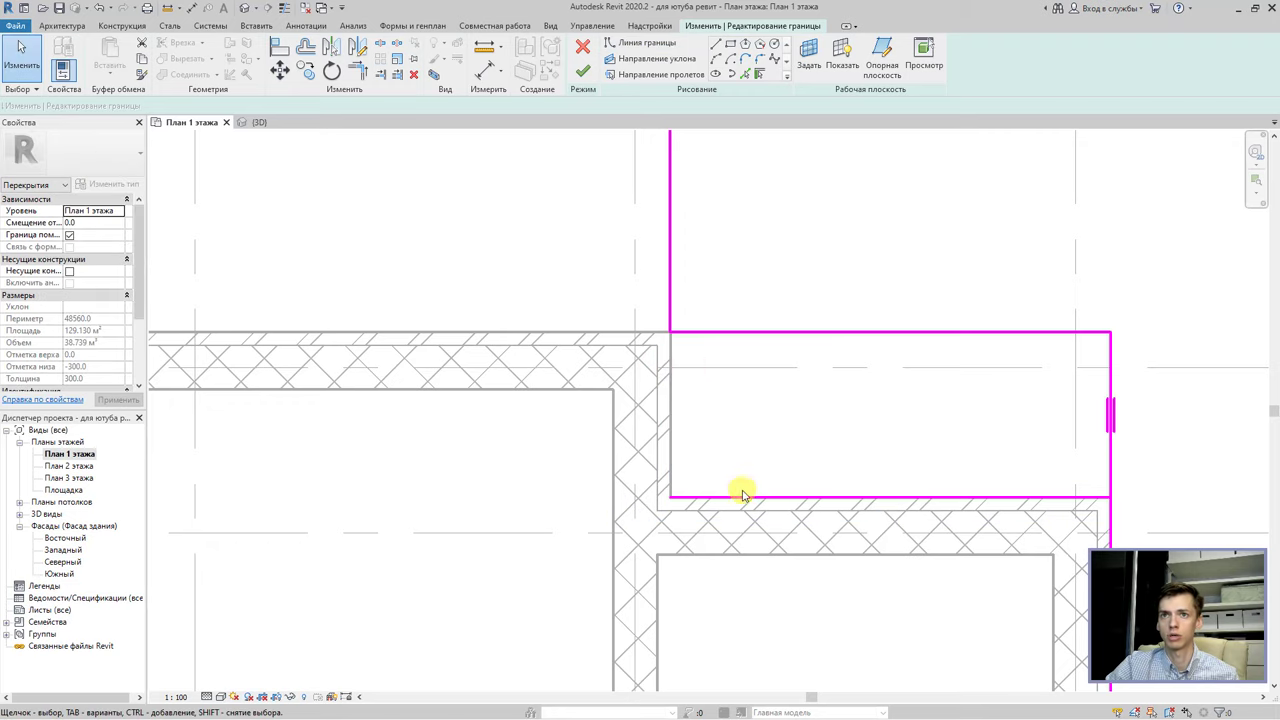
click(740, 494)
key(Delete)
Finish the boundary edit so the Ф.П 300 slab includes the extensions (167.322 m²).
scroll(814, 400, down, 3)
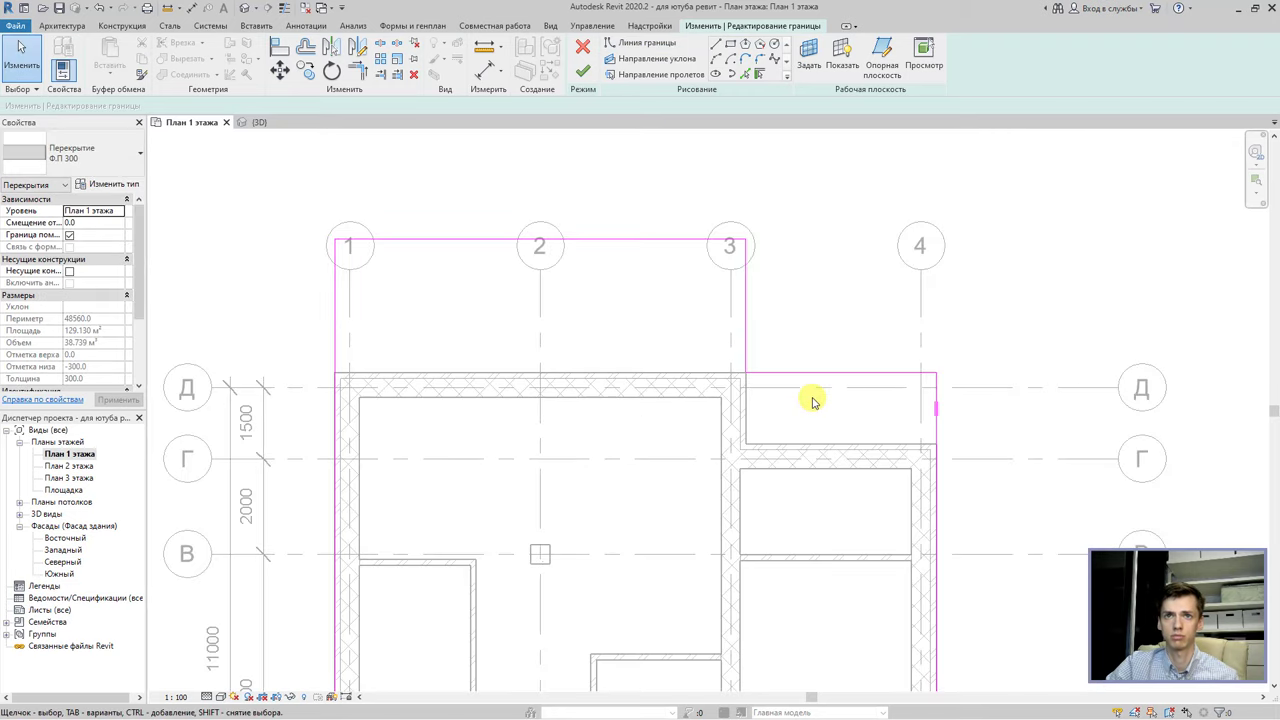
scroll(814, 405, down, 1)
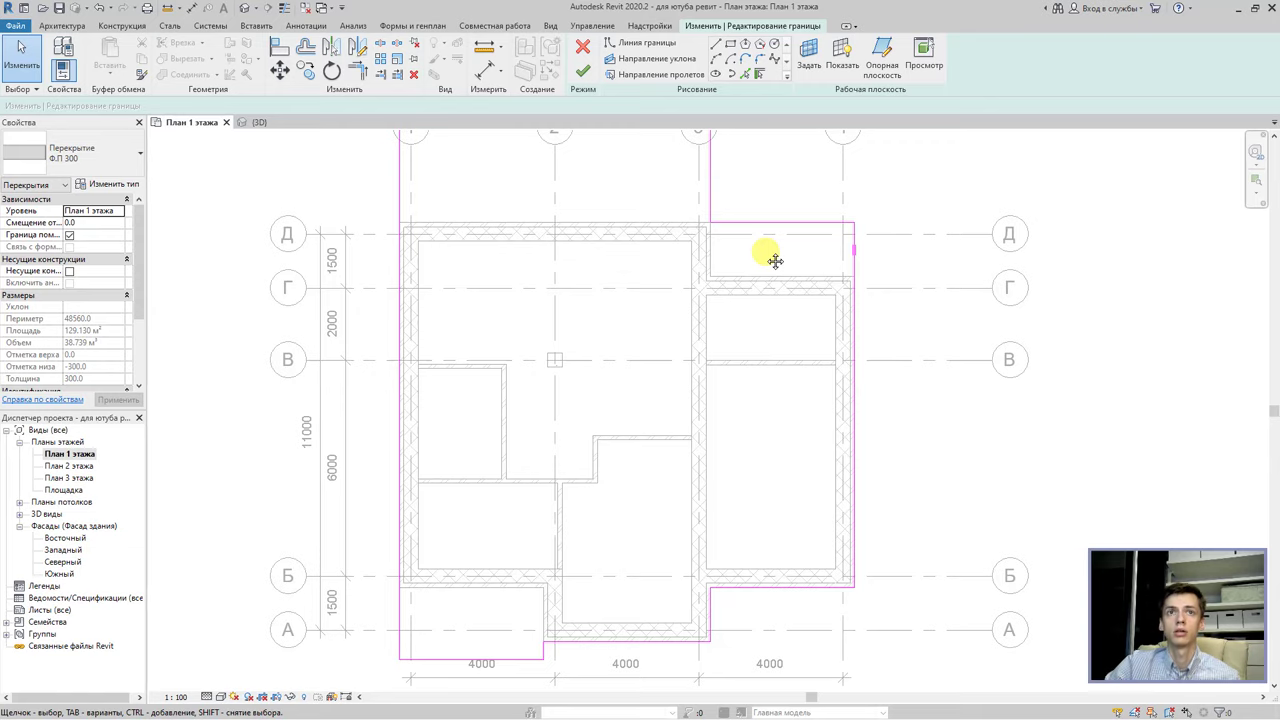
click(583, 71)
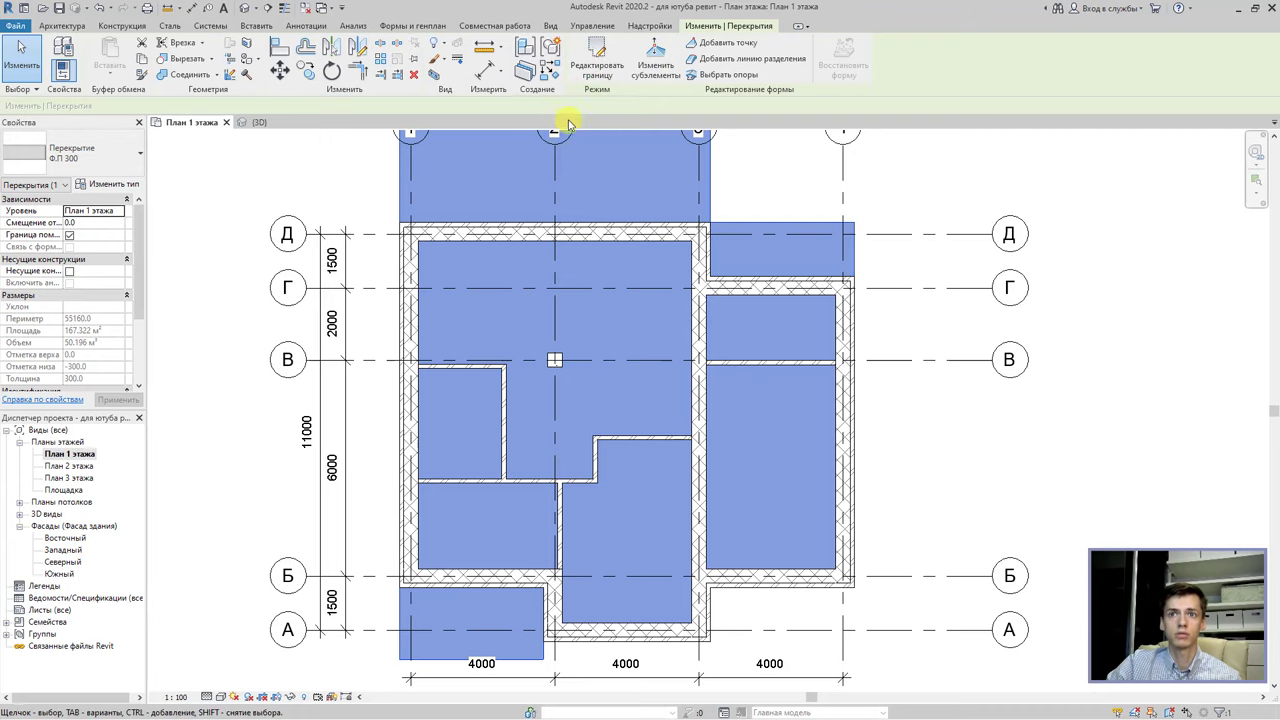
click(245, 9)
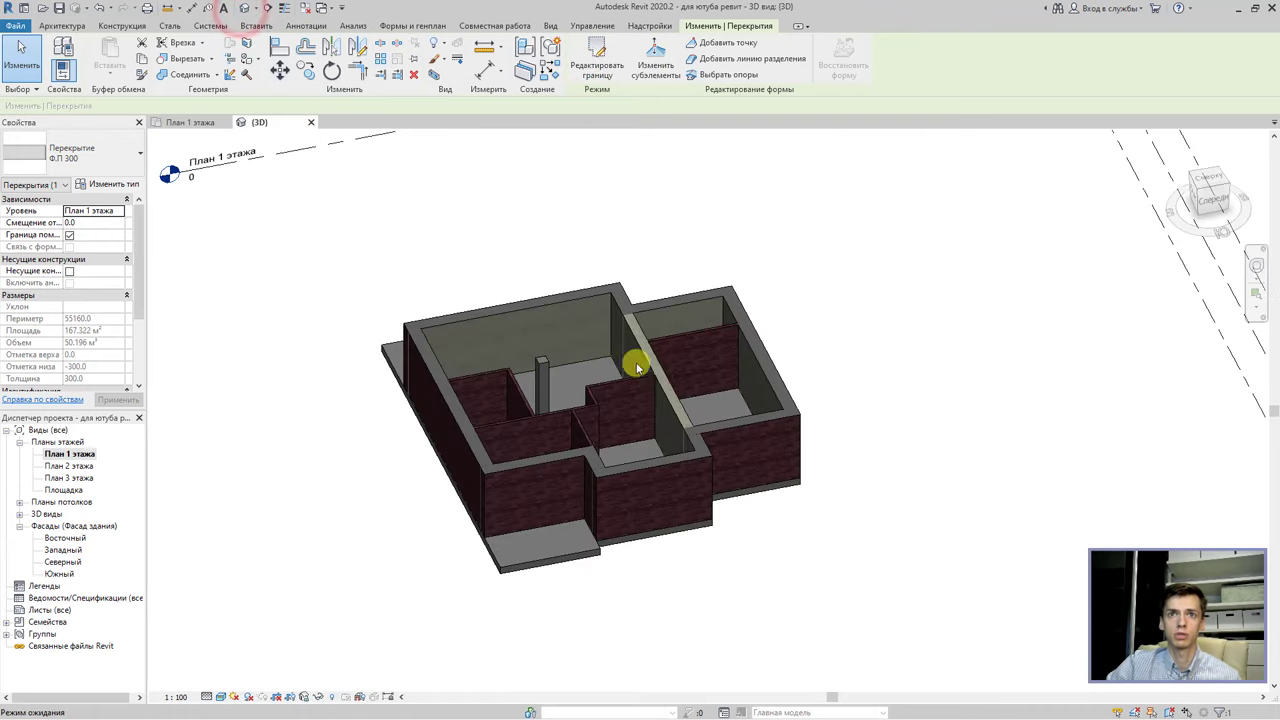
key(Escape)
mouse_move(766, 523)
shift+middle_down()
mouse_move(686, 560)
mouse_move(995, 549)
mouse_move(991, 534)
mouse_move(843, 551)
shift+middle_up()
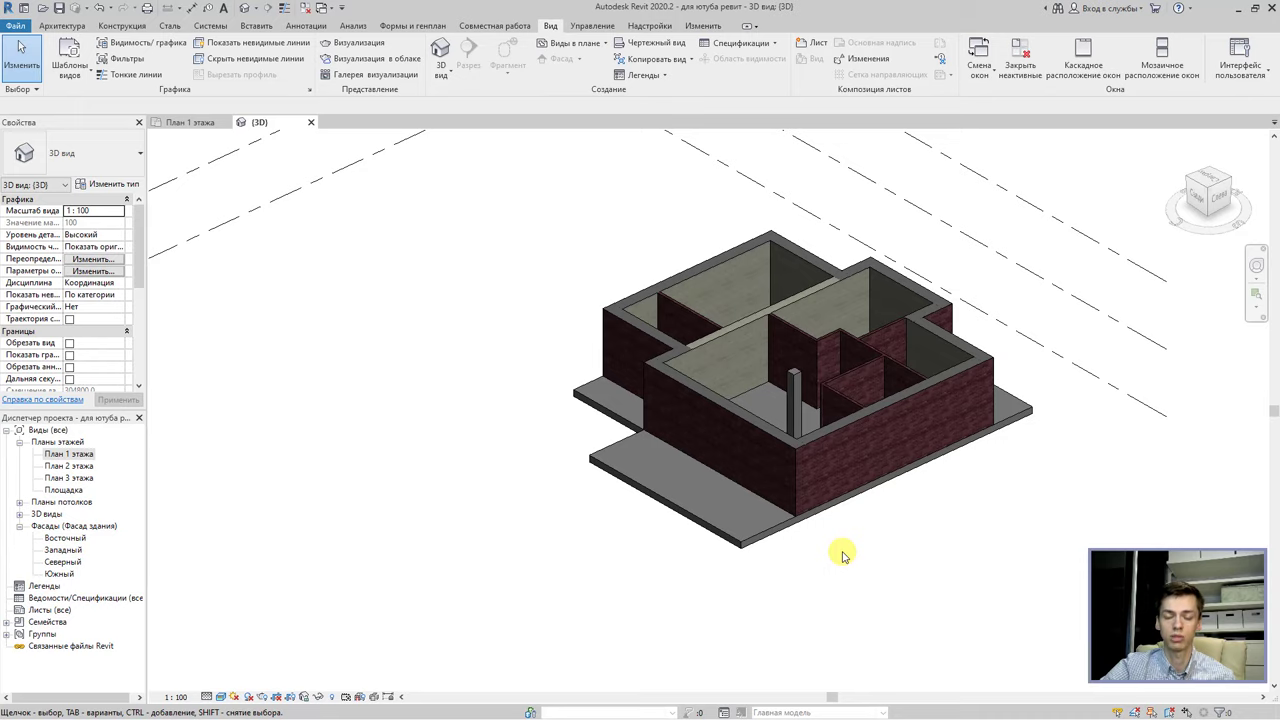
click(766, 526)
shift+middle_drag(834, 571, 828, 340)
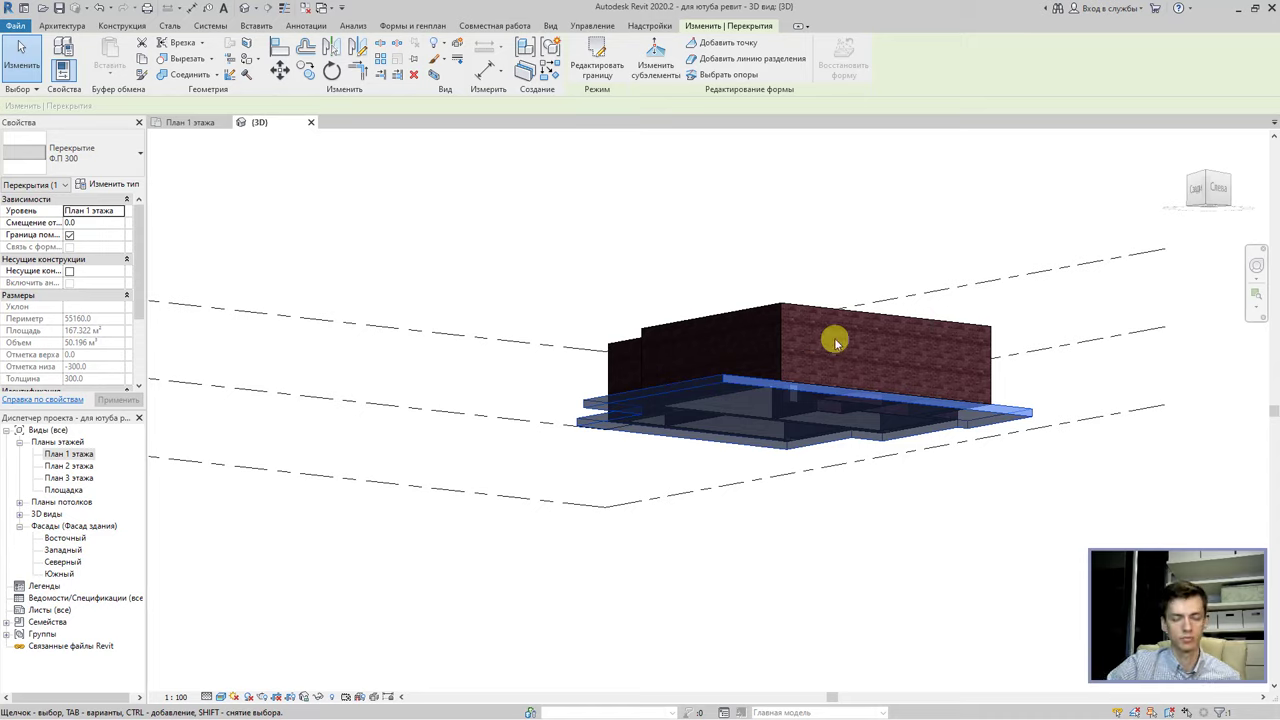
mouse_move(829, 337)
shift+middle_down()
mouse_move(906, 471)
mouse_move(586, 451)
mouse_move(480, 480)
mouse_move(806, 434)
mouse_move(1073, 427)
mouse_move(1188, 487)
shift+middle_up()
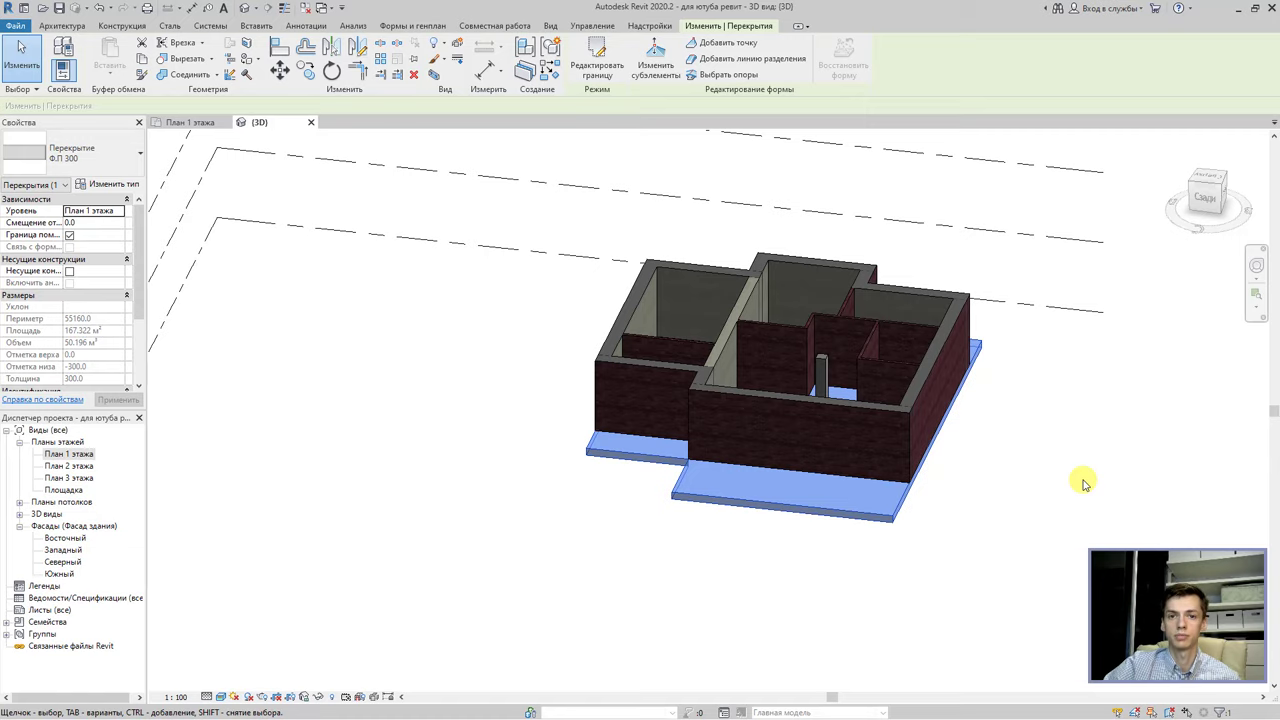
Open the План 2 этажа floor plan and deselect the slab.
click(68, 467)
double_click(67, 468)
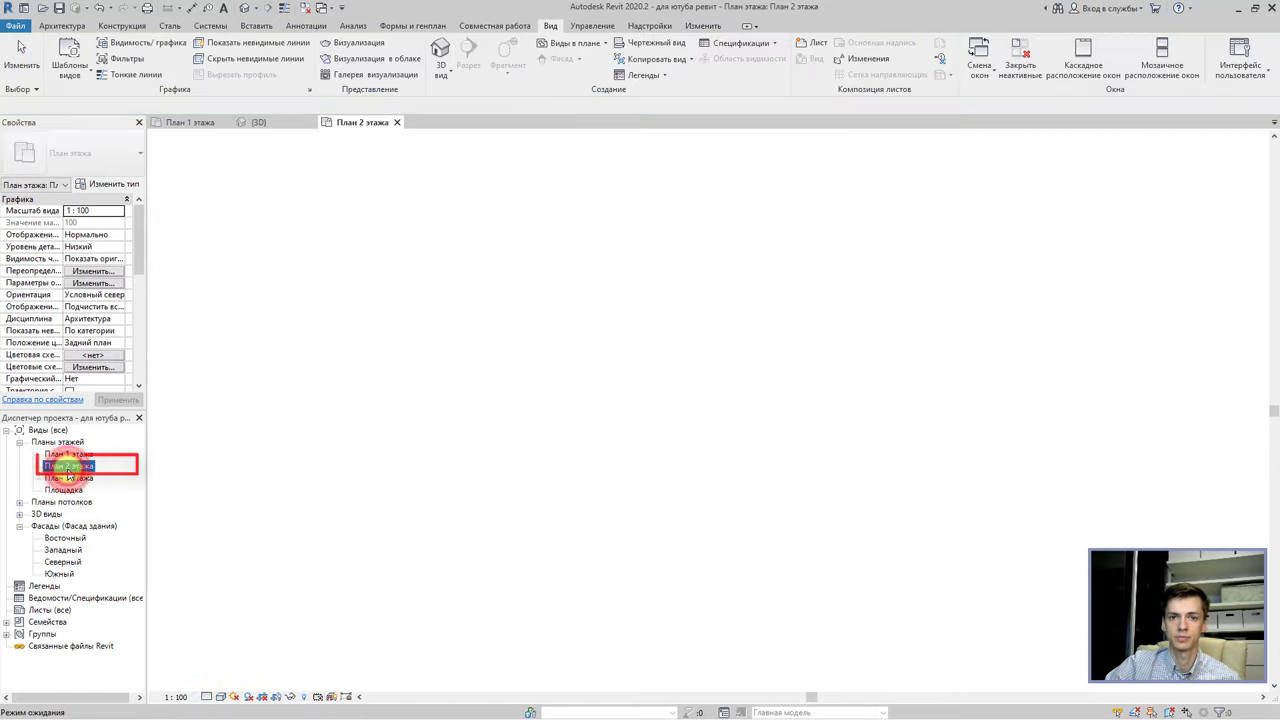
click(352, 530)
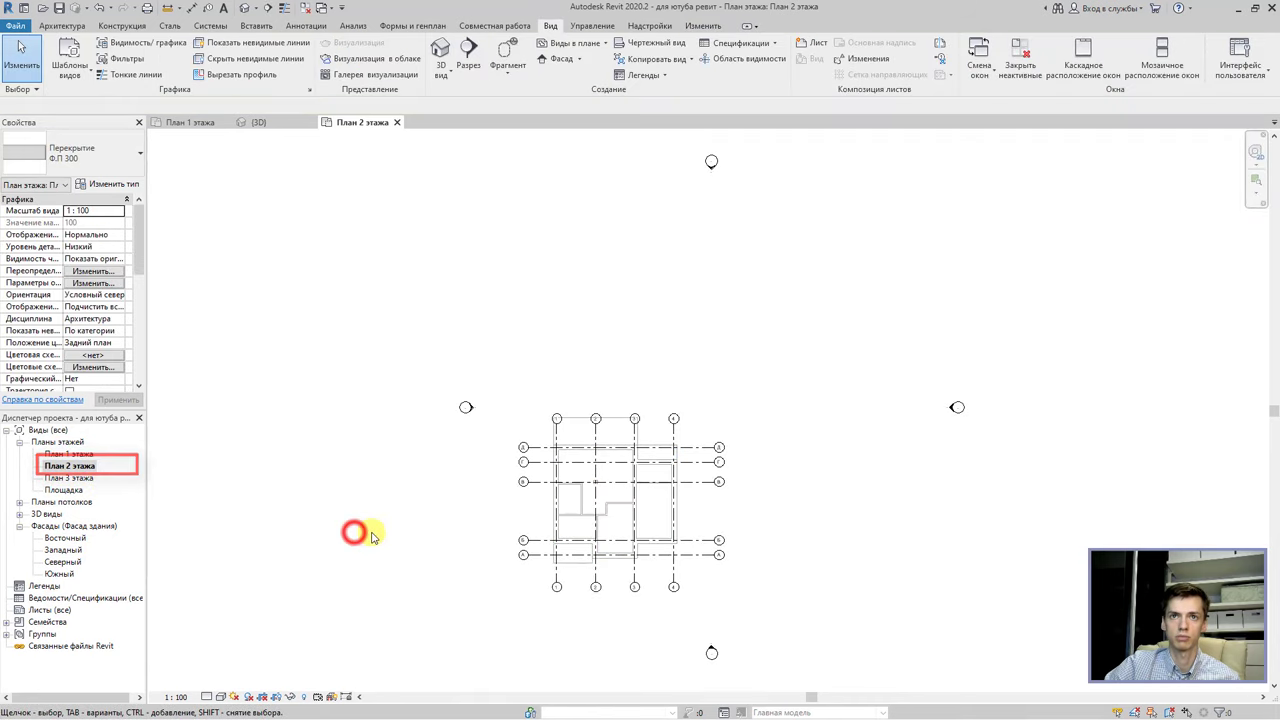
scroll(545, 529, up, 5)
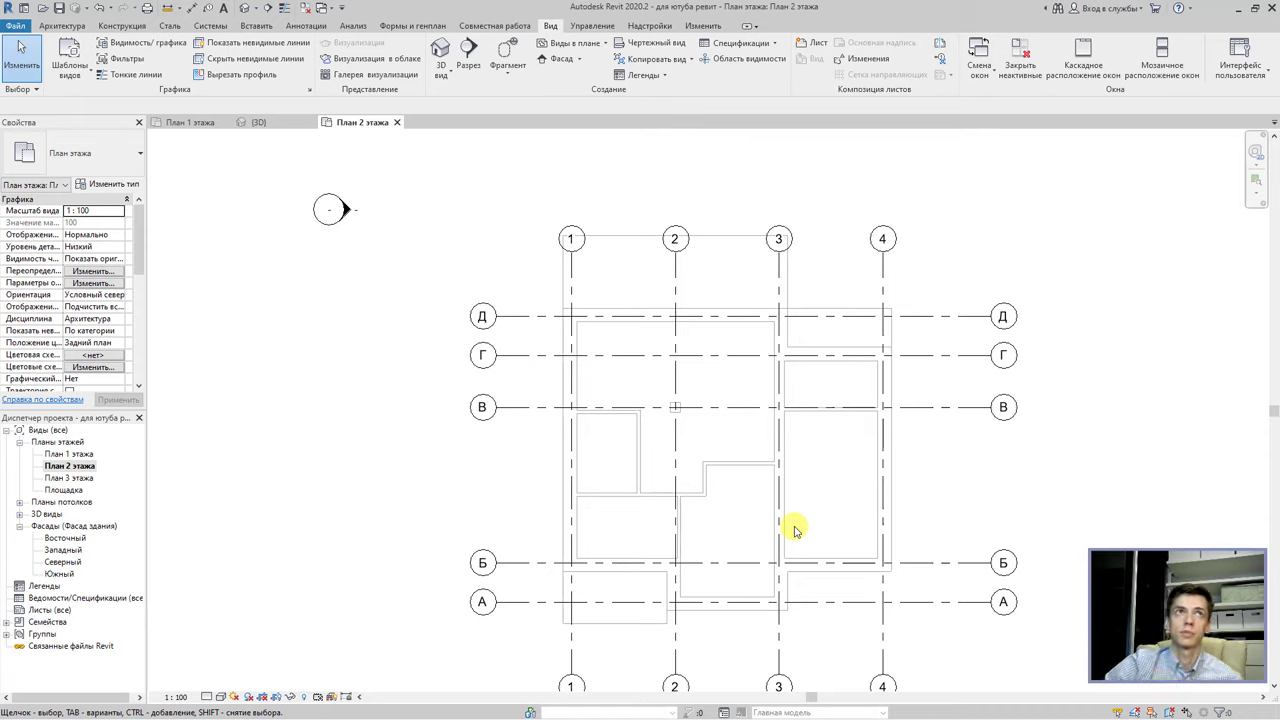
Start a new Floor: Architectural sketch from the Architecture tools.
click(61, 22)
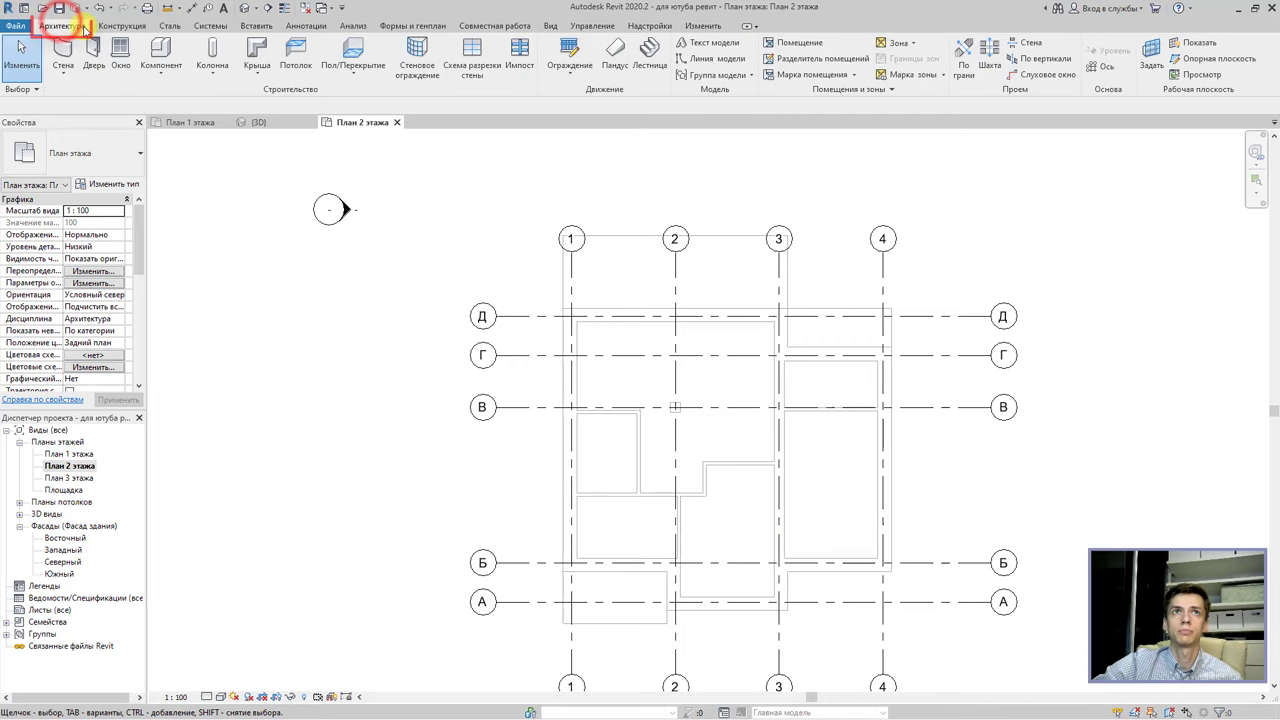
click(372, 80)
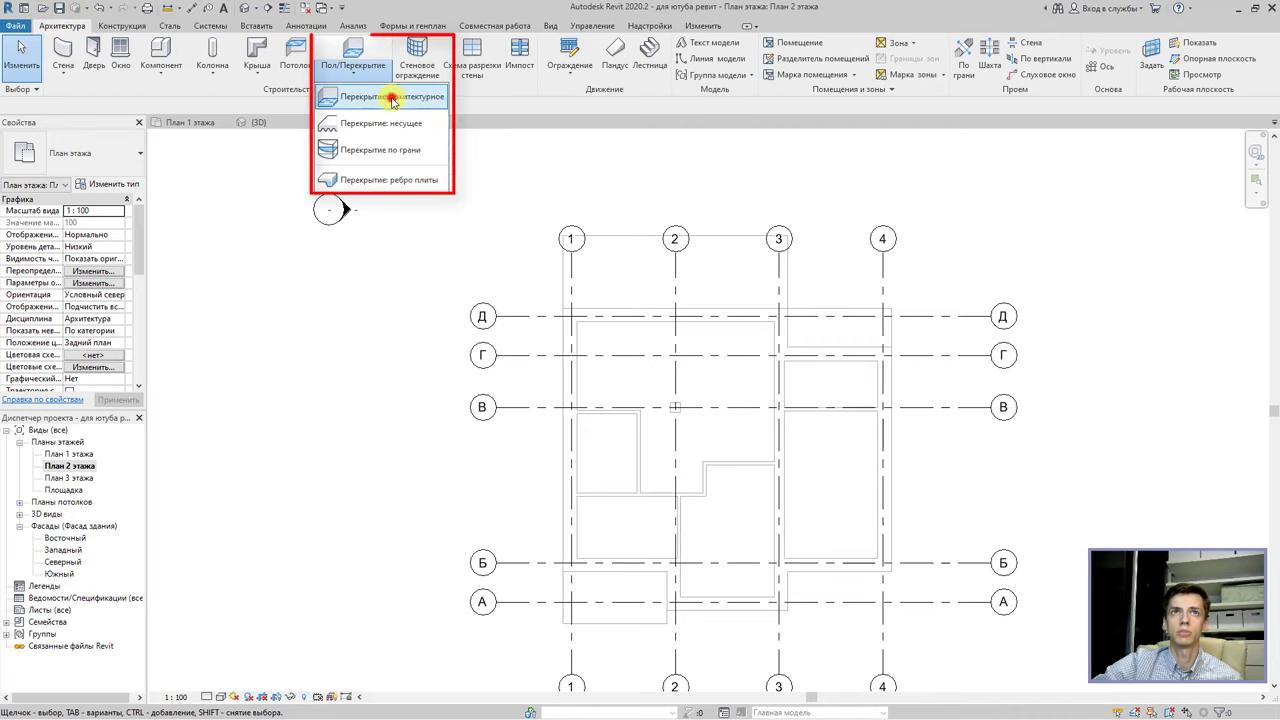
click(388, 96)
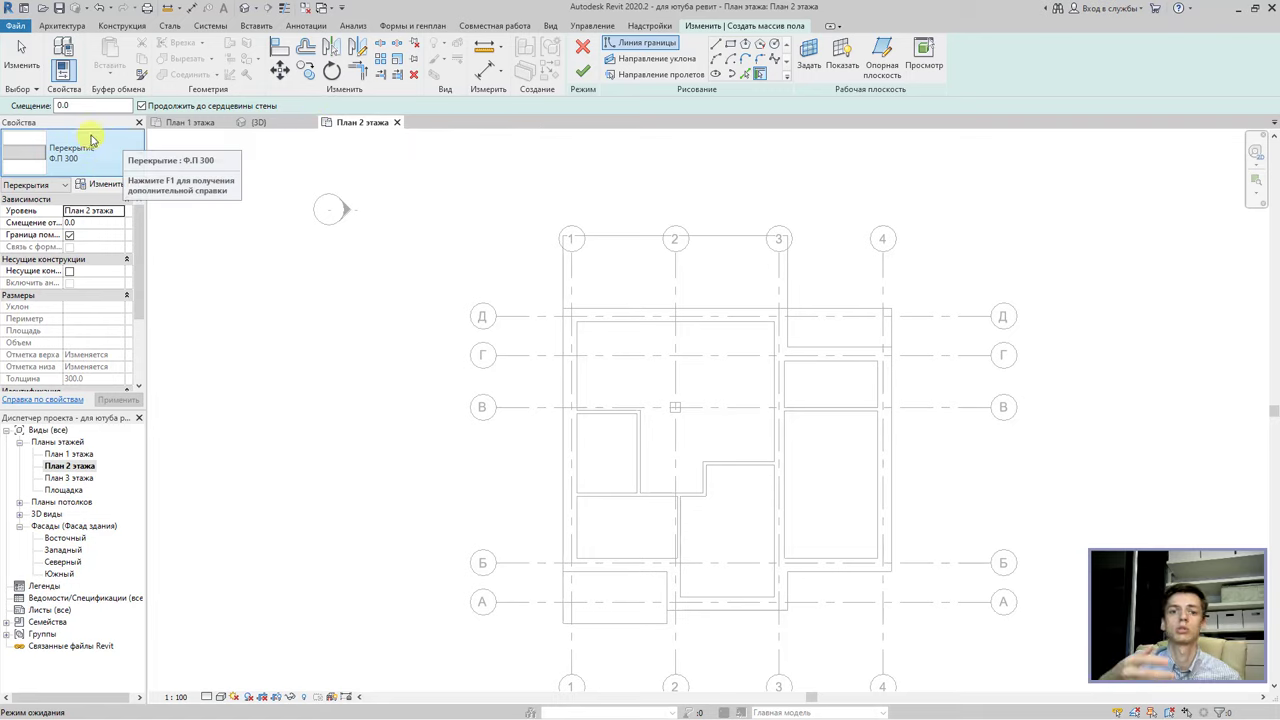
Duplicate the current floor type under the new name '150 мм'.
click(102, 184)
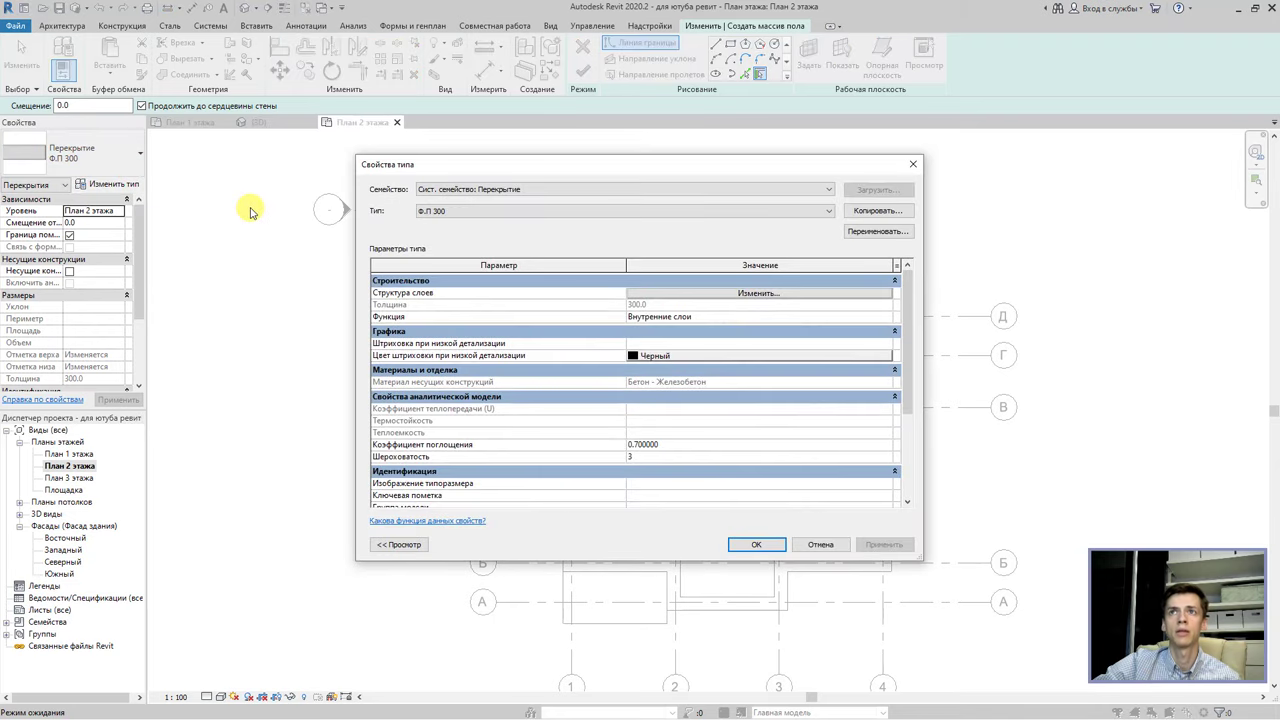
click(859, 210)
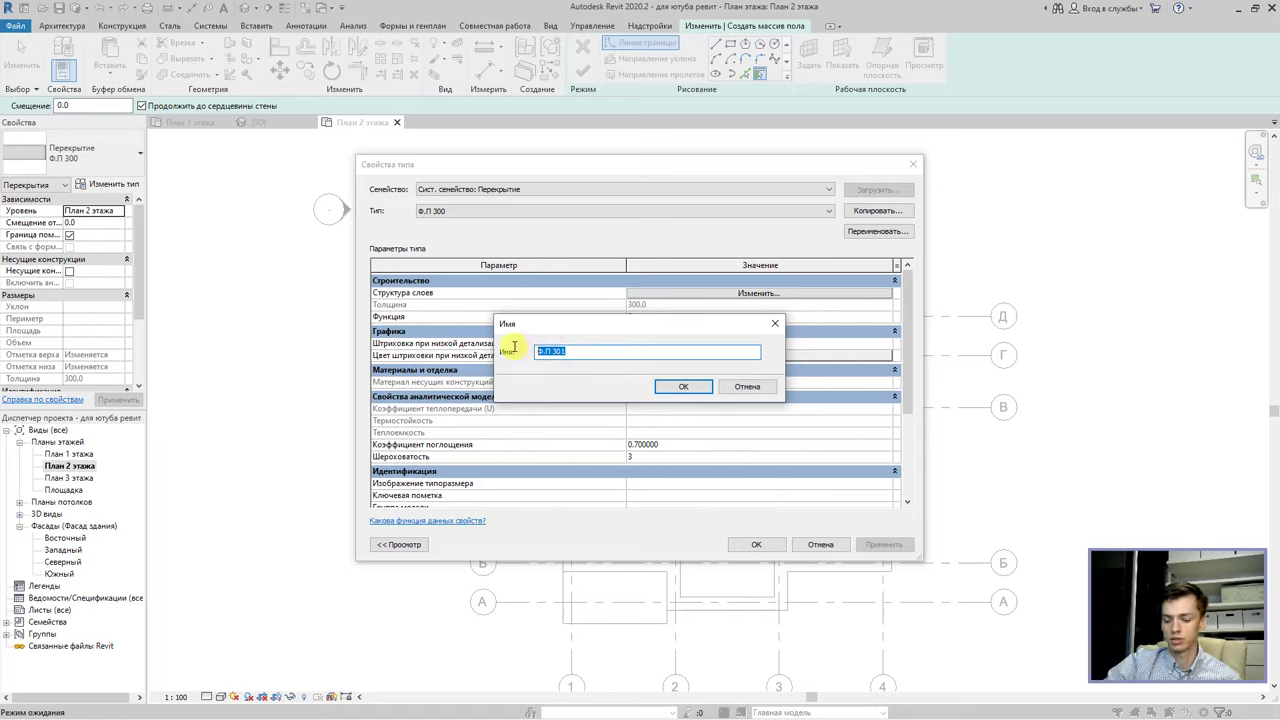
text(150 мм)
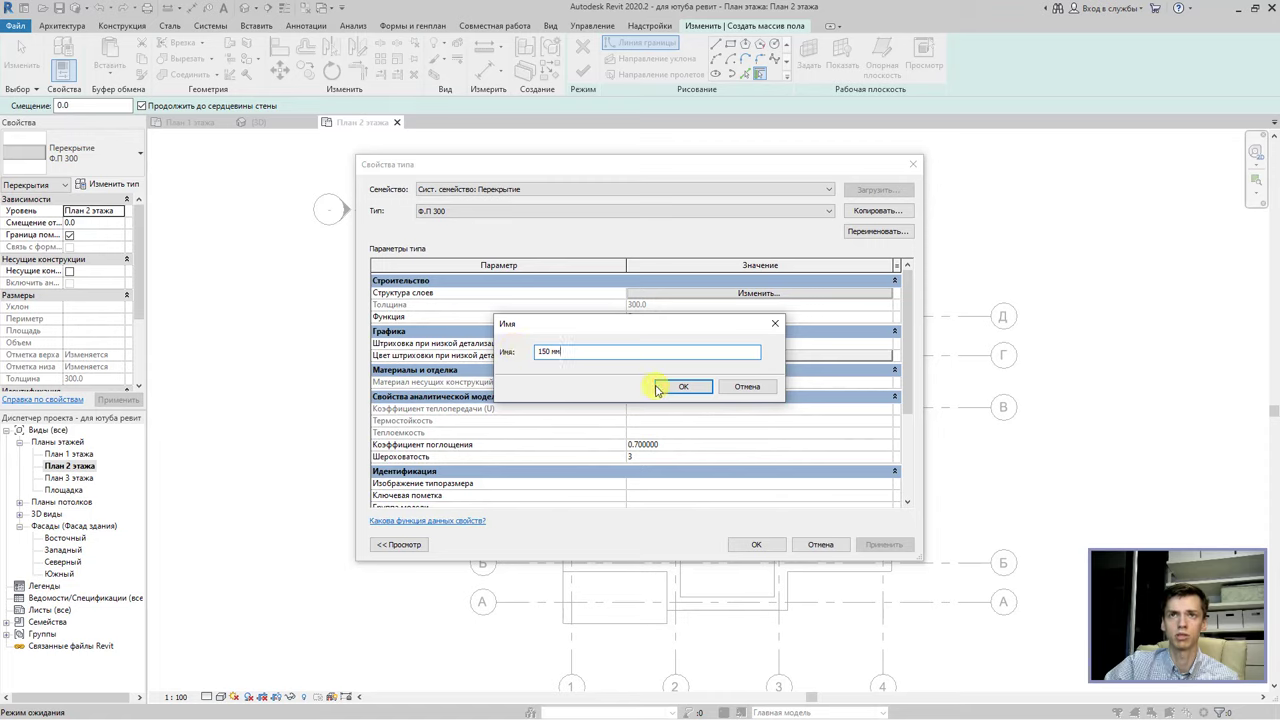
click(680, 387)
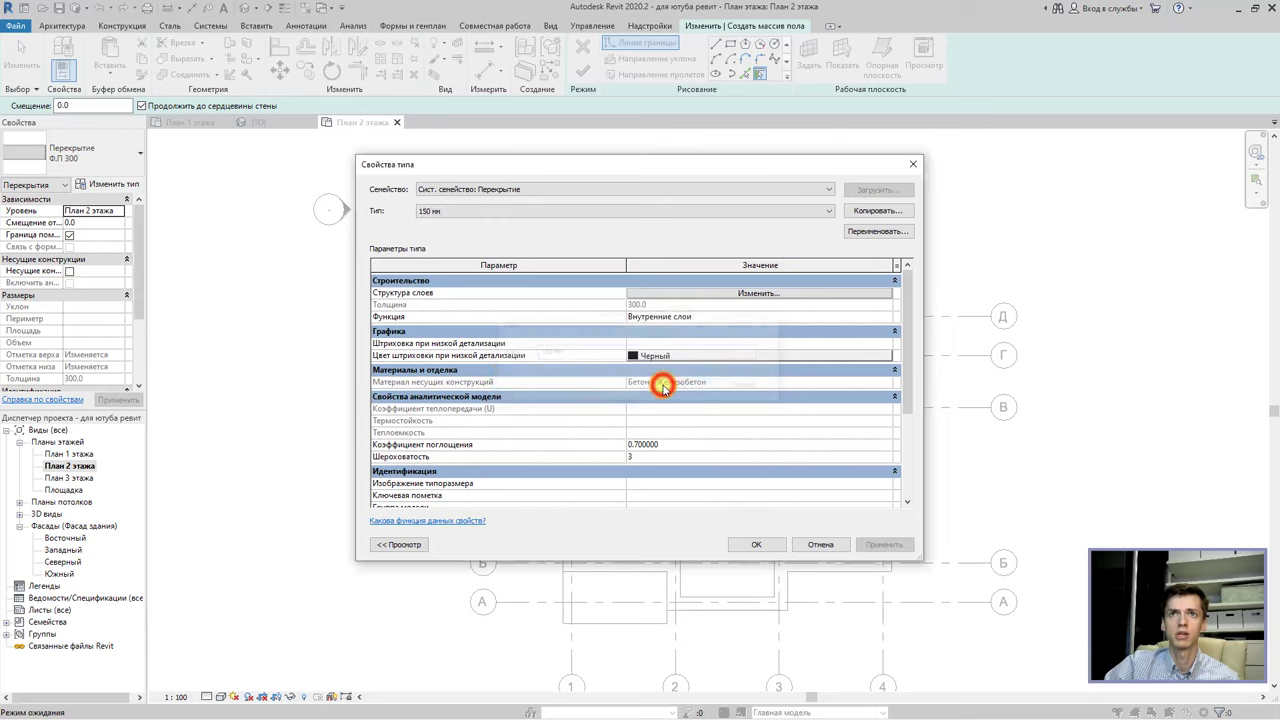
Set the floor's structure layer thickness to 150 mm and apply the 150 мм type.
click(675, 302)
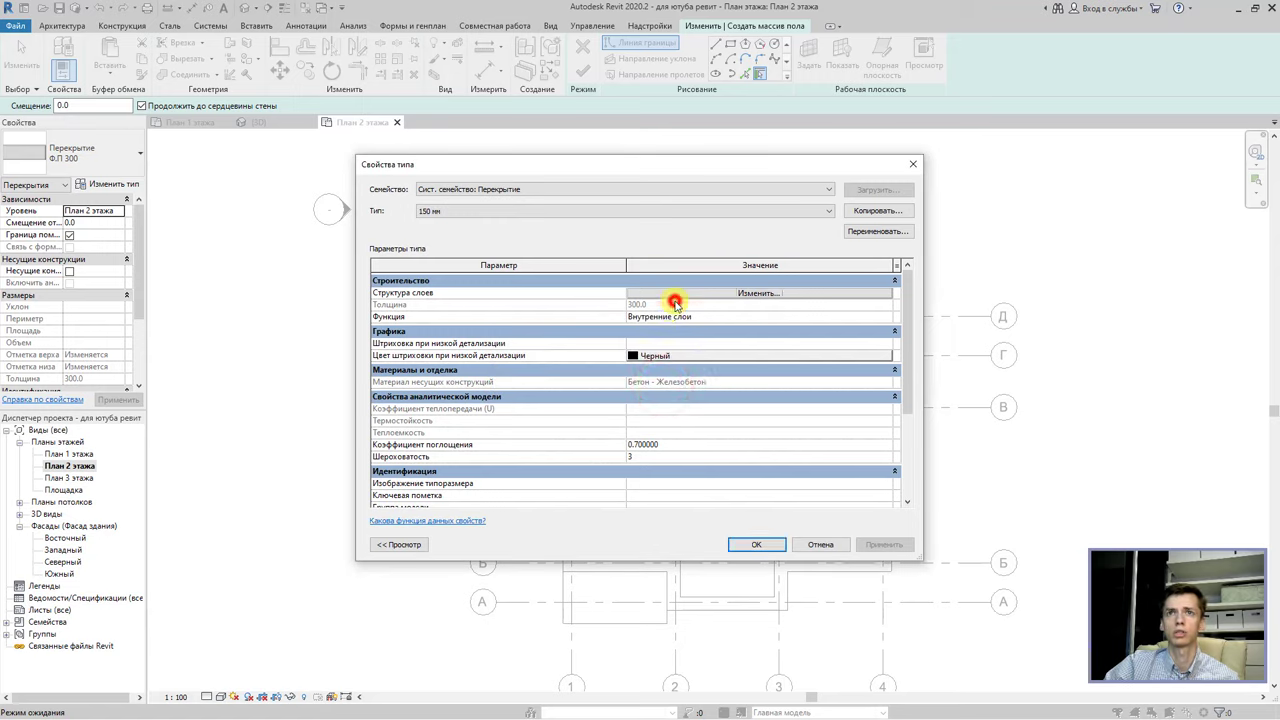
click(648, 301)
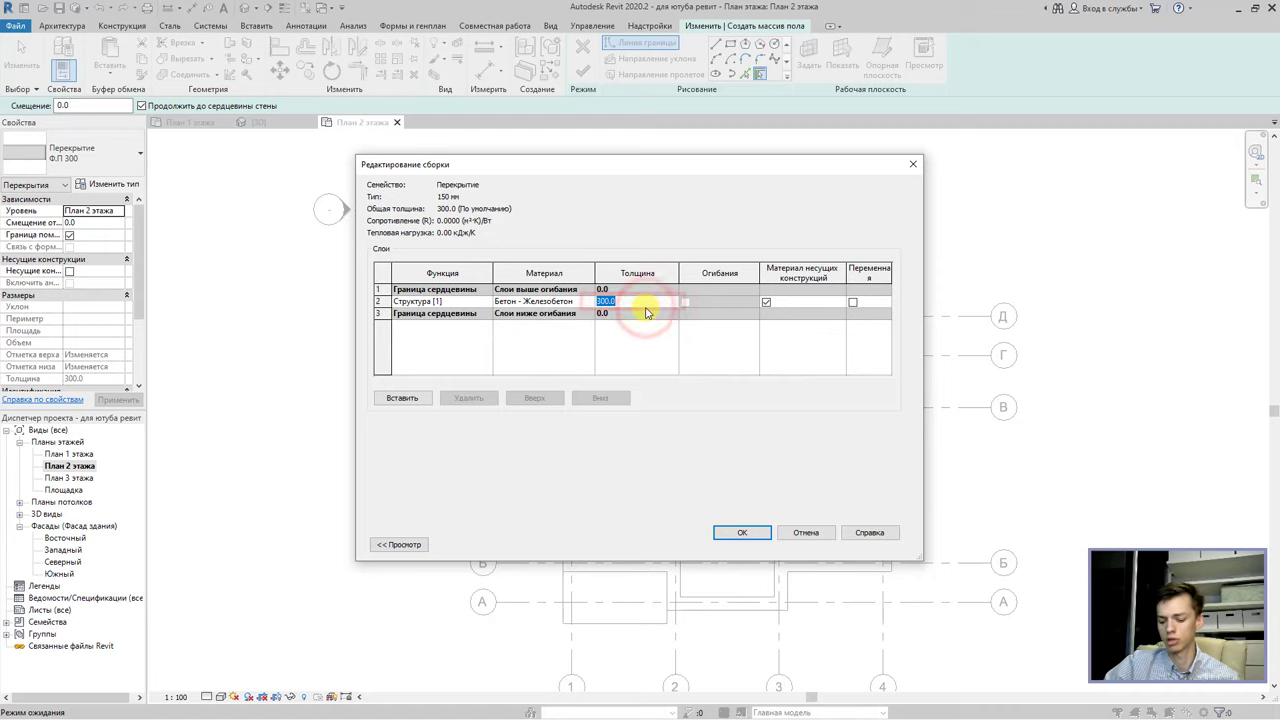
text(150)
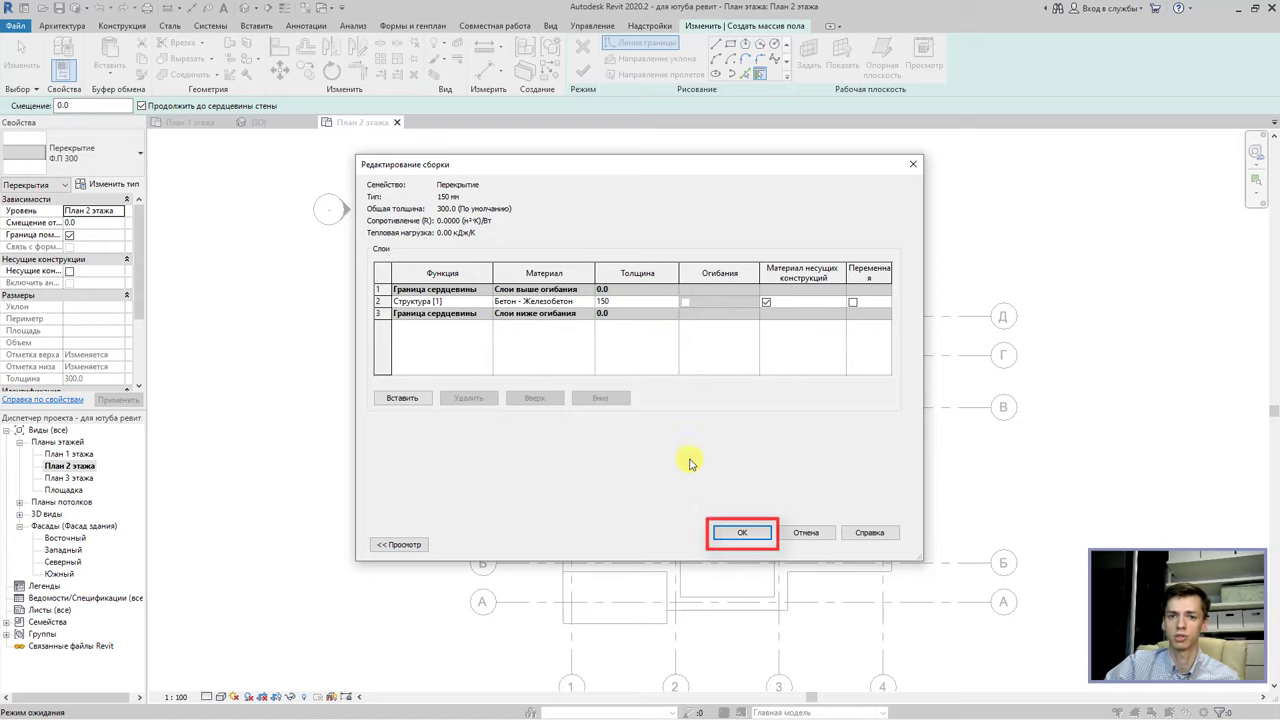
click(742, 532)
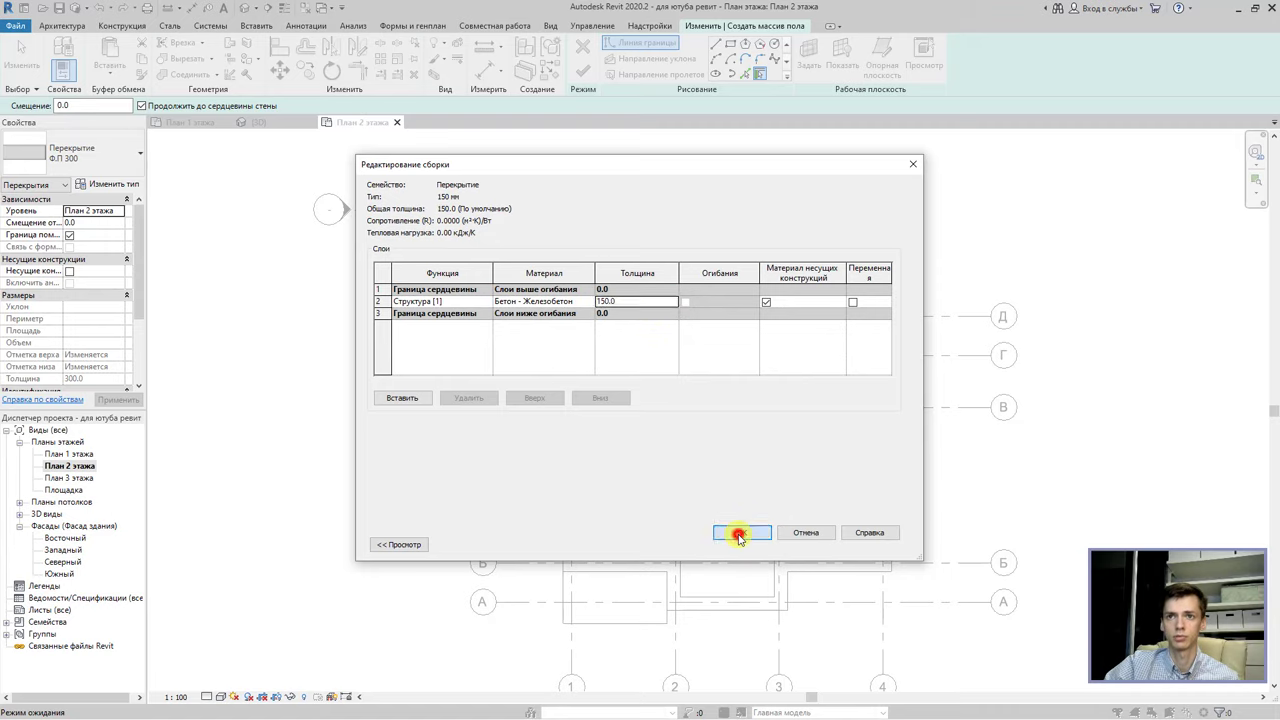
click(748, 546)
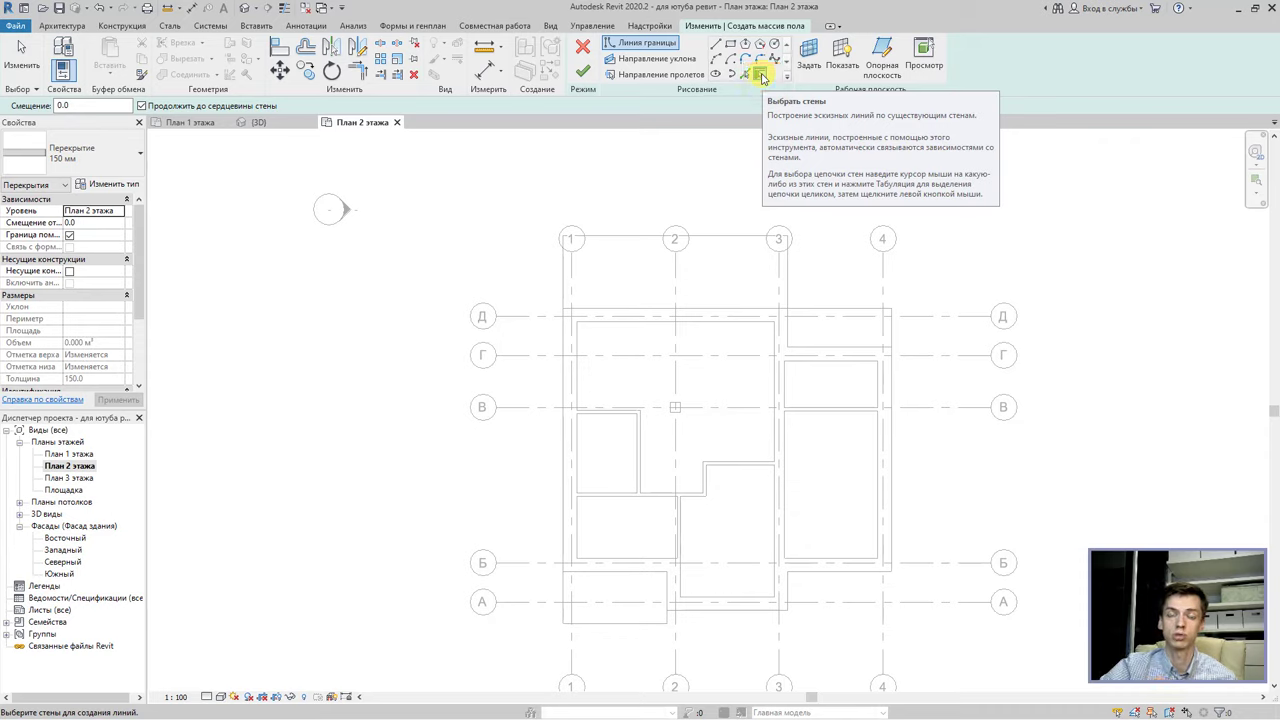
Pick the ten exterior walls in turn to trace the level-2 floor boundary.
click(720, 317)
click(783, 334)
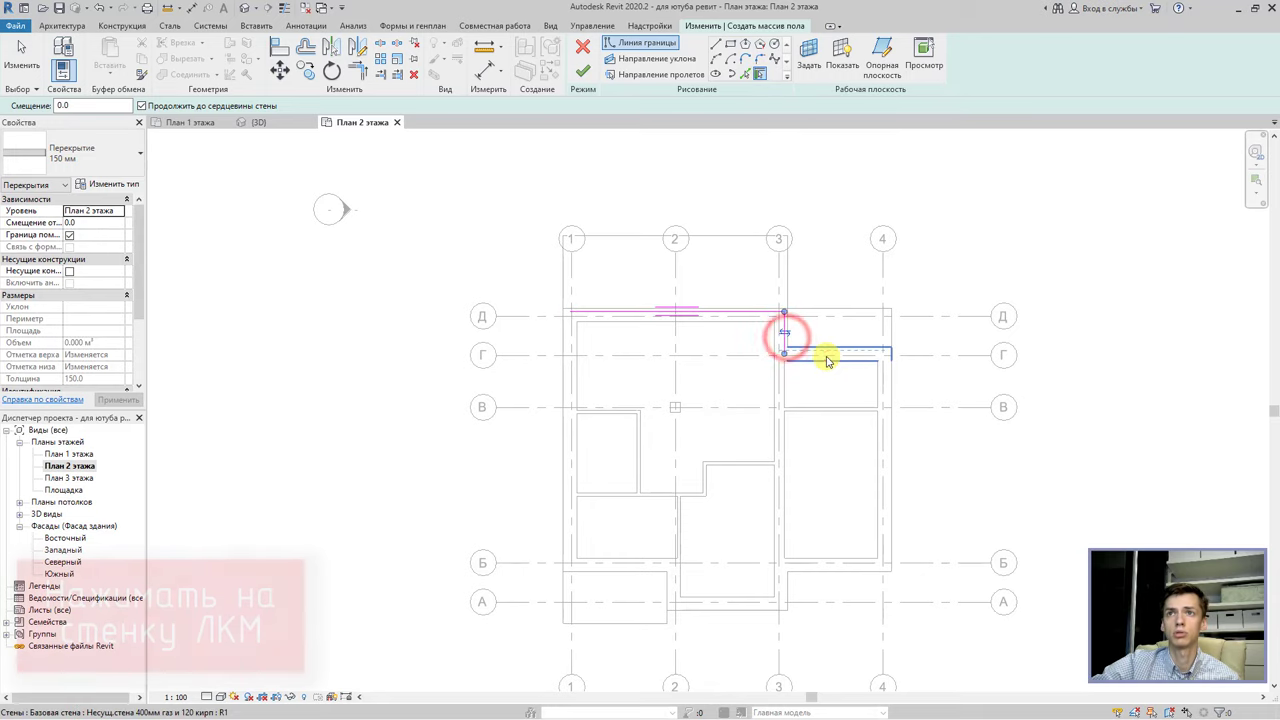
click(826, 353)
click(877, 393)
click(827, 566)
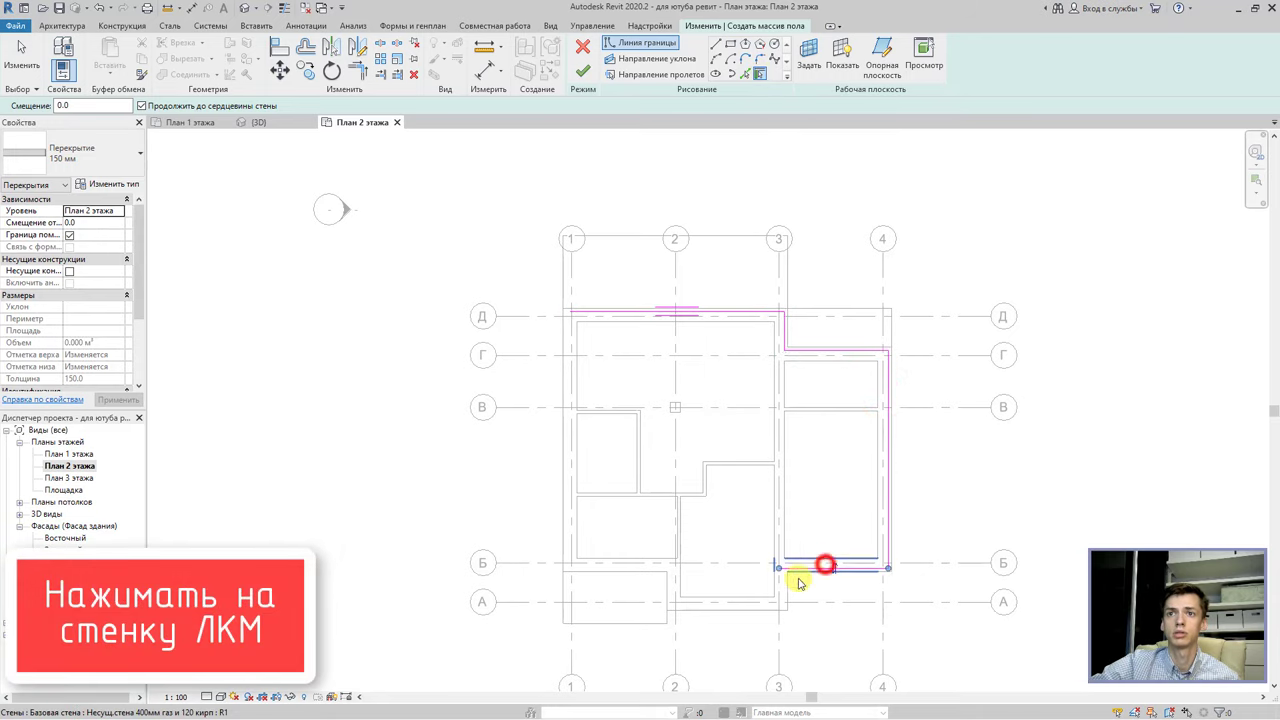
click(779, 592)
click(717, 606)
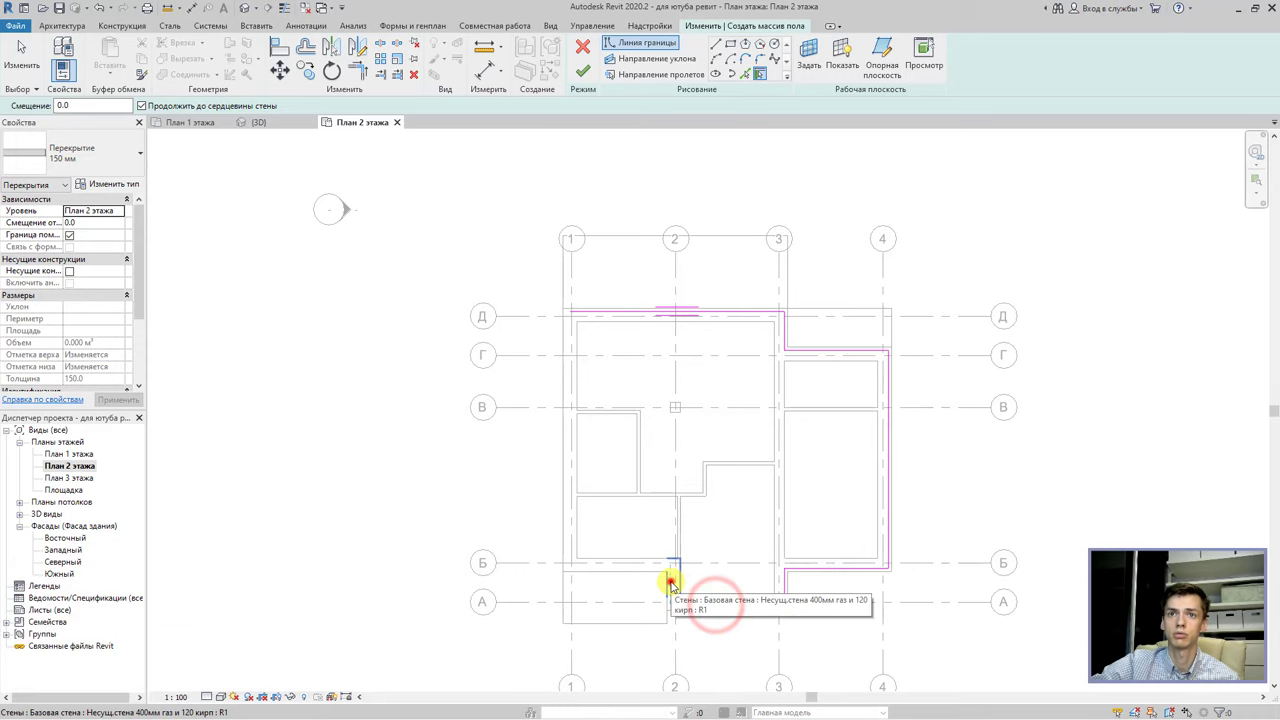
click(669, 582)
click(638, 566)
click(569, 514)
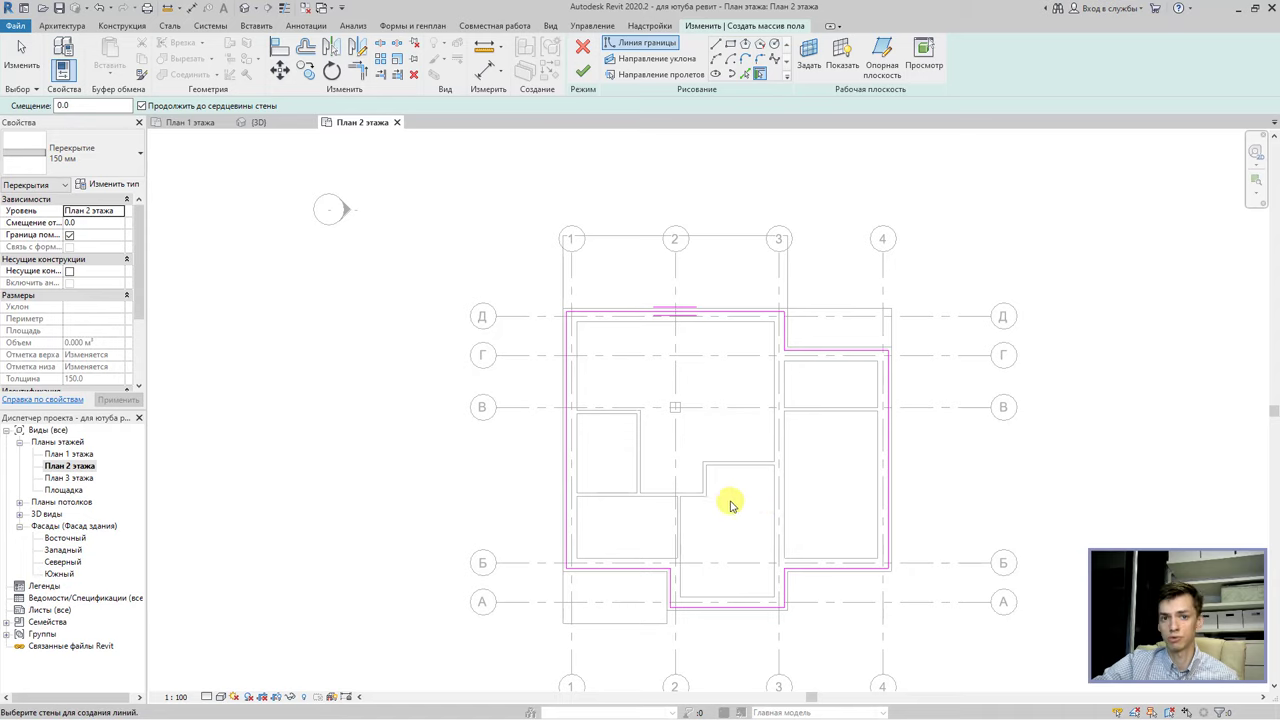
scroll(695, 440, up, 1)
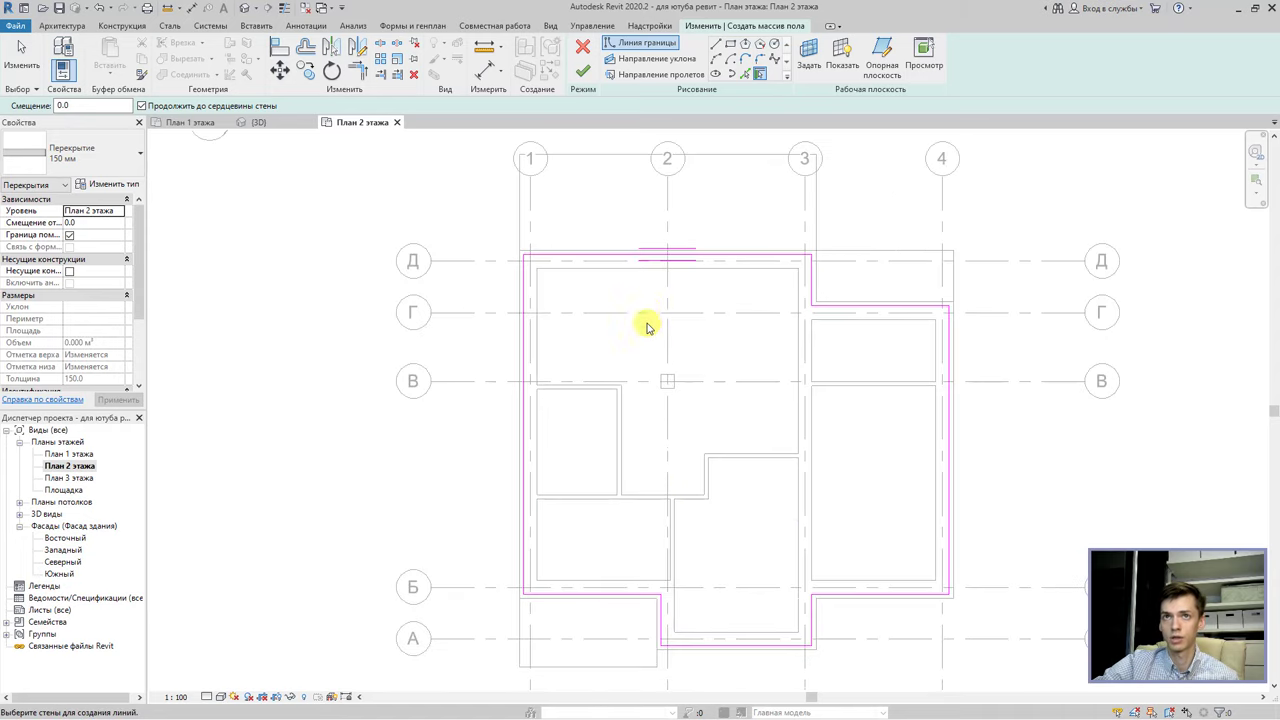
scroll(651, 323, up, 1)
Select the top boundary line and flip it between wall faces, leaving it on its original side.
key(Escape)
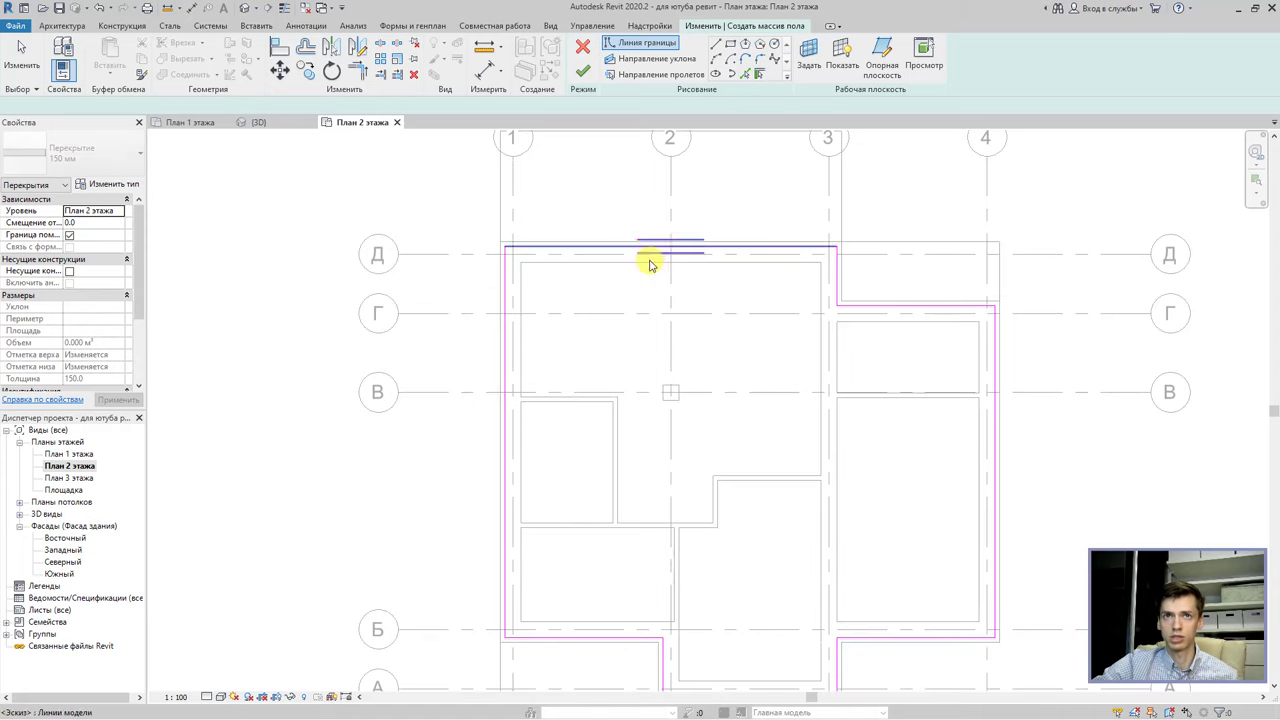
click(546, 246)
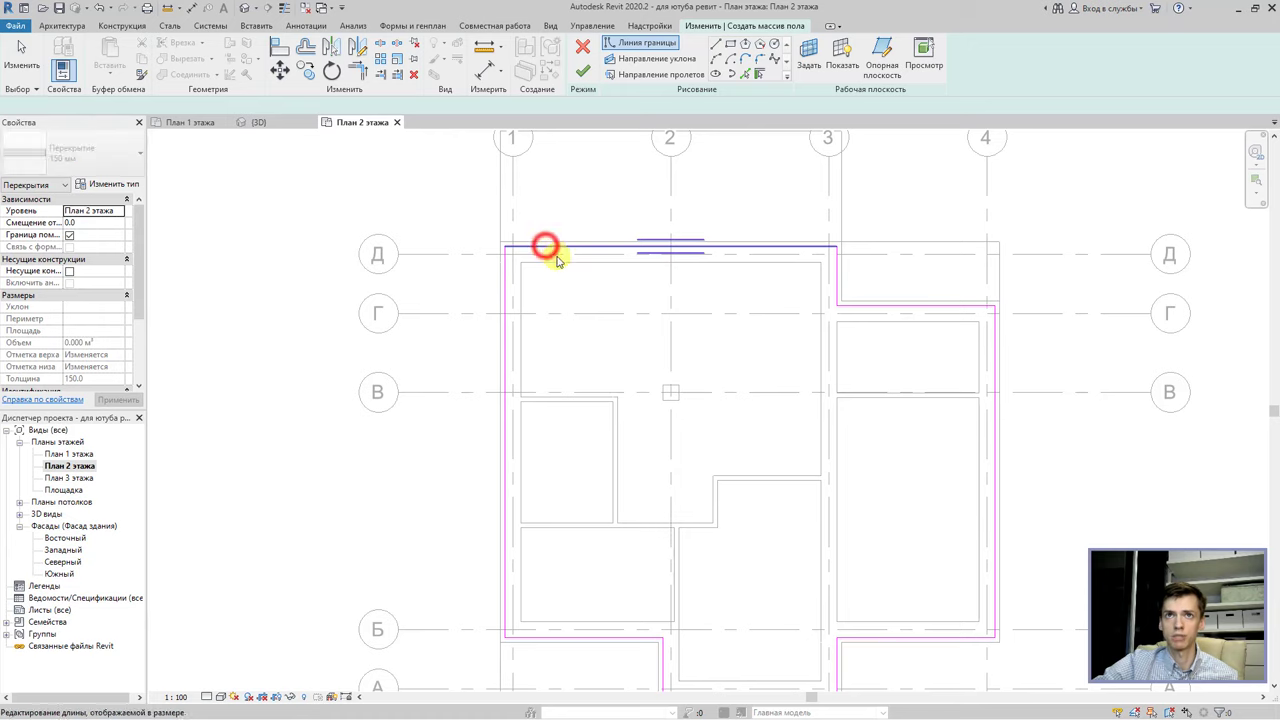
click(669, 247)
click(668, 248)
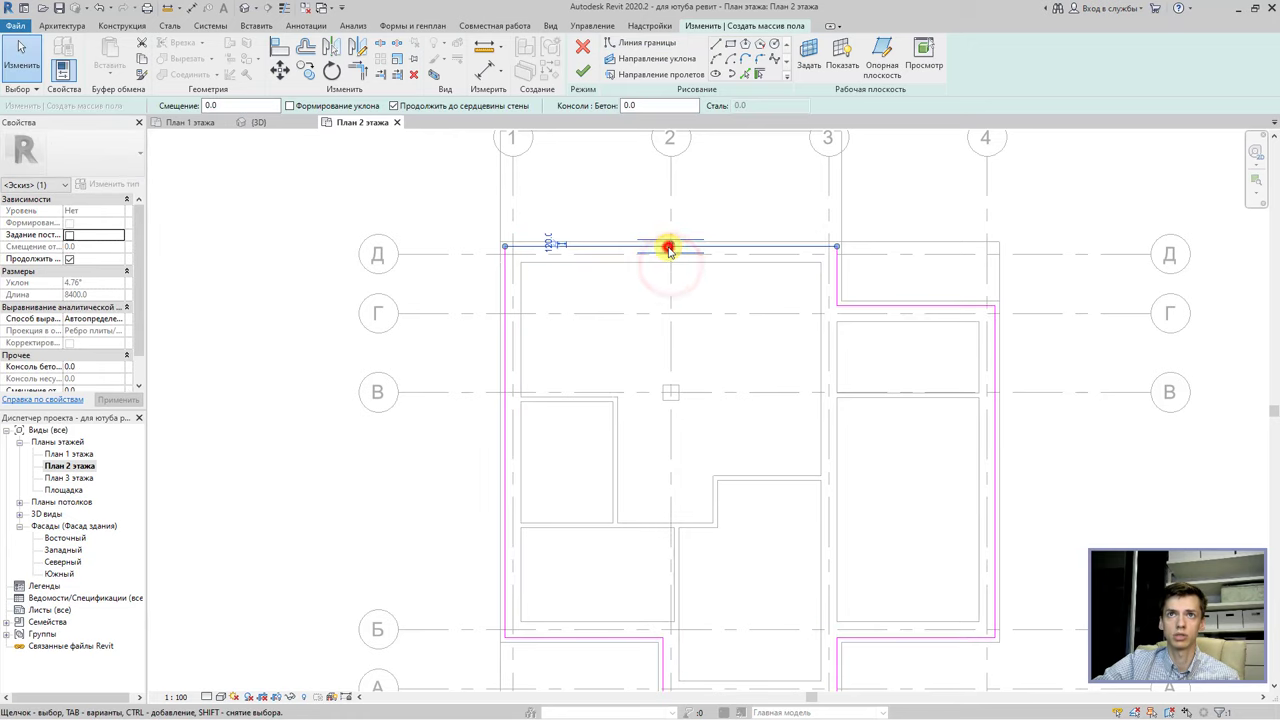
click(669, 249)
click(667, 249)
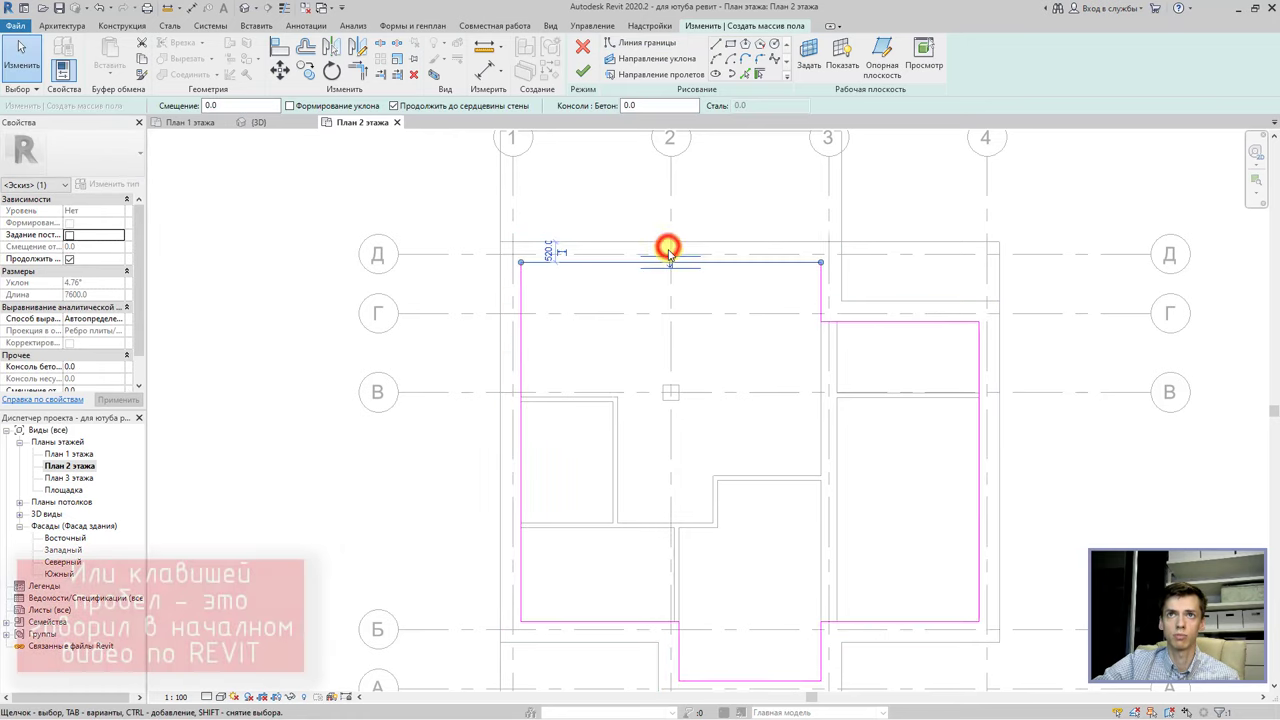
click(669, 267)
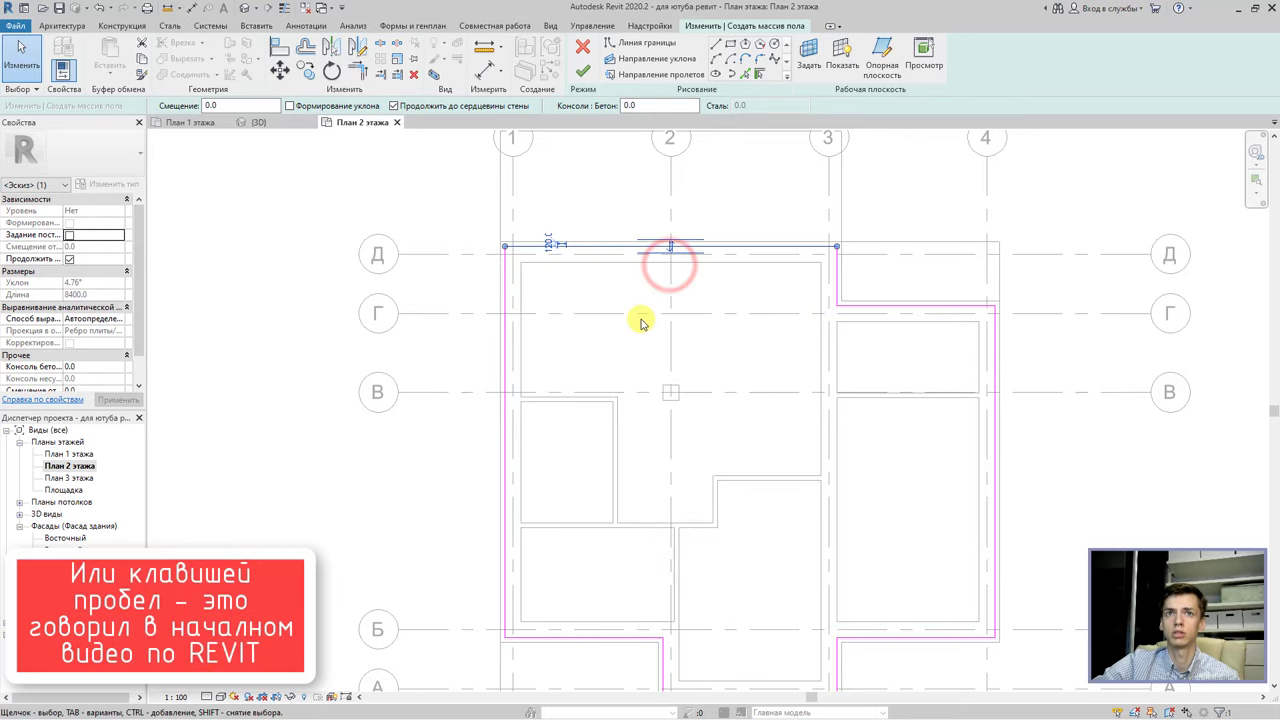
scroll(500, 380, up, 2)
scroll(500, 380, up, 2)
scroll(540, 385, up, 2)
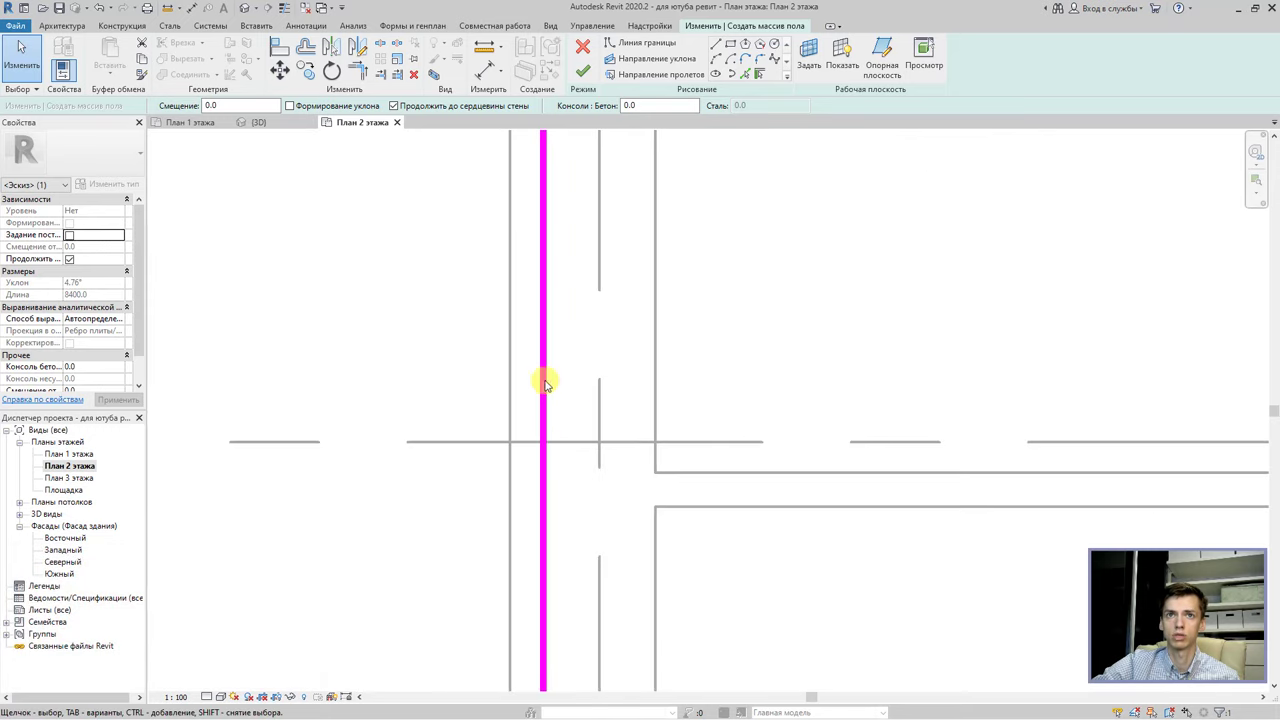
scroll(515, 392, up, 1)
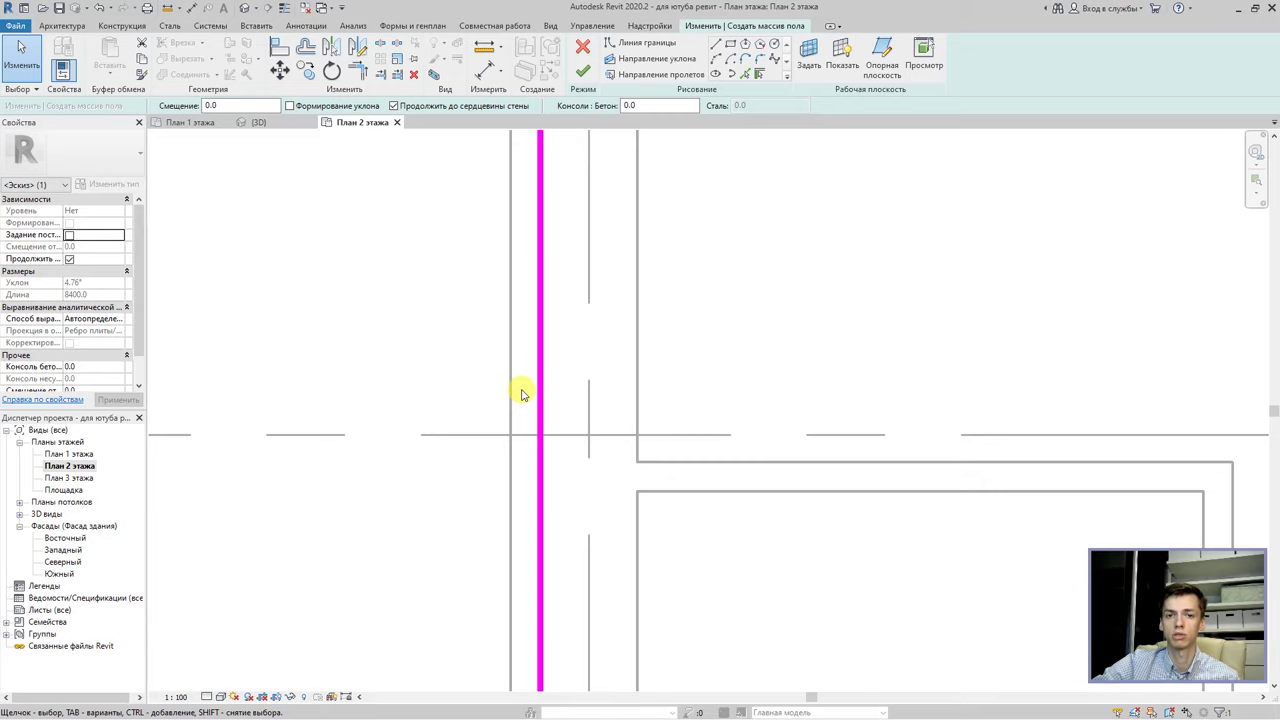
scroll(521, 393, down, 2)
scroll(521, 393, down, 1)
scroll(521, 393, down, 1)
scroll(521, 393, down, 1)
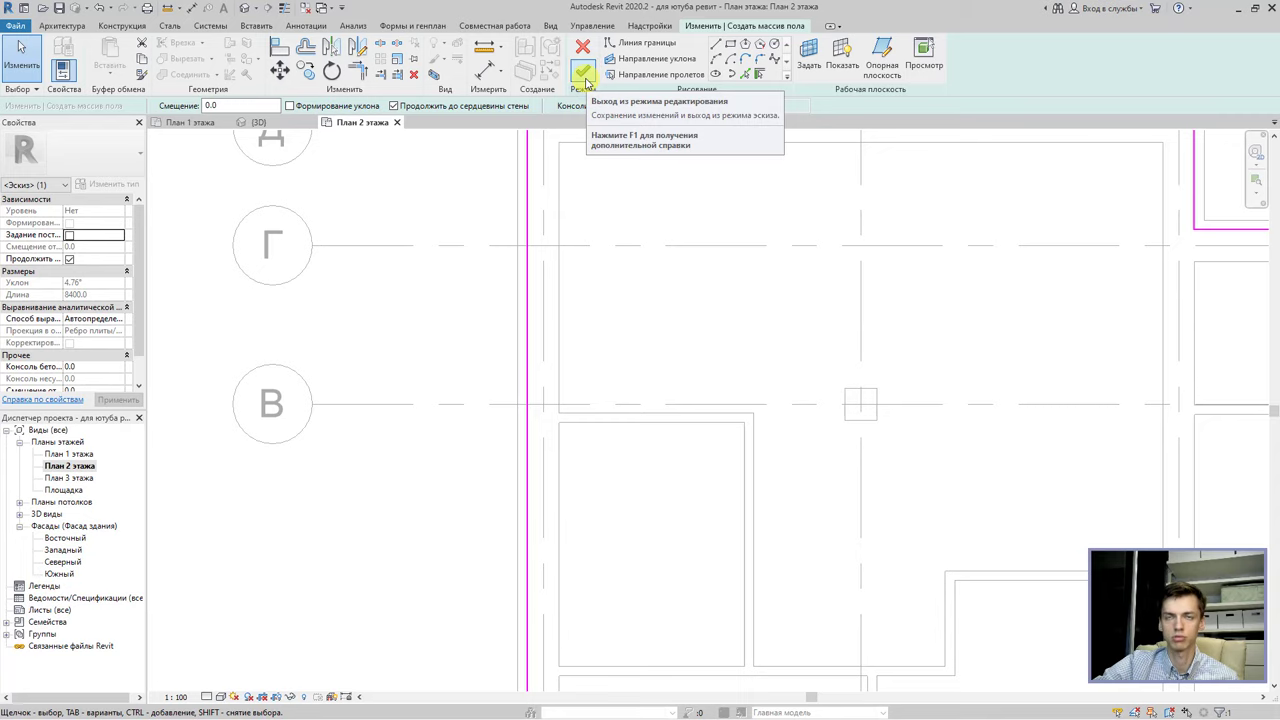
Finish the floor sketch, choose 'Не присоединять' for walls, and 'Да' to cut overlapping wall volume.
click(583, 72)
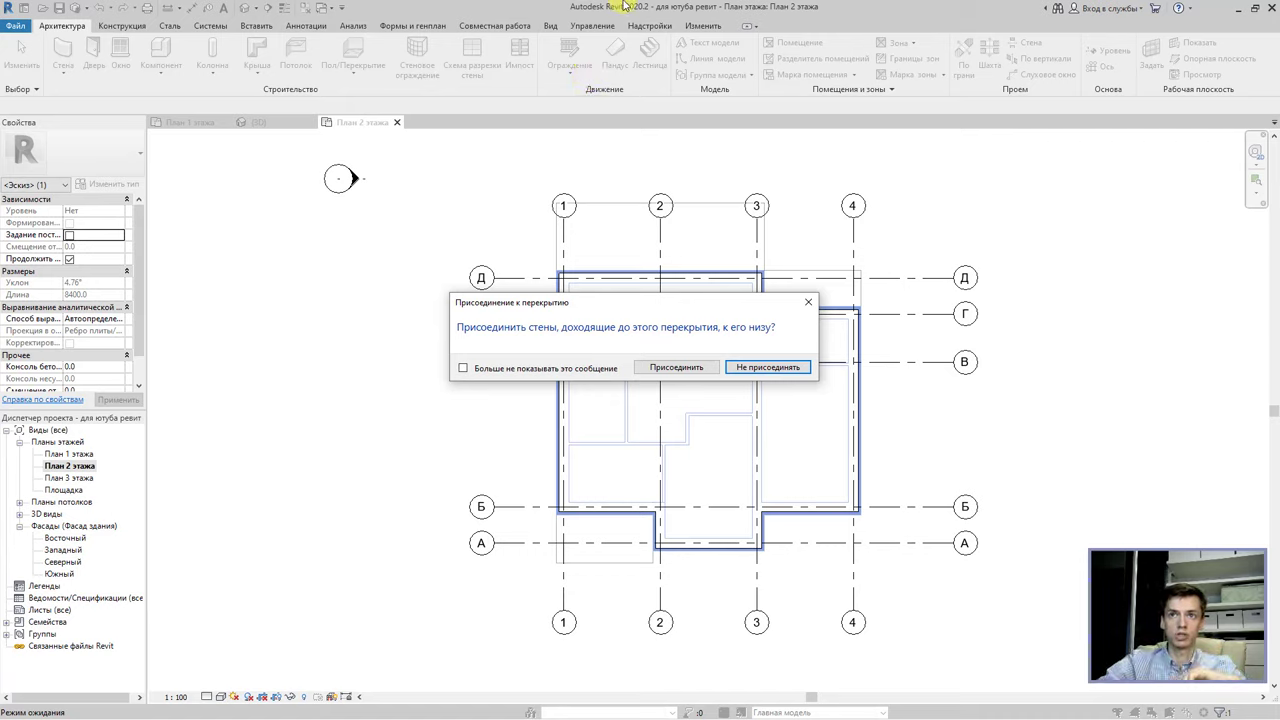
click(757, 368)
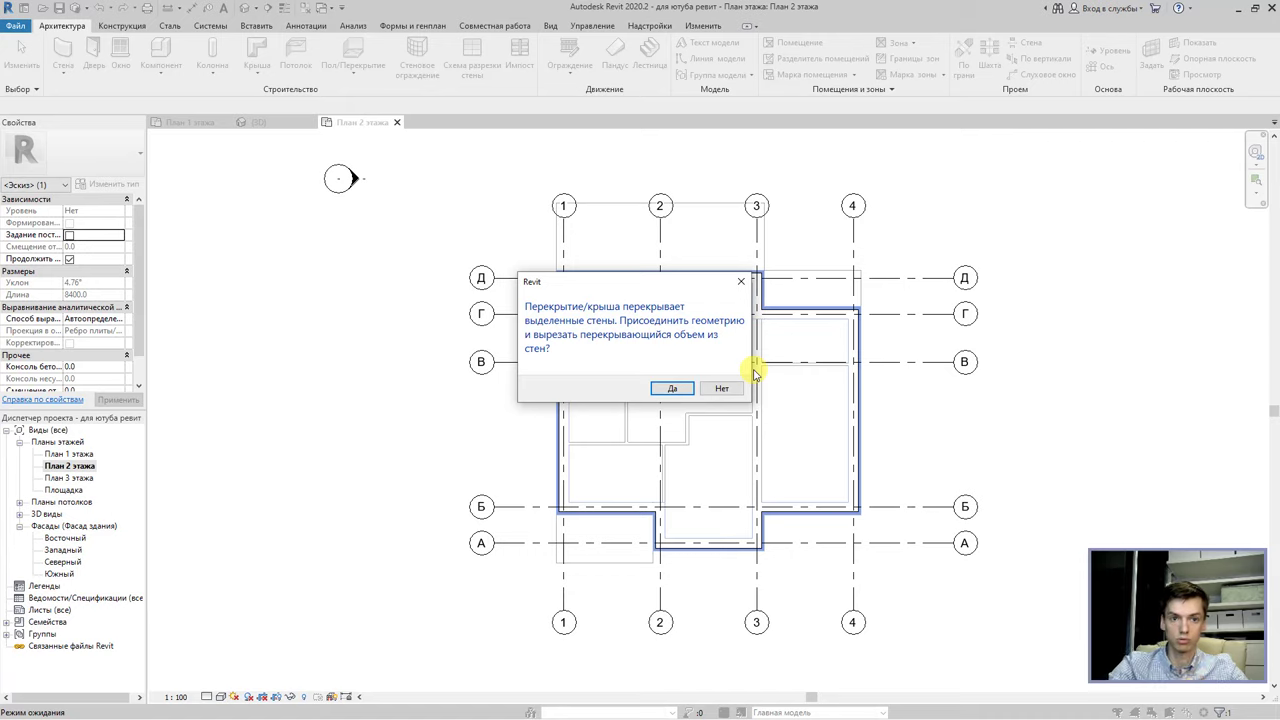
click(672, 388)
scroll(669, 394, up, 5)
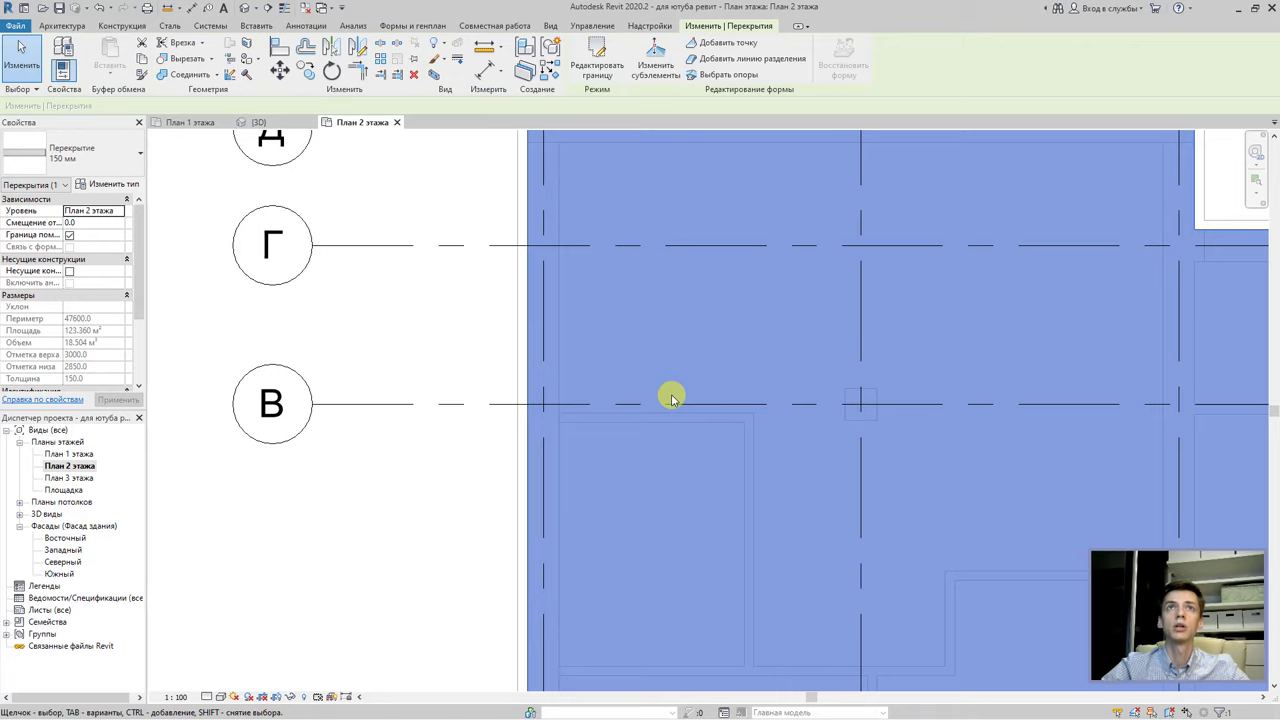
Switch to the 3D view, select the new 150 mm slab and orbit around it.
scroll(388, 205, down, 1)
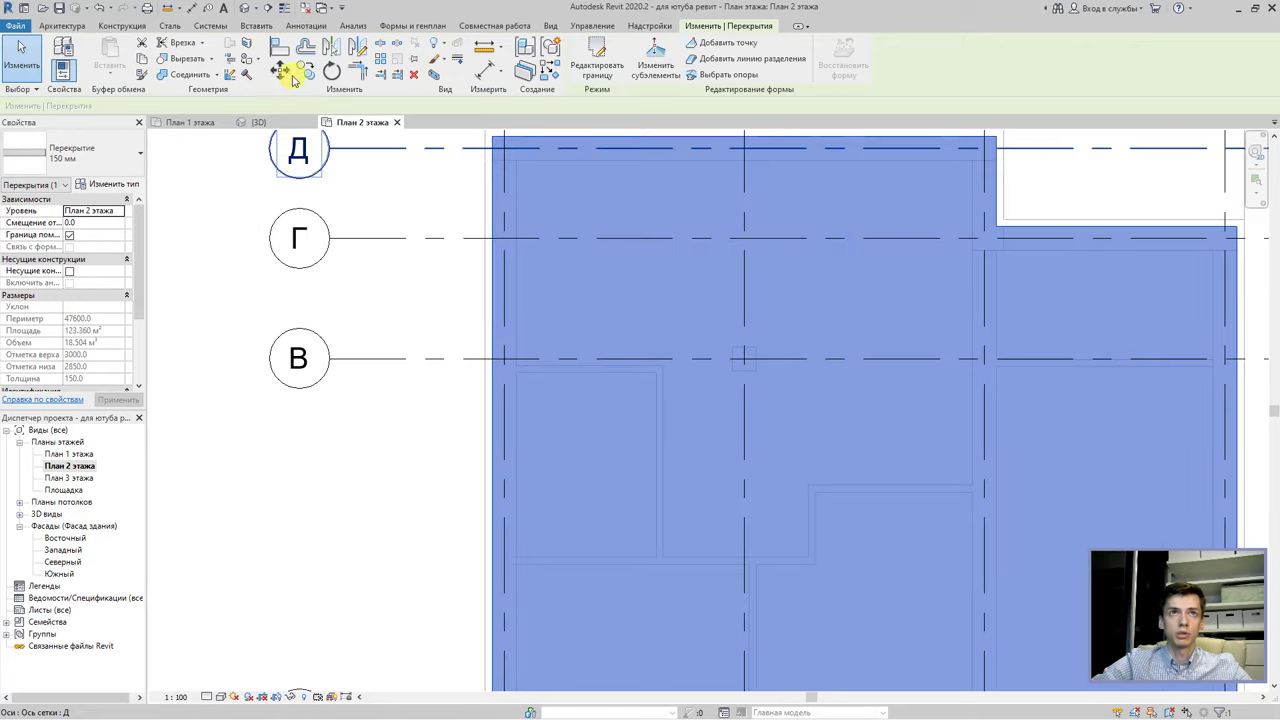
click(246, 8)
scroll(900, 334, up, 2)
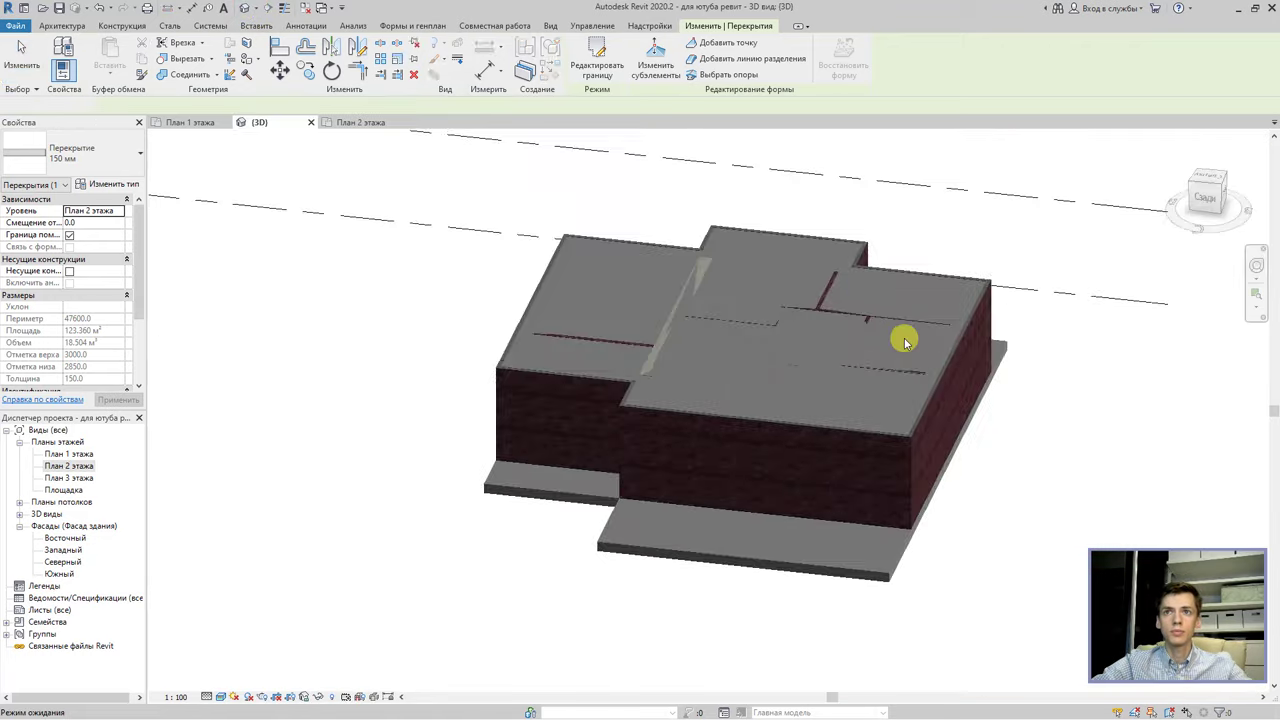
scroll(930, 340, up, 2)
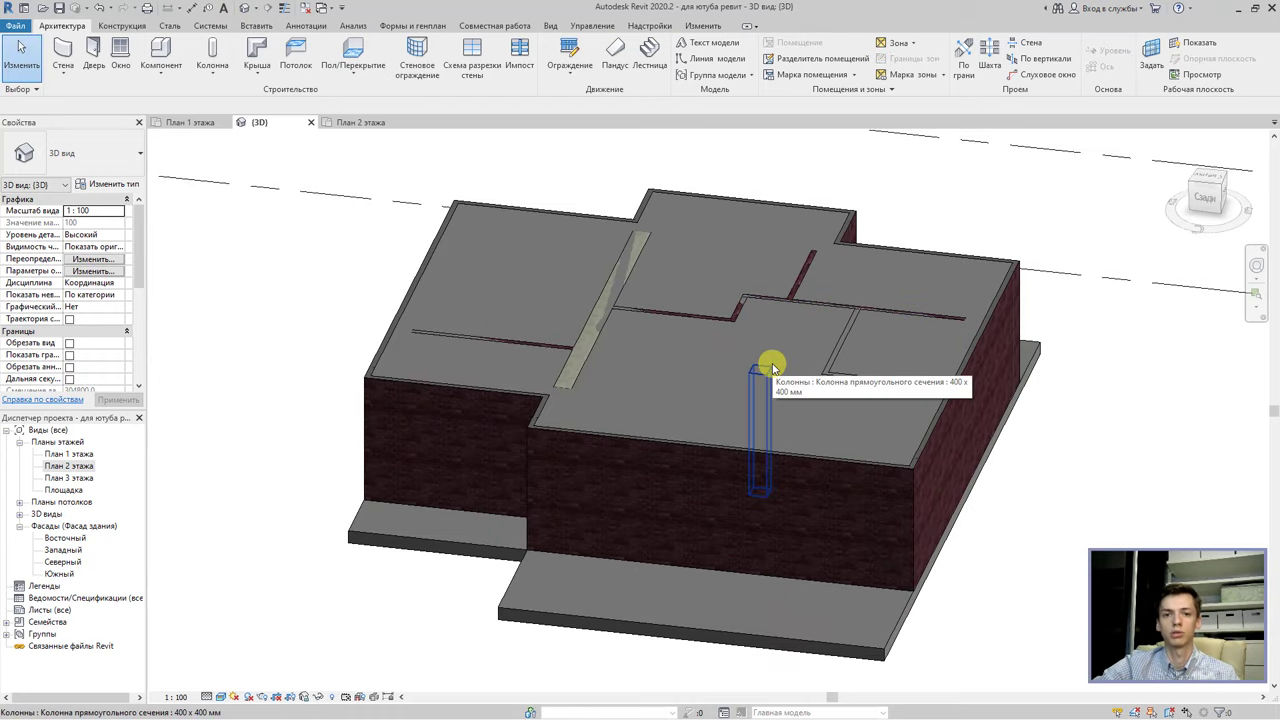
scroll(552, 414, up, 2)
scroll(563, 412, up, 2)
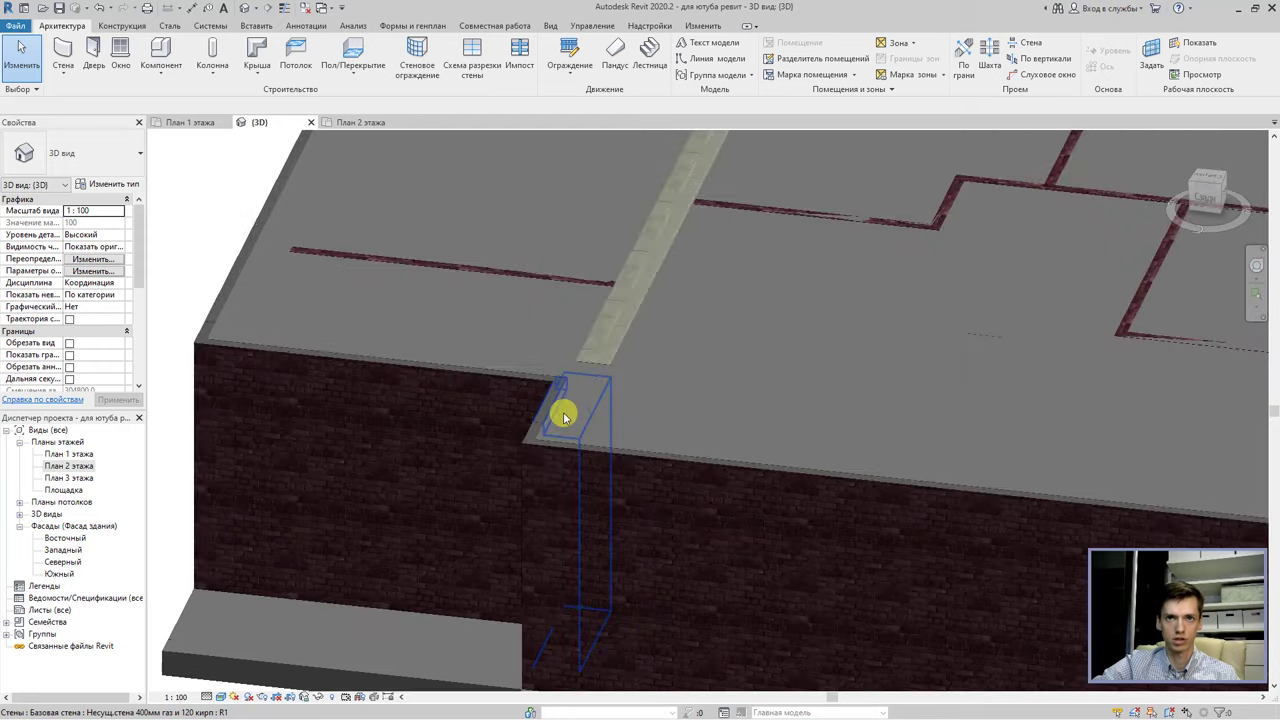
scroll(231, 302, up, 2)
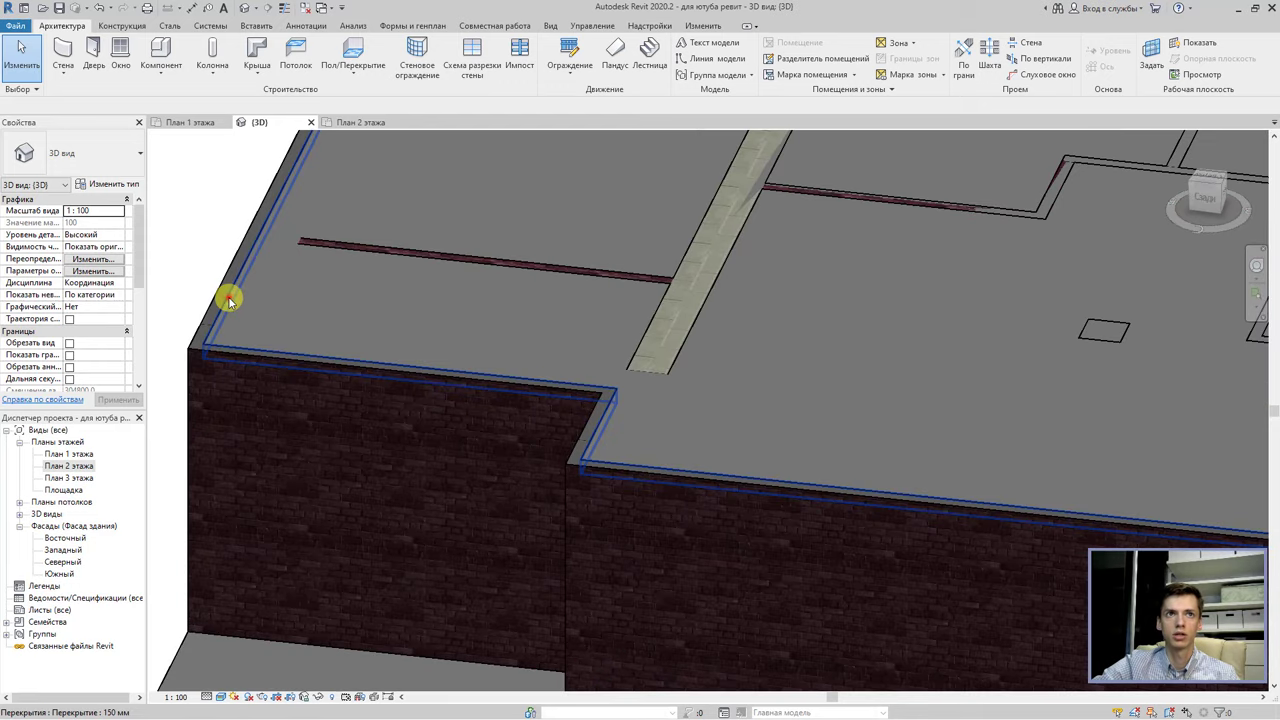
click(230, 287)
scroll(366, 331, up, 2)
scroll(420, 386, up, 2)
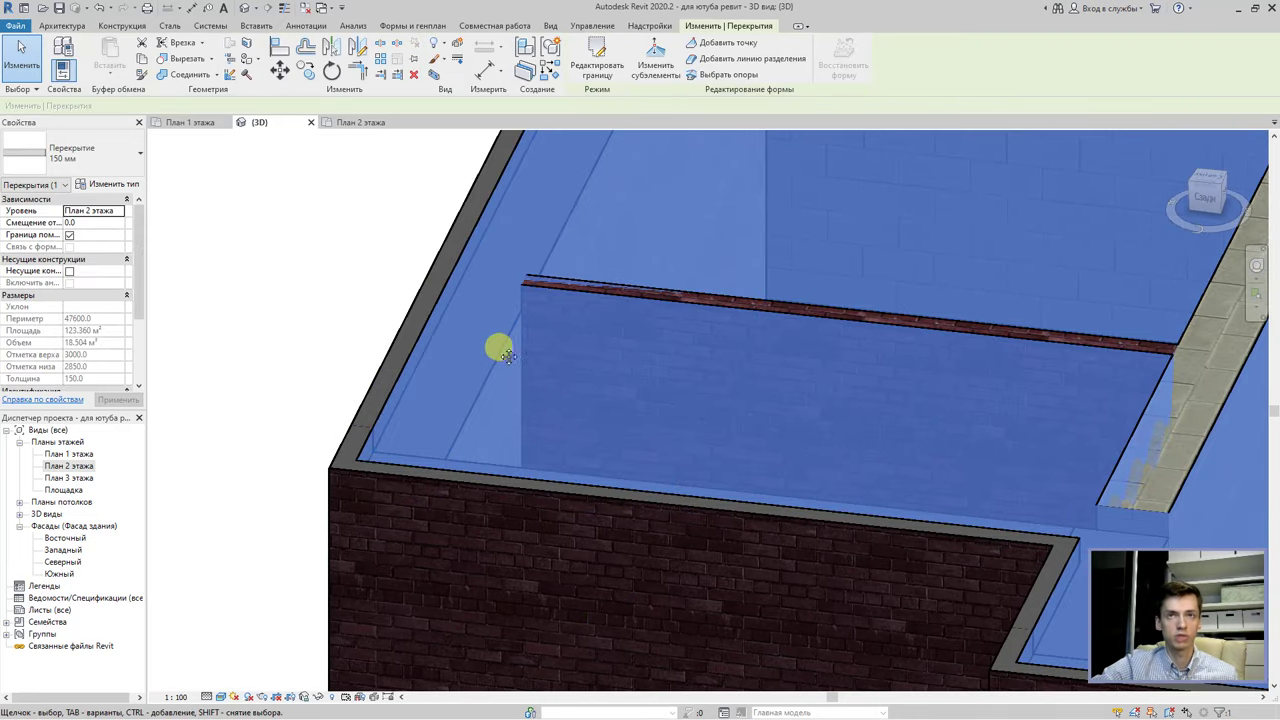
scroll(530, 337, up, 2)
scroll(570, 420, down, 3)
scroll(600, 435, down, 2)
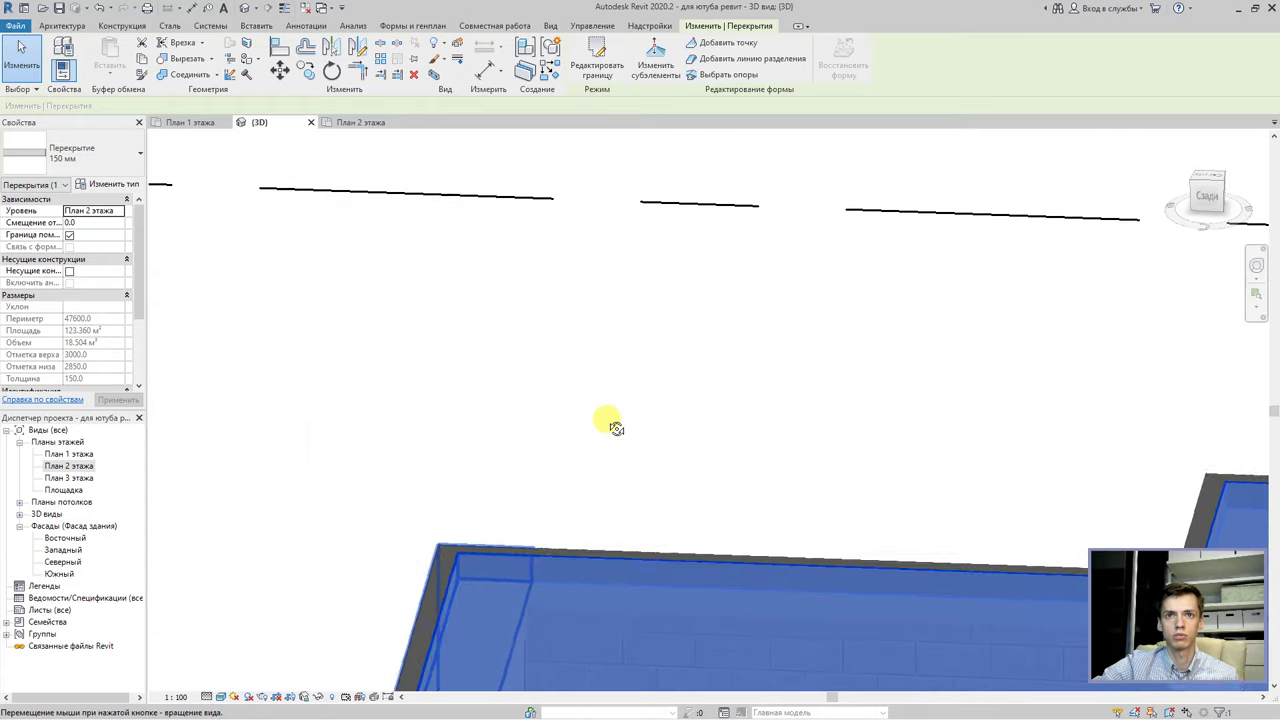
scroll(500, 598, up, 1)
scroll(560, 605, up, 1)
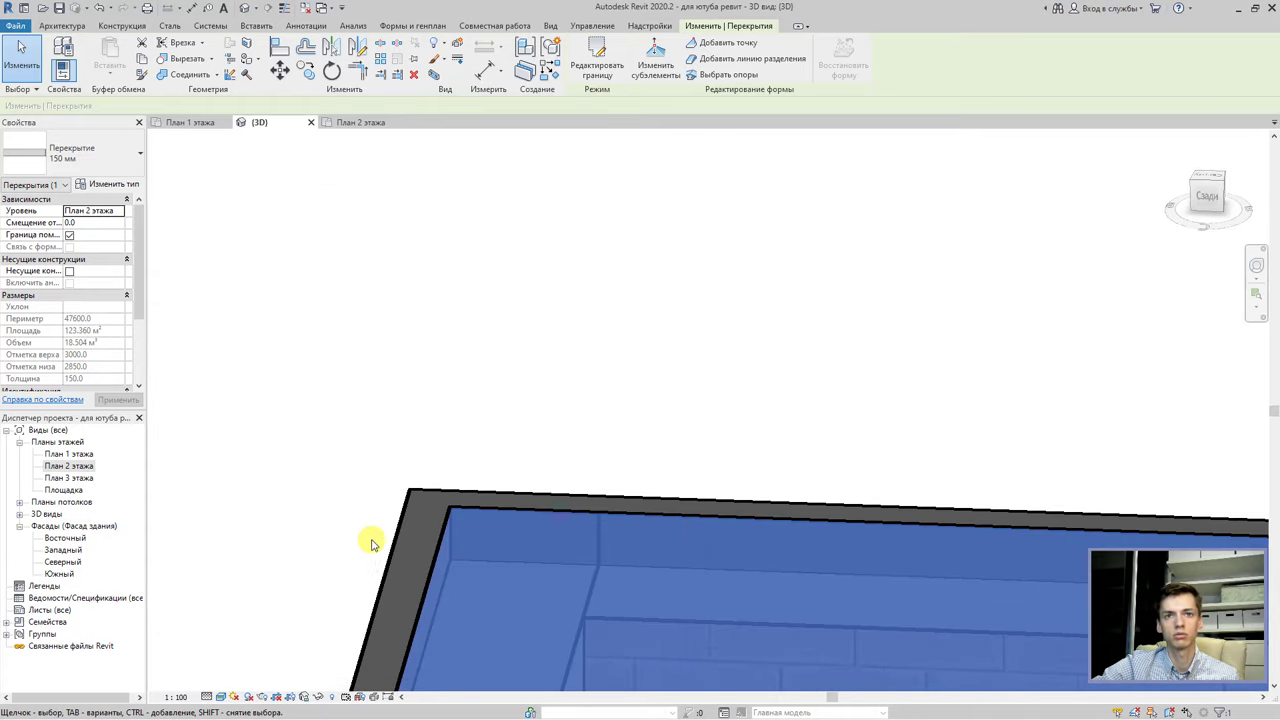
mouse_move(623, 522)
shift+middle_down()
mouse_move(606, 543)
mouse_move(634, 594)
mouse_move(560, 549)
mouse_move(503, 588)
mouse_move(574, 606)
mouse_move(563, 586)
mouse_move(496, 566)
mouse_move(560, 553)
mouse_move(486, 427)
mouse_move(712, 478)
mouse_move(470, 410)
shift+middle_up()
scroll(490, 420, down, 2)
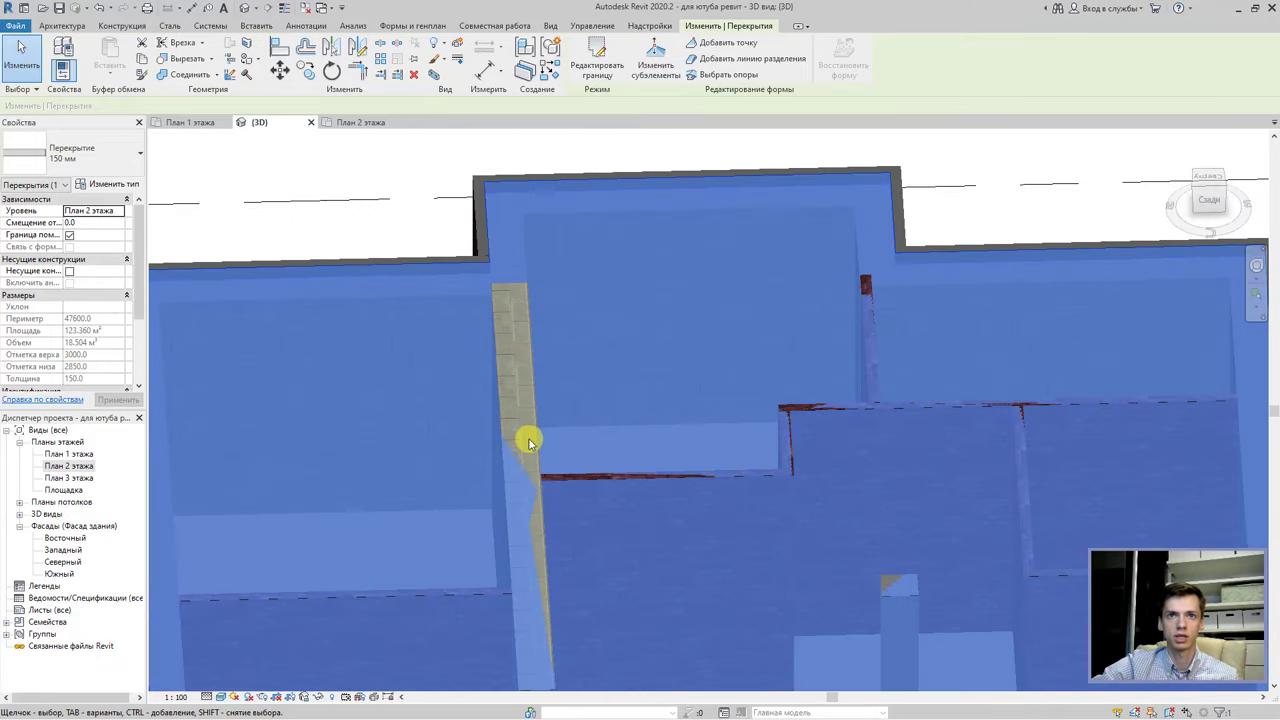
Select the chain of connected interior walls and attach their tops to the slab.
click(558, 481)
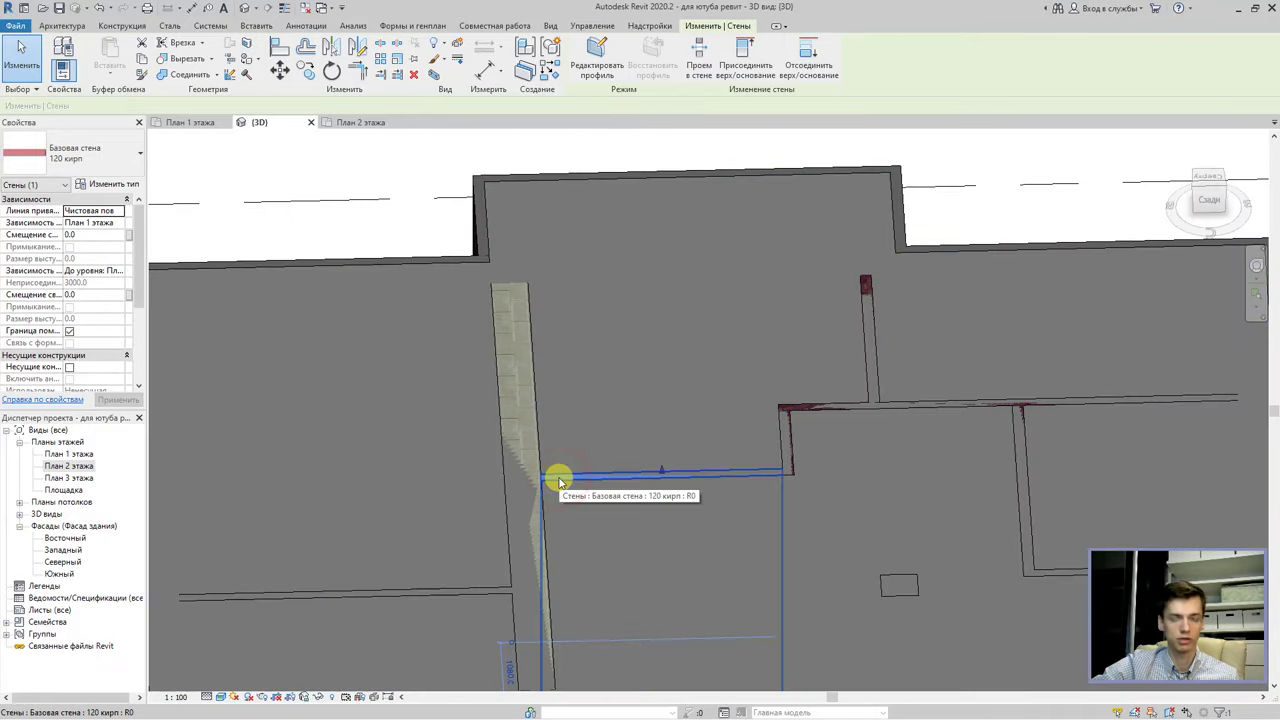
key(Tab)
click(557, 479)
scroll(618, 477, down, 3)
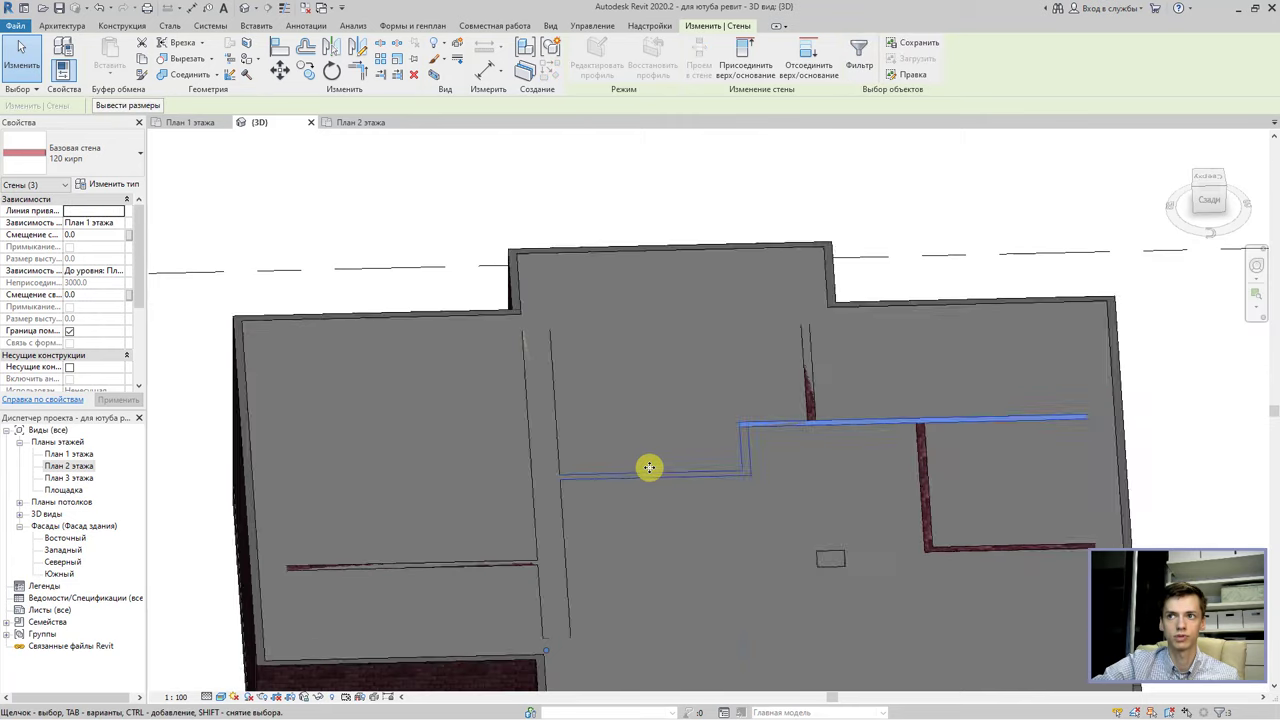
mouse_move(651, 466)
shift+middle_down()
mouse_move(591, 471)
mouse_move(633, 429)
shift+middle_up()
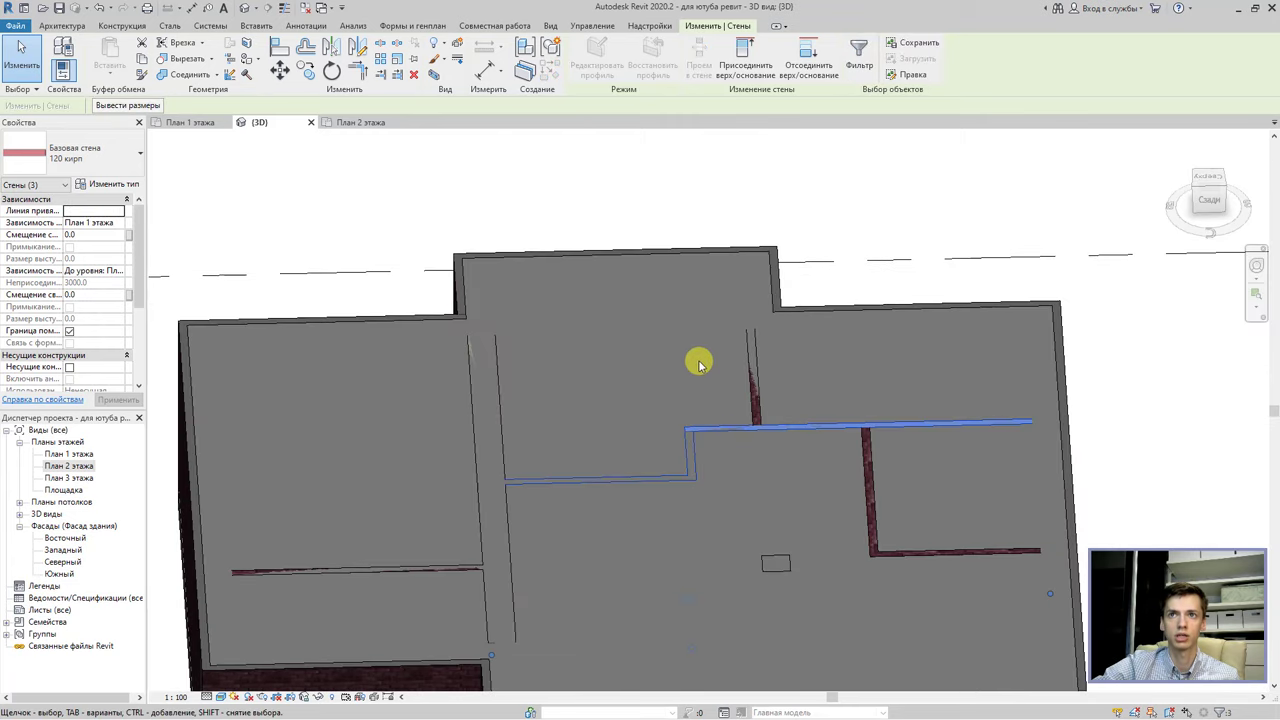
click(760, 66)
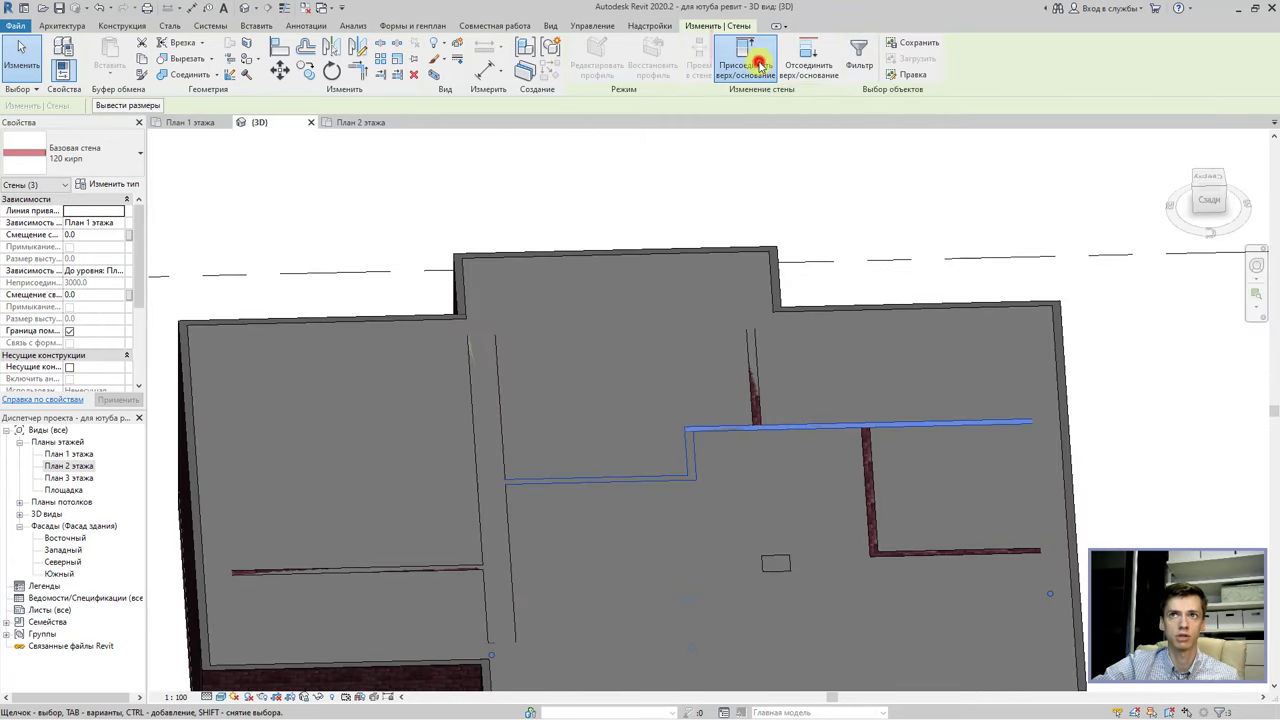
click(818, 316)
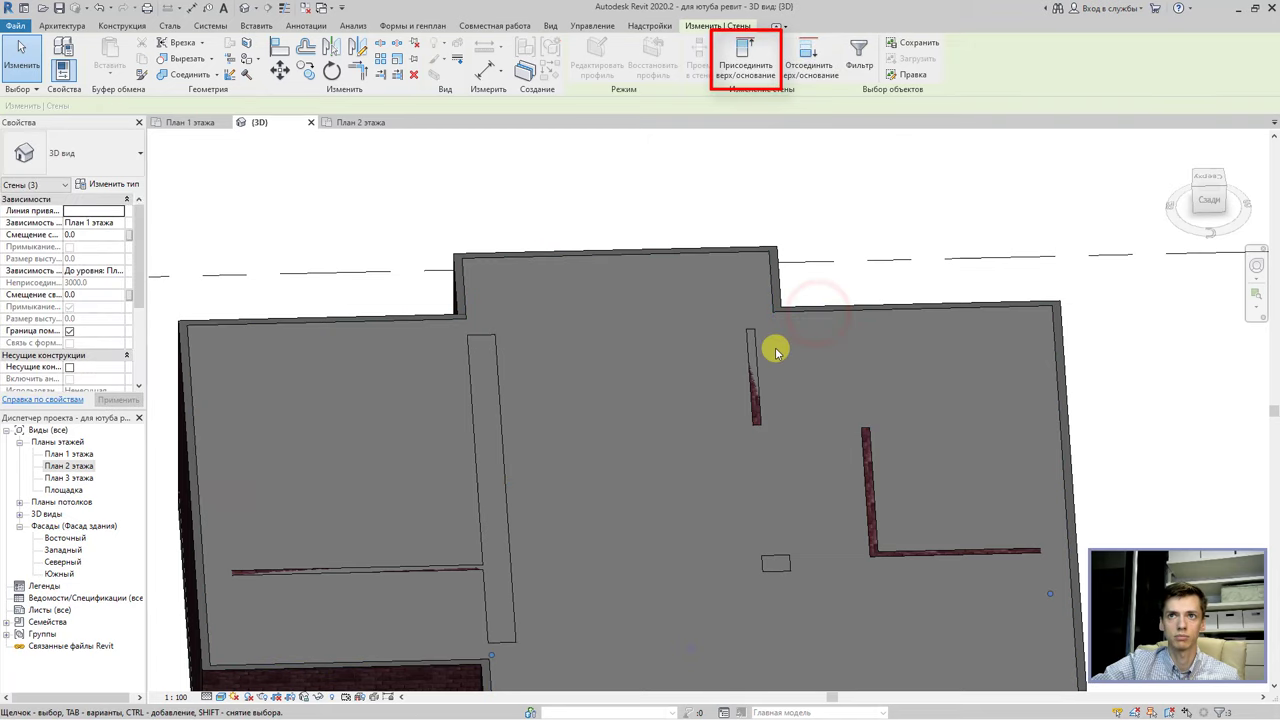
click(754, 365)
click(760, 68)
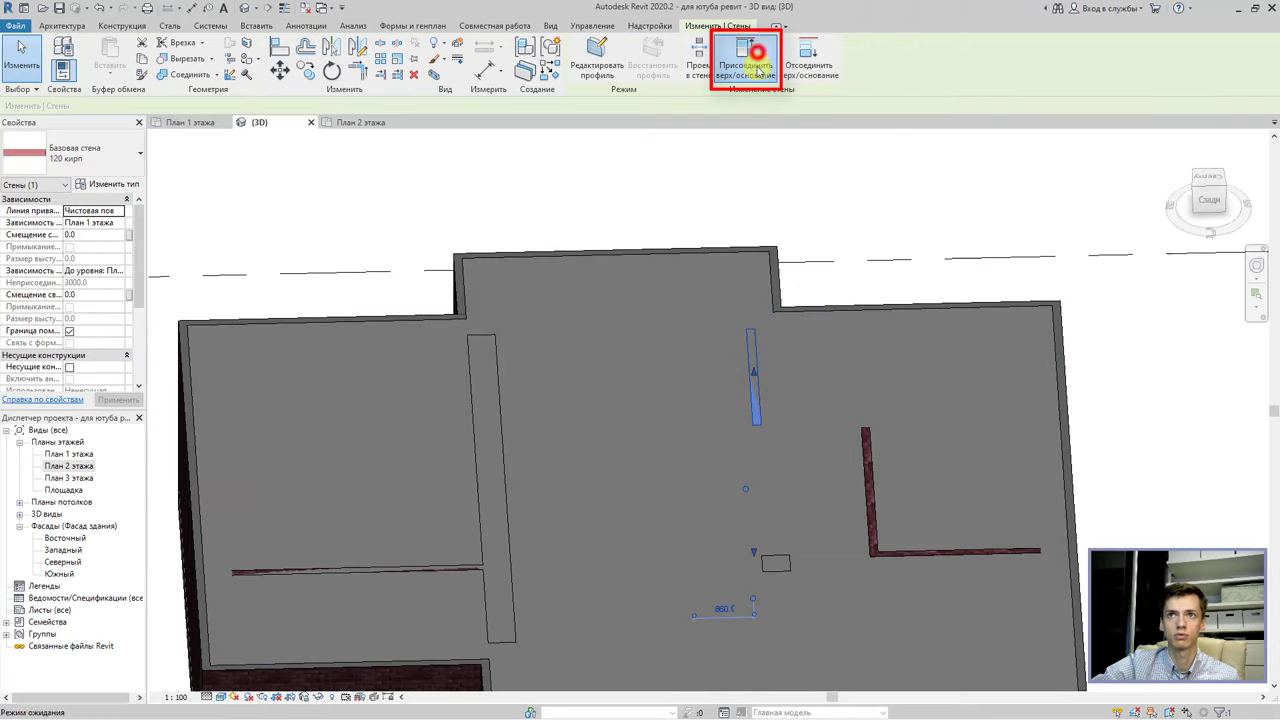
click(794, 317)
Attach the right, horizontal, long vertical 400 mm and lower interior walls' tops to the slab.
click(868, 448)
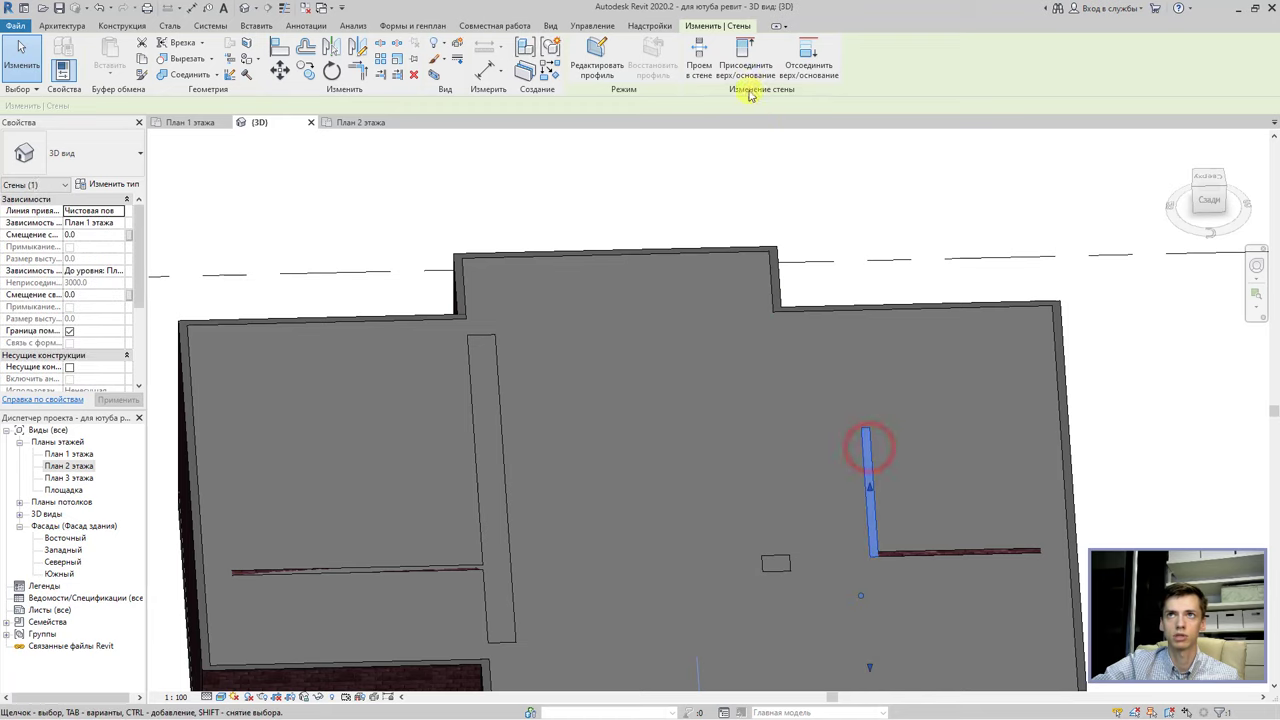
click(760, 66)
click(848, 314)
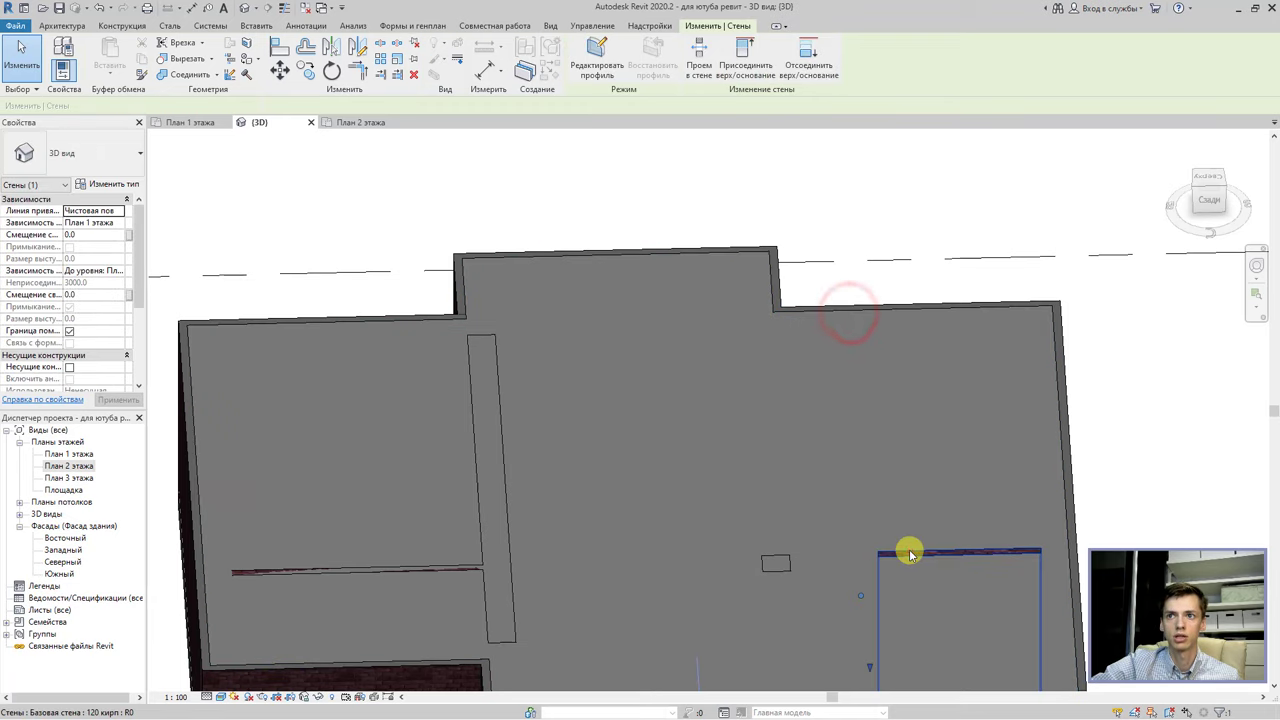
click(906, 549)
click(737, 58)
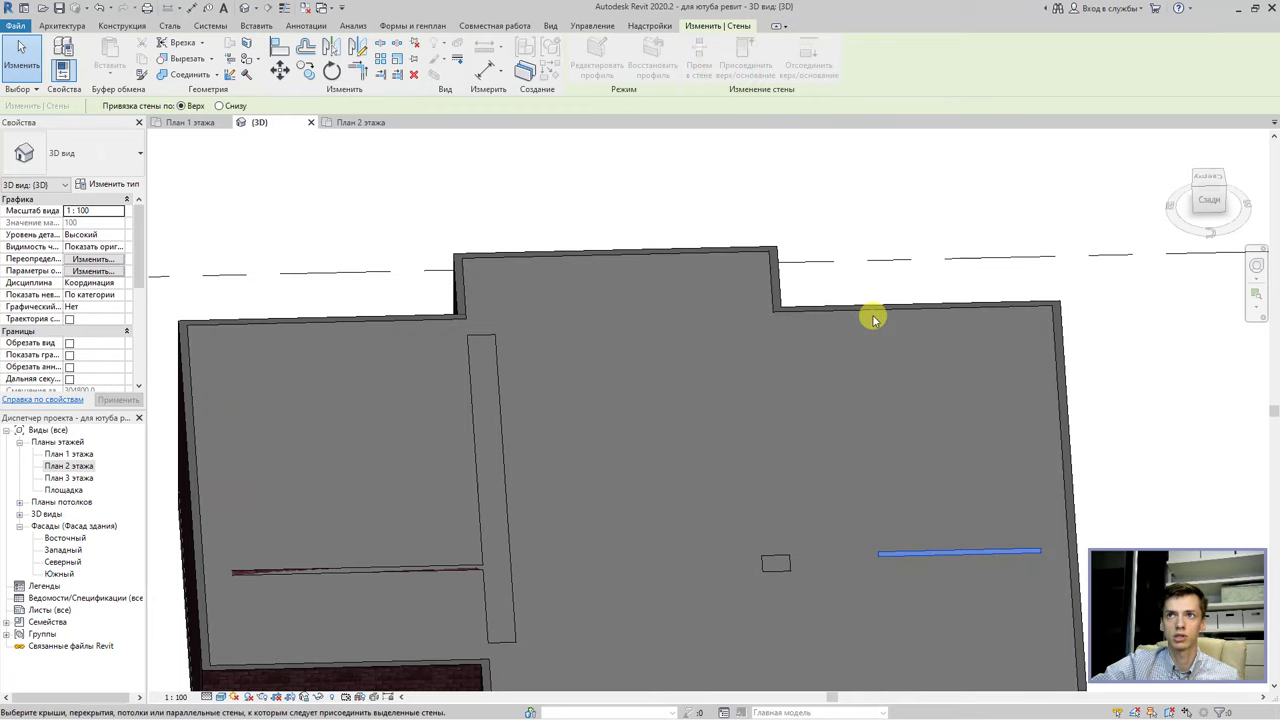
click(870, 310)
click(499, 405)
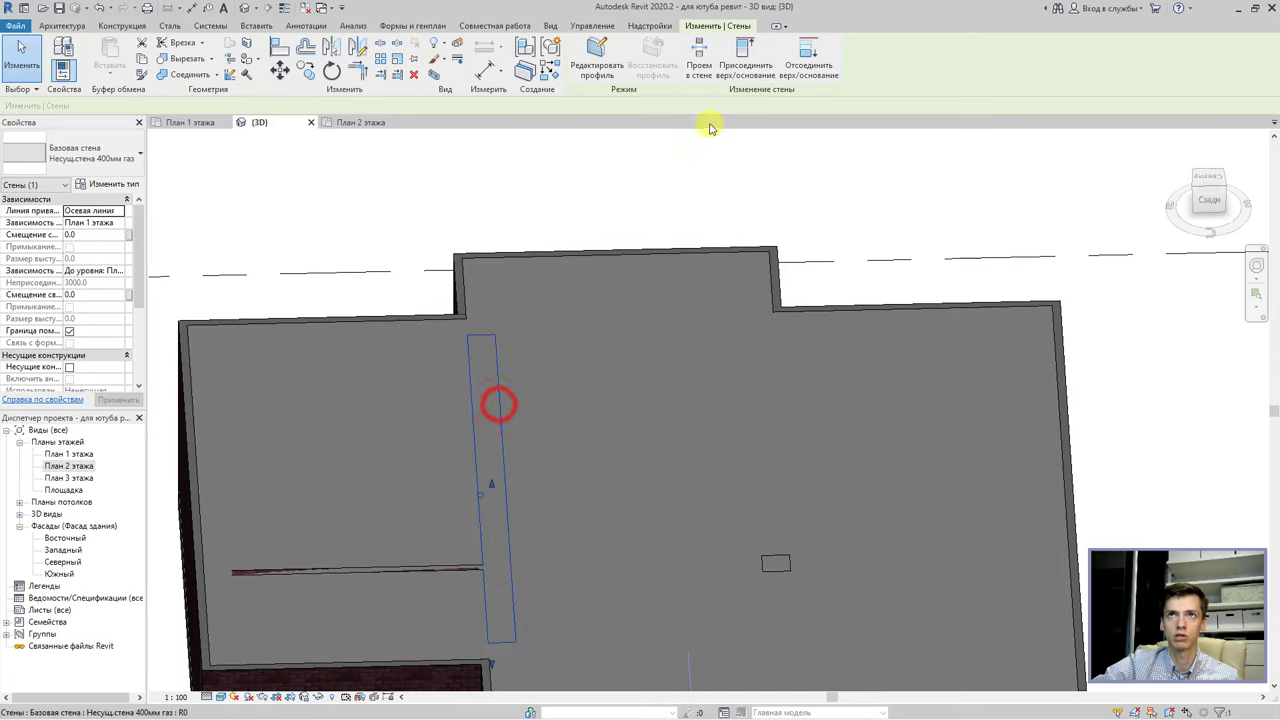
click(737, 60)
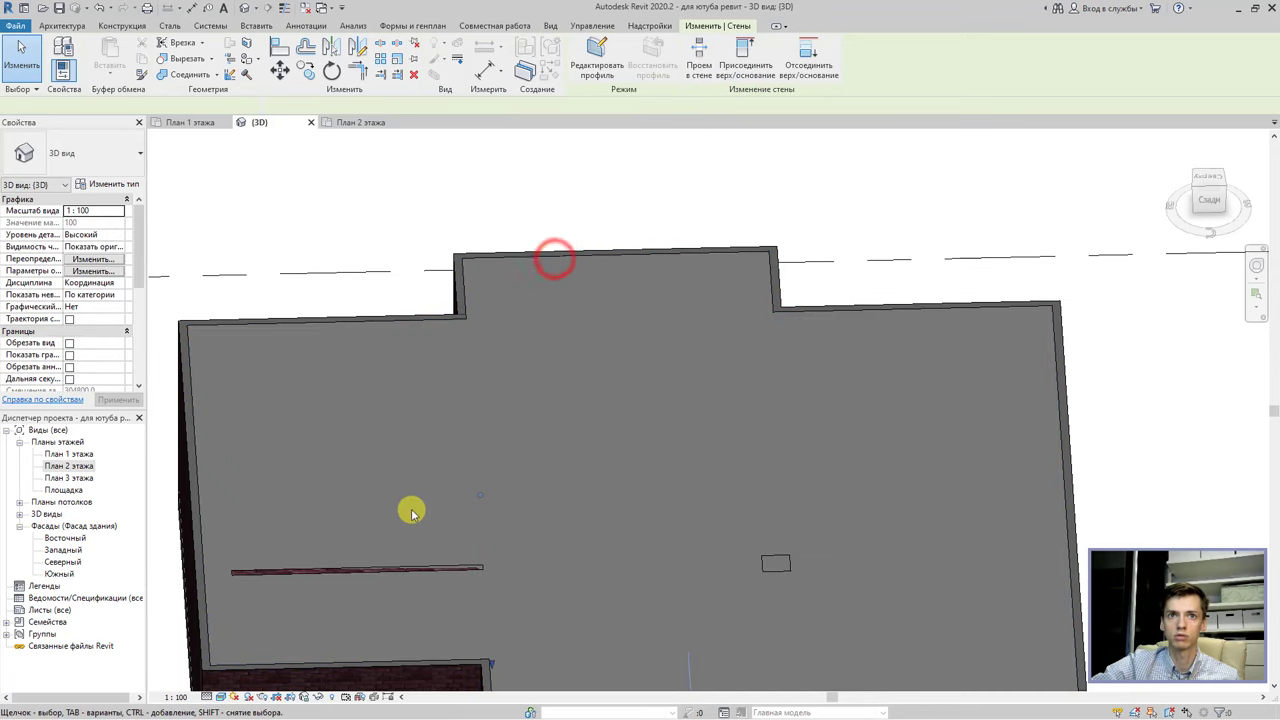
click(416, 568)
click(750, 68)
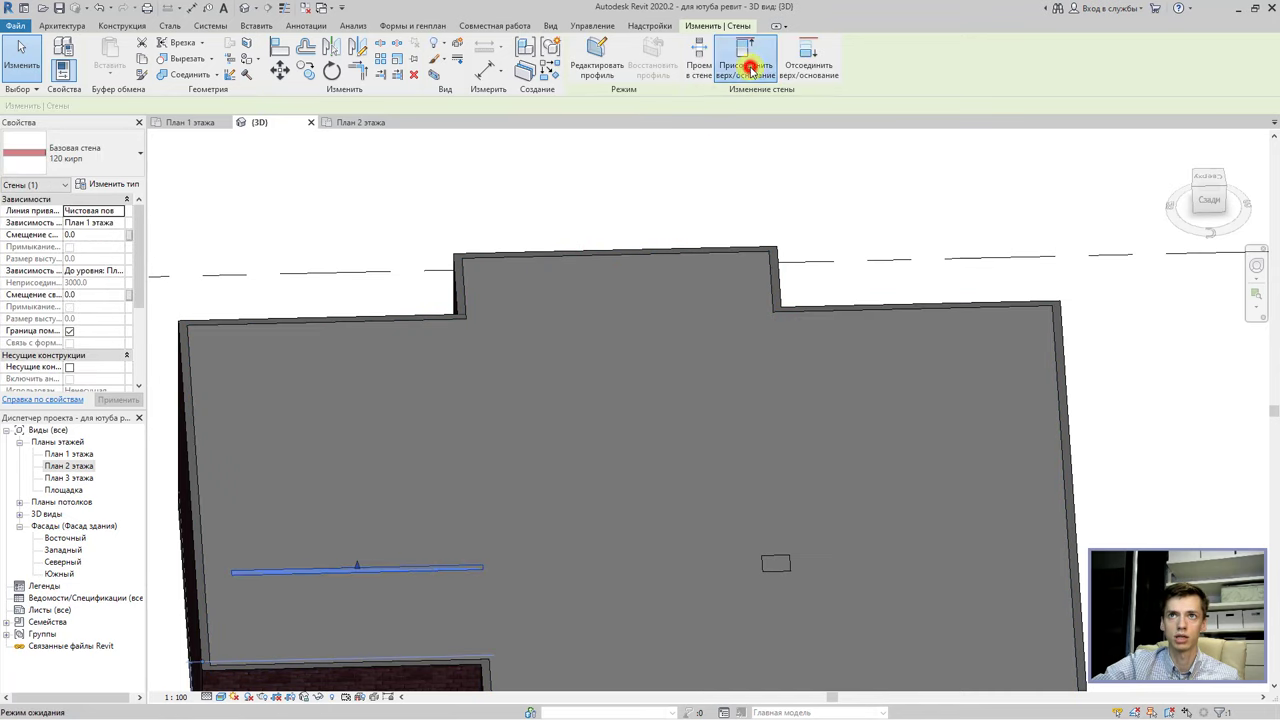
click(700, 252)
click(785, 560)
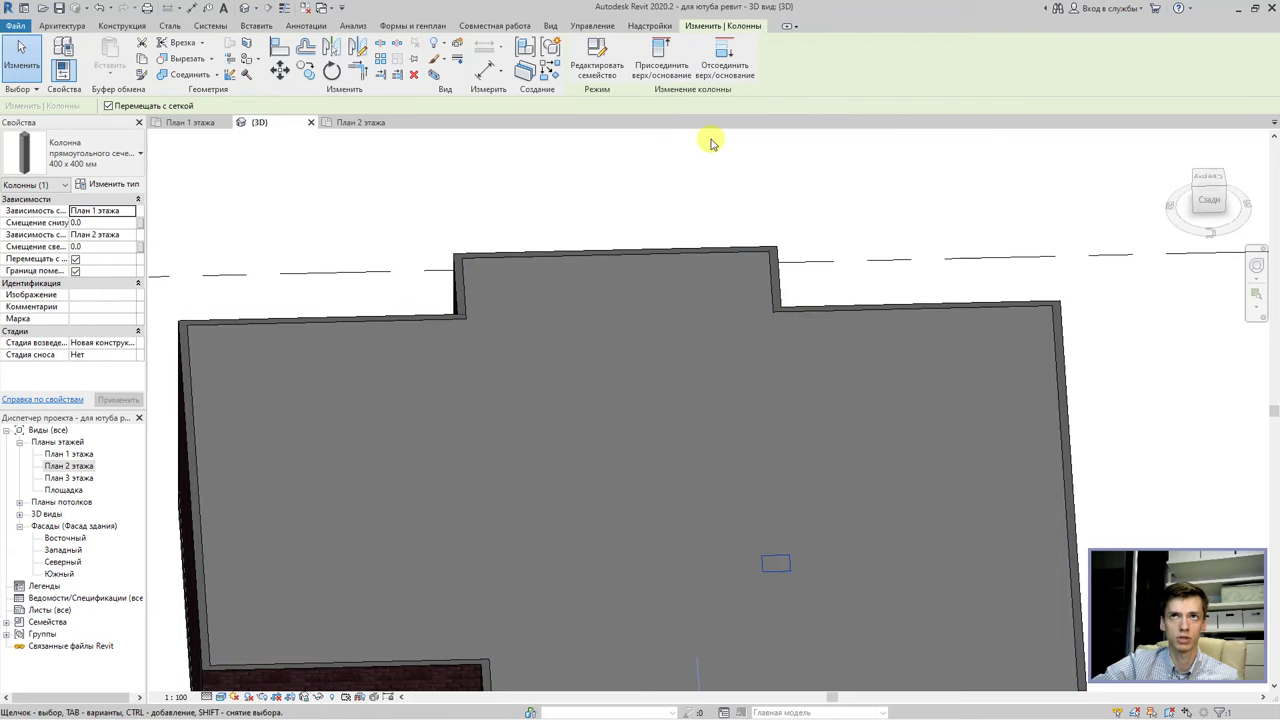
Attach the central 400 × 400 column's top to the level-2 slab, then open План 1 этажа.
click(666, 55)
click(797, 318)
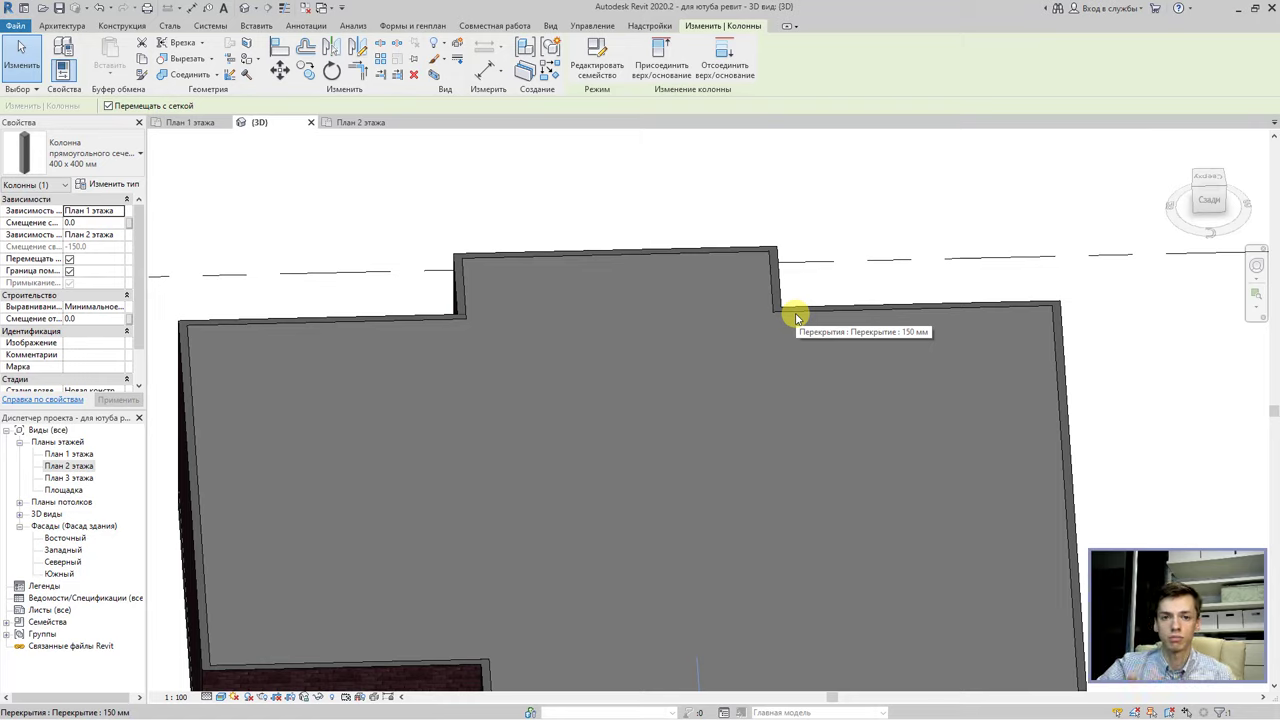
mouse_move(797, 318)
shift+middle_down()
mouse_move(541, 429)
mouse_move(438, 422)
shift+middle_up()
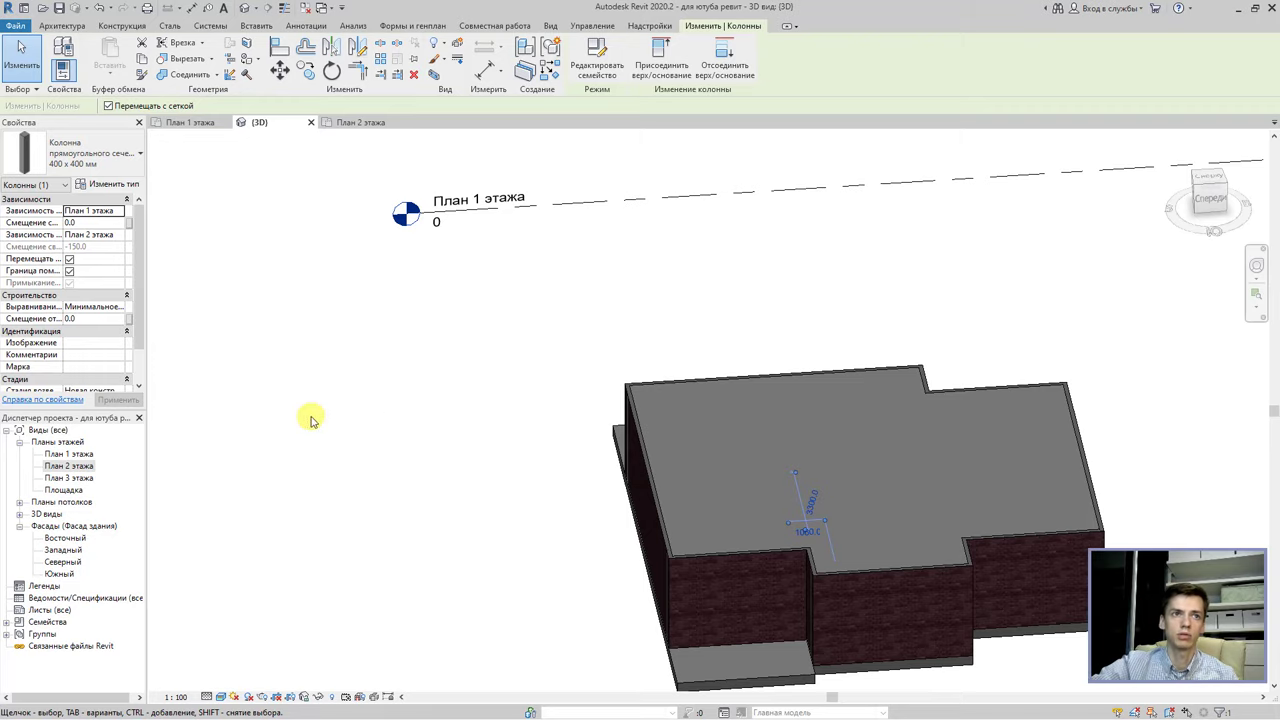
double_click(87, 455)
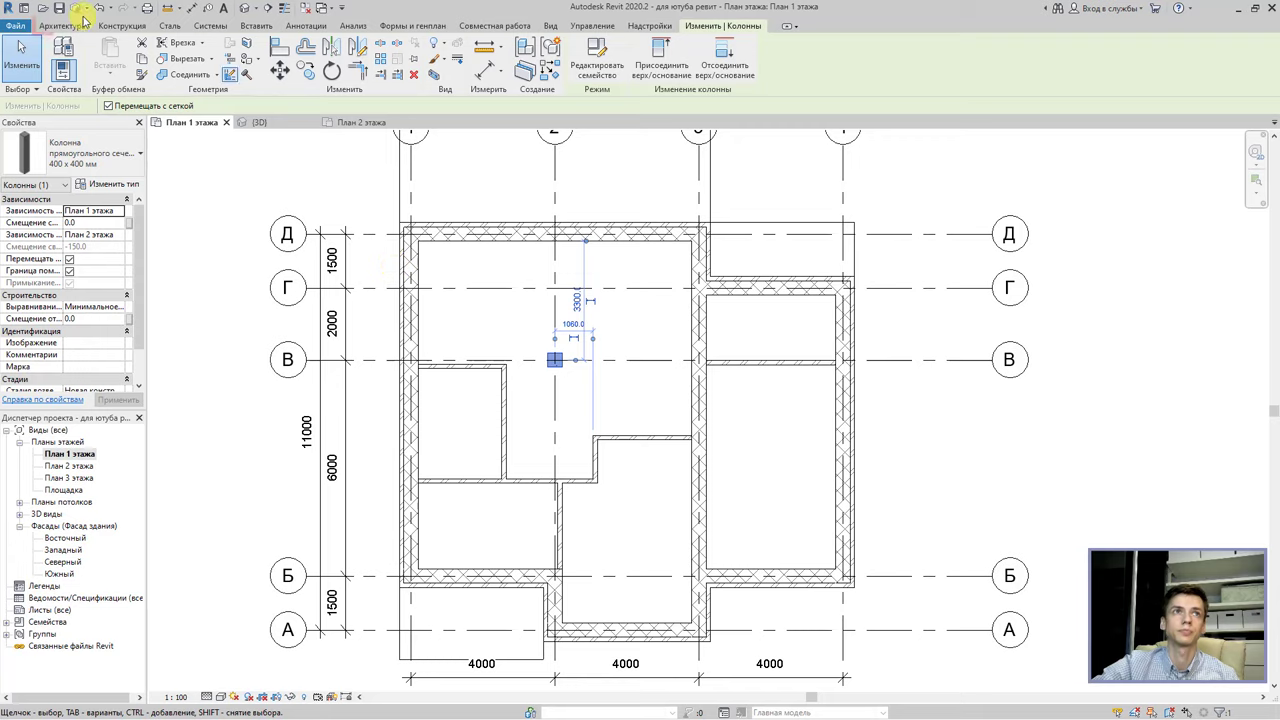
Start the Door tool and review door sizes, with Одиночные-Щитовые 0915 × 2134 мм current.
click(65, 26)
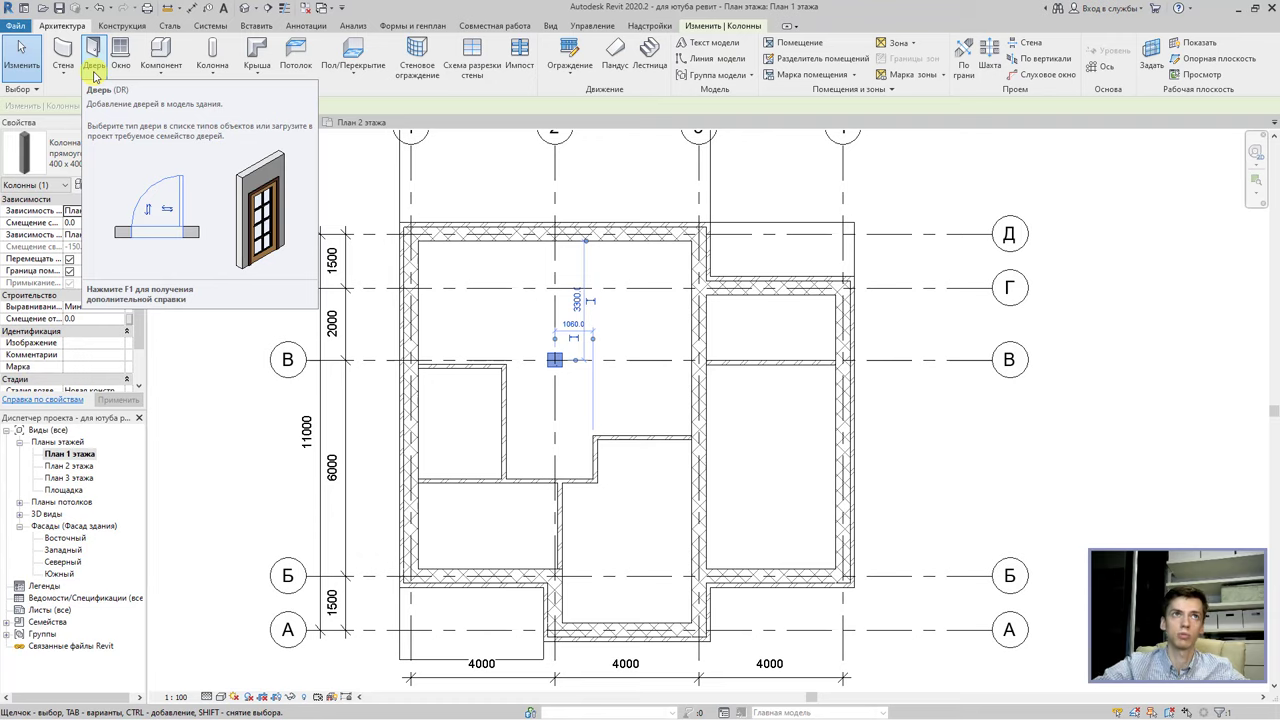
click(93, 60)
mouse_move(80, 152)
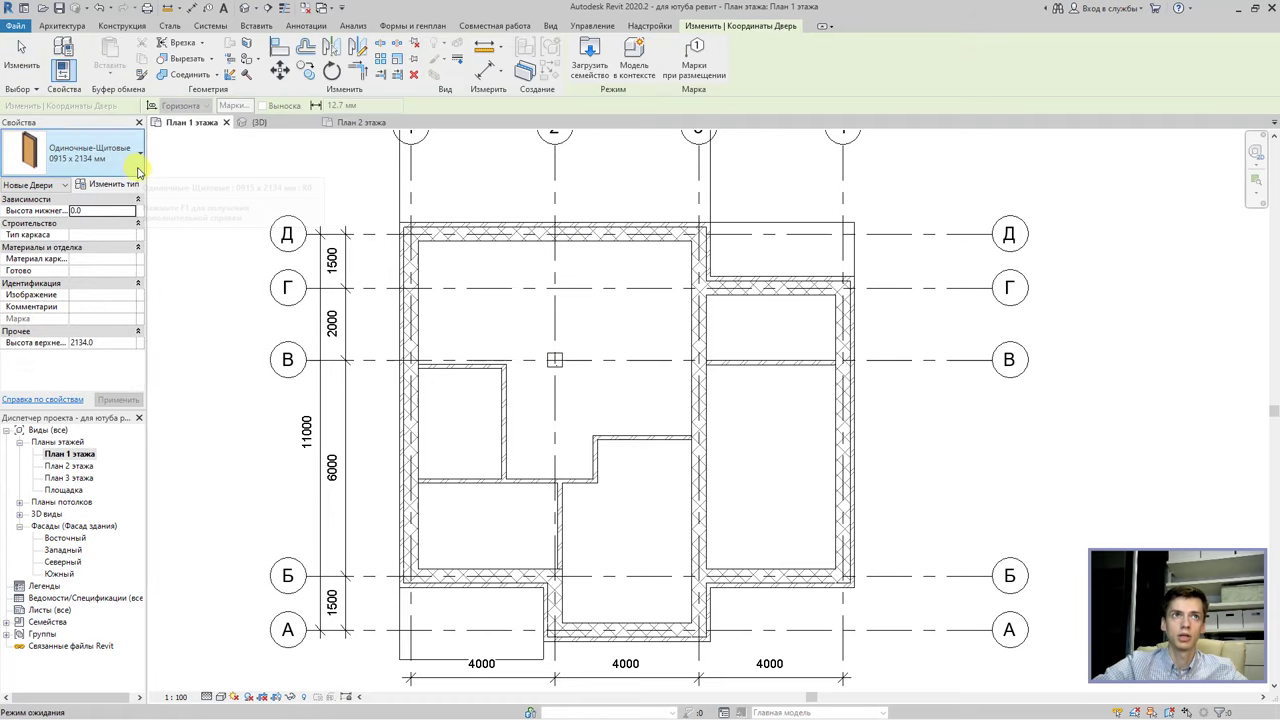
click(133, 170)
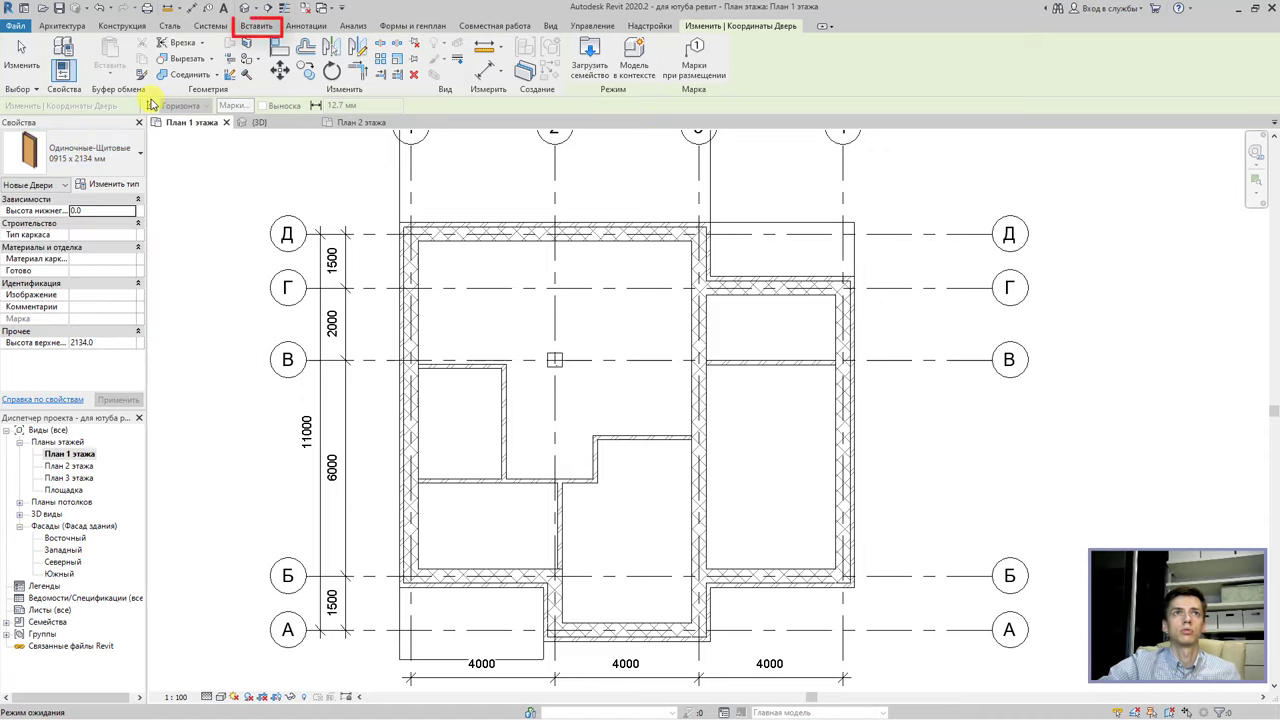
Open Load Family from the Insert tab and preview families in the Двери folder.
click(257, 28)
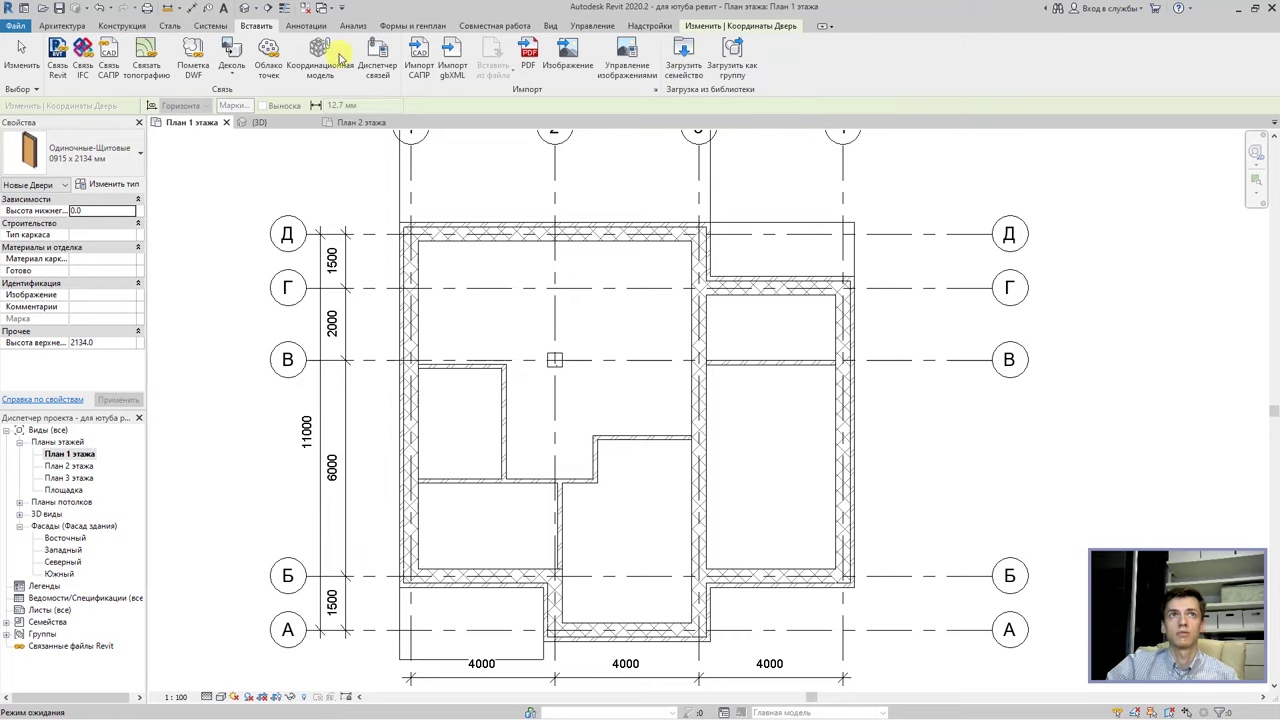
click(698, 63)
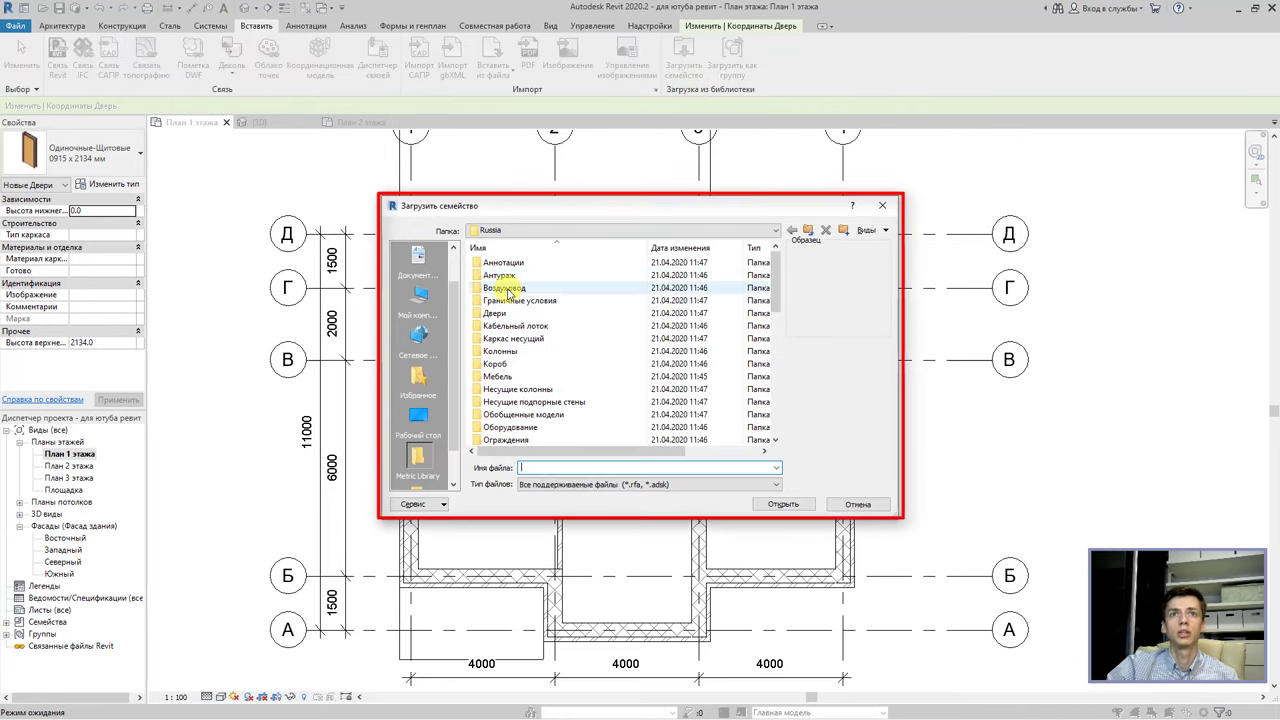
scroll(505, 330, down, 4)
scroll(540, 370, down, 5)
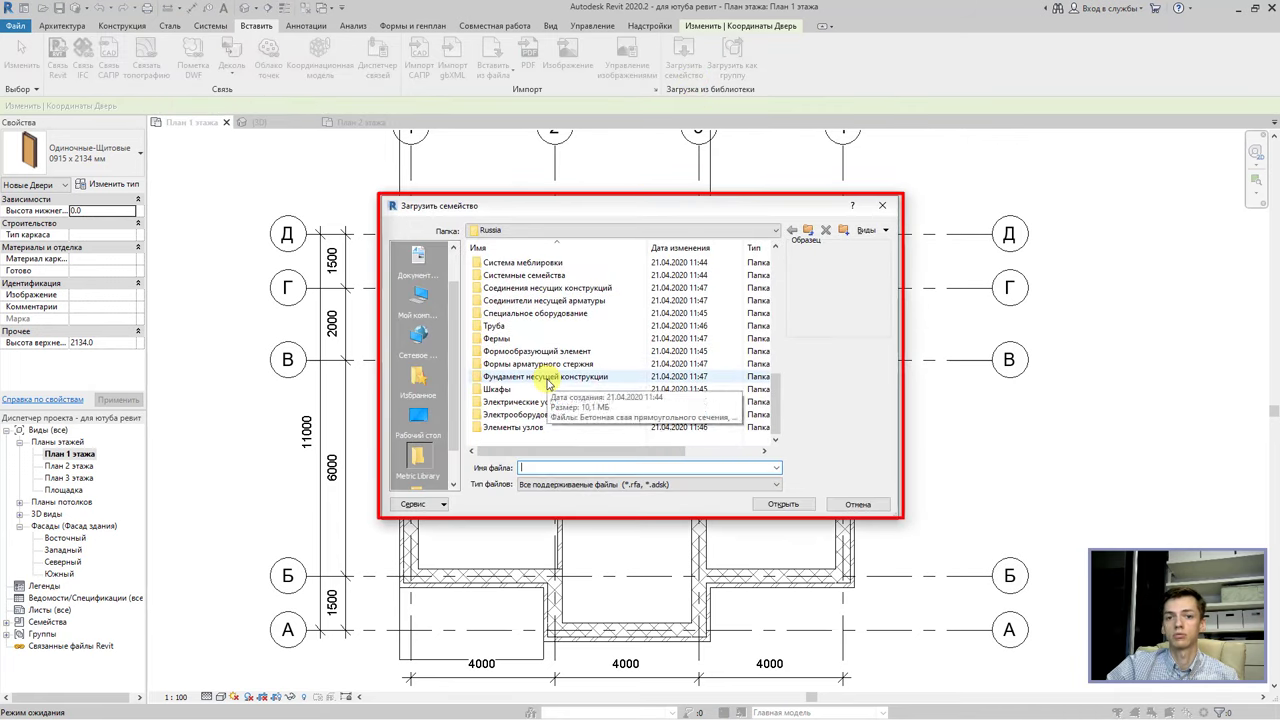
scroll(548, 383, up, 3)
scroll(545, 375, up, 3)
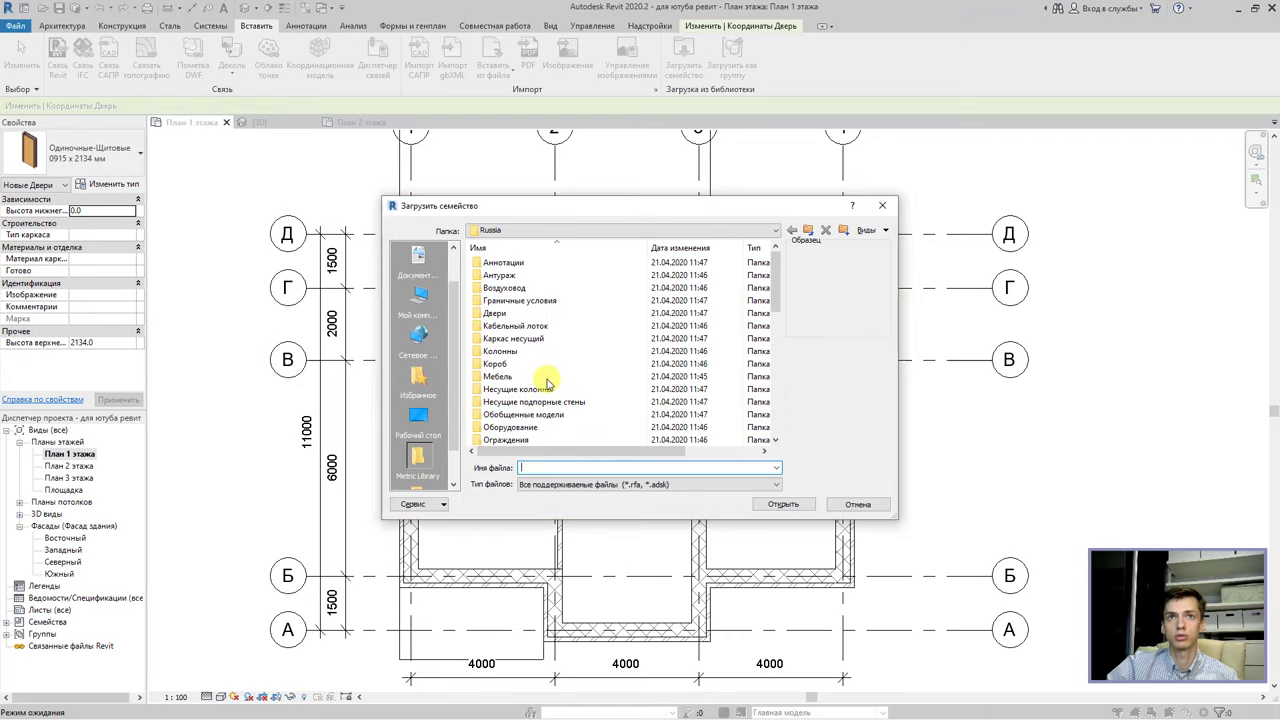
scroll(532, 360, up, 3)
double_click(521, 316)
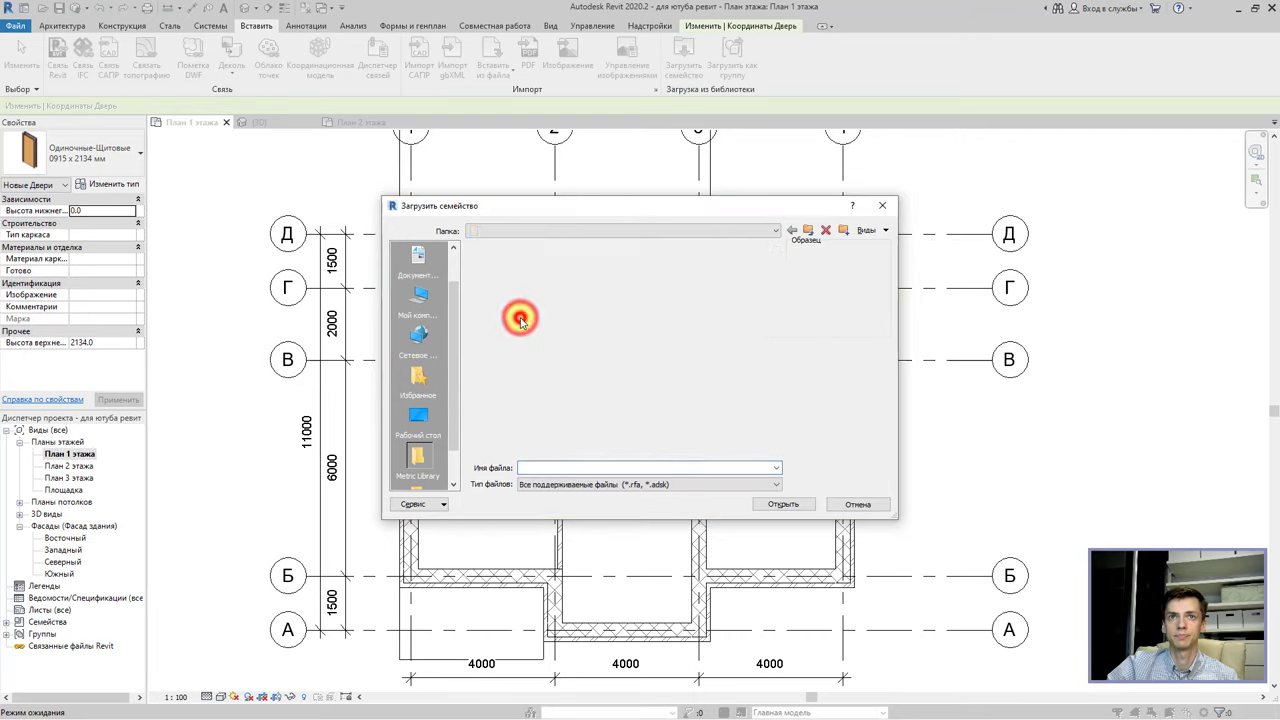
click(526, 315)
click(529, 326)
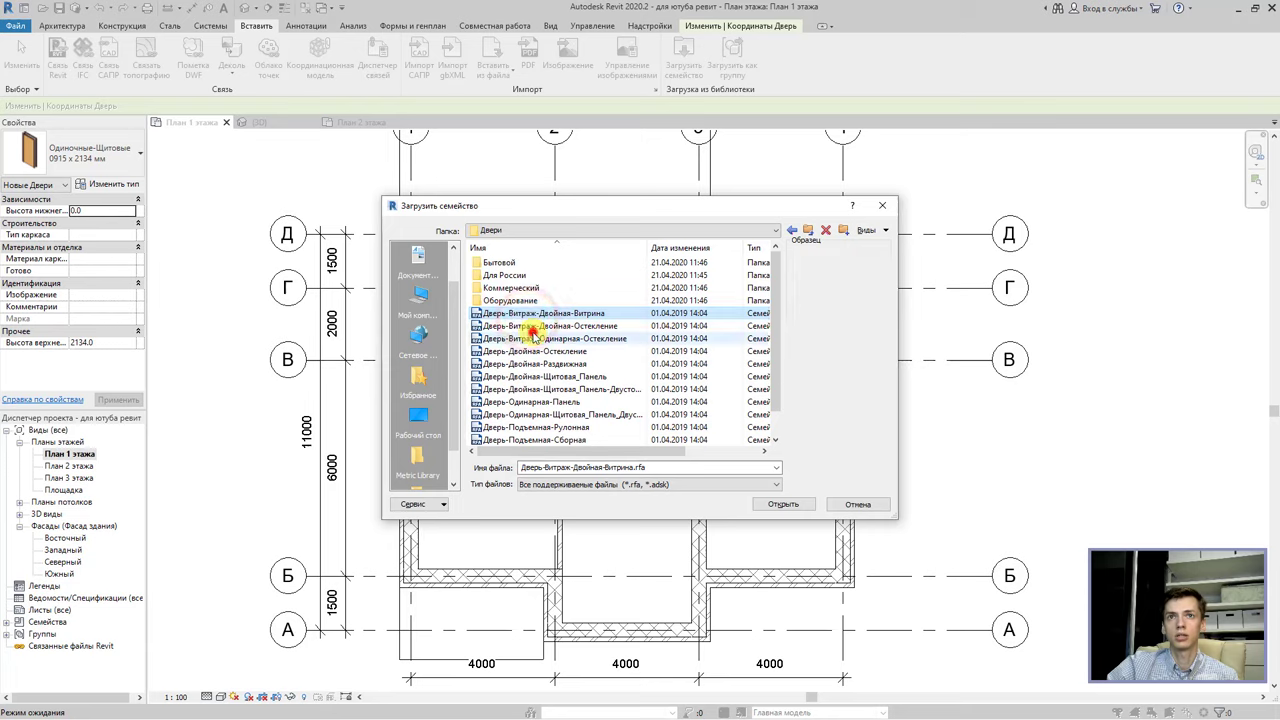
scroll(506, 334, down, 1)
click(527, 352)
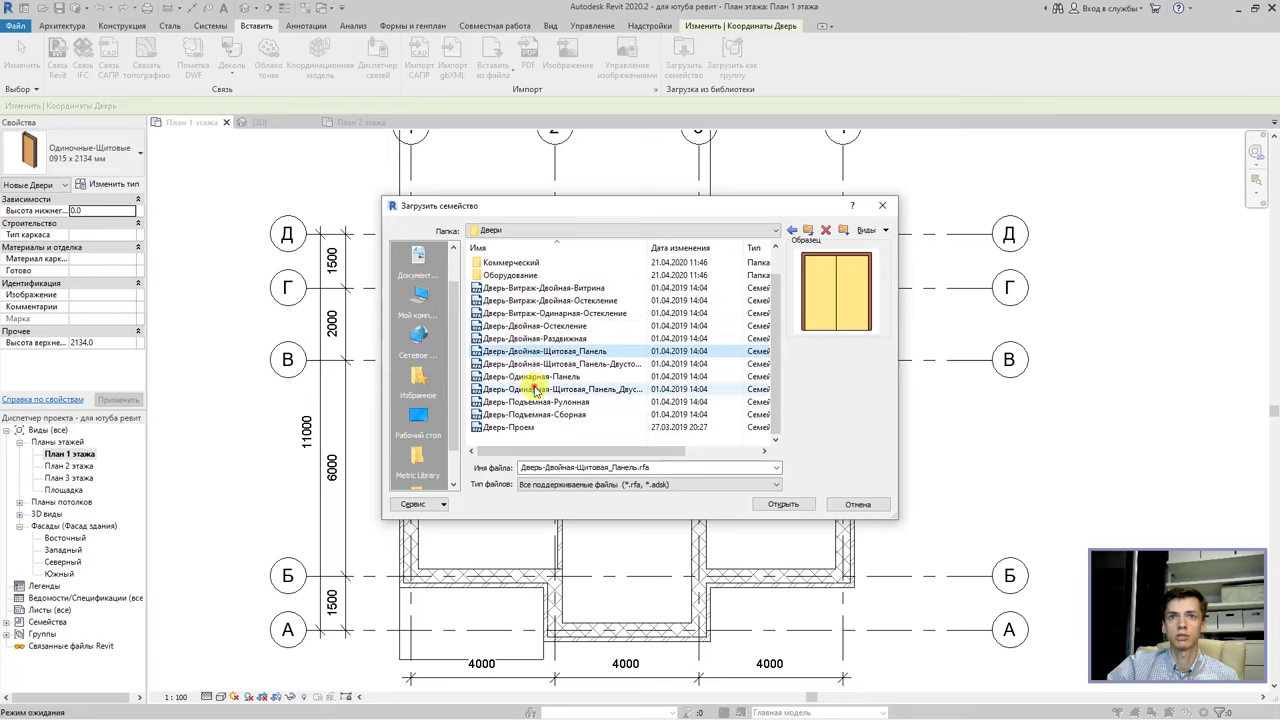
click(530, 388)
scroll(530, 380, up, 1)
Browse the Для России / ГОСТ 24698-81 door families and the Оборудование hardware folder.
double_click(521, 279)
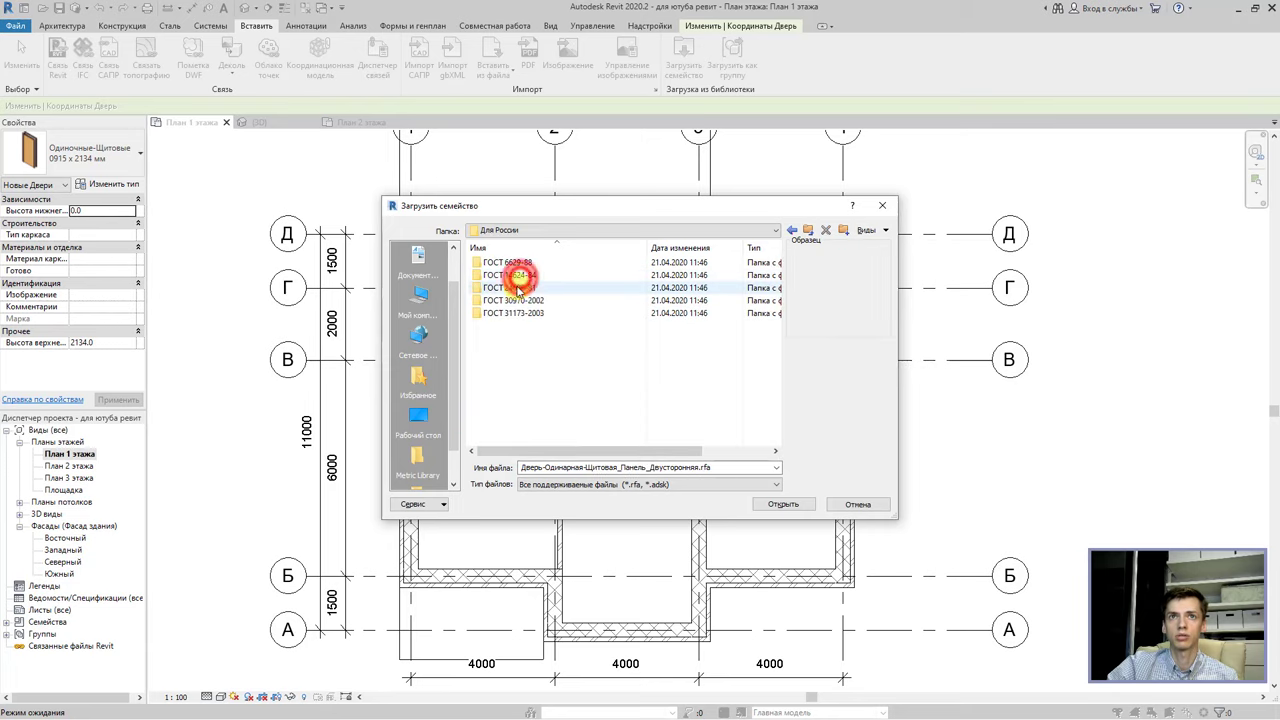
double_click(521, 286)
click(519, 300)
scroll(522, 320, down, 2)
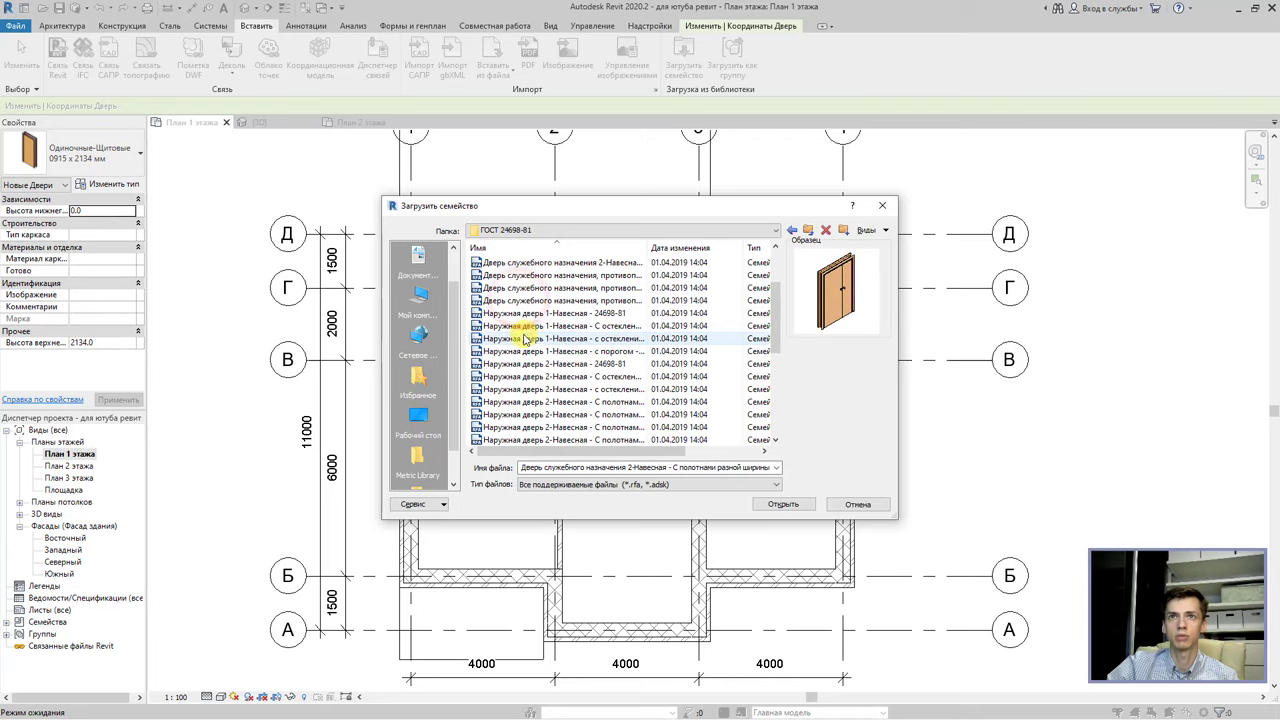
click(520, 336)
click(523, 376)
click(528, 414)
scroll(523, 408, down, 1)
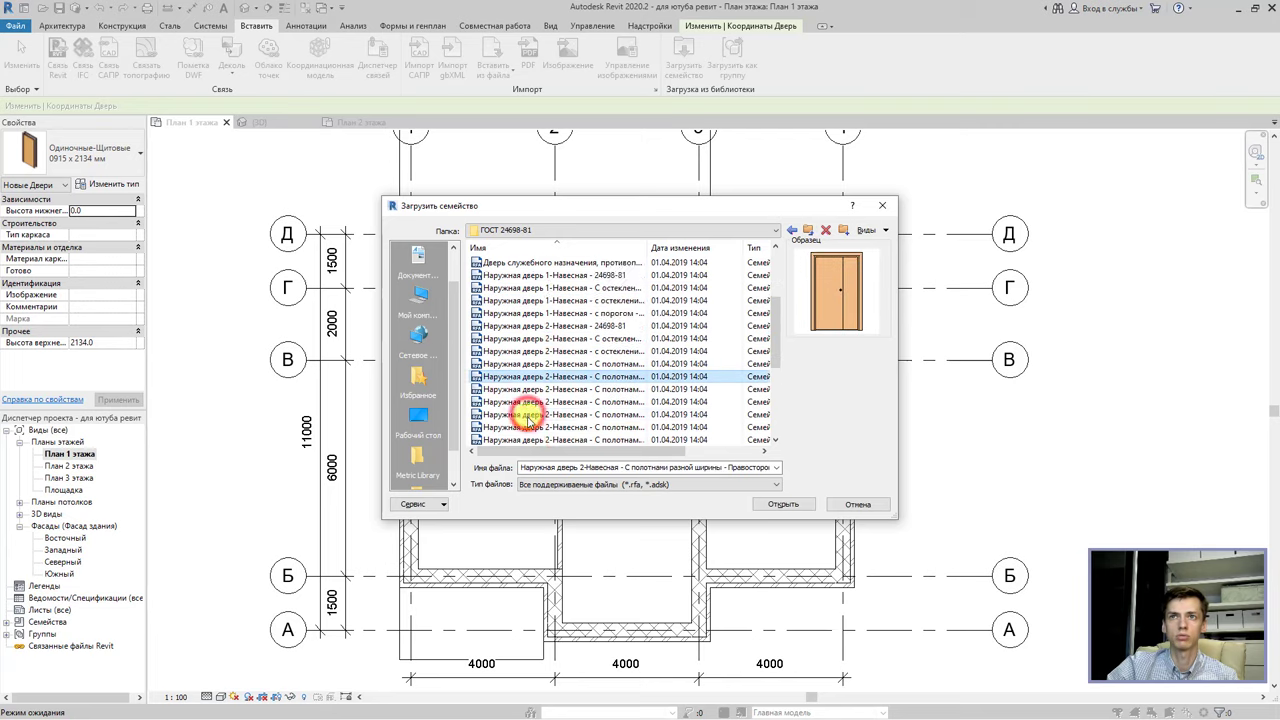
scroll(523, 408, down, 1)
click(793, 231)
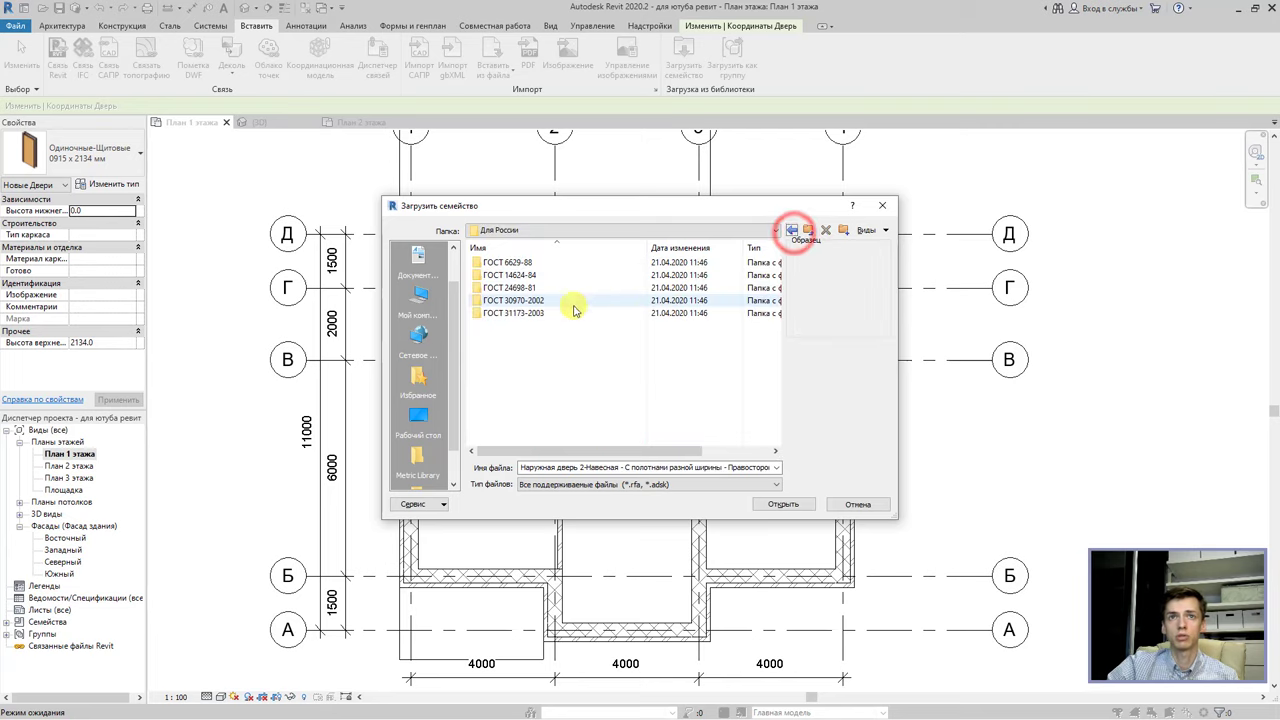
click(791, 231)
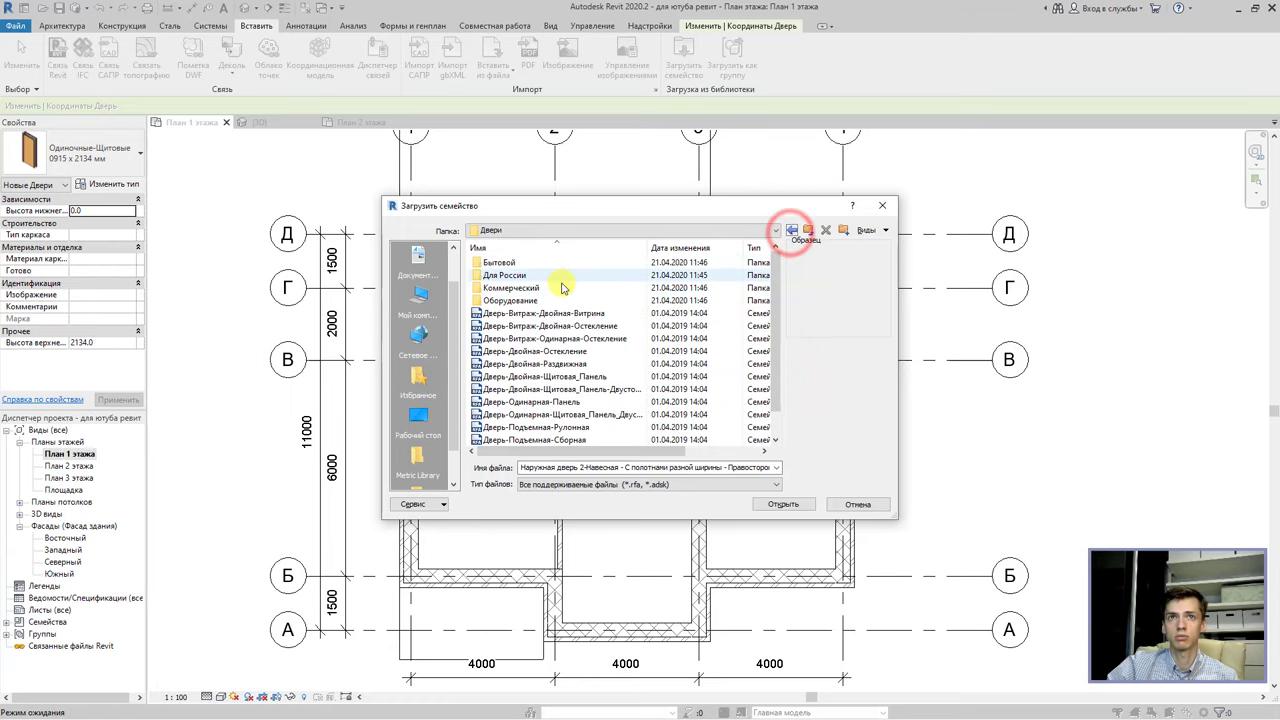
double_click(520, 300)
click(523, 300)
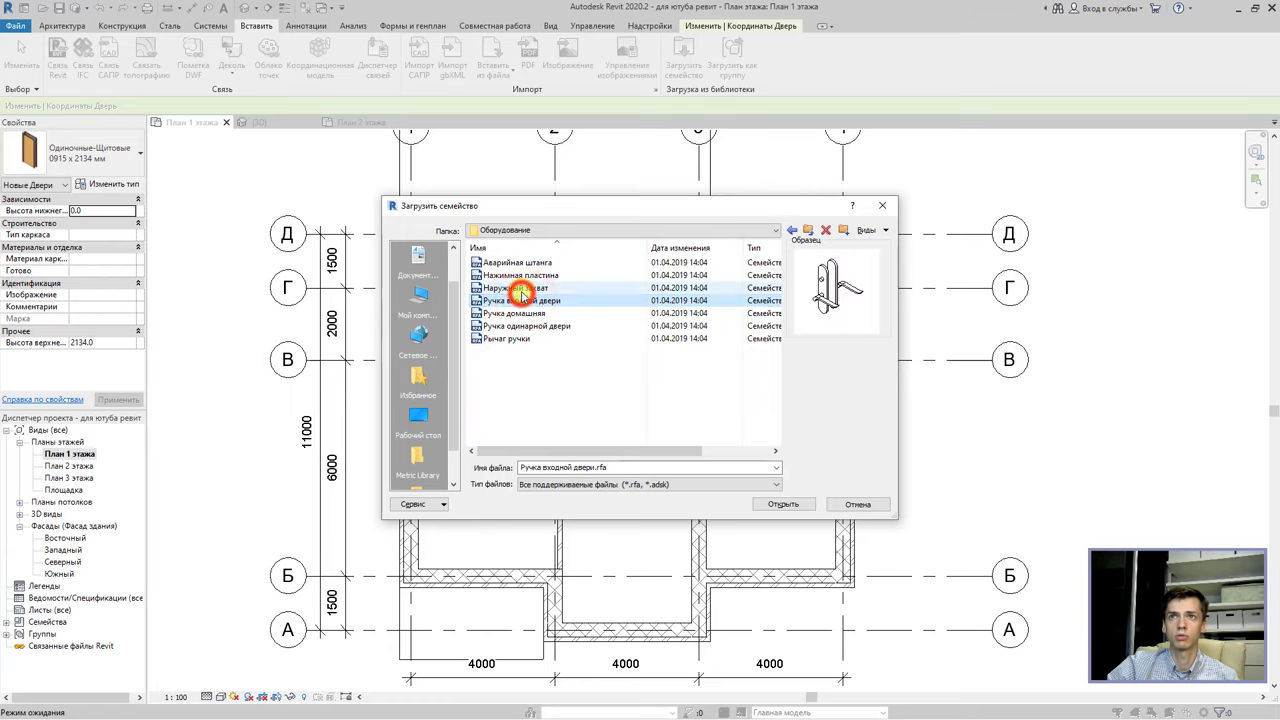
click(520, 275)
click(789, 231)
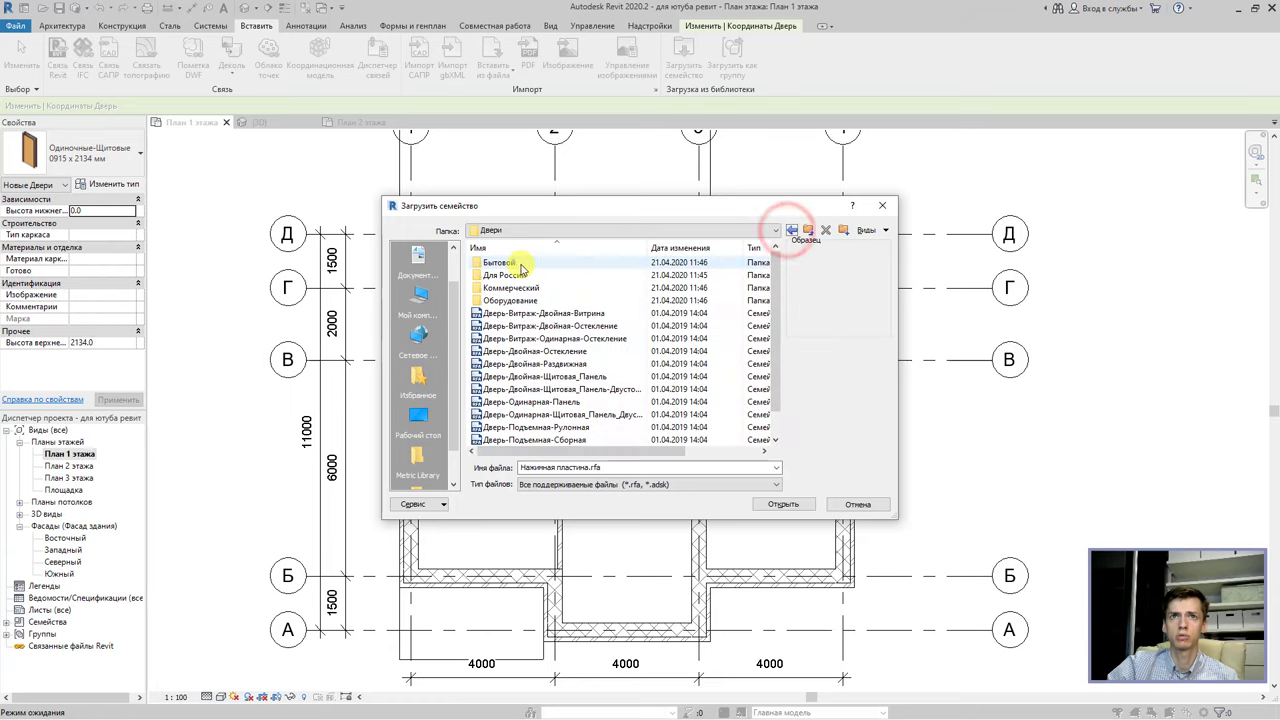
Load Дверь-Внутренняя-Одинарная-Полное остекление-Дерево.rfa from the Бытовой folder.
double_click(515, 262)
click(515, 276)
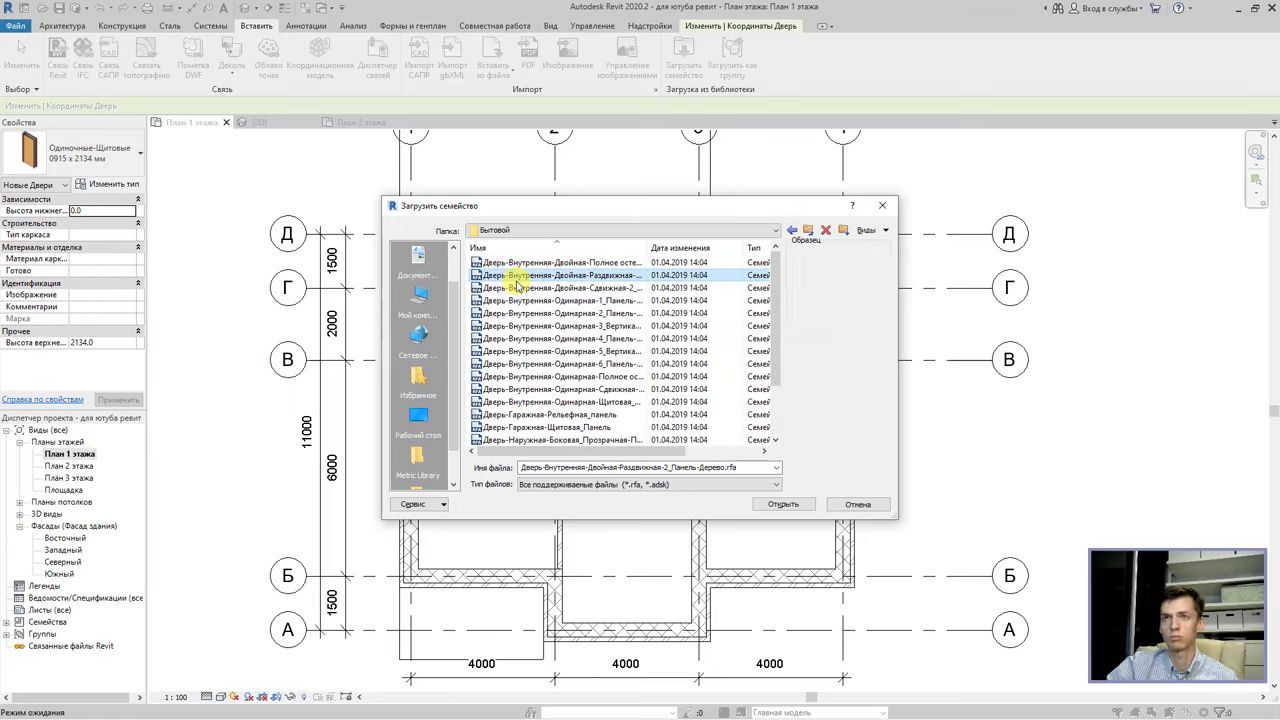
key(Down)
key(Down)
key(Down)
key(Down)
key(Down)
key(Down)
key(Down)
key(Down)
key(Down)
key(Up)
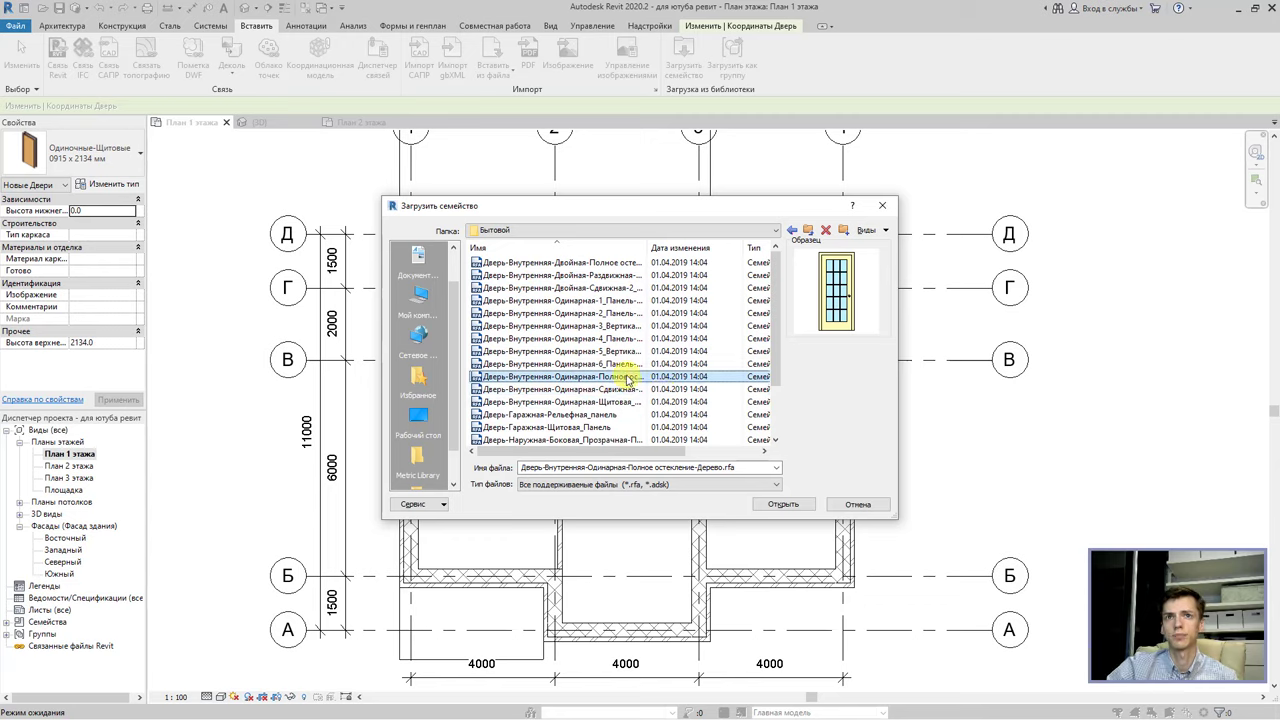
mouse_move(548, 377)
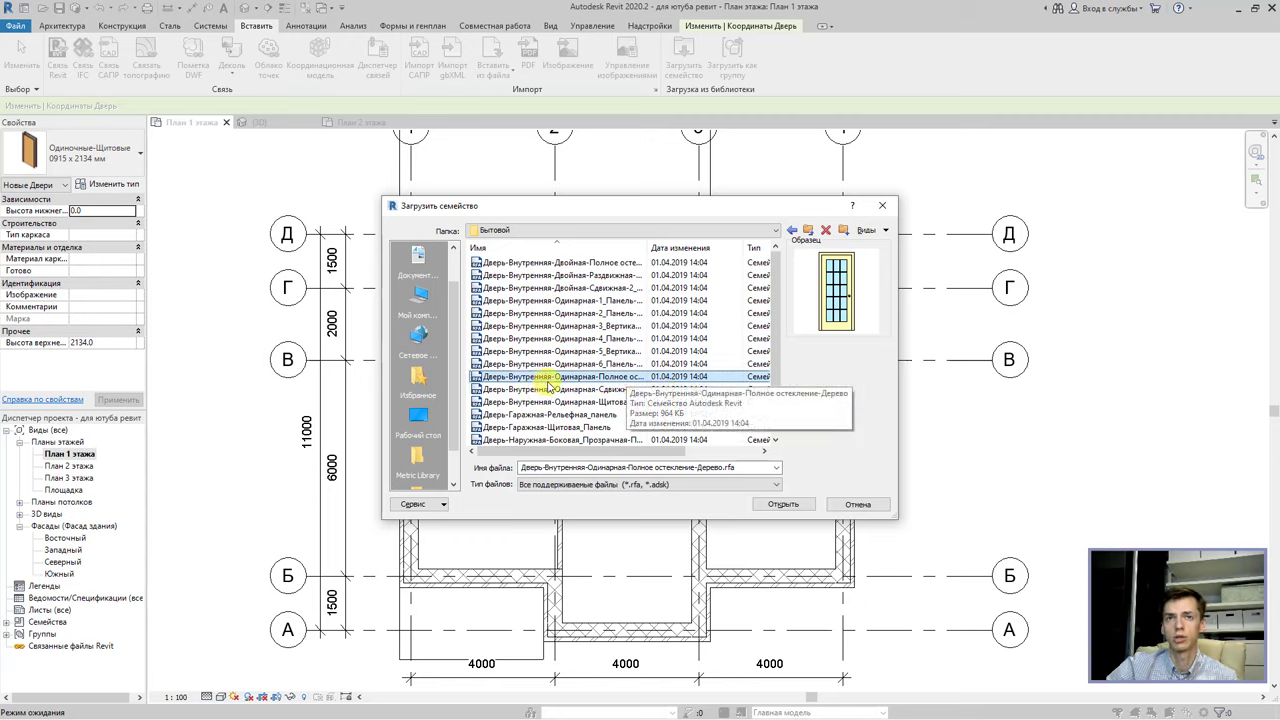
click(785, 503)
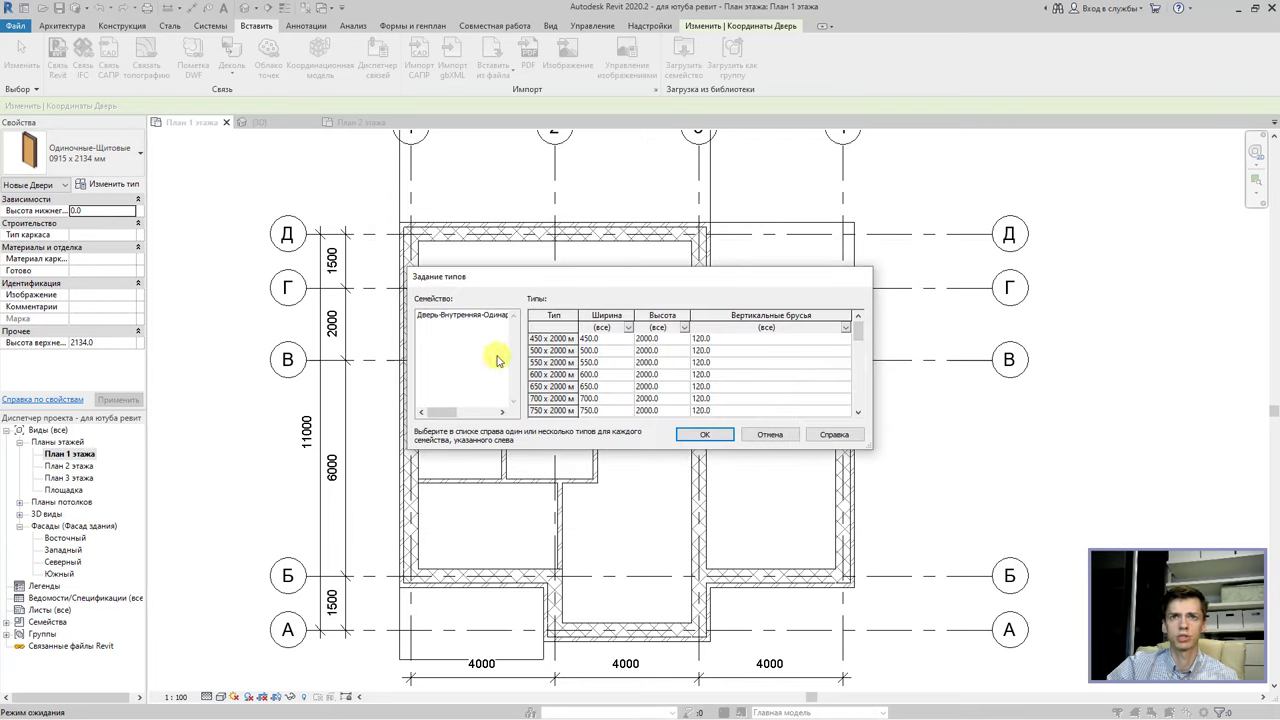
Confirm the glazed door's types in Задание типов and exit the running door placement.
click(700, 433)
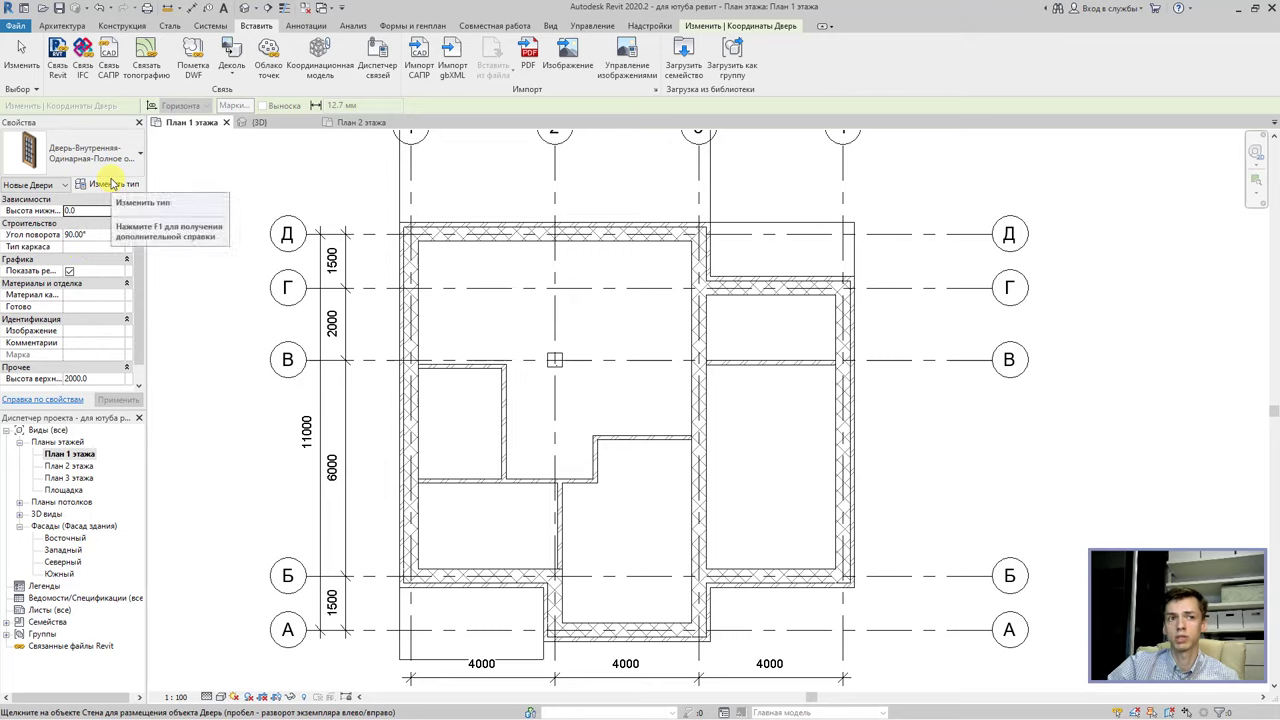
key(Escape)
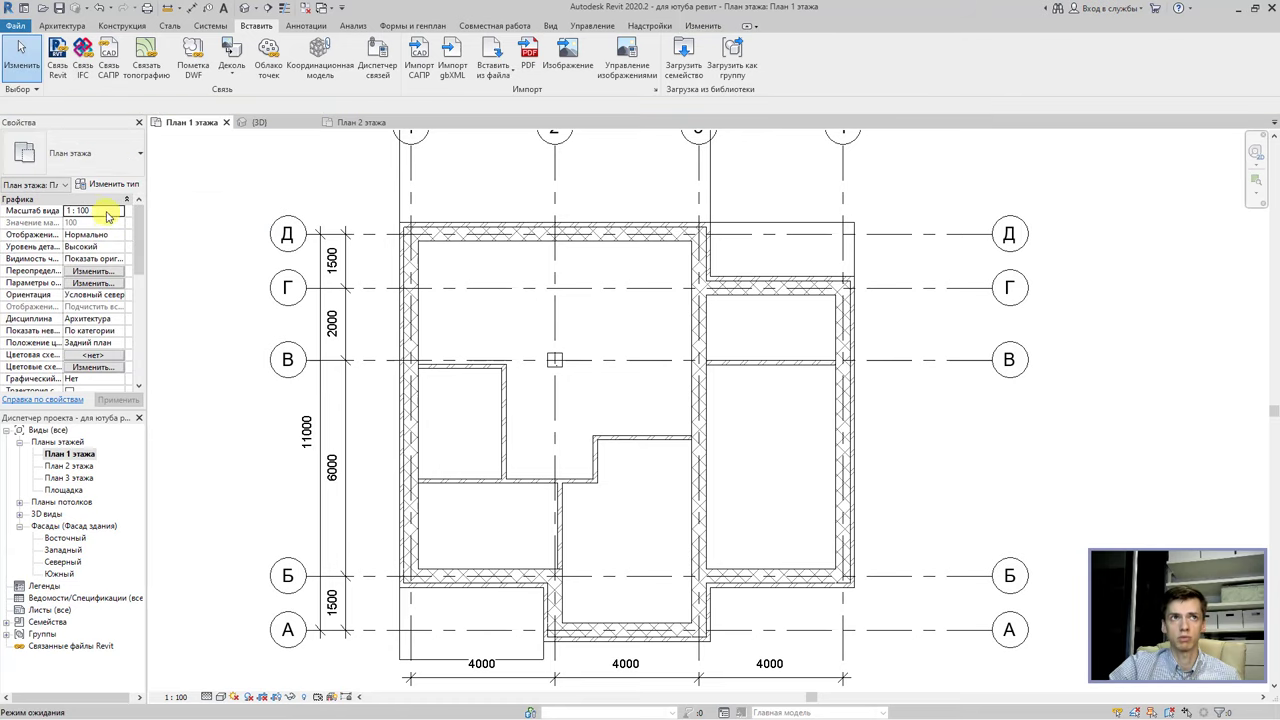
click(66, 28)
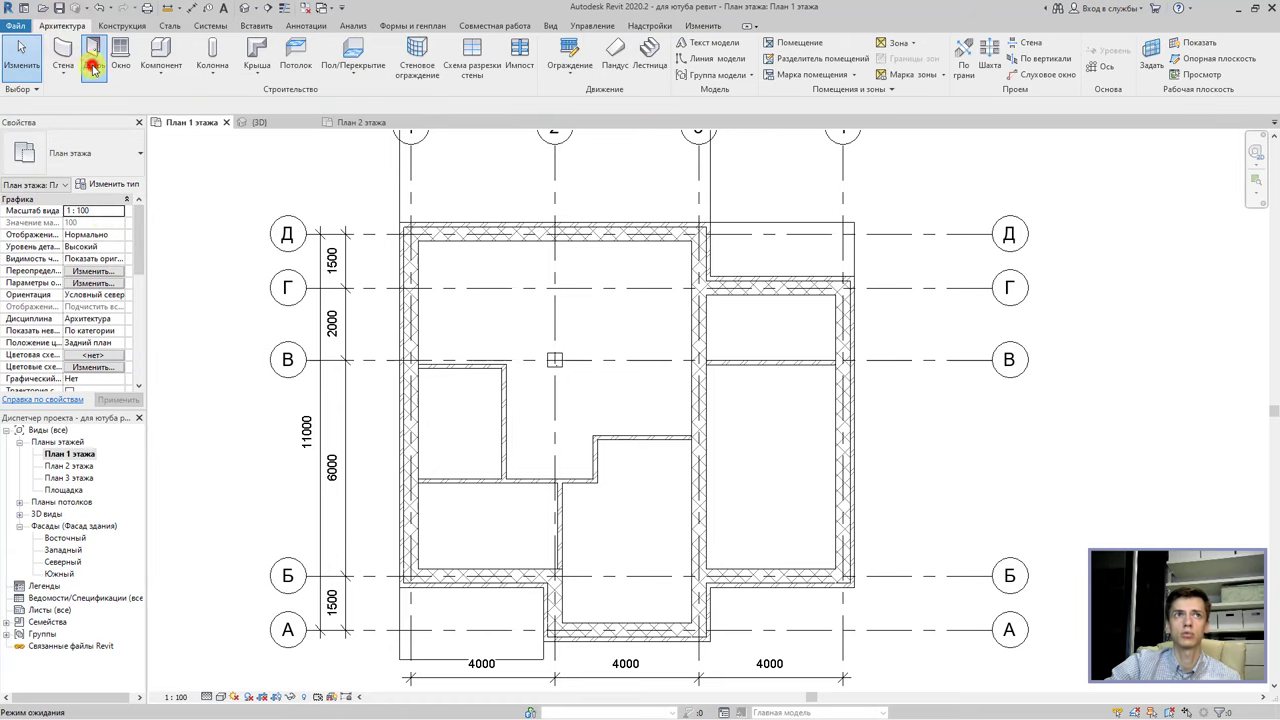
Restart the Door tool with the glazed door type and open its type properties (800 × 2000).
click(94, 50)
click(128, 160)
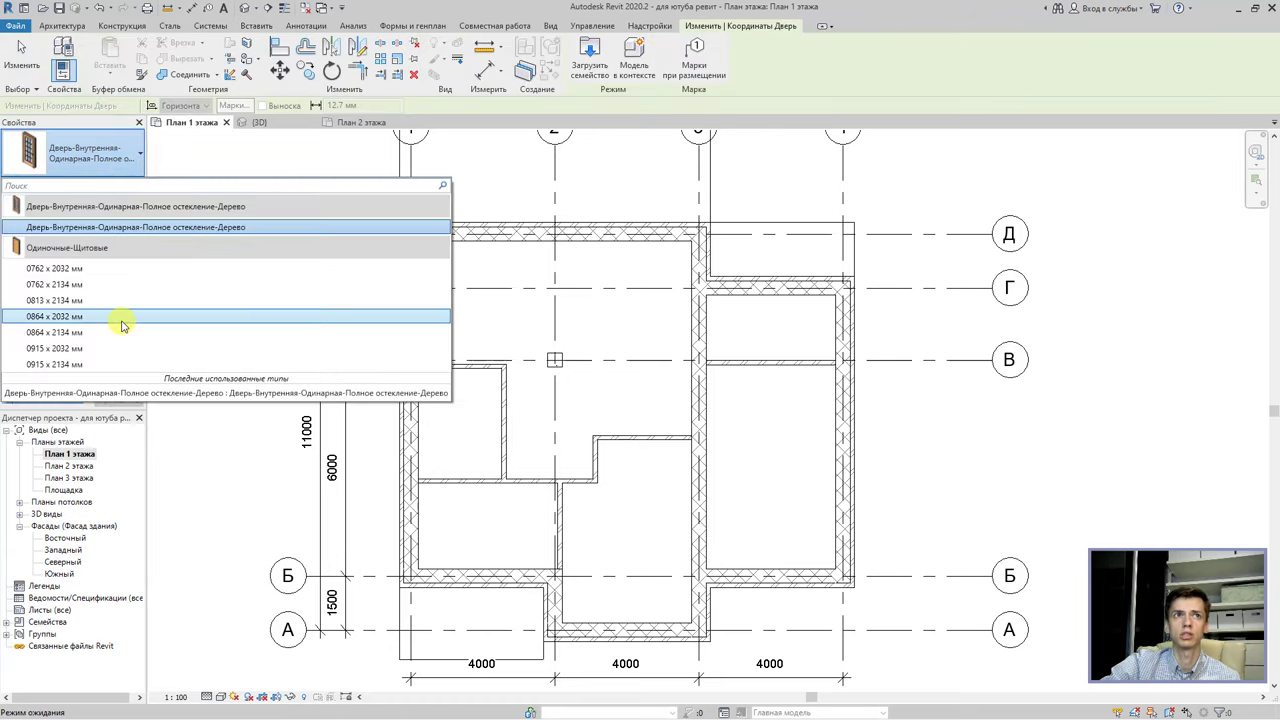
click(122, 160)
click(95, 145)
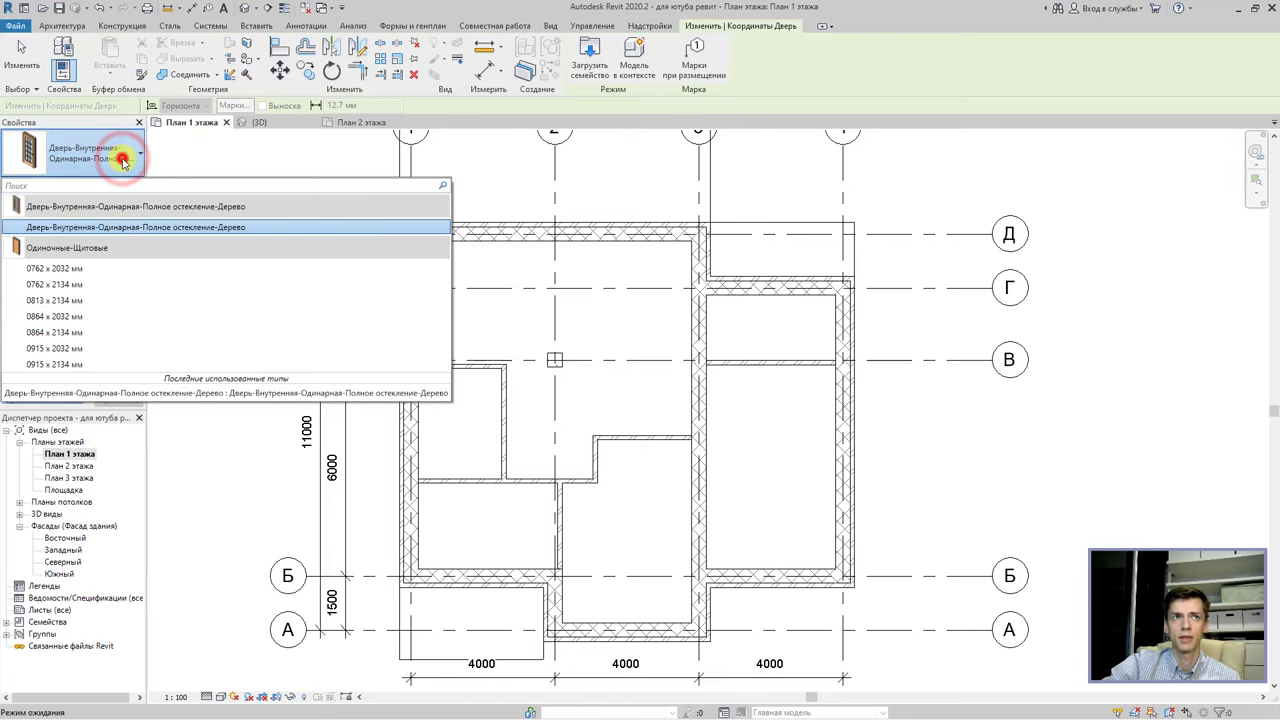
click(114, 185)
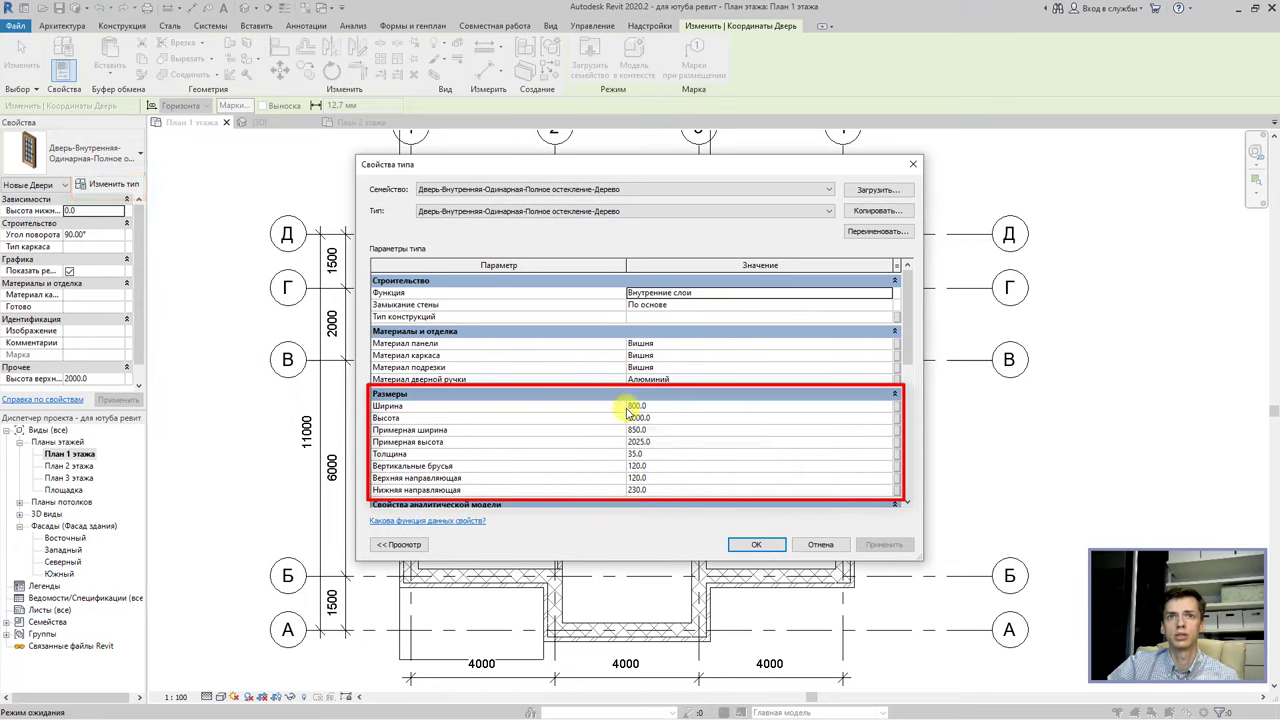
Set the glazed door's Примерная высота to 2100 and Примерная ширина to 1000, then apply.
click(655, 442)
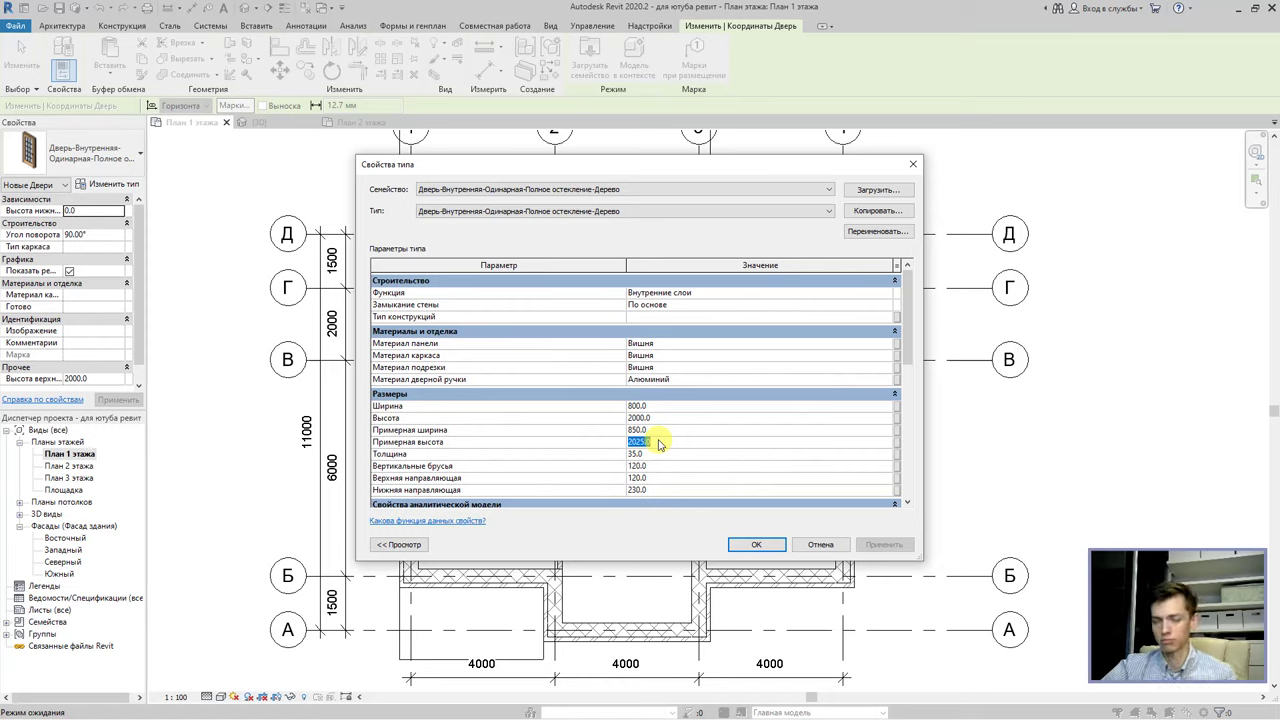
text(210)
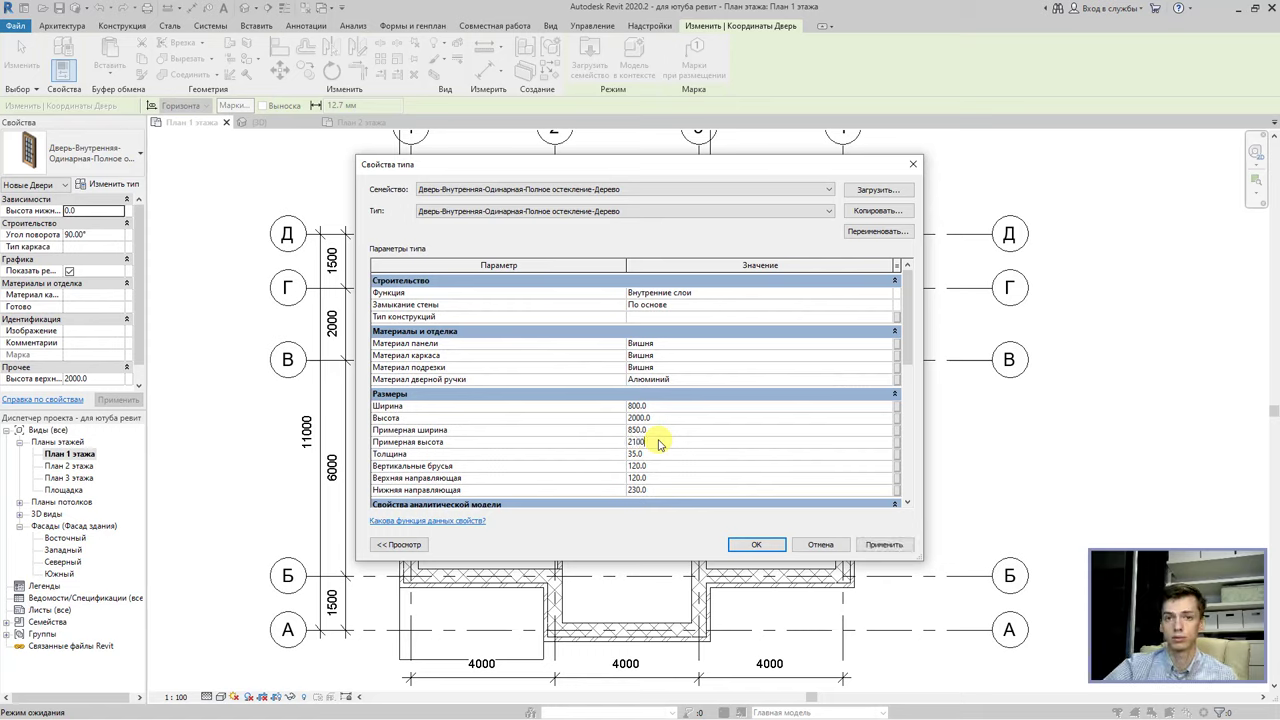
click(647, 435)
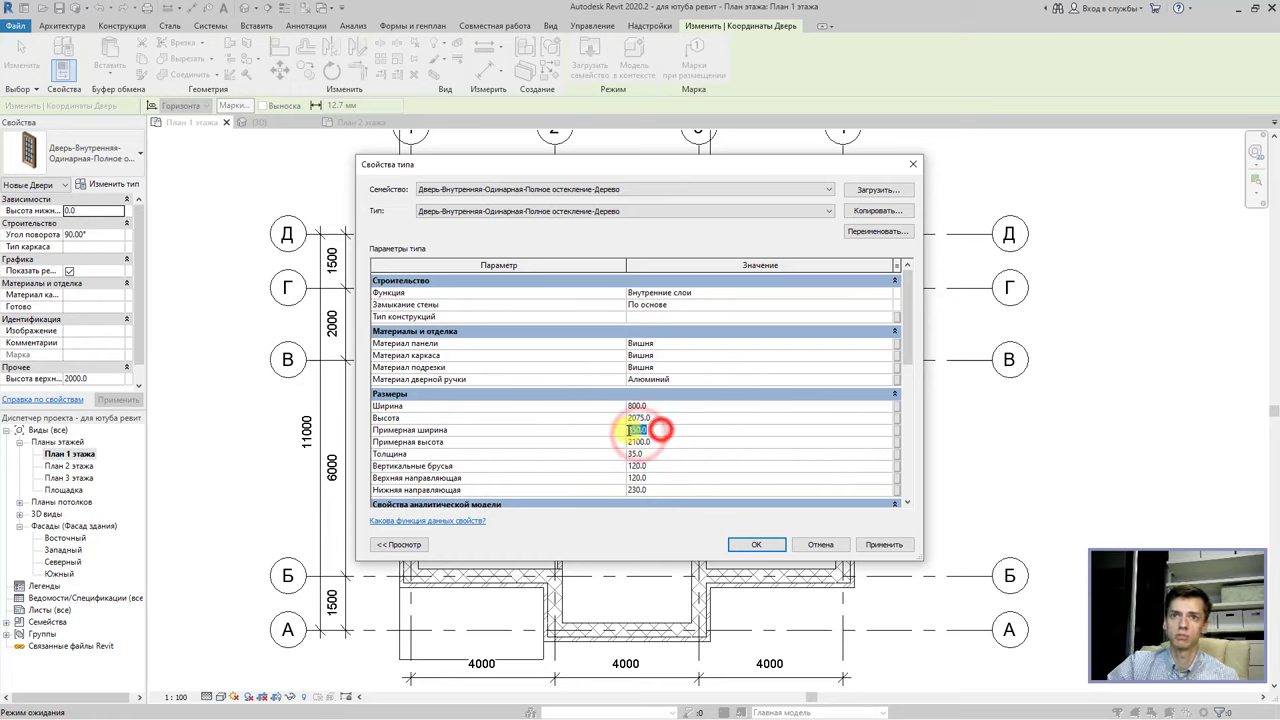
text(120)
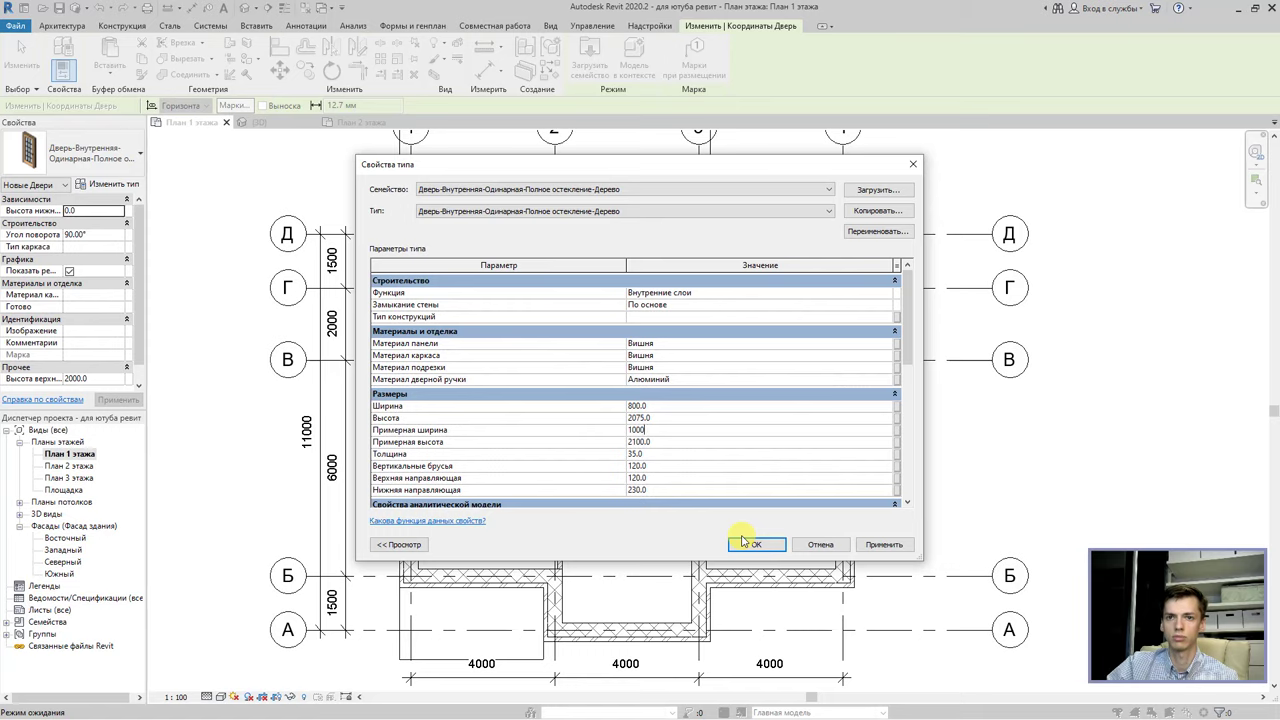
click(745, 543)
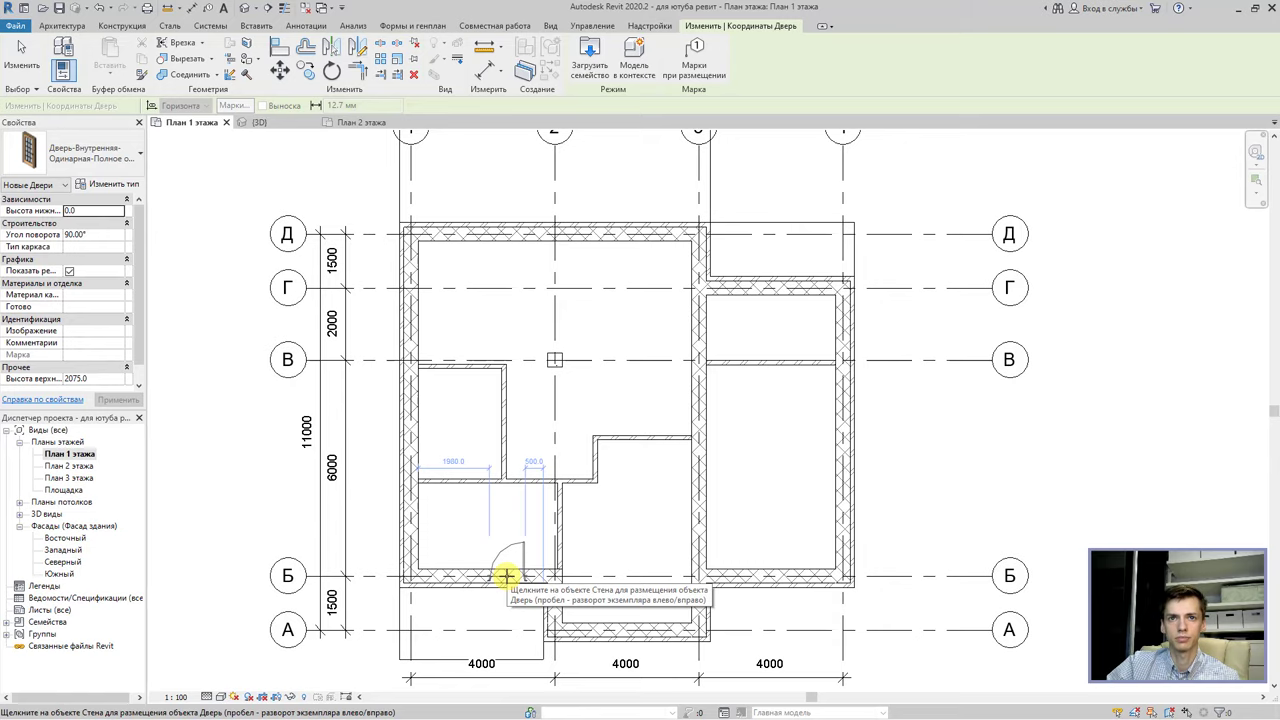
Place the glazed door in the wall along grid Б and finish door placement.
click(506, 577)
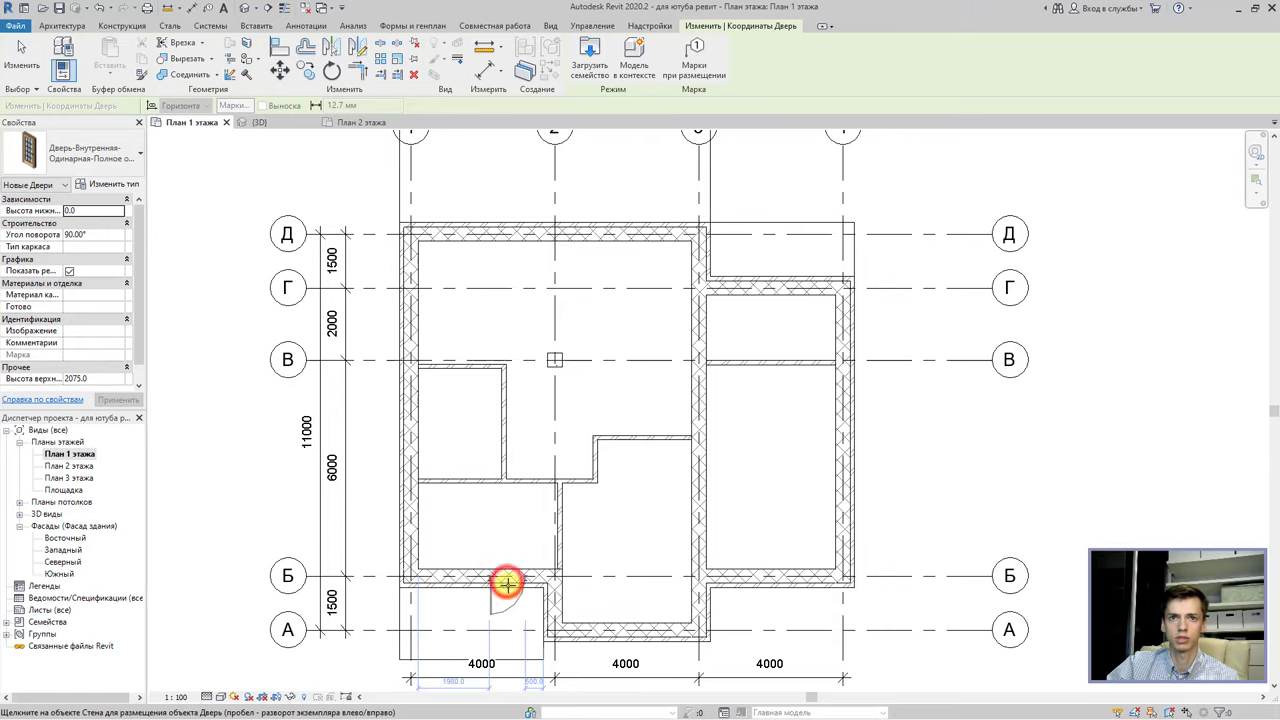
scroll(518, 603, up, 1)
scroll(518, 605, up, 1)
scroll(519, 607, up, 1)
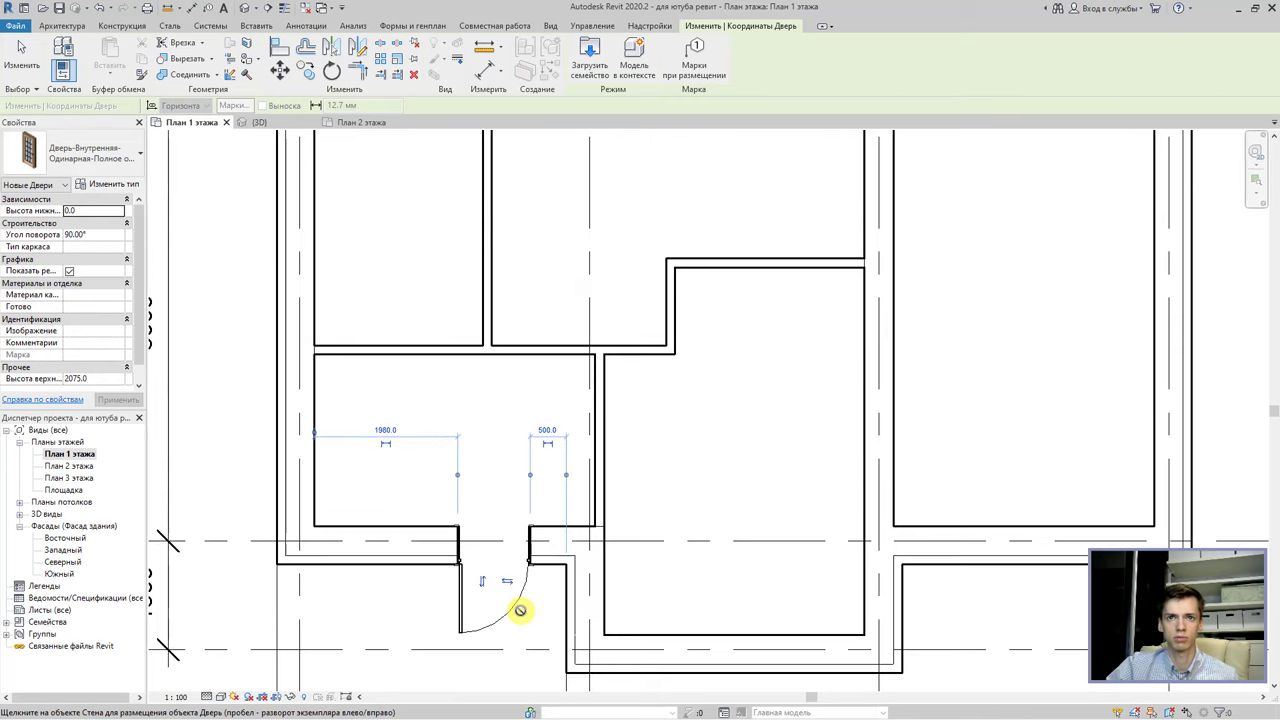
key(Escape)
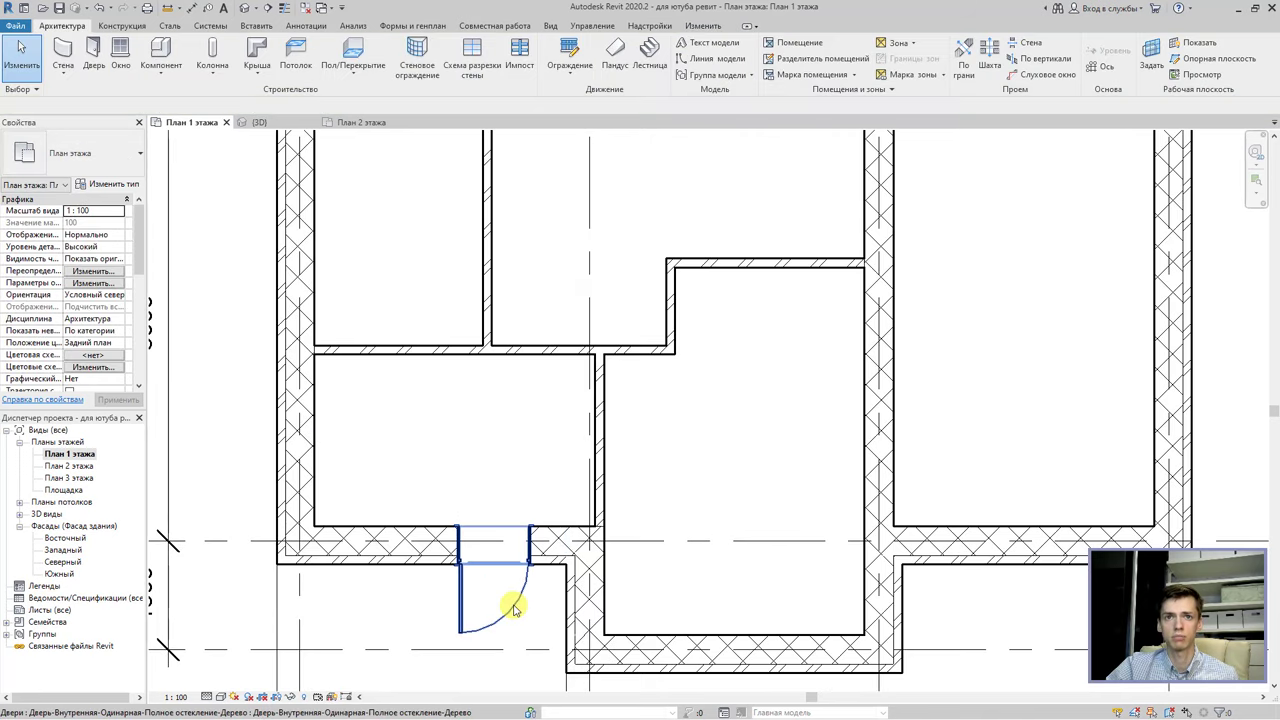
Flip the new door's hinge to the opposite side, then deselect it.
click(548, 474)
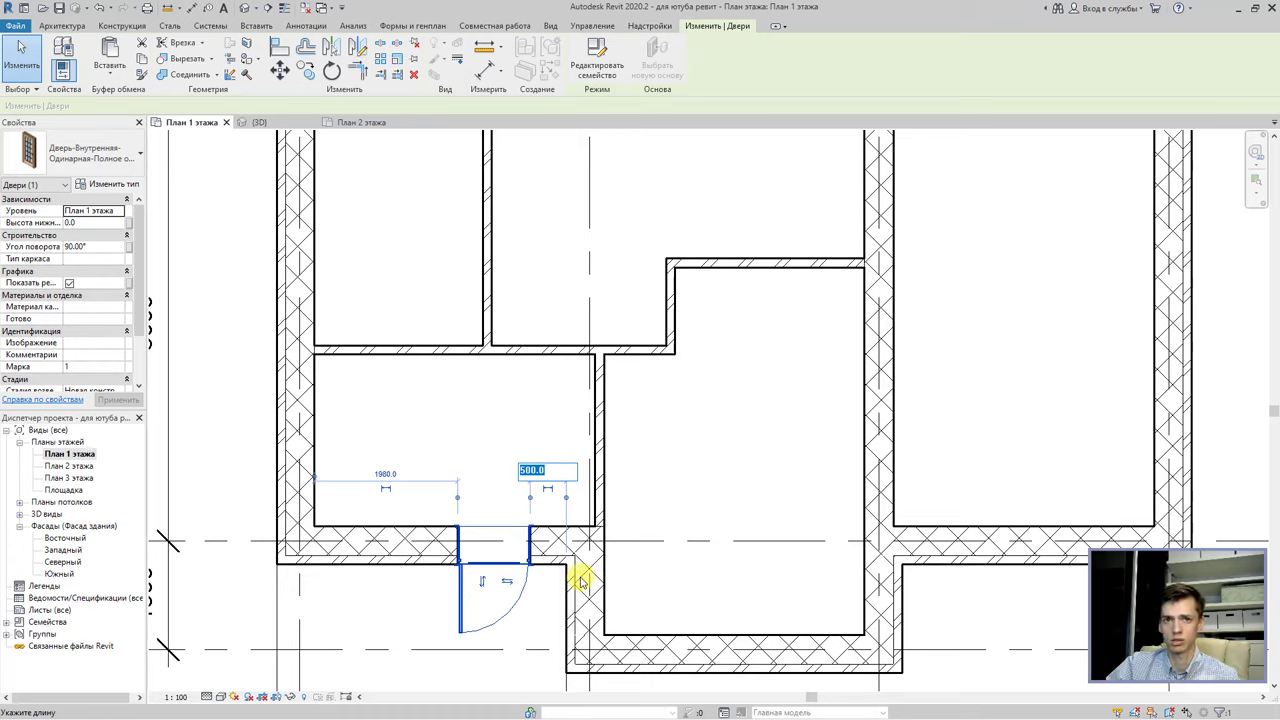
key(Escape)
click(511, 580)
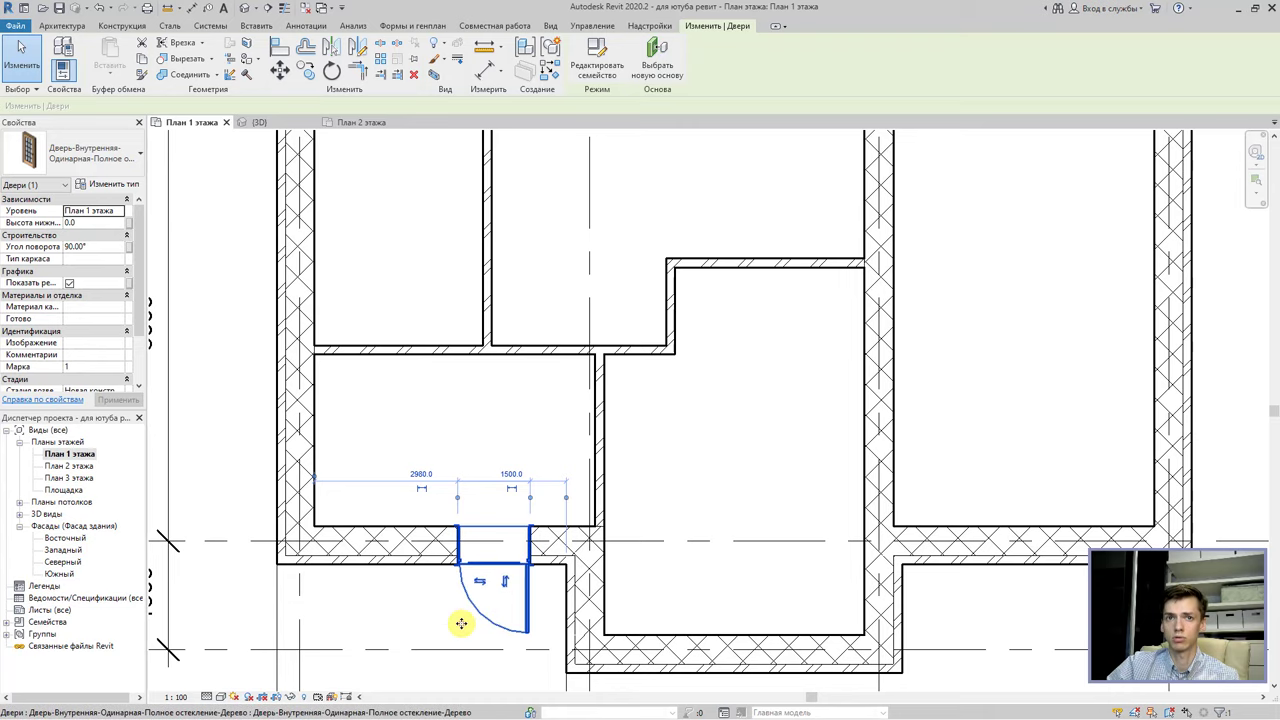
click(435, 610)
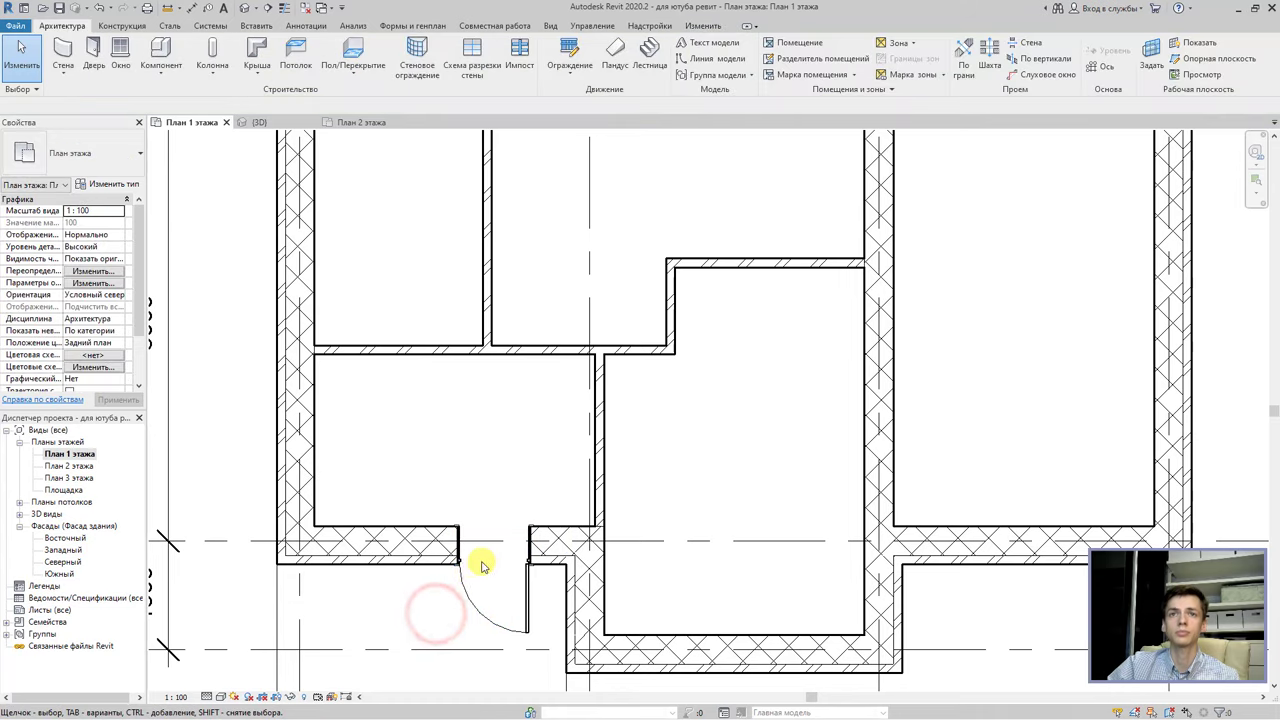
scroll(540, 485, down, 1)
scroll(530, 493, down, 1)
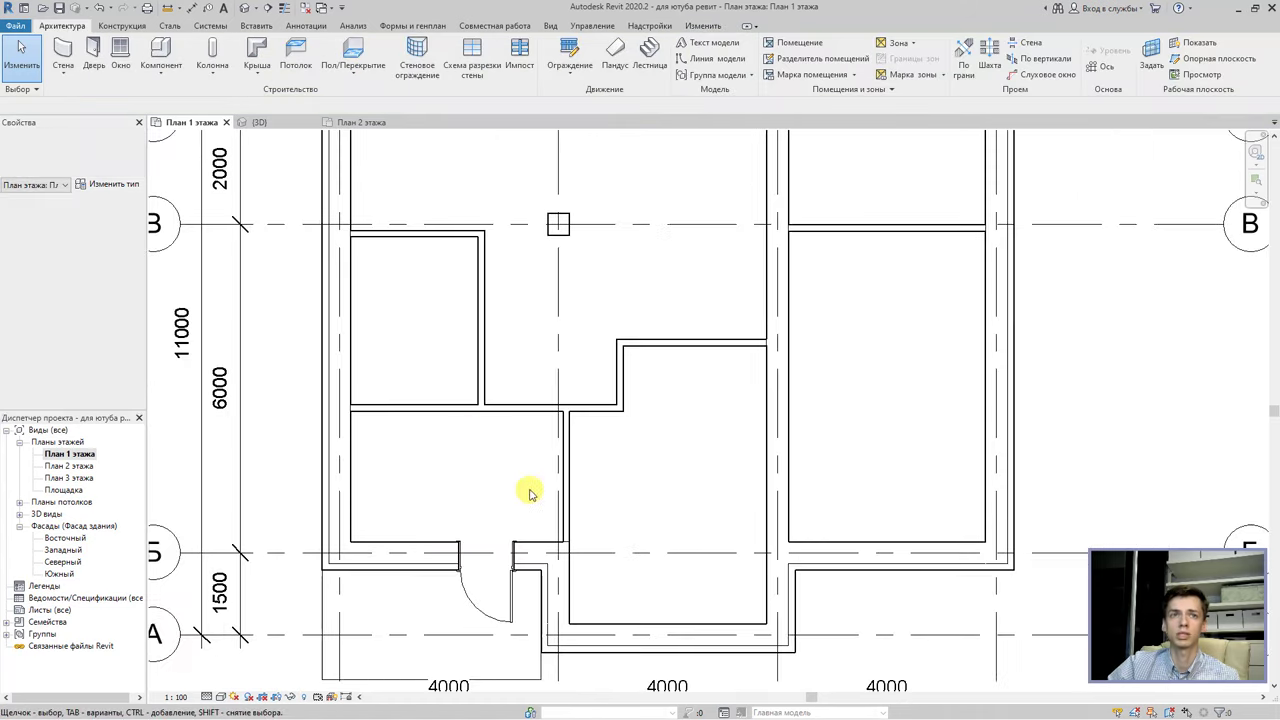
Place glazed doors in the Д wall near axis 1 and between axes 2–3, and in the Г wall near axis 4.
click(95, 68)
middle_drag(494, 240, 457, 514)
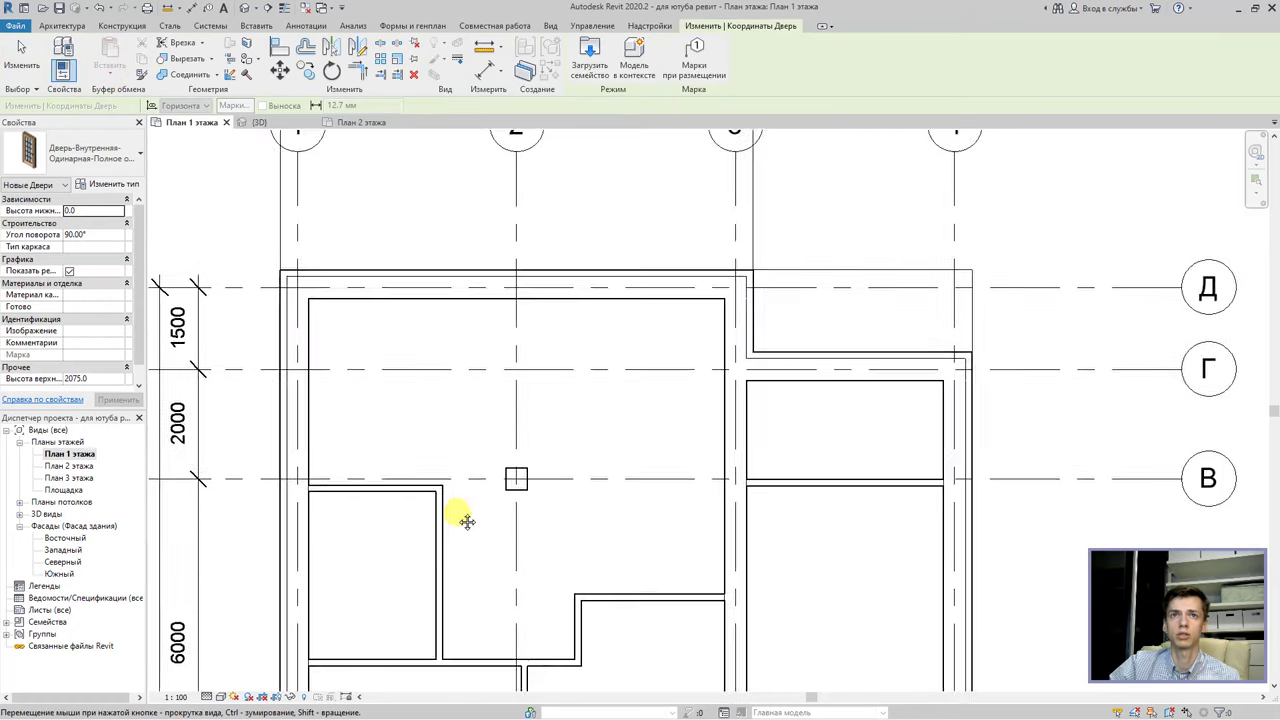
middle_drag(398, 277, 435, 393)
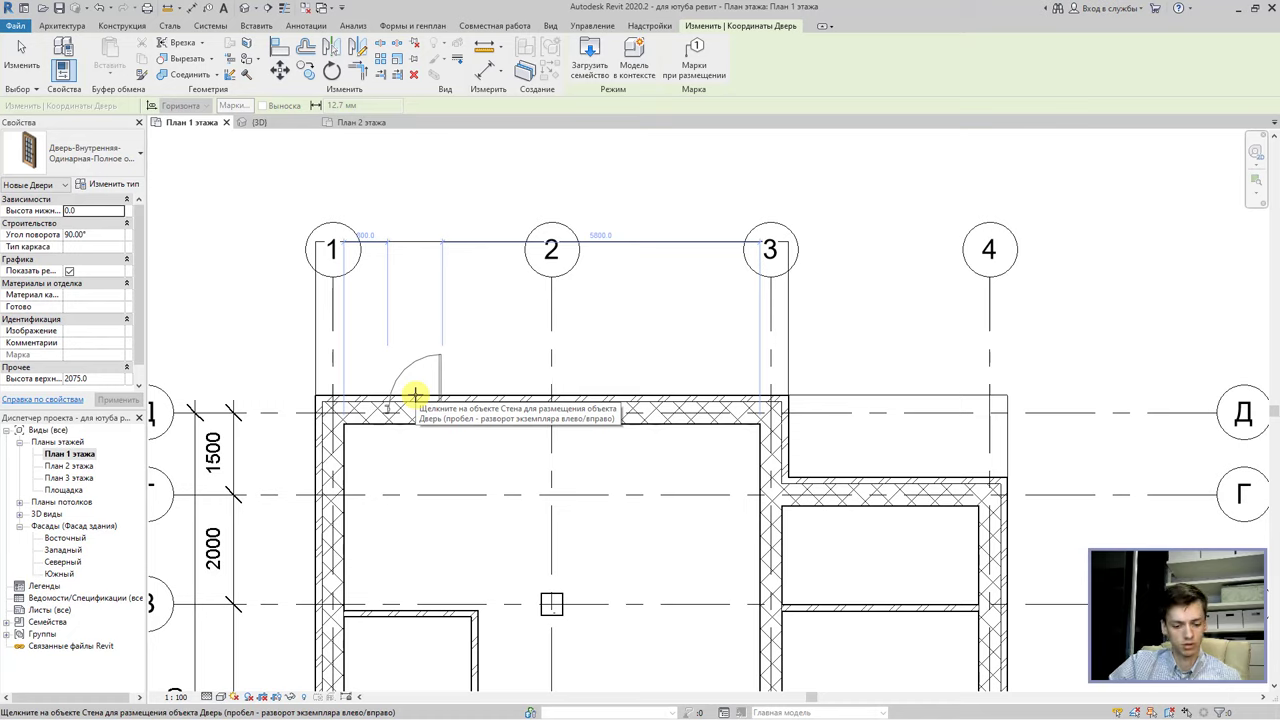
click(415, 395)
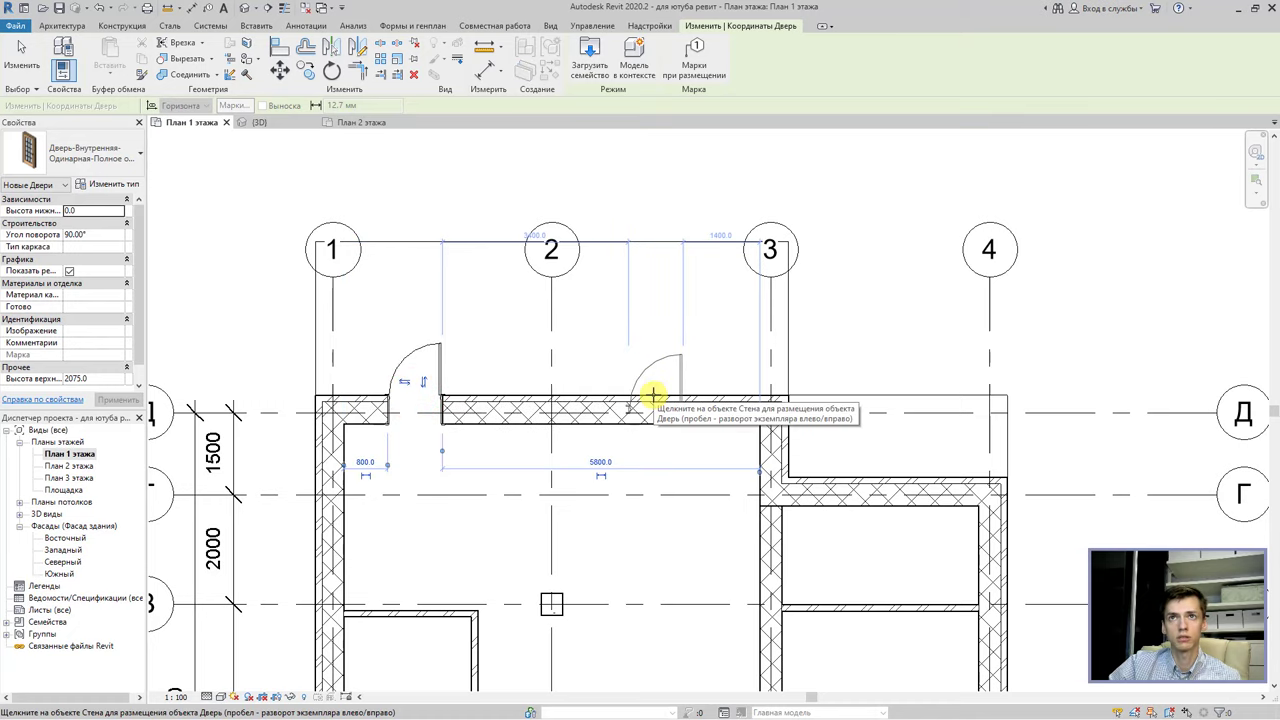
click(655, 397)
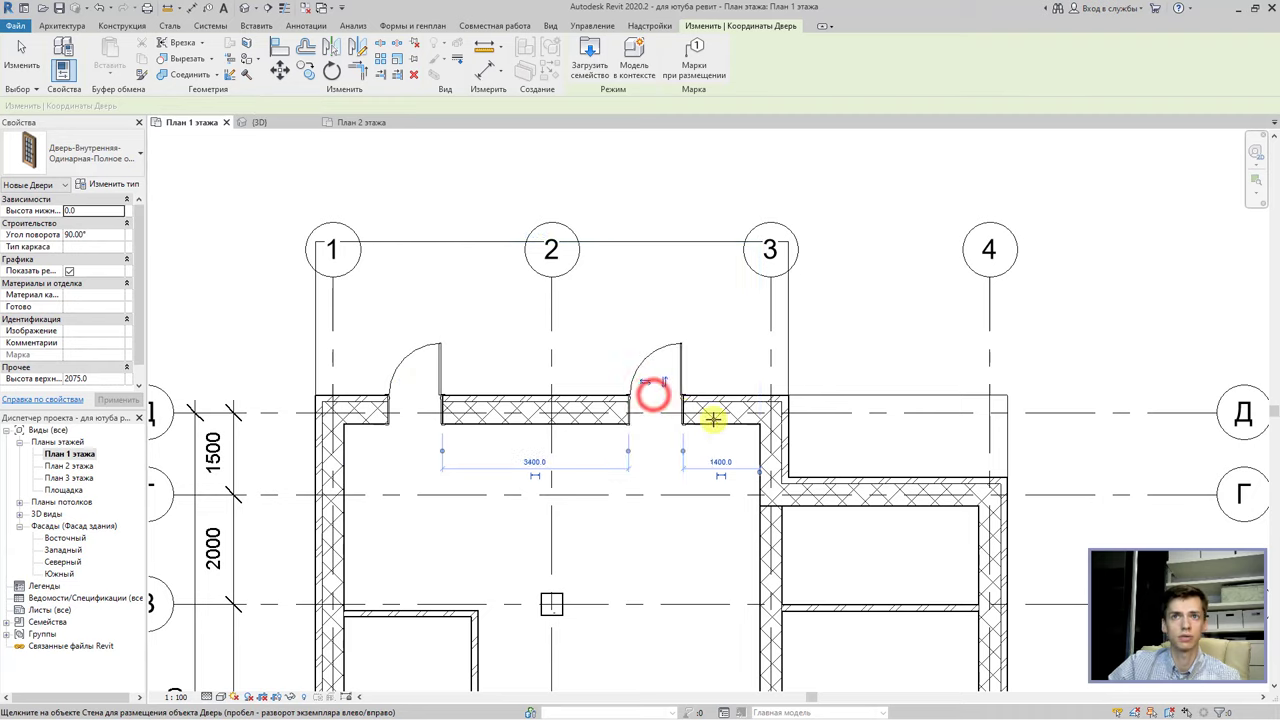
click(910, 478)
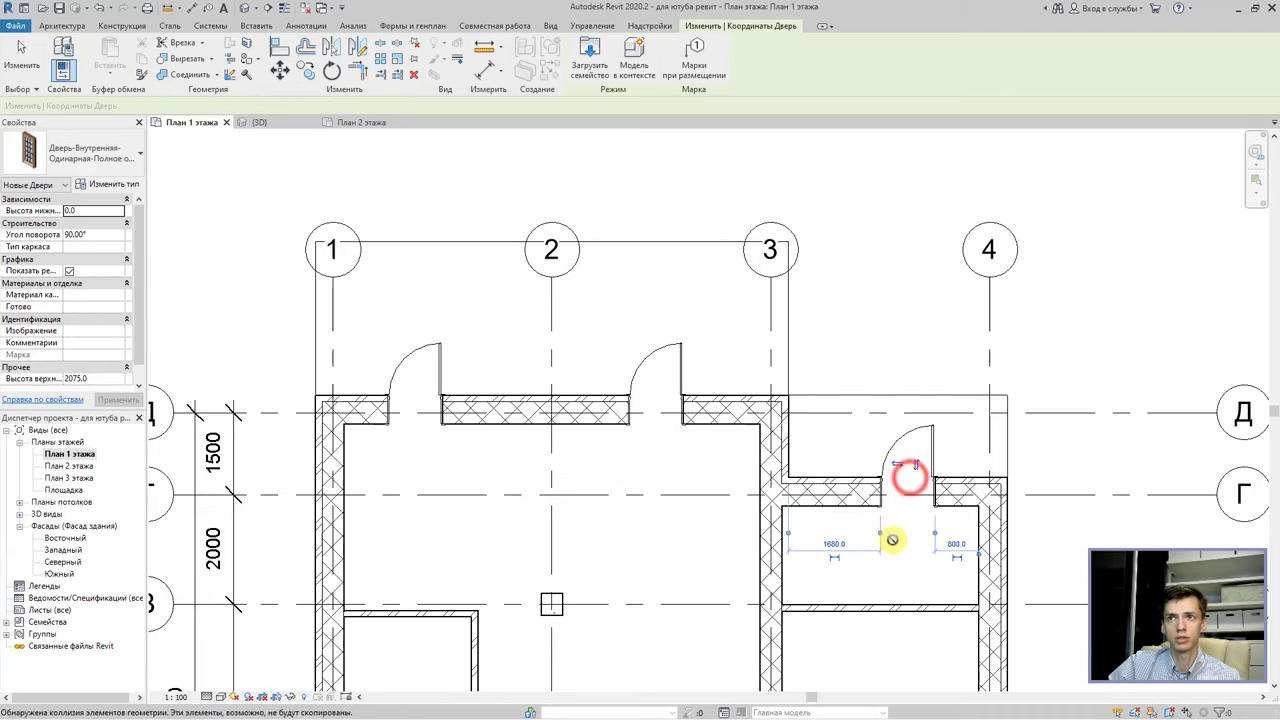
middle_drag(894, 531, 829, 357)
middle_drag(843, 437, 852, 417)
scroll(852, 417, down, 1)
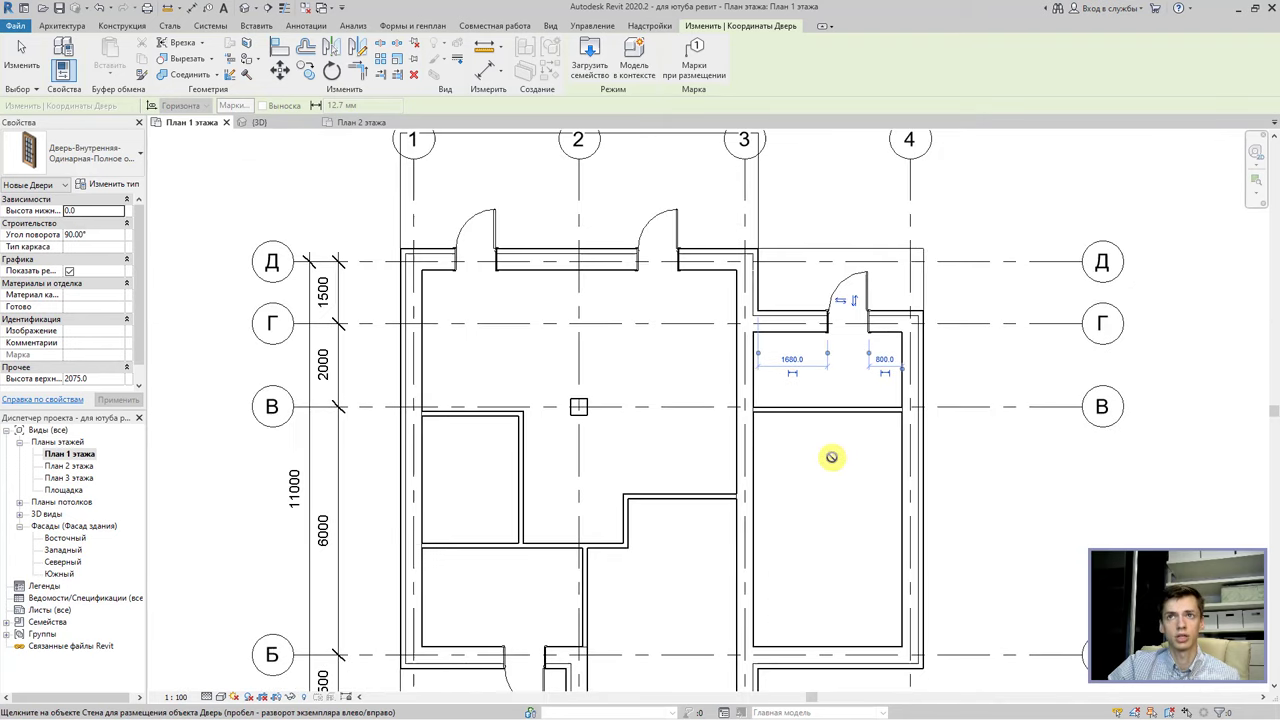
key(Escape)
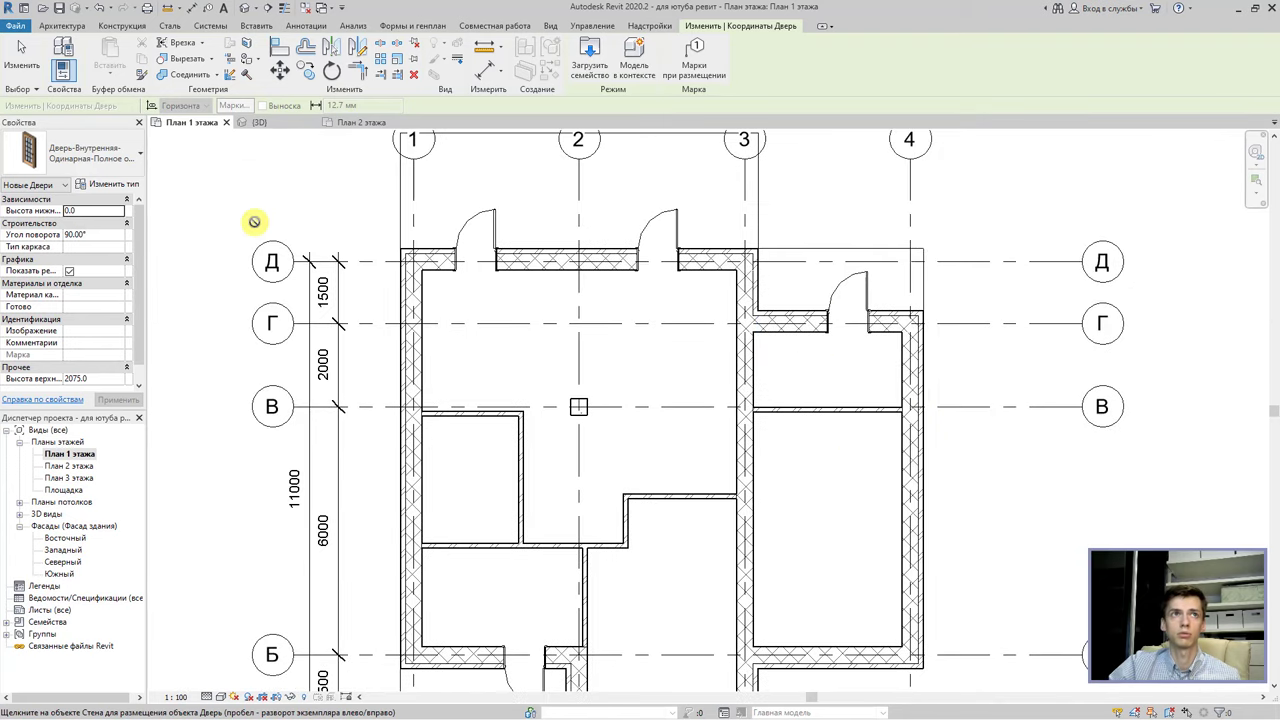
key(Escape)
Set the Одиночные-Щитовые 0762 x 2032 мм door type to height 2100 and width 700.
click(93, 52)
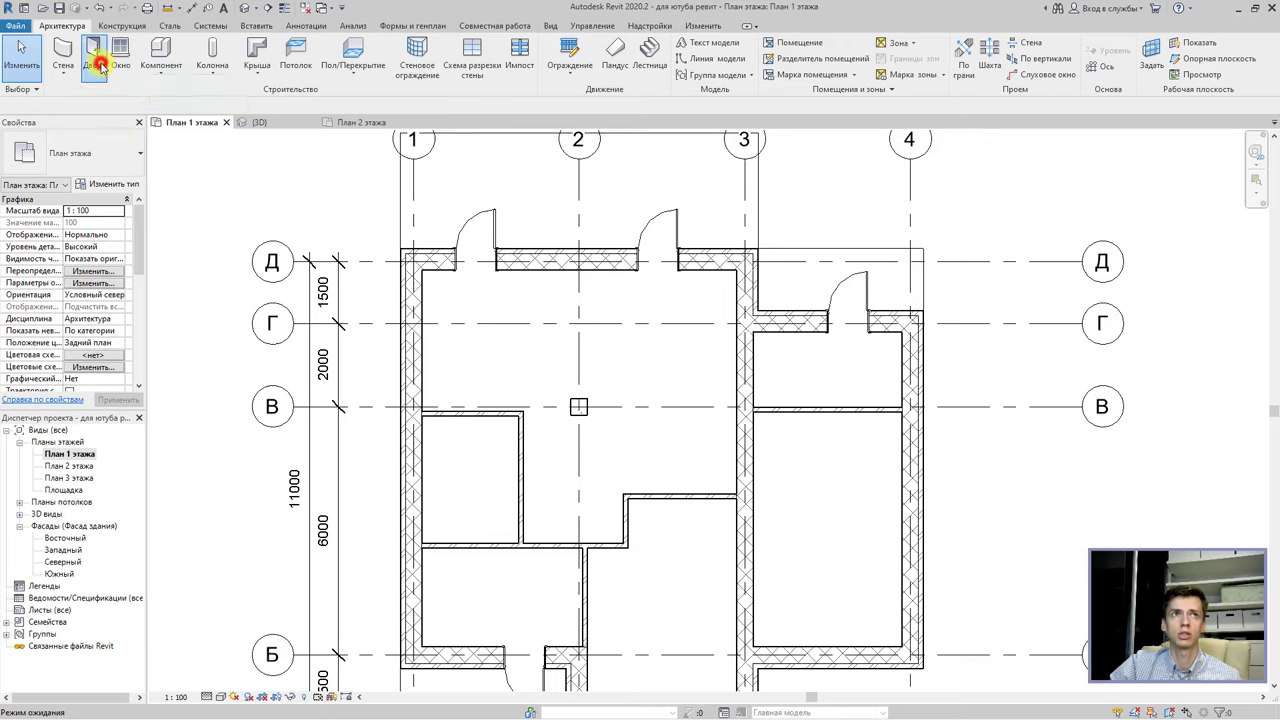
click(128, 160)
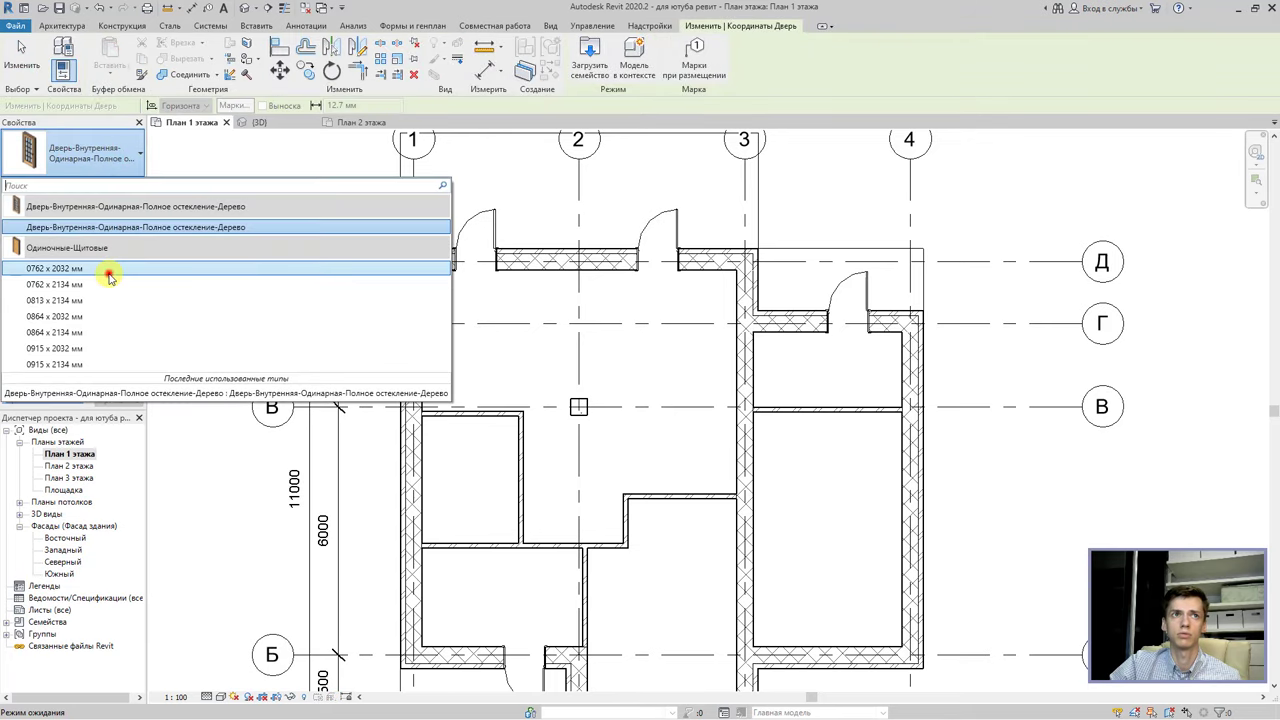
click(109, 269)
click(113, 184)
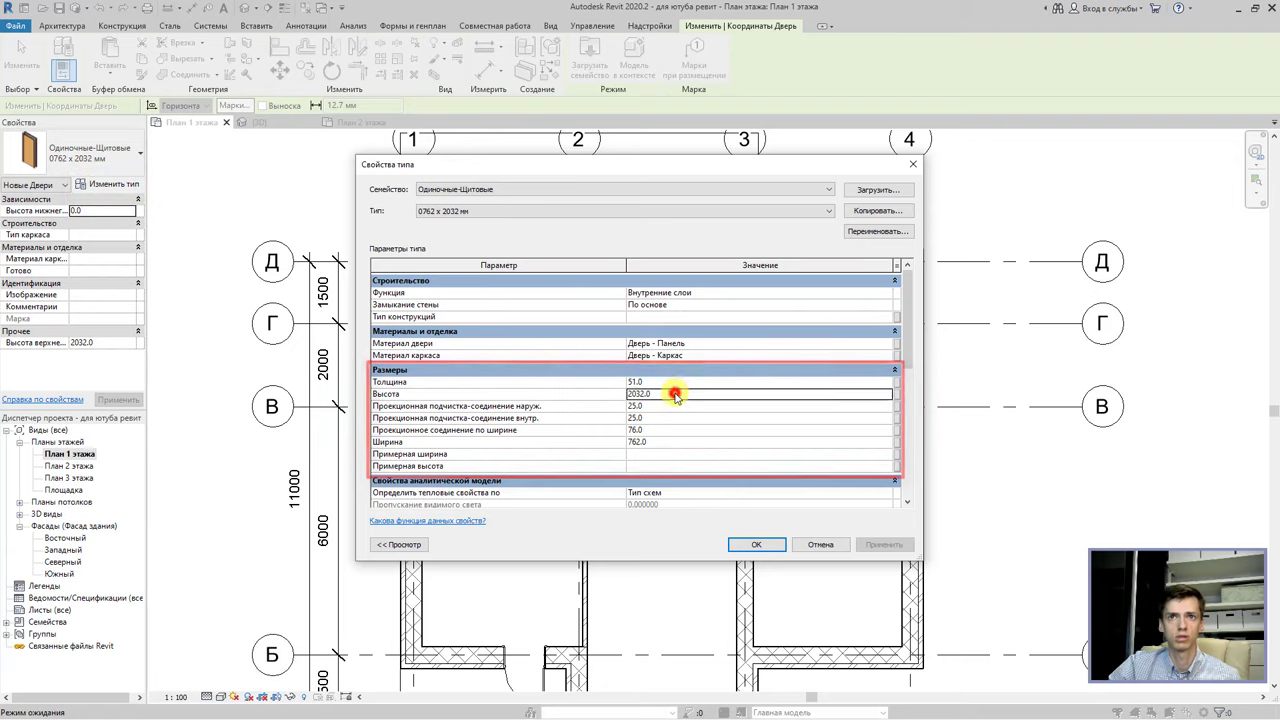
click(675, 395)
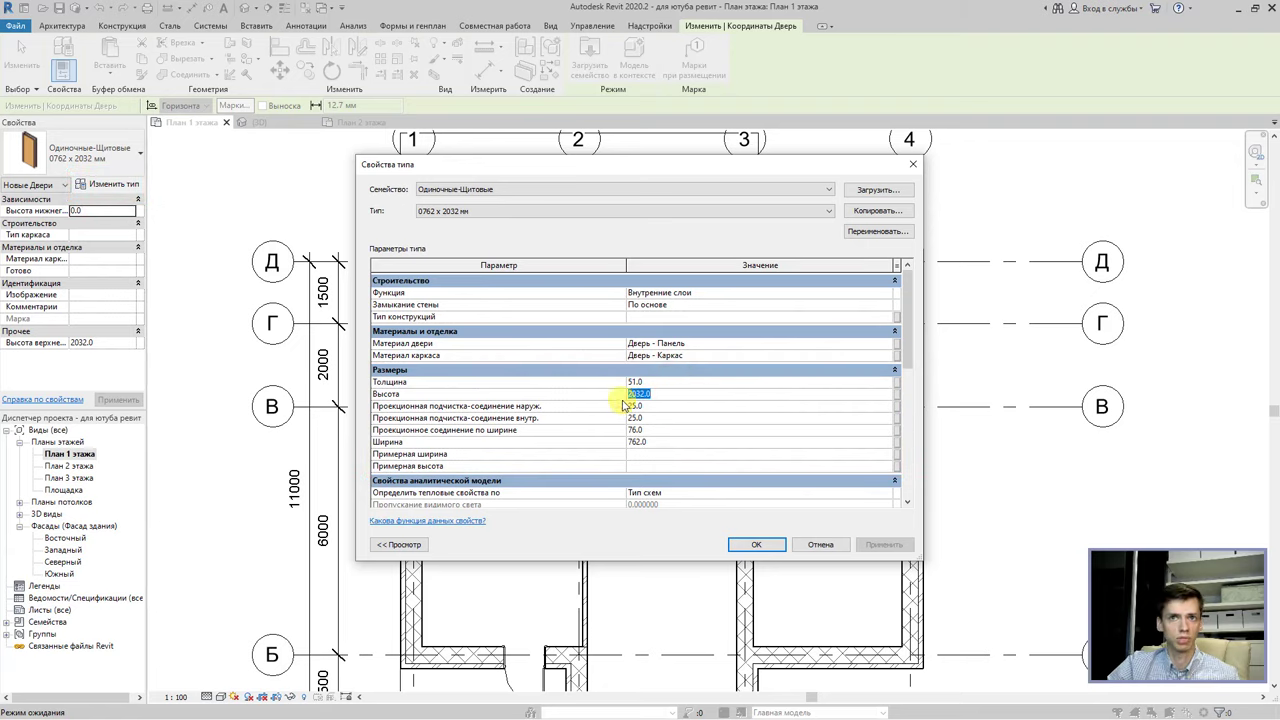
text(2100)
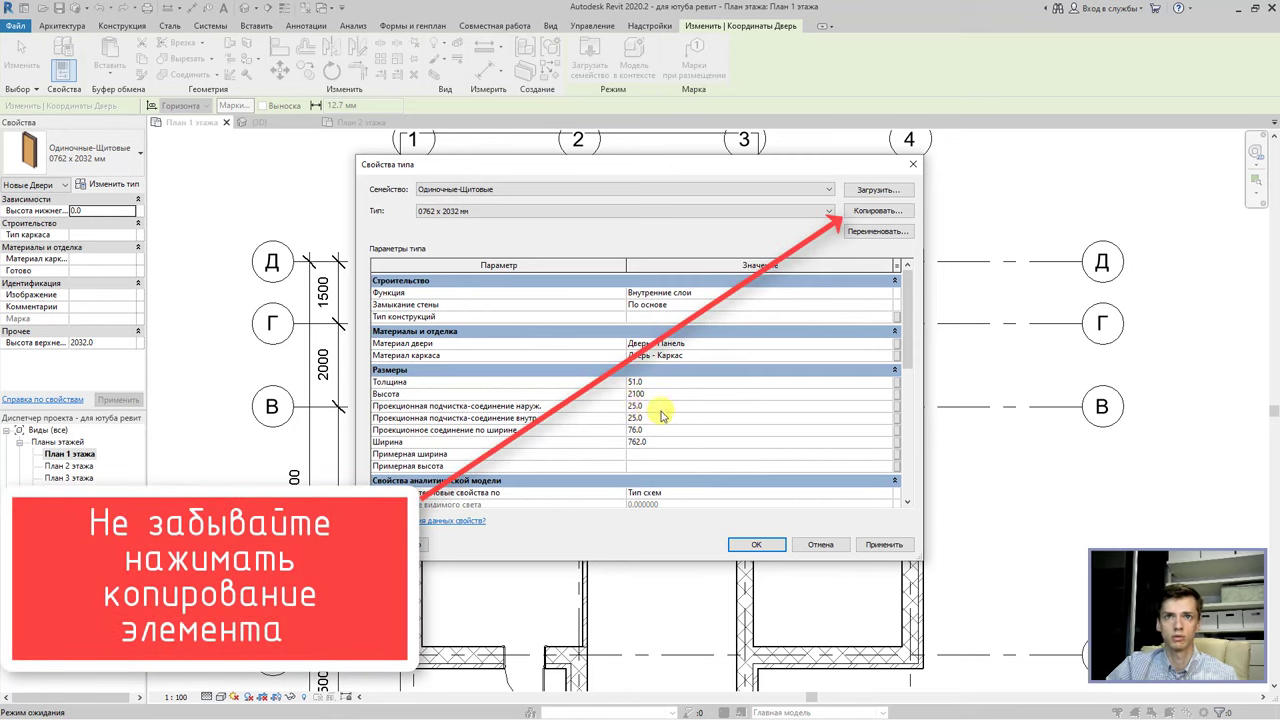
click(660, 442)
text(700)
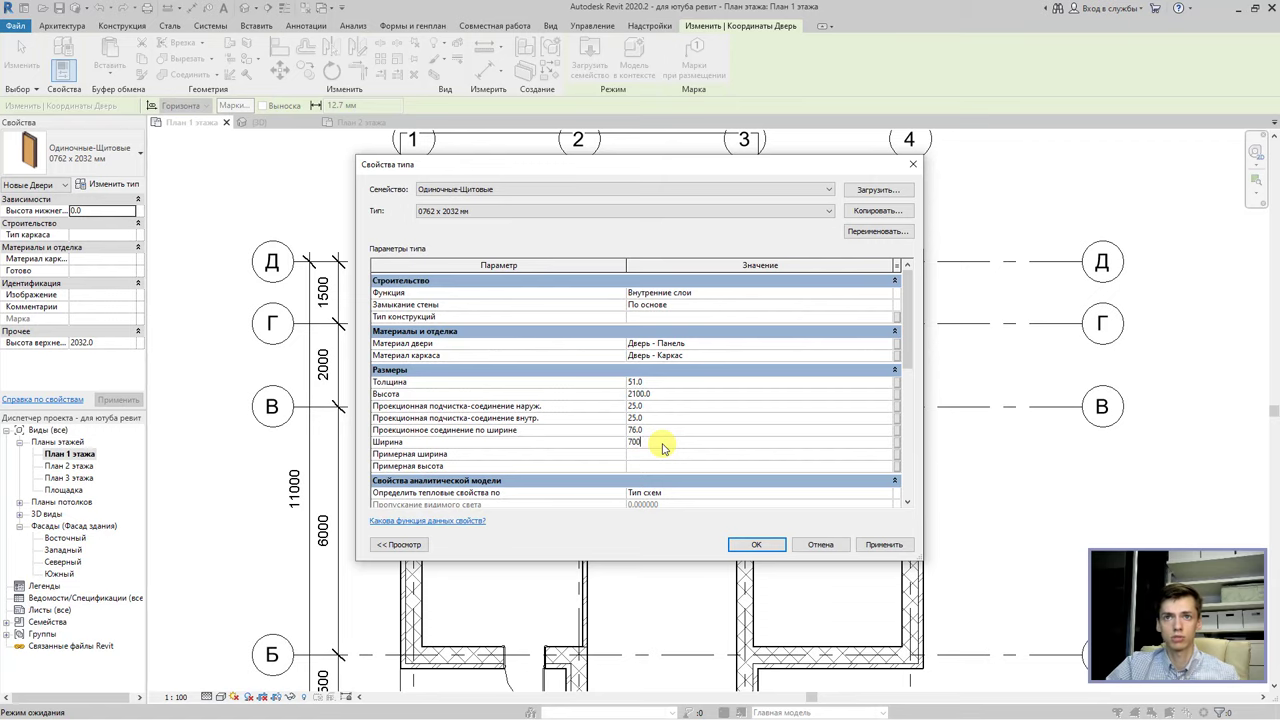
click(745, 543)
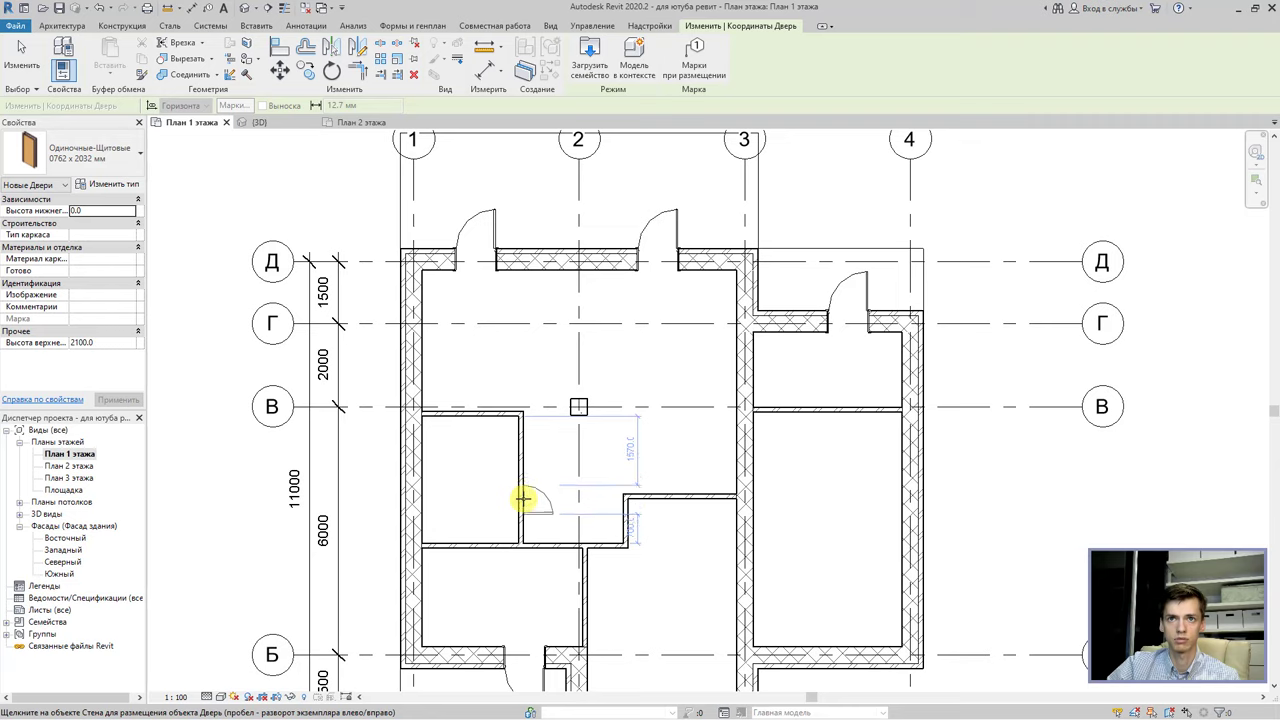
Place 700 mm doors in the interior wall left of axis 2 and the axis В wall.
click(523, 498)
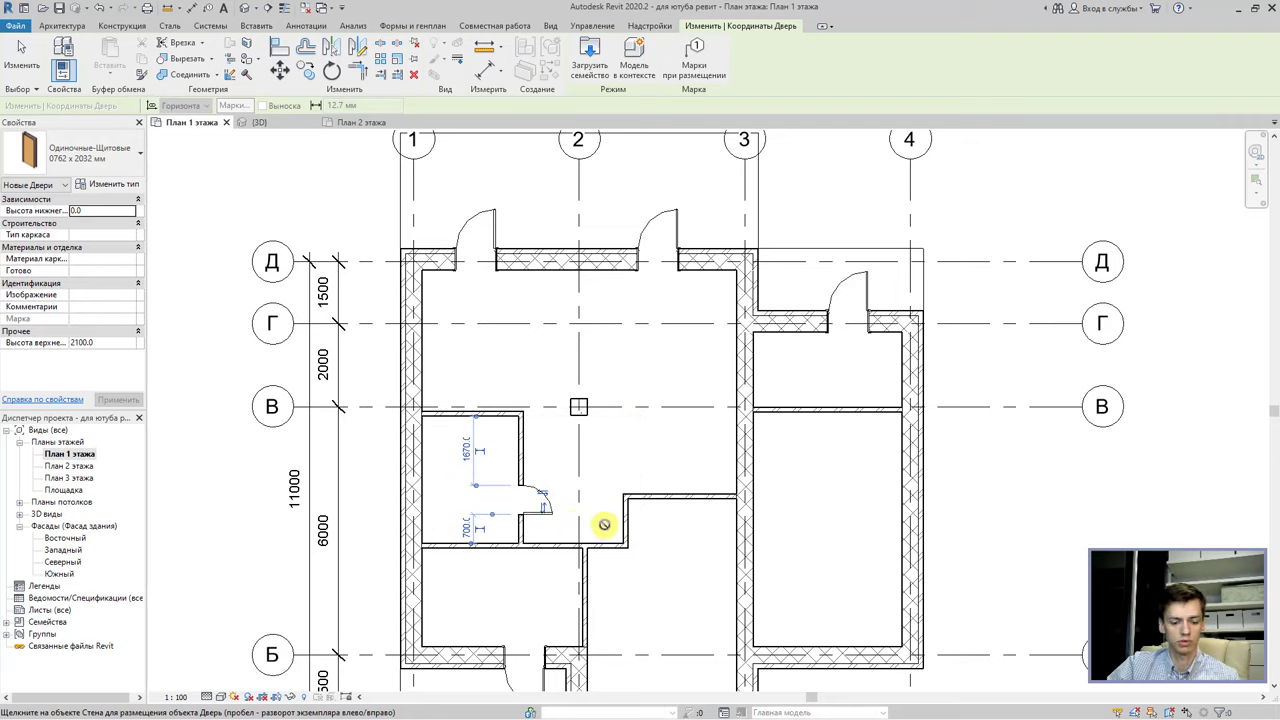
click(850, 411)
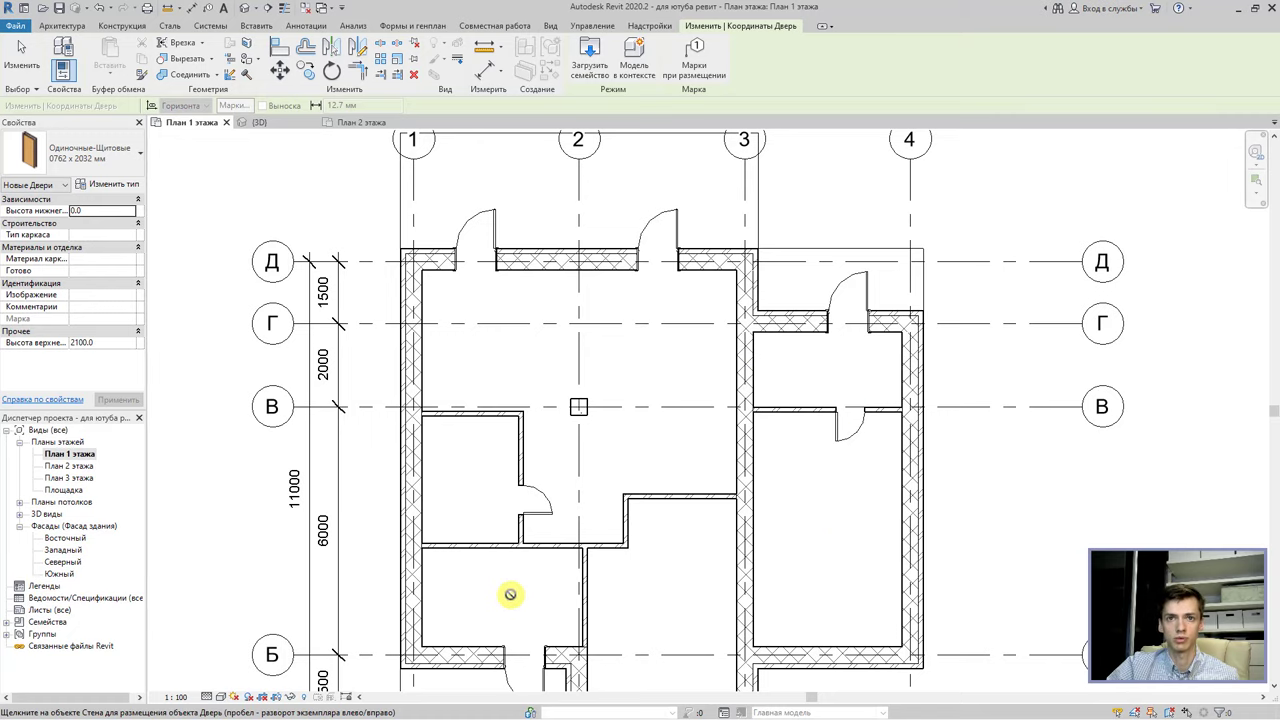
Duplicate the door type as '1000' and set its width to 1000 mm.
click(121, 186)
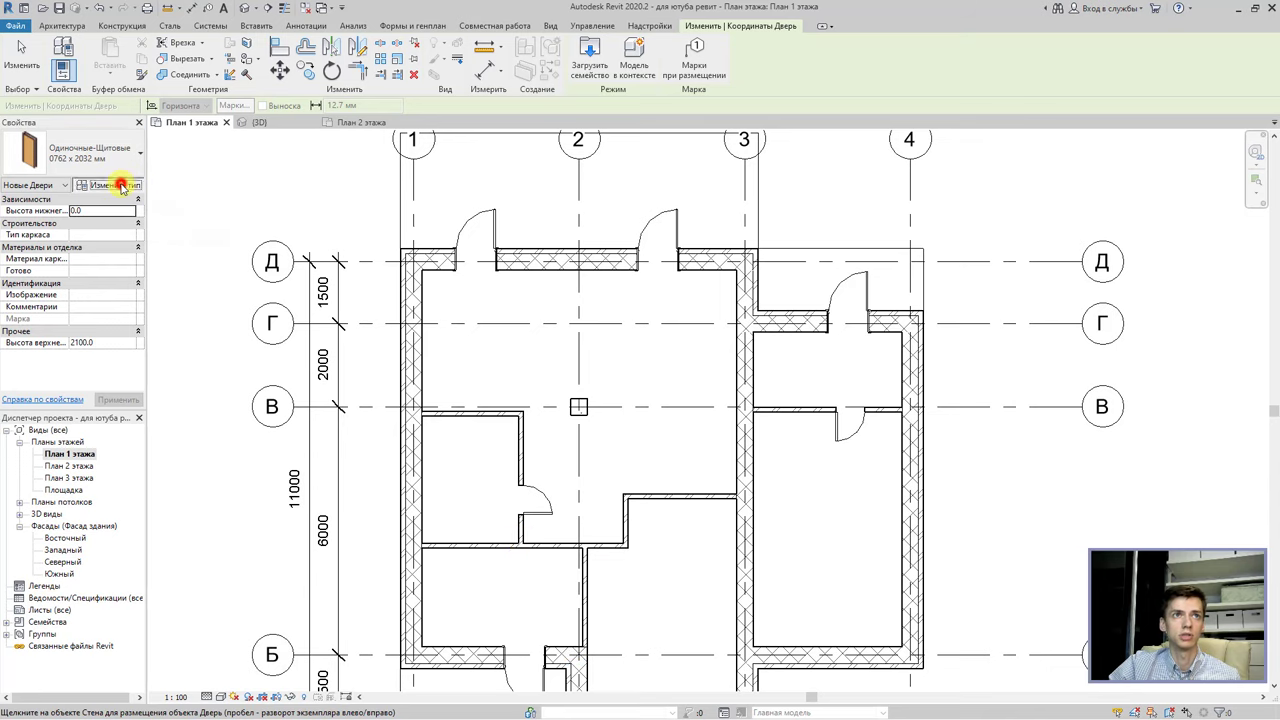
click(904, 210)
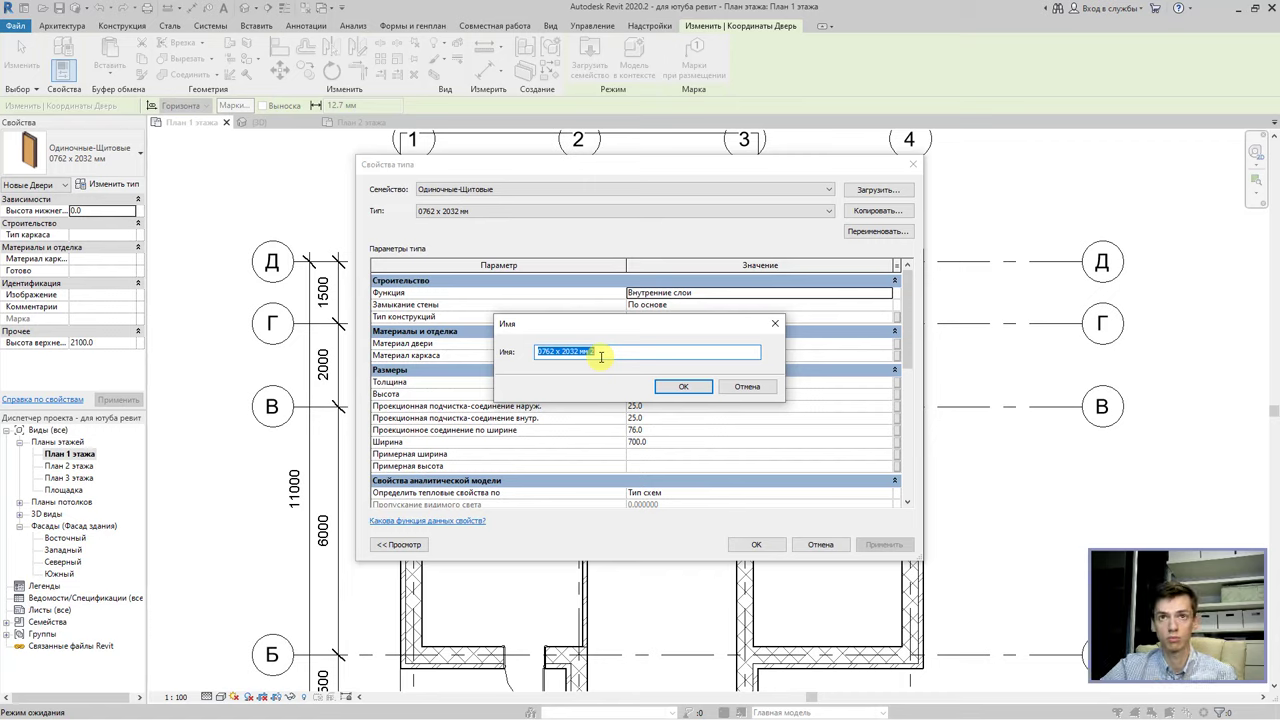
text(1000)
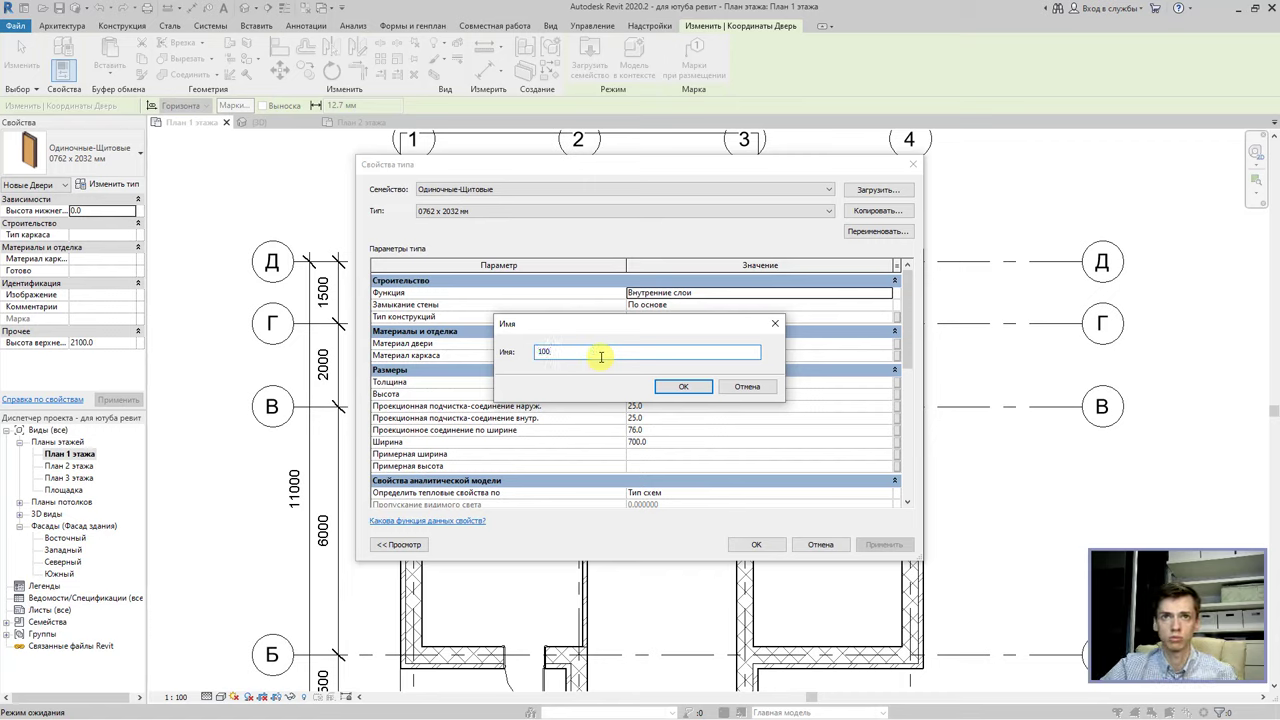
click(695, 386)
click(665, 441)
text(1000)
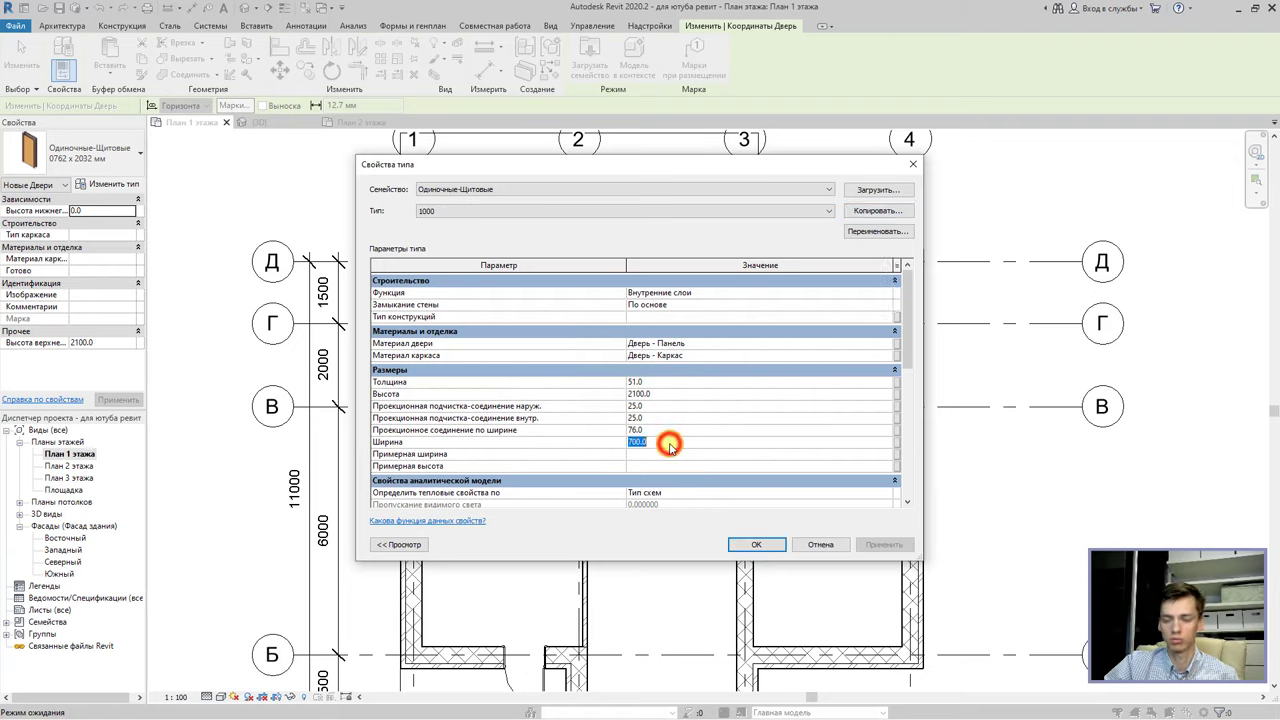
click(748, 548)
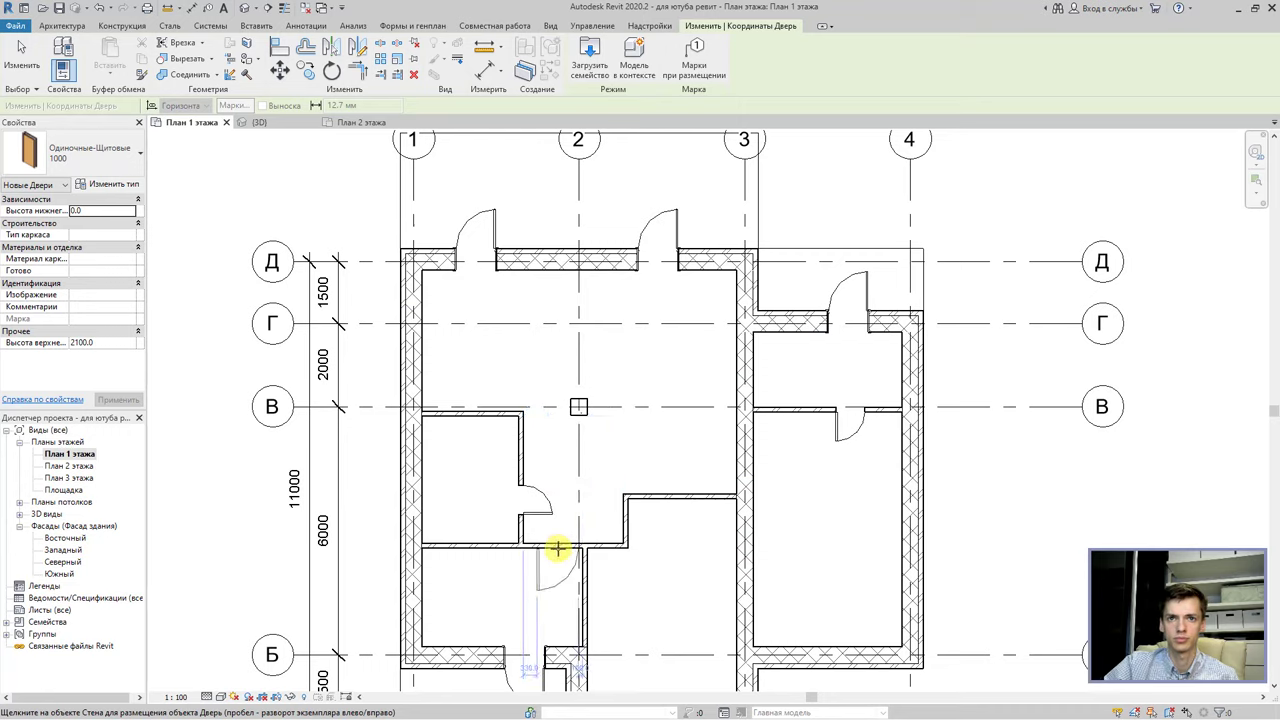
Place the 1000 mm door in the wall below the corridor and check it.
click(557, 546)
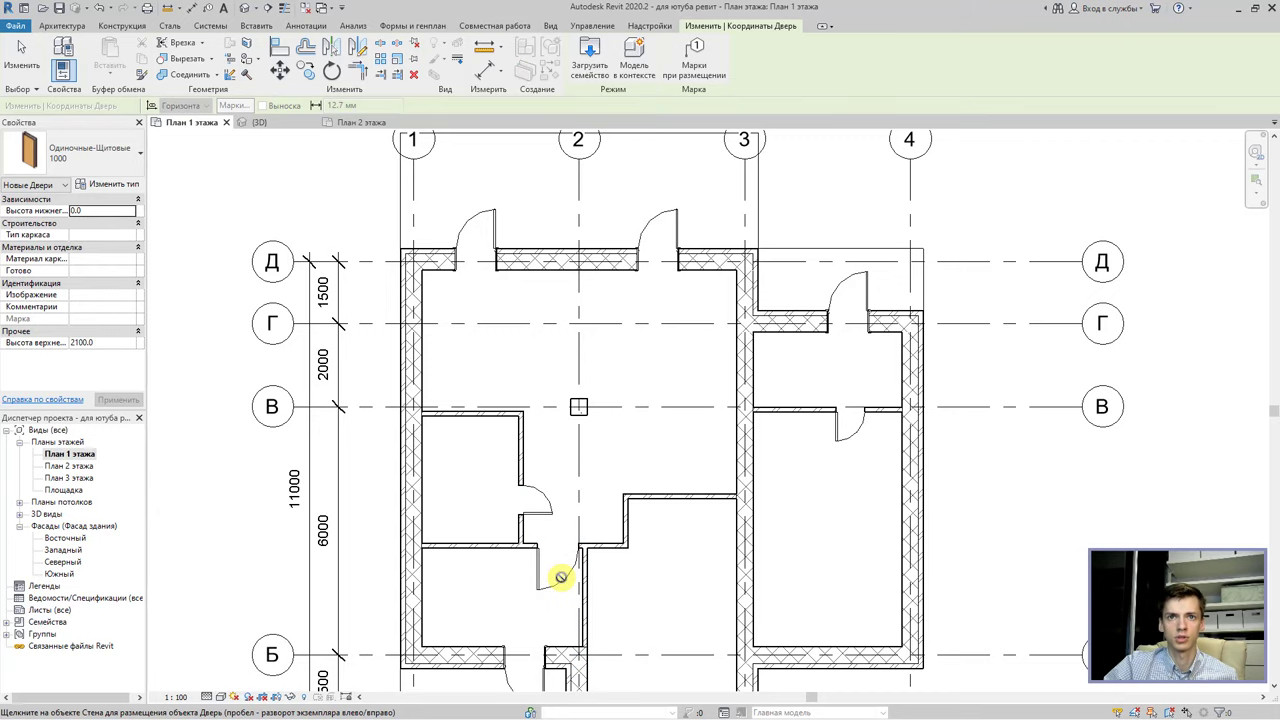
key(Escape)
key(Escape)
click(546, 577)
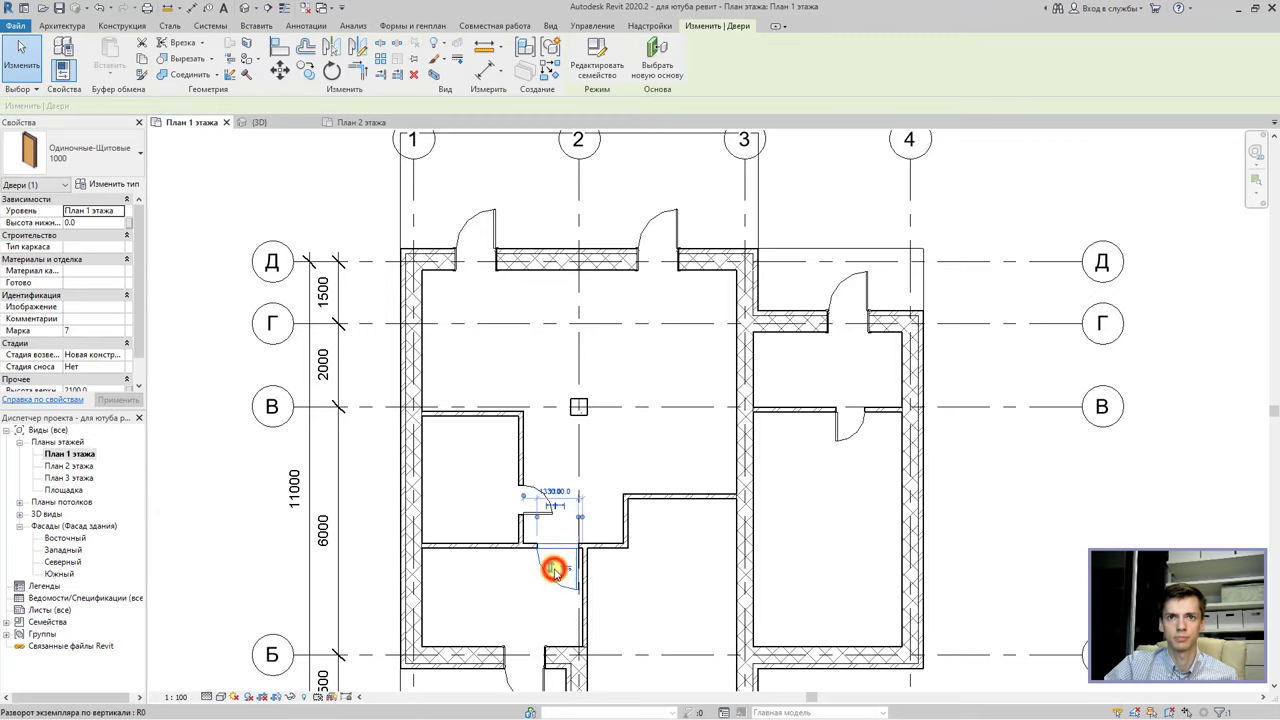
key(Escape)
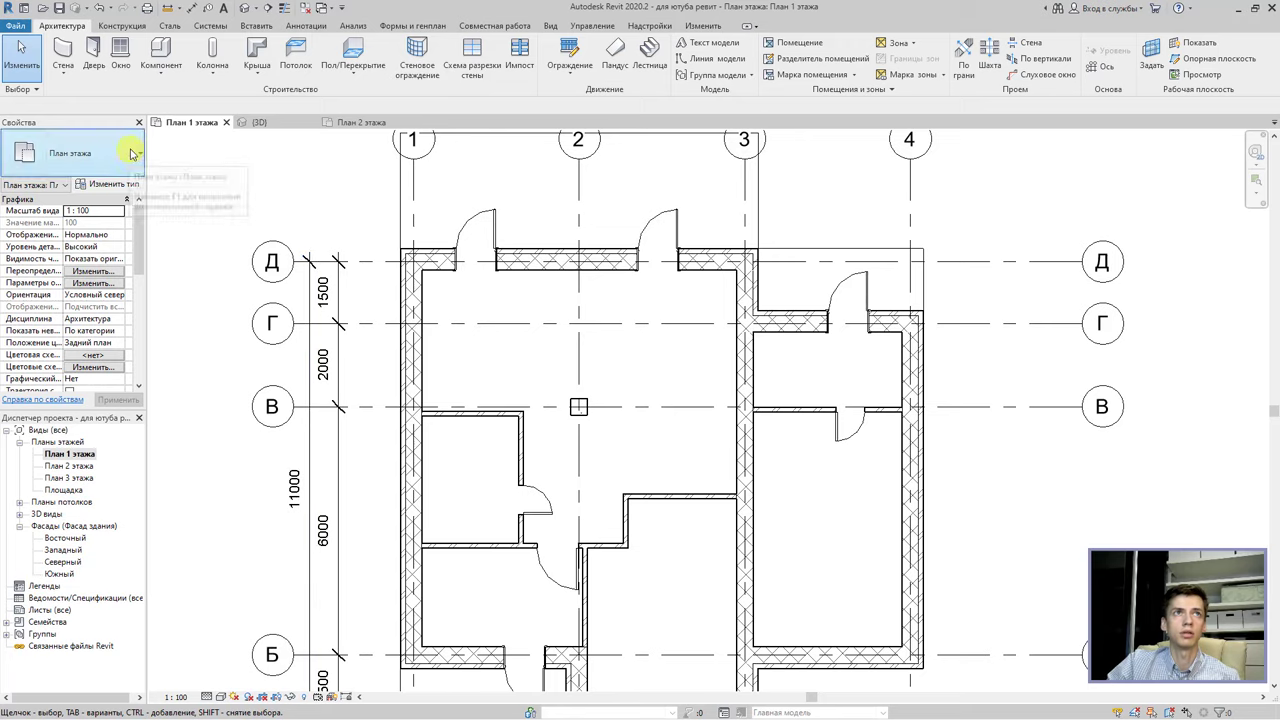
Duplicate the 1000 door type as '900' with a width of 900 mm.
click(98, 70)
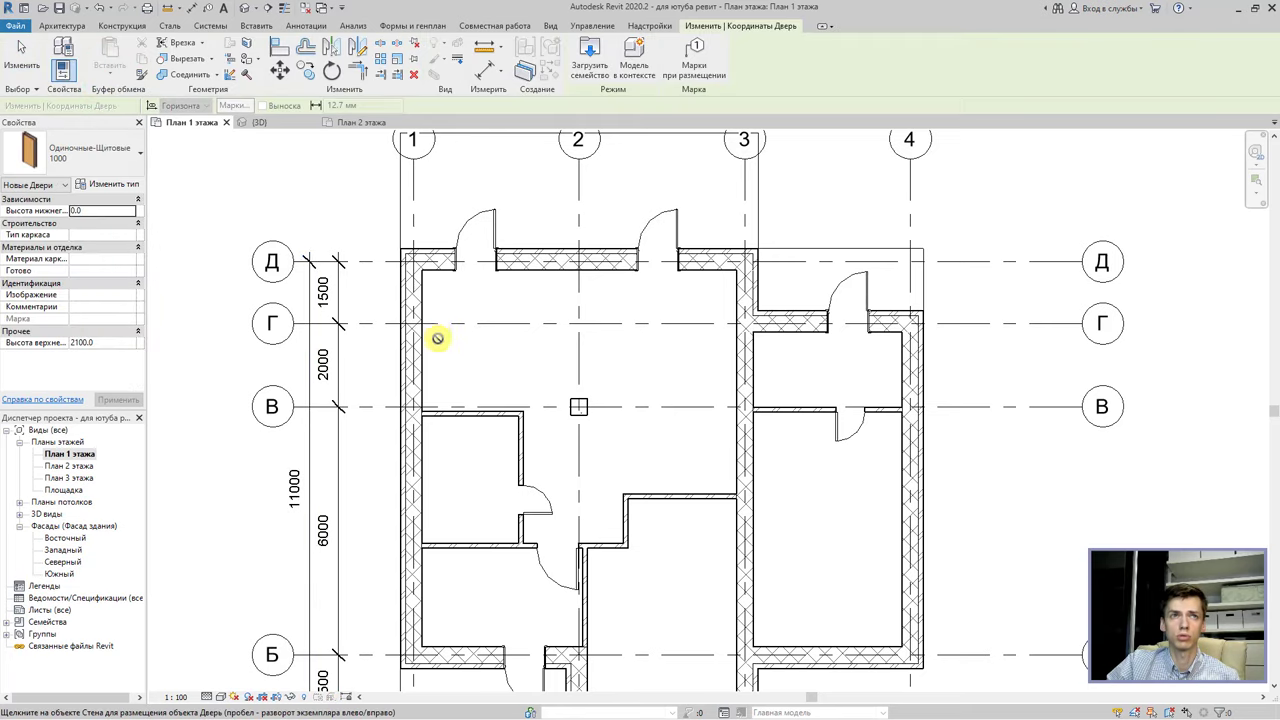
click(125, 184)
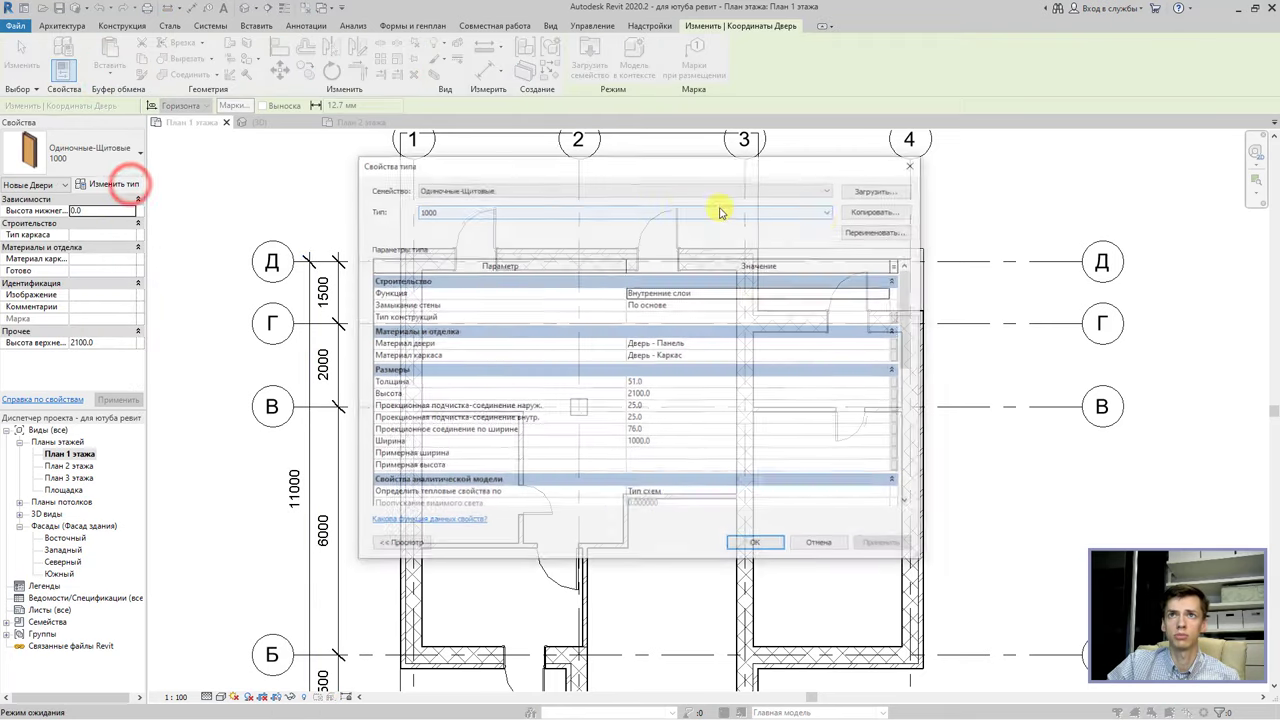
click(848, 214)
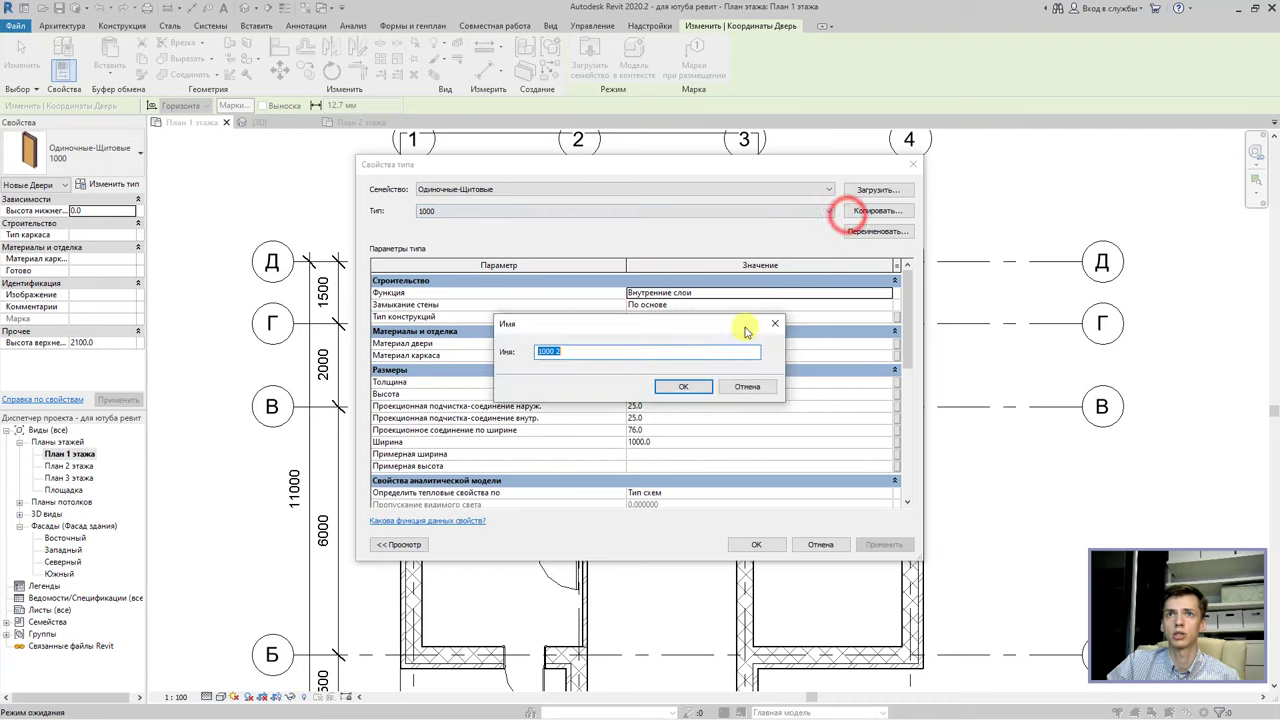
text(00)
click(665, 386)
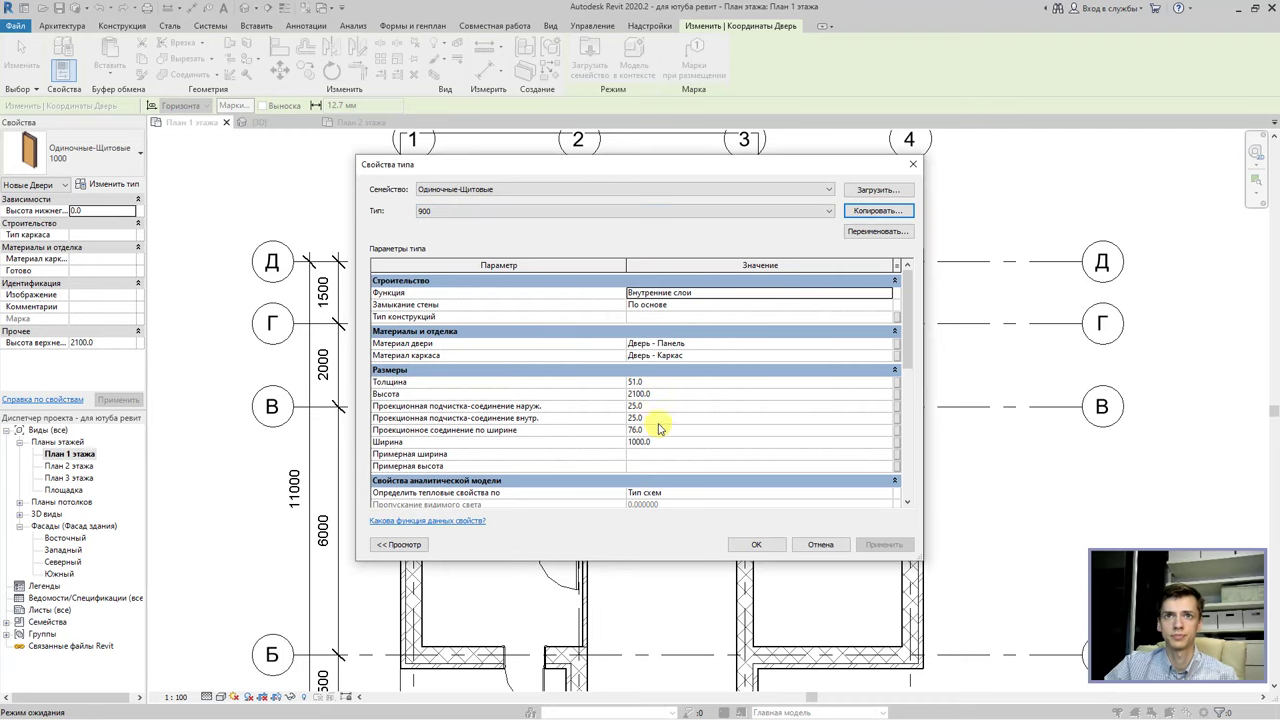
click(662, 445)
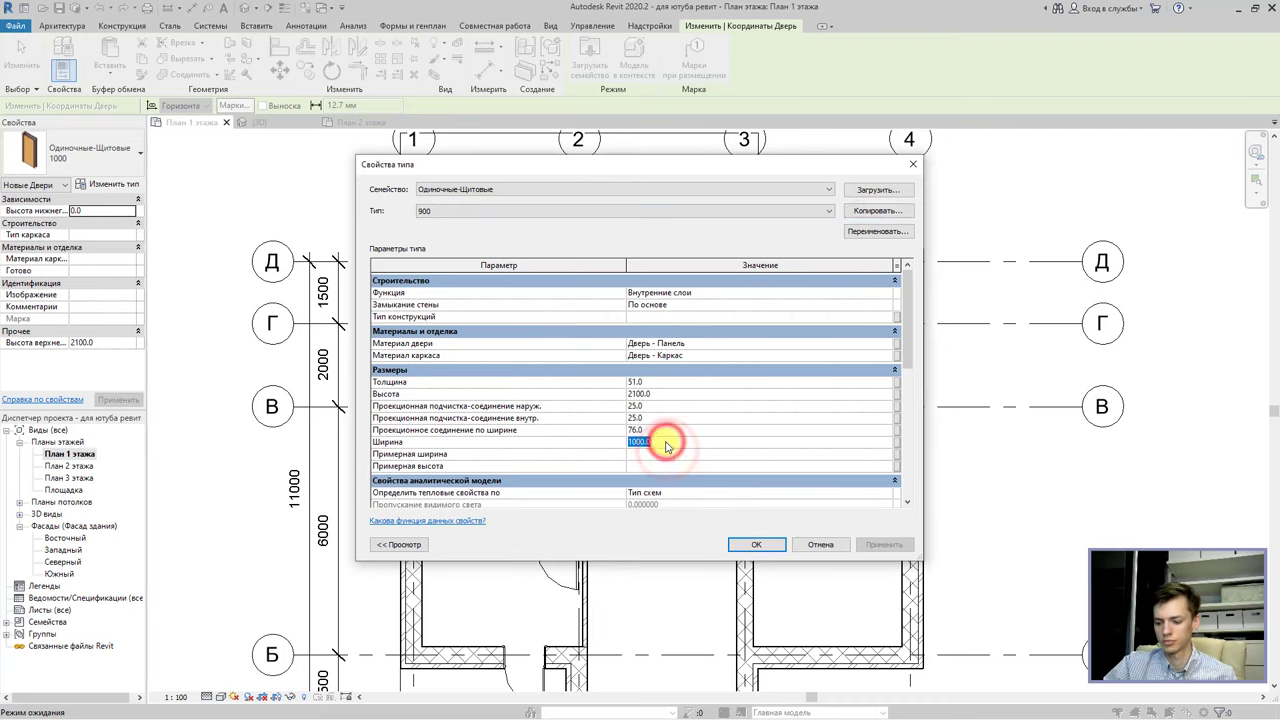
text(9)
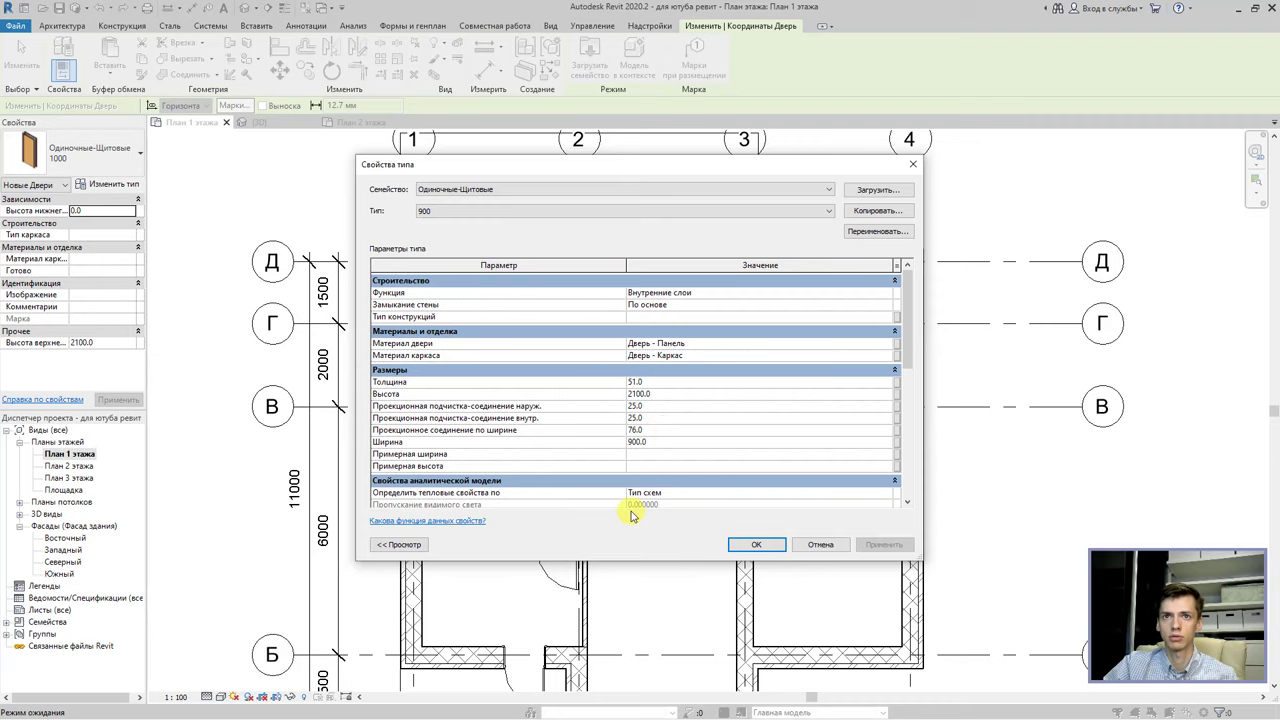
click(755, 542)
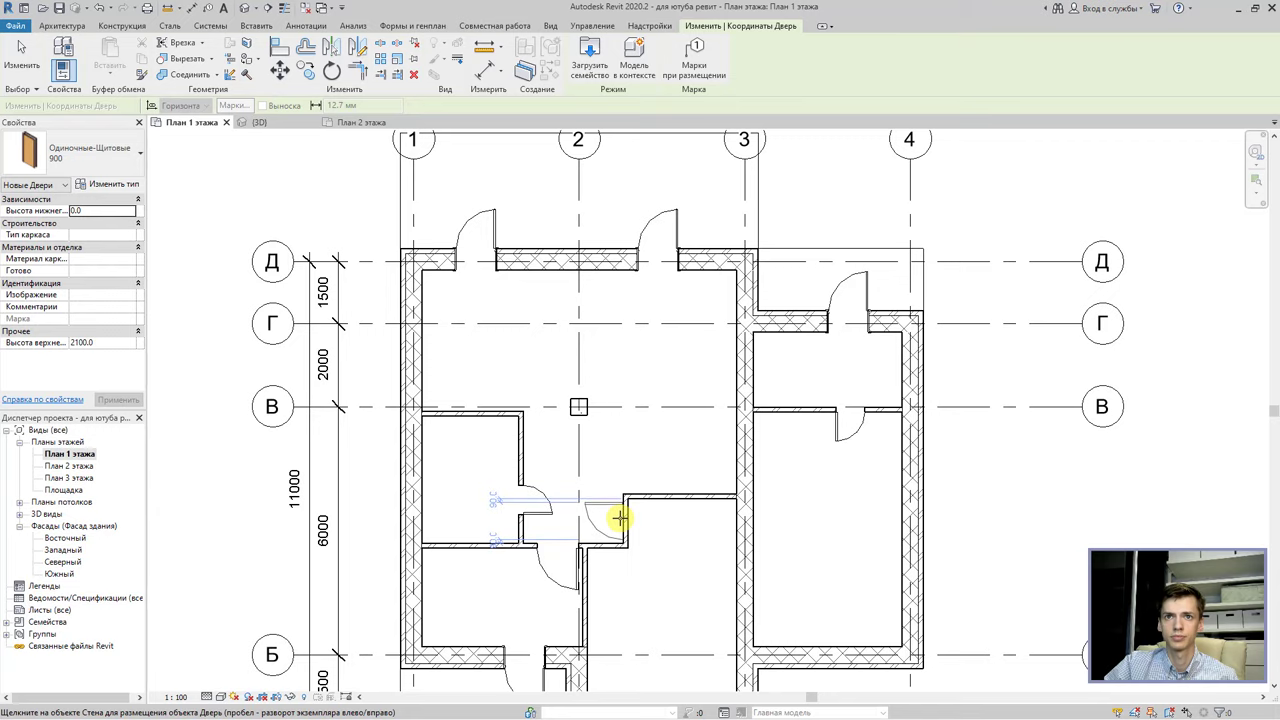
Place the 900 mm door in the corridor wall right of axis 2, then pan down to axis А.
click(620, 517)
key(Escape)
key(Escape)
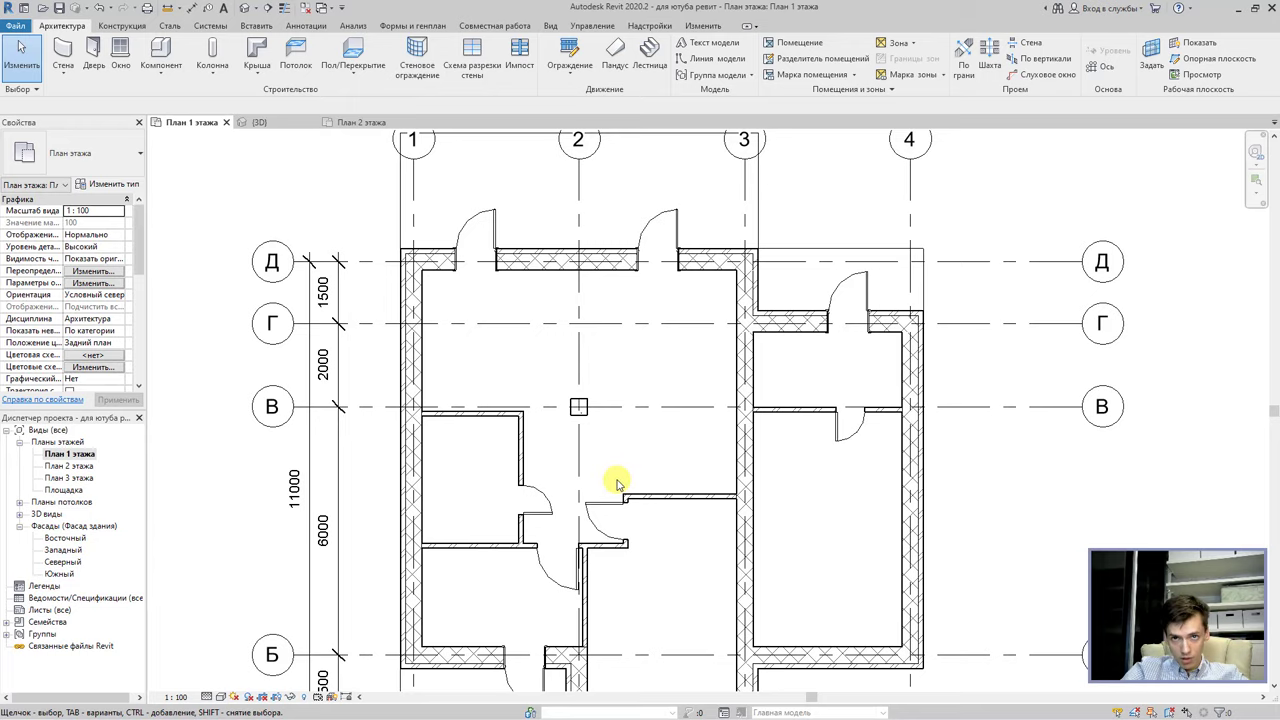
middle_drag(660, 546, 663, 366)
scroll(654, 491, up, 1)
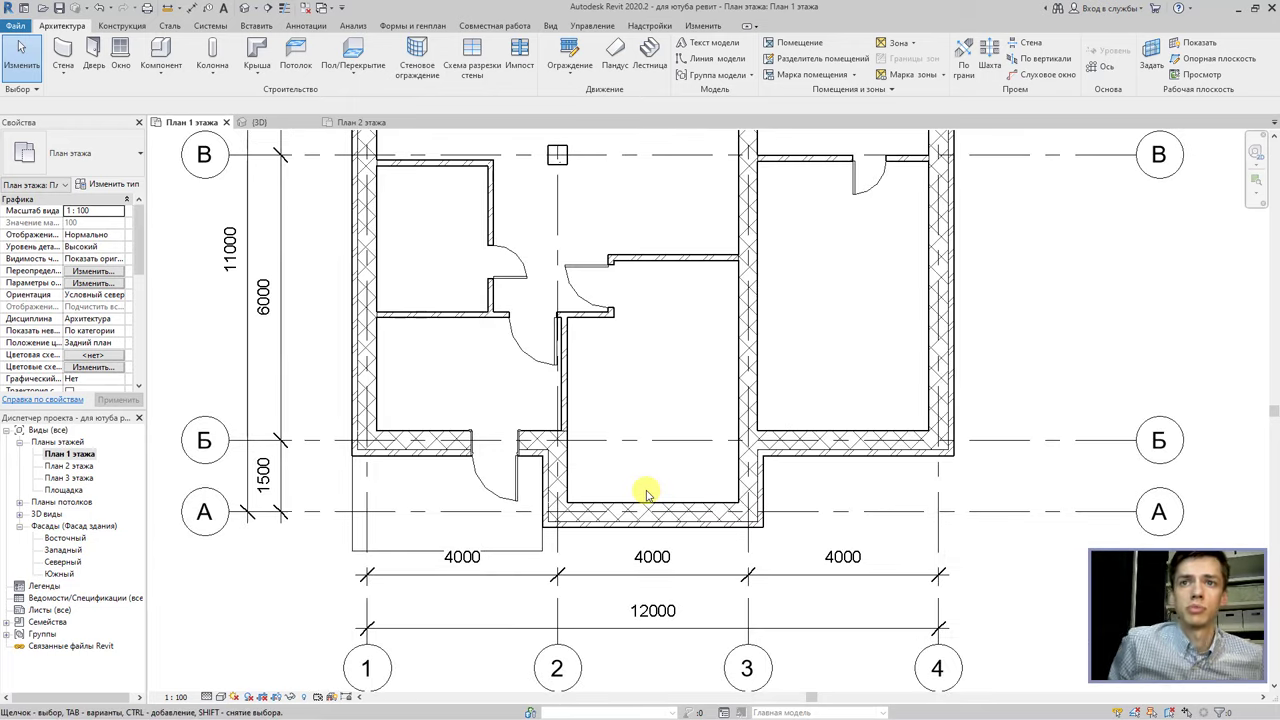
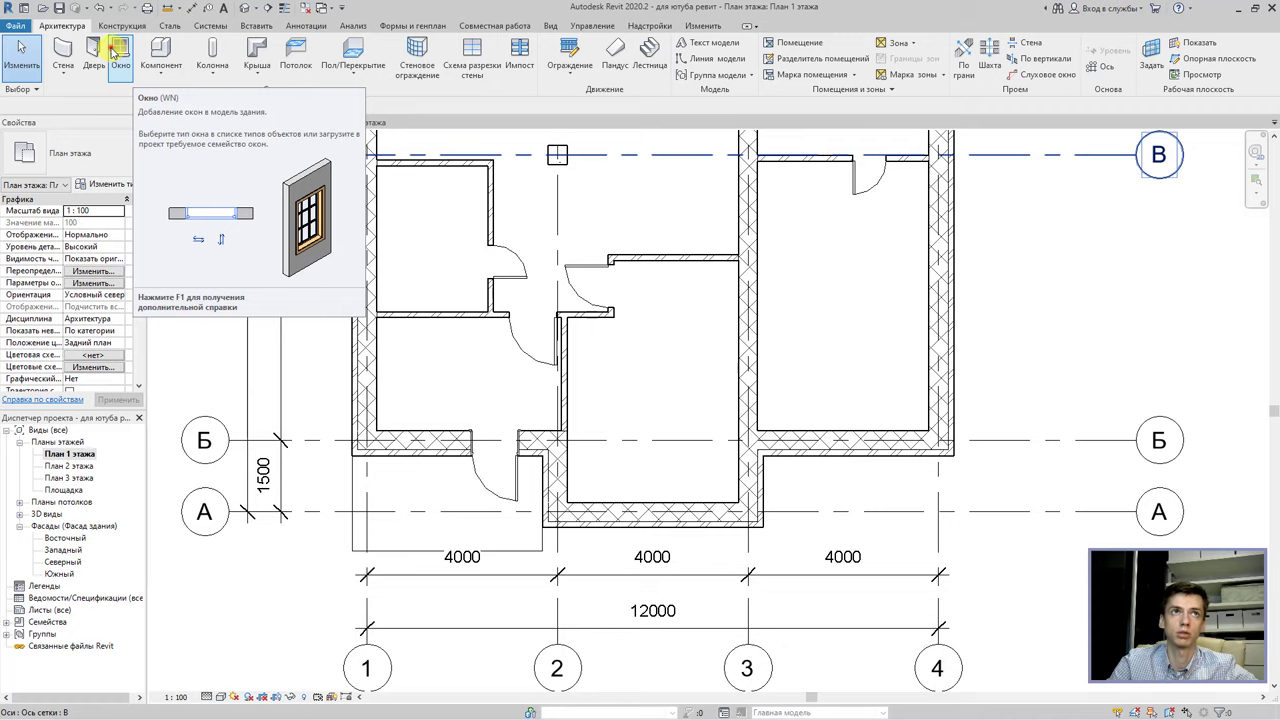
Cancel window placement and browse Load Family to the Russia library folder.
click(115, 50)
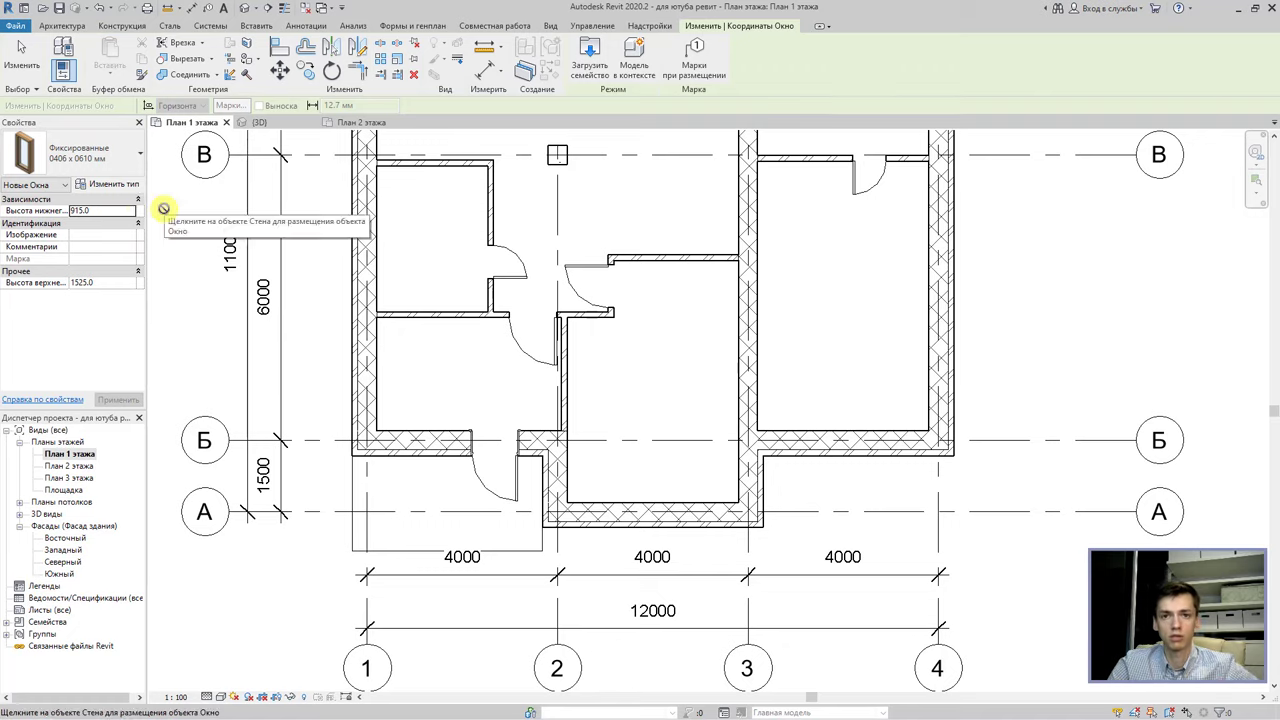
key(Escape)
click(240, 26)
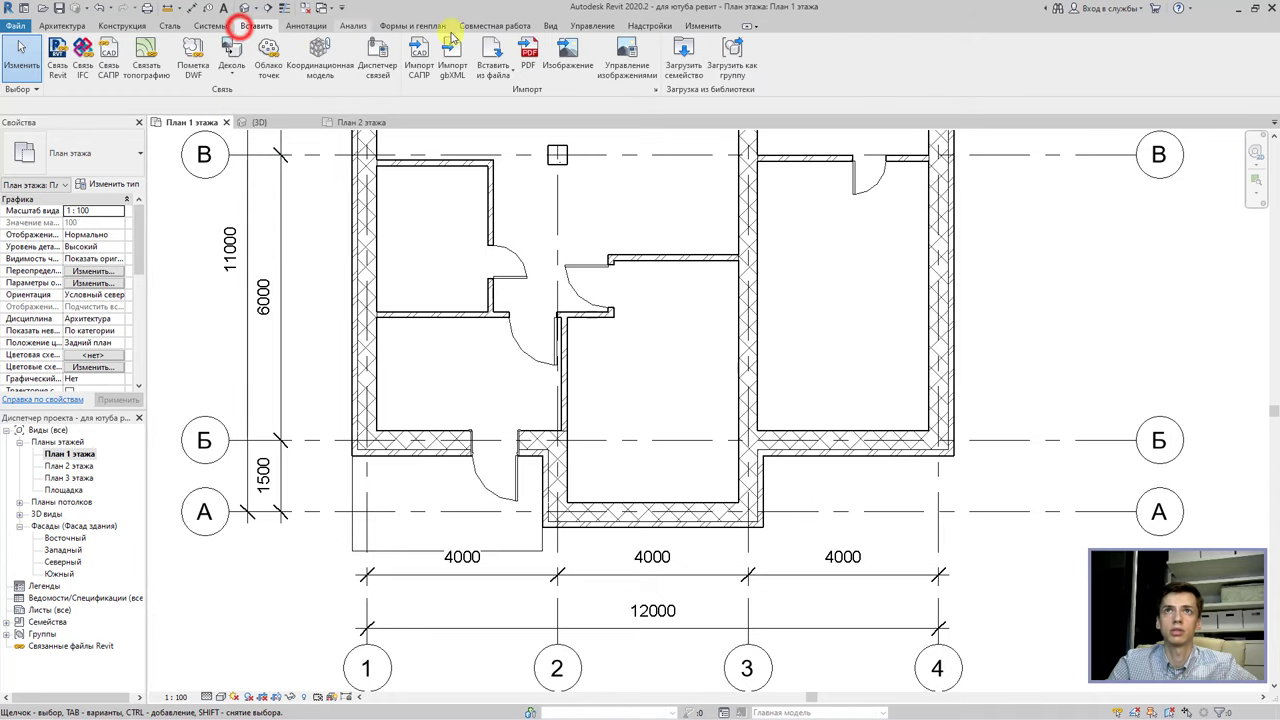
click(683, 50)
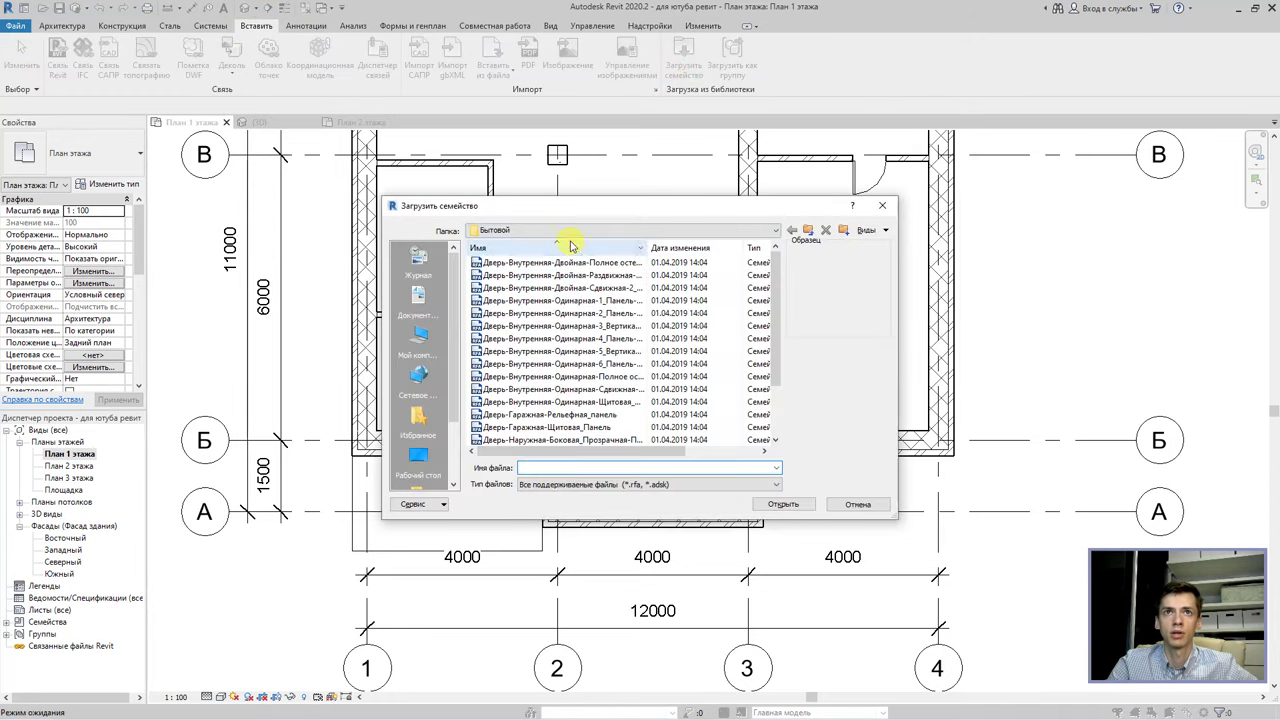
click(563, 229)
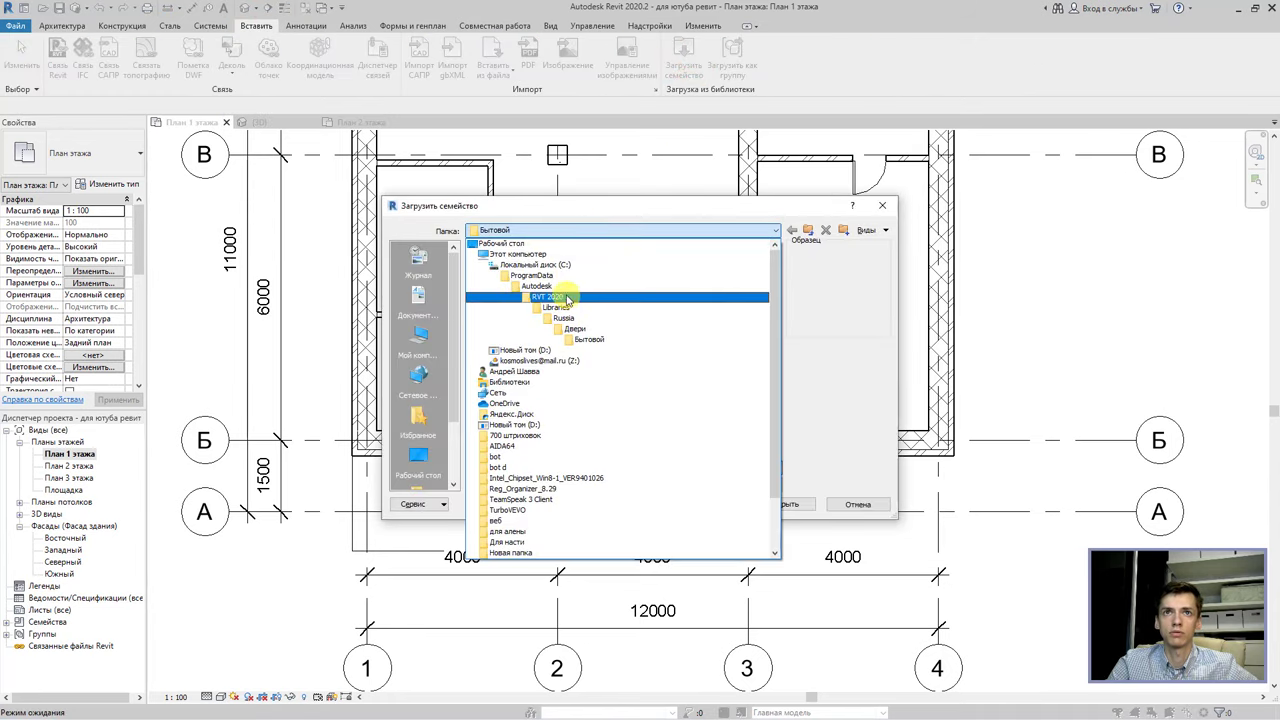
click(563, 317)
click(560, 231)
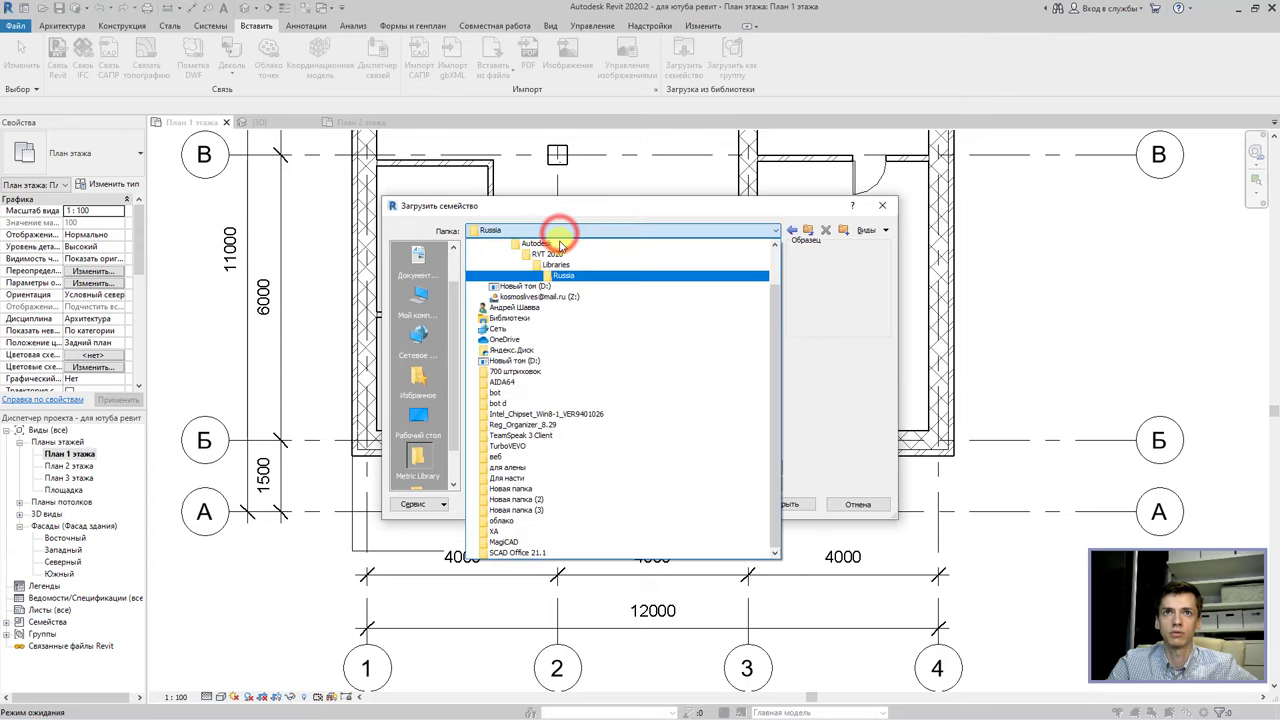
click(558, 264)
double_click(542, 271)
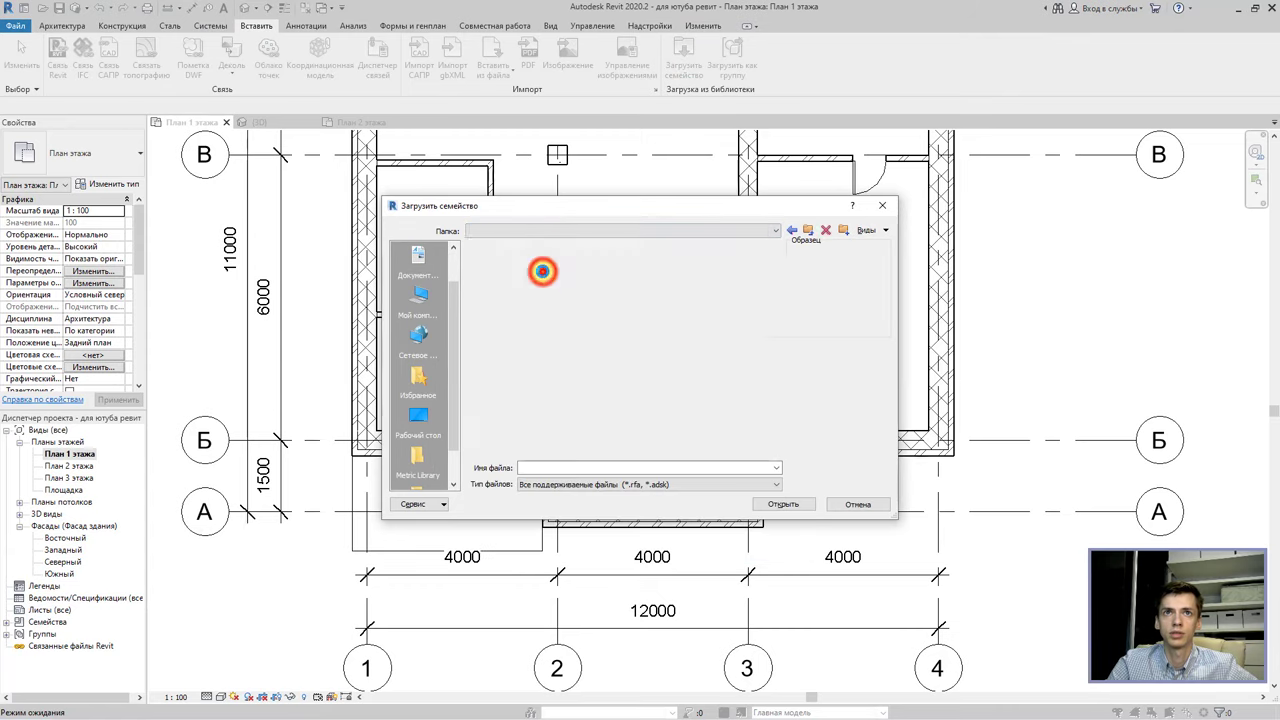
Load Окно-двойное-подъемное-двойное.rfa from the Окна folder, accepting the default types.
scroll(537, 334, down, 3)
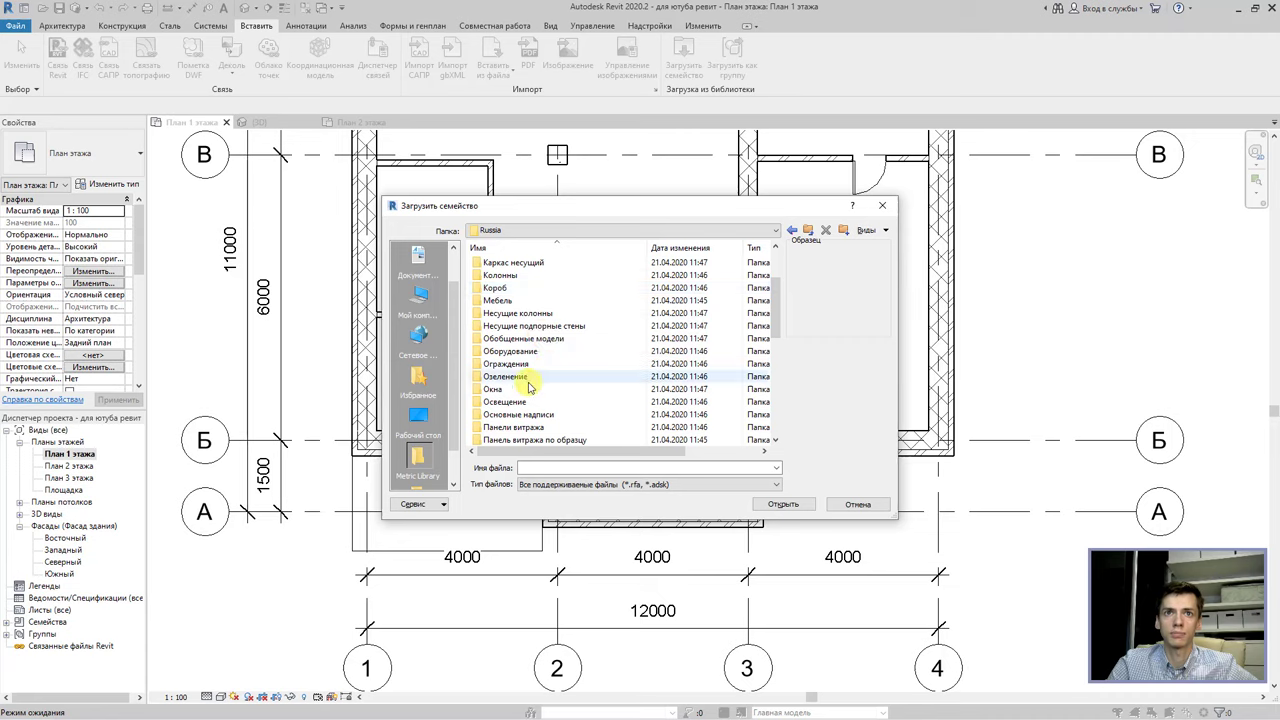
double_click(530, 387)
click(553, 300)
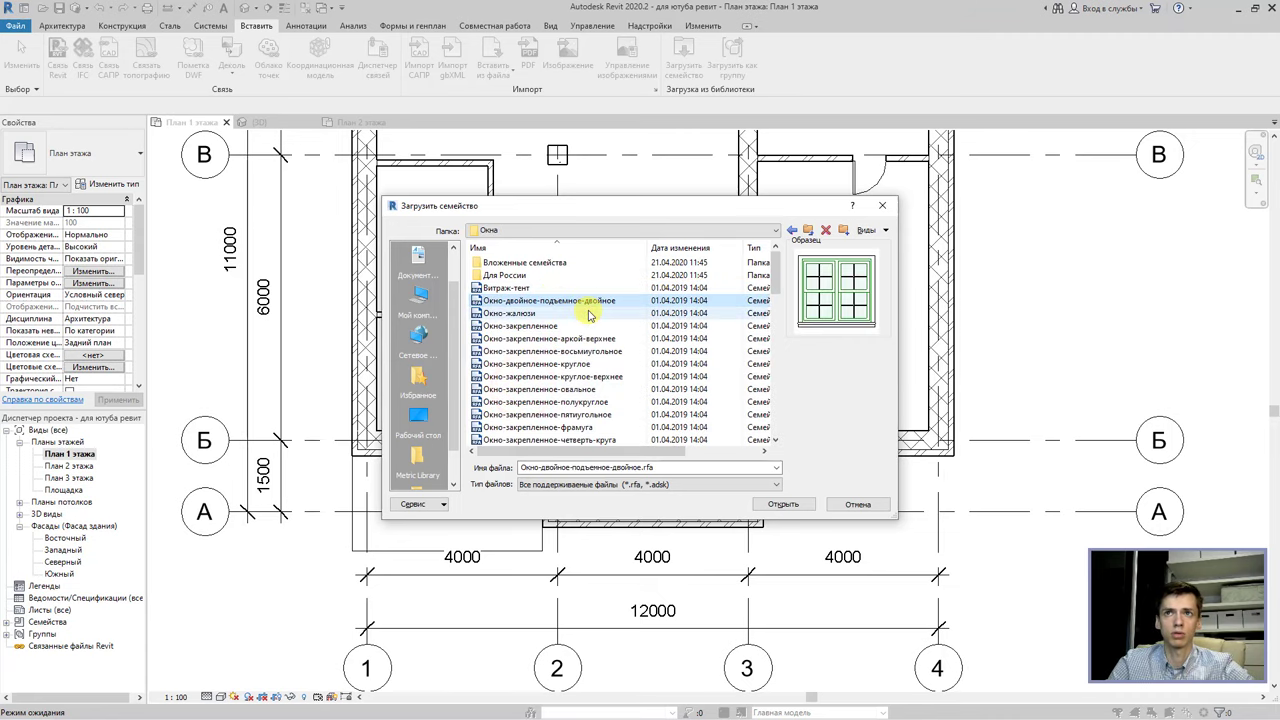
mouse_move(549, 300)
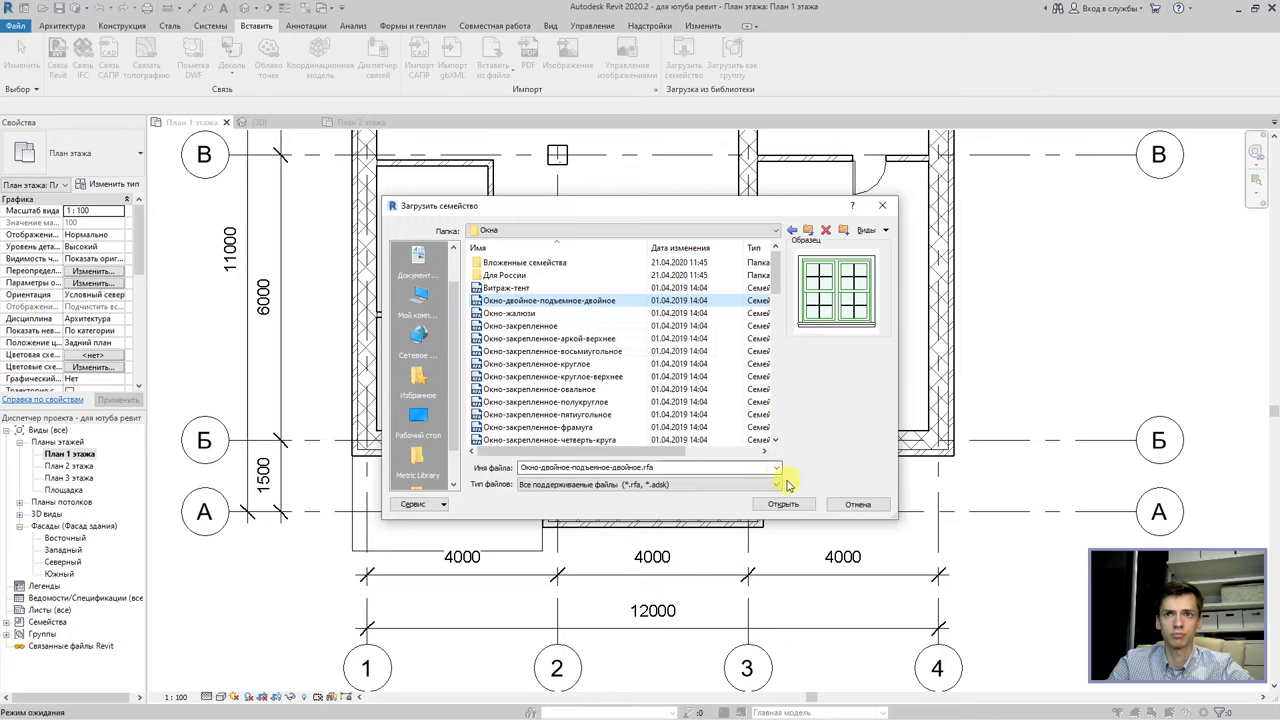
click(800, 505)
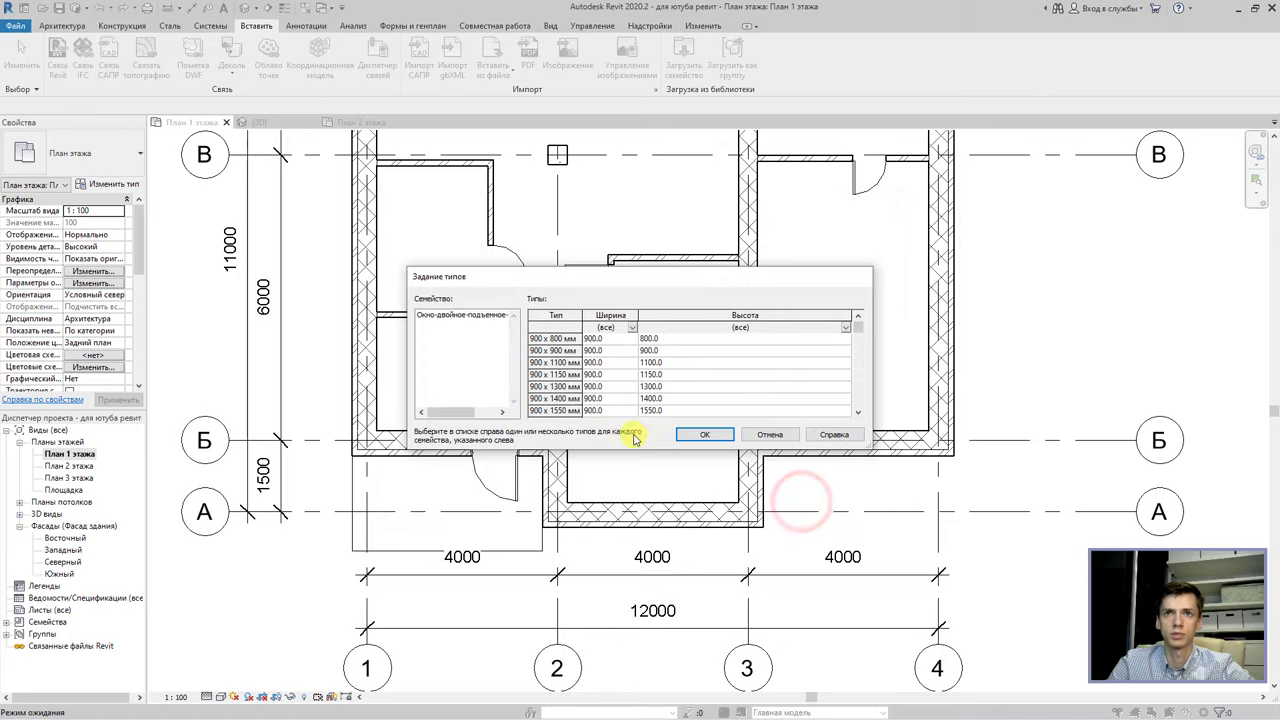
click(690, 434)
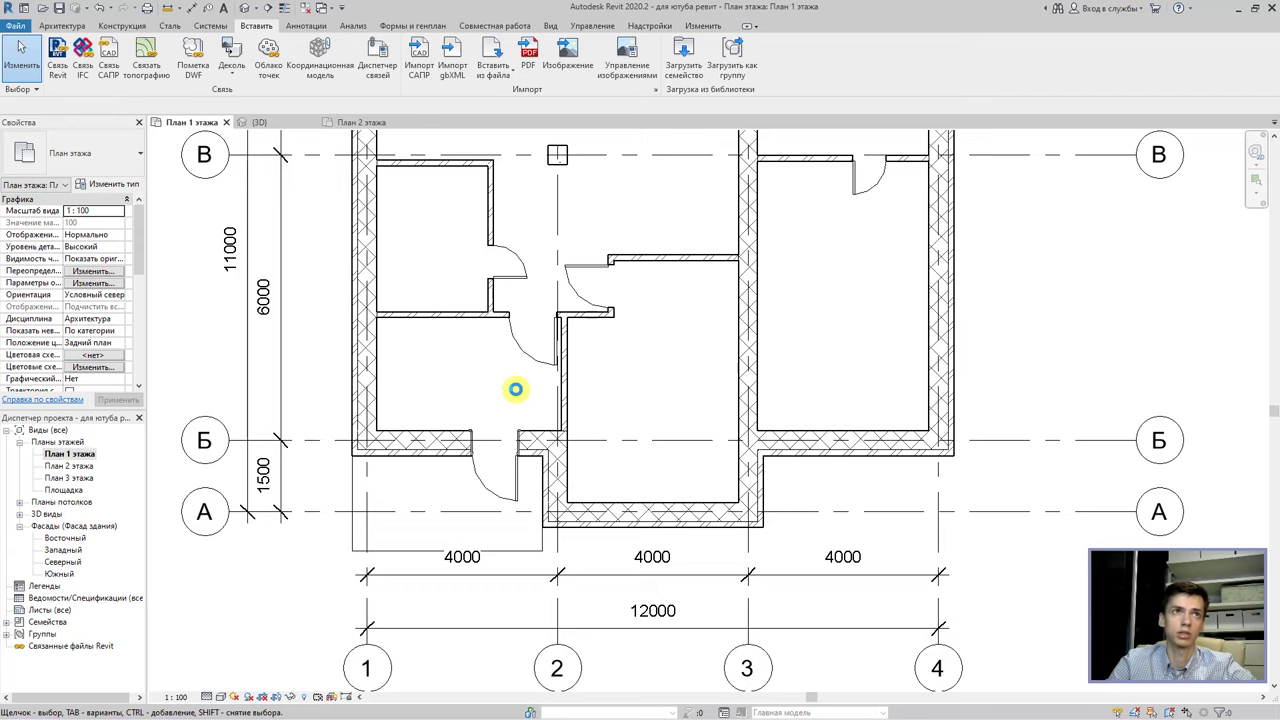
Start the Window tool and lower the sill height from 914.4 to 900.
click(60, 25)
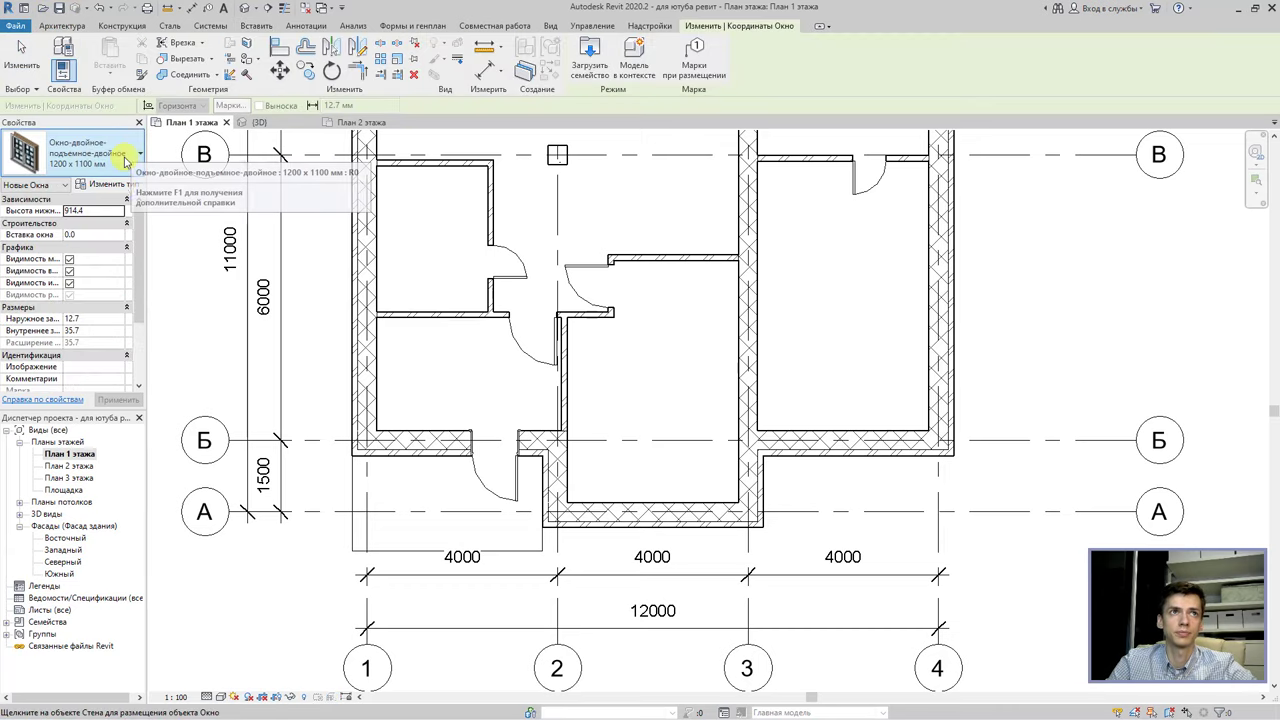
double_click(110, 214)
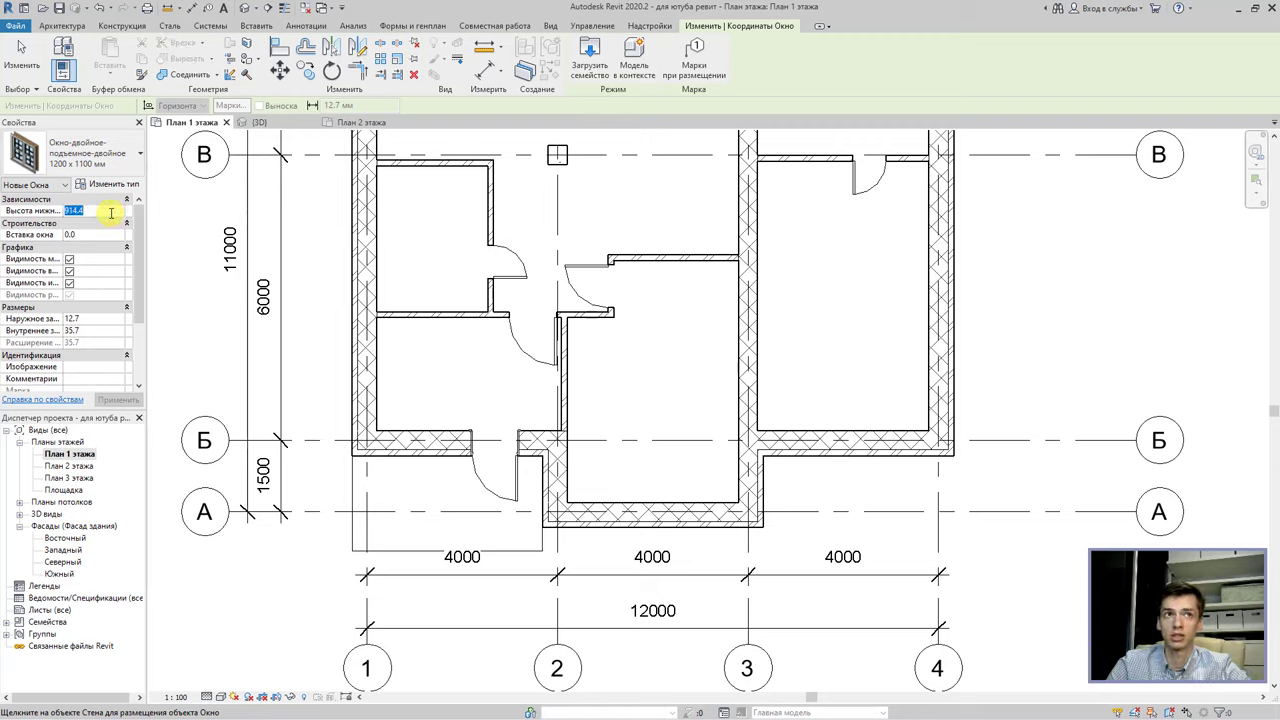
click(113, 185)
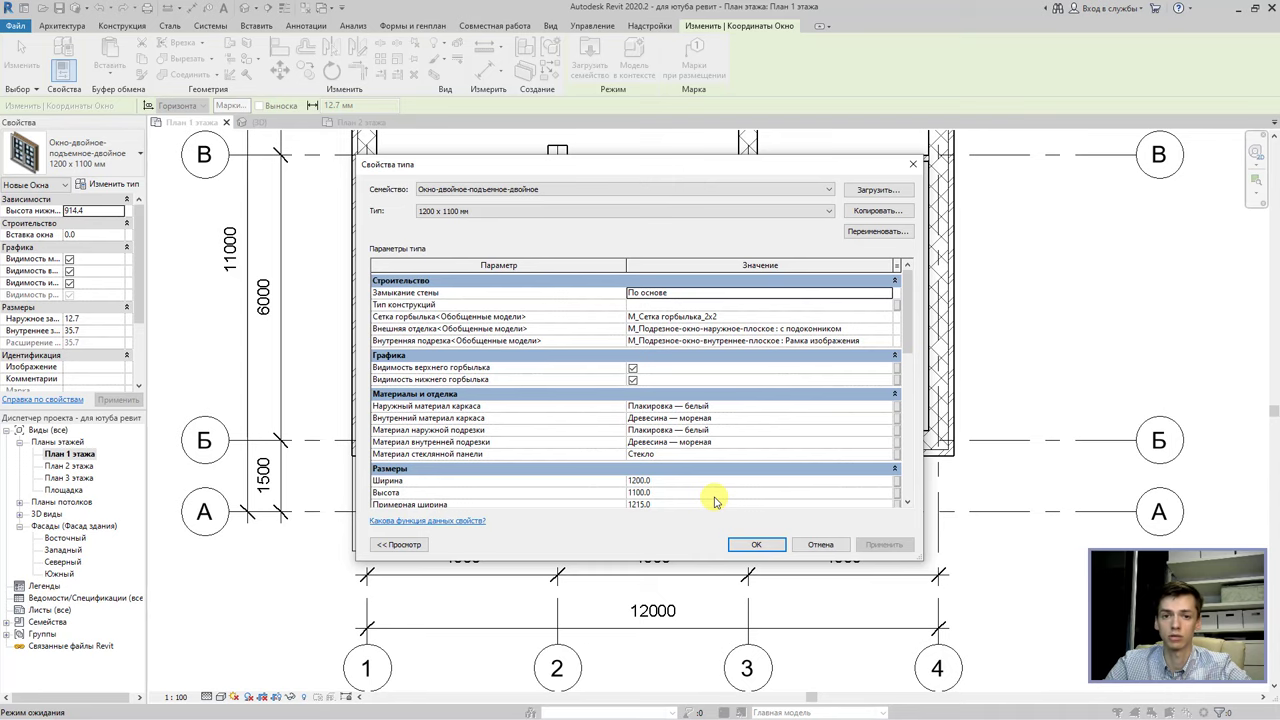
click(812, 541)
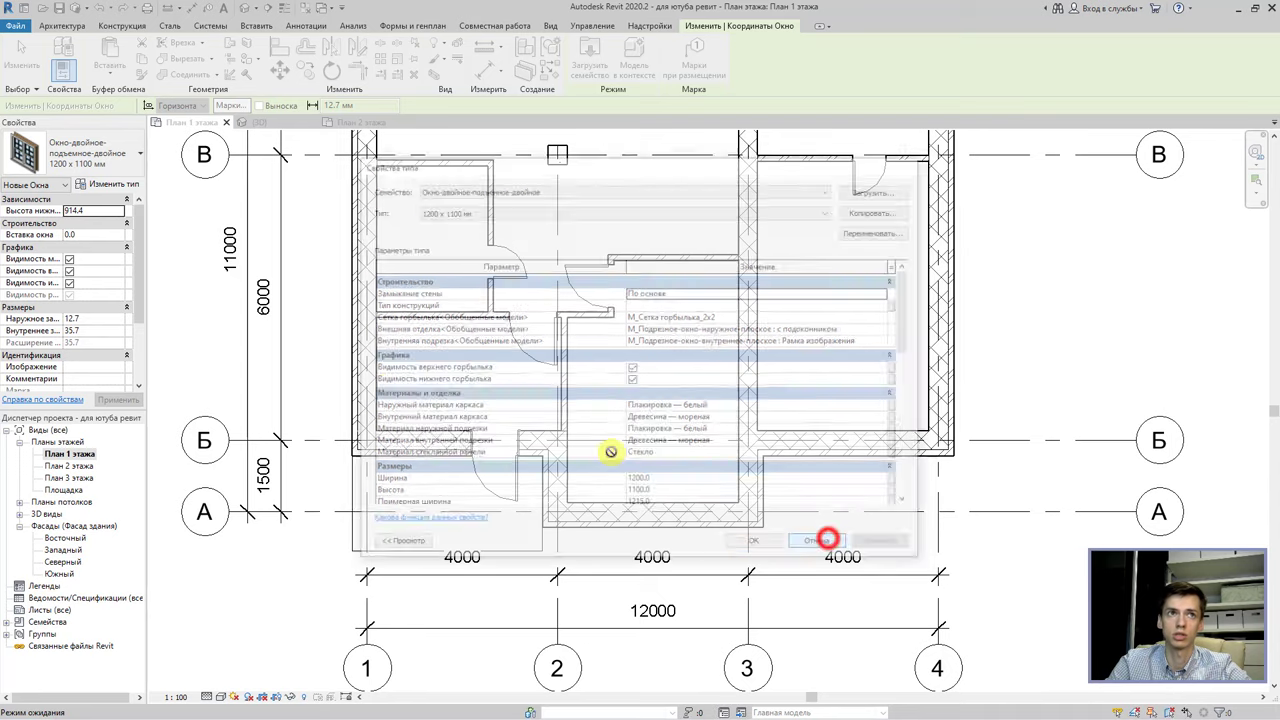
click(108, 210)
text(900)
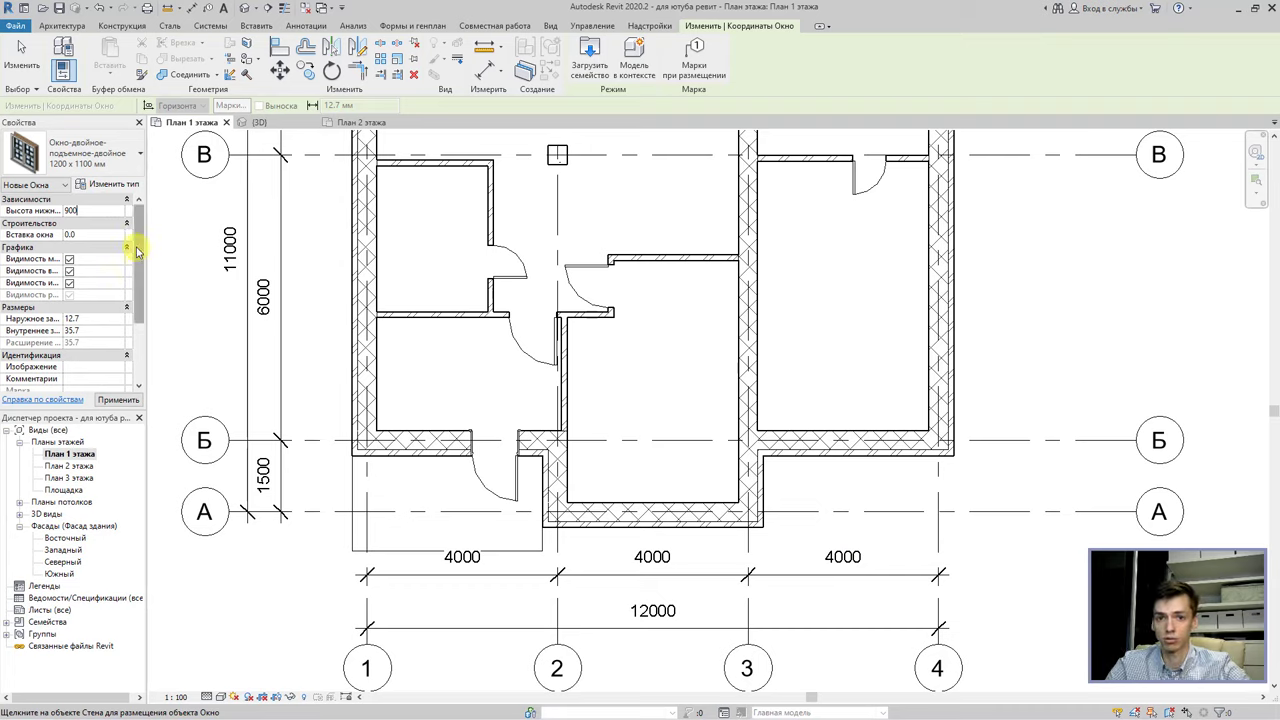
click(110, 184)
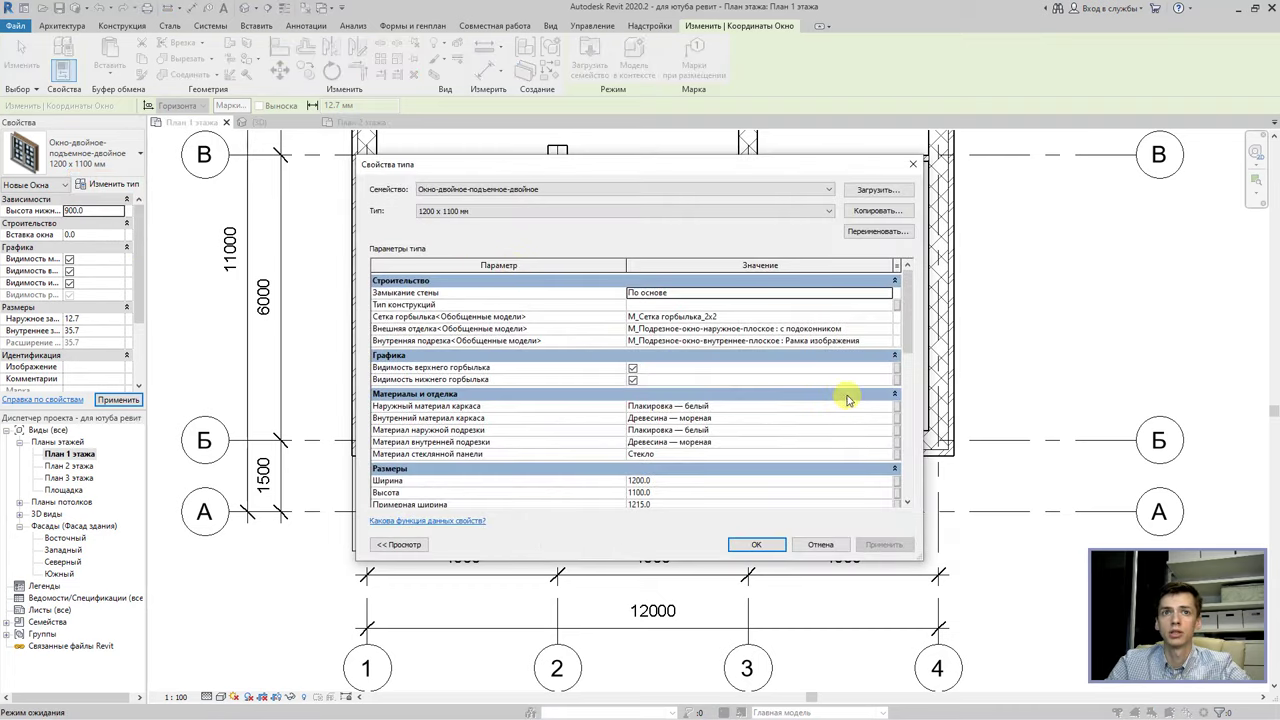
Try a 2300 width in Type Properties, then cancel without applying it.
drag(908, 335, 908, 362)
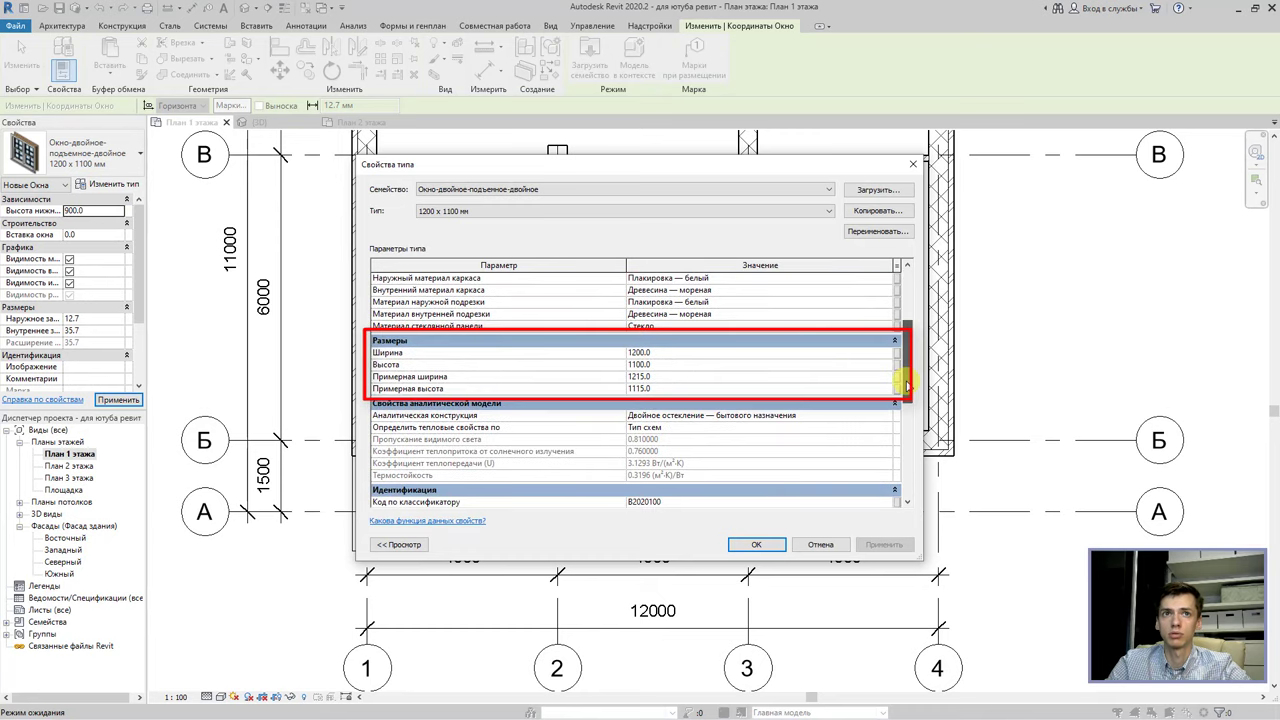
click(679, 354)
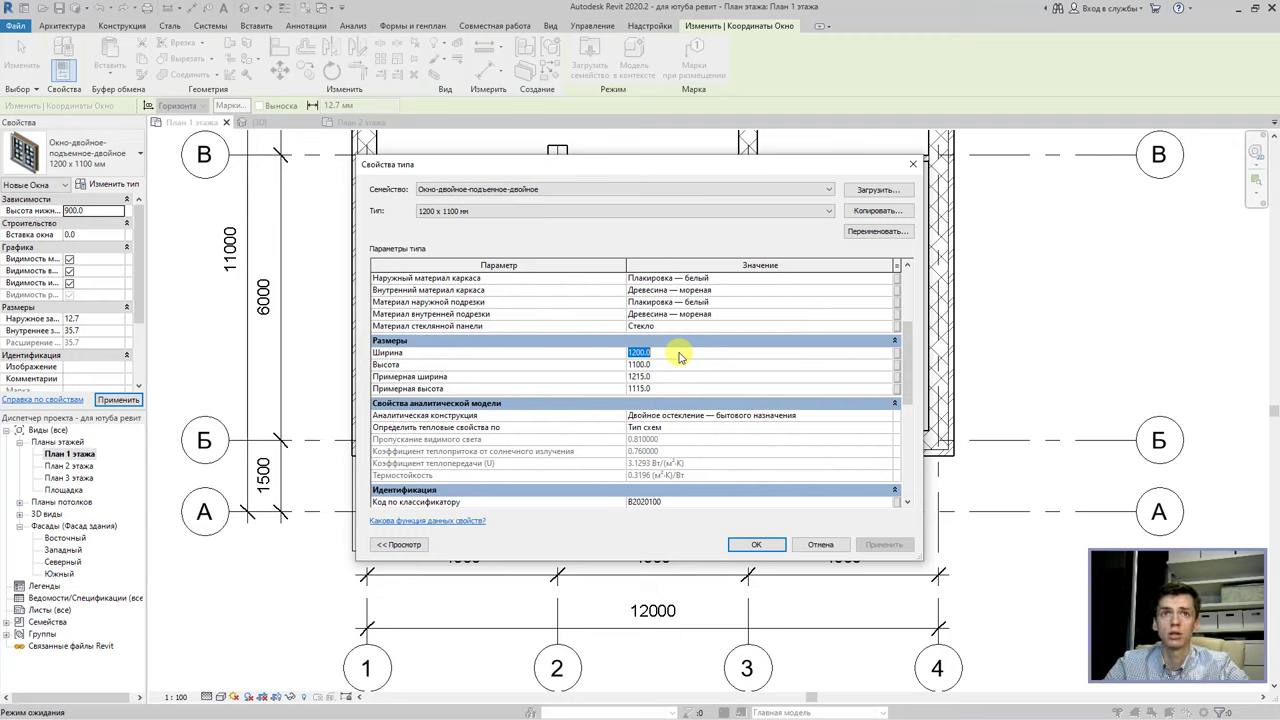
text(2300)
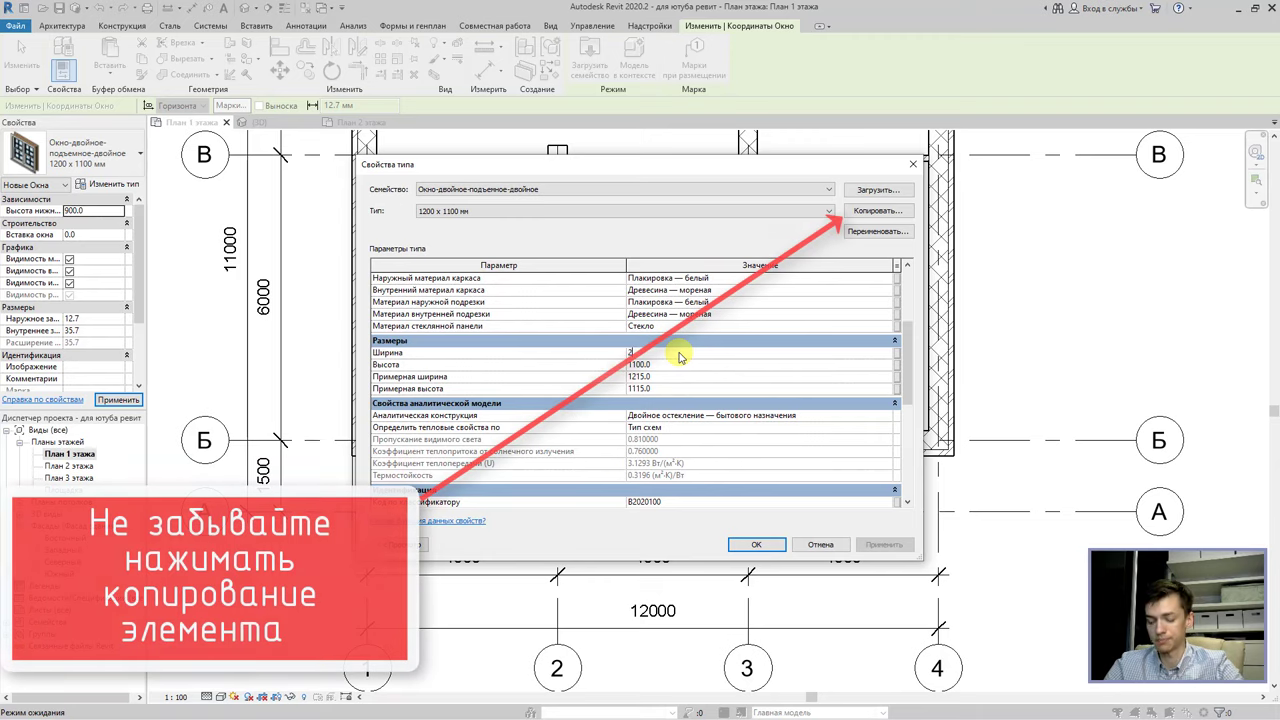
click(830, 544)
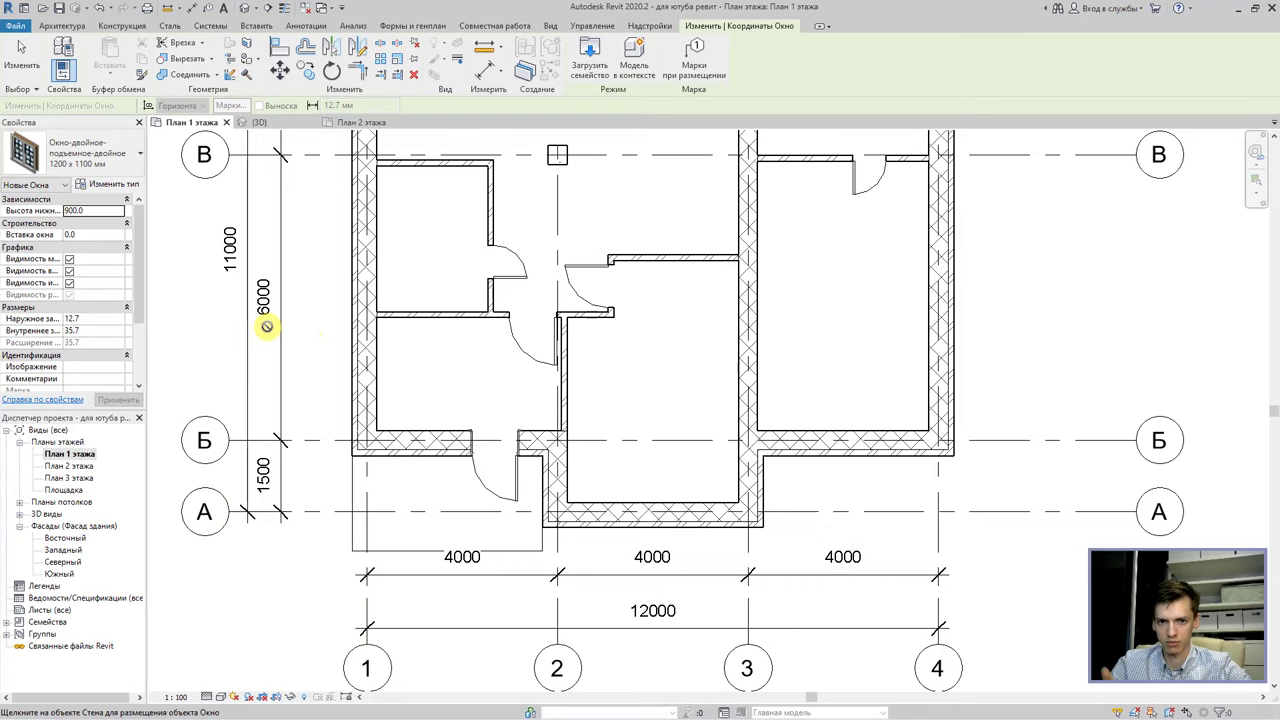
Duplicate the window type as a new type named 2300 x 1100 мм.
click(129, 190)
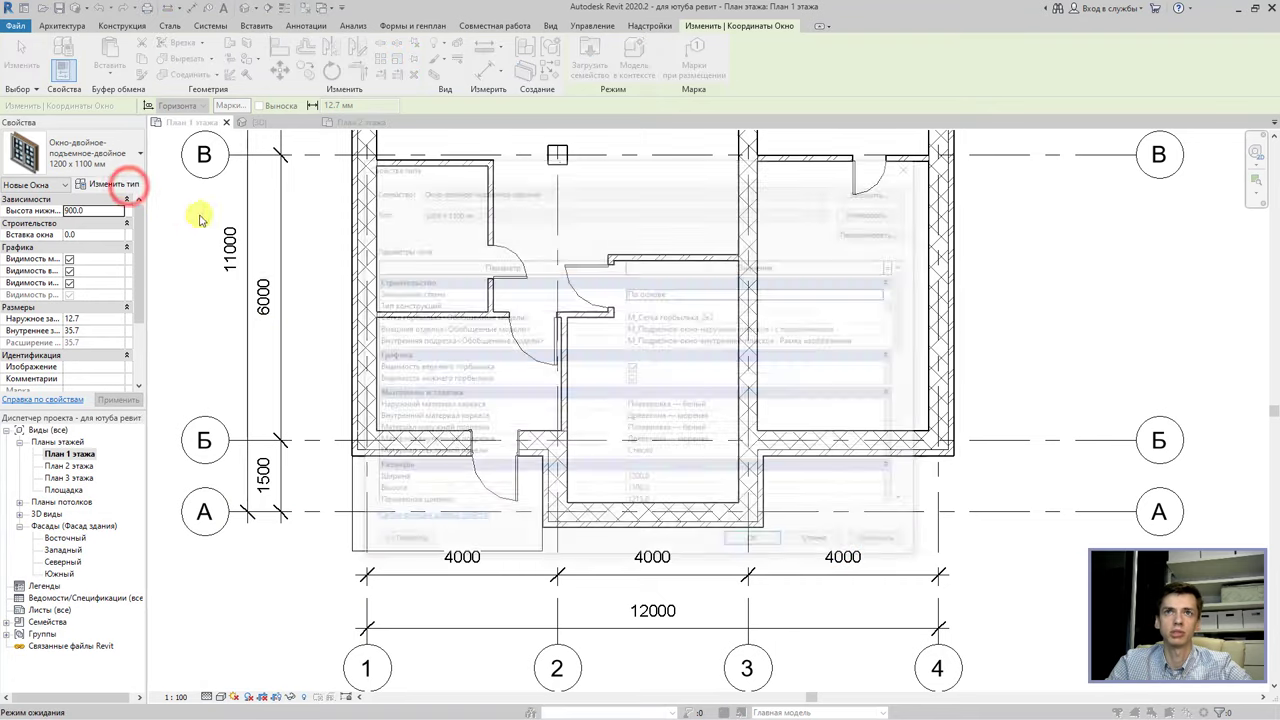
click(872, 211)
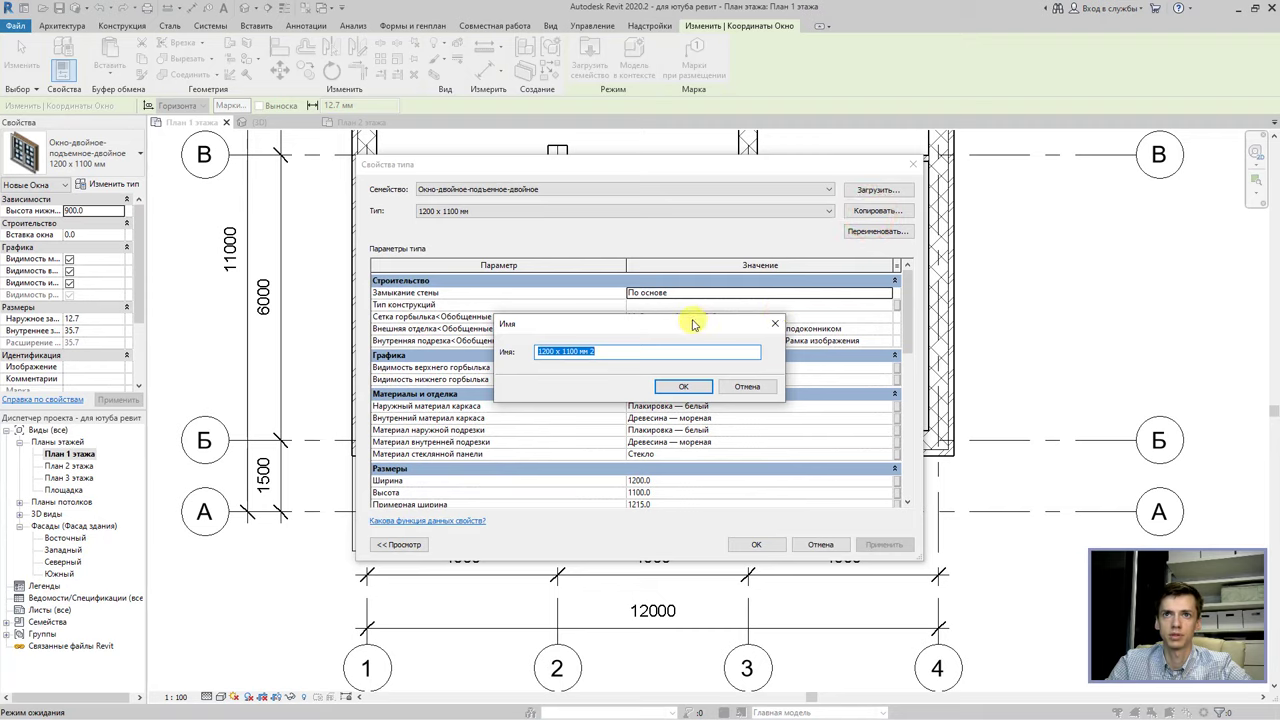
drag(693, 322, 664, 294)
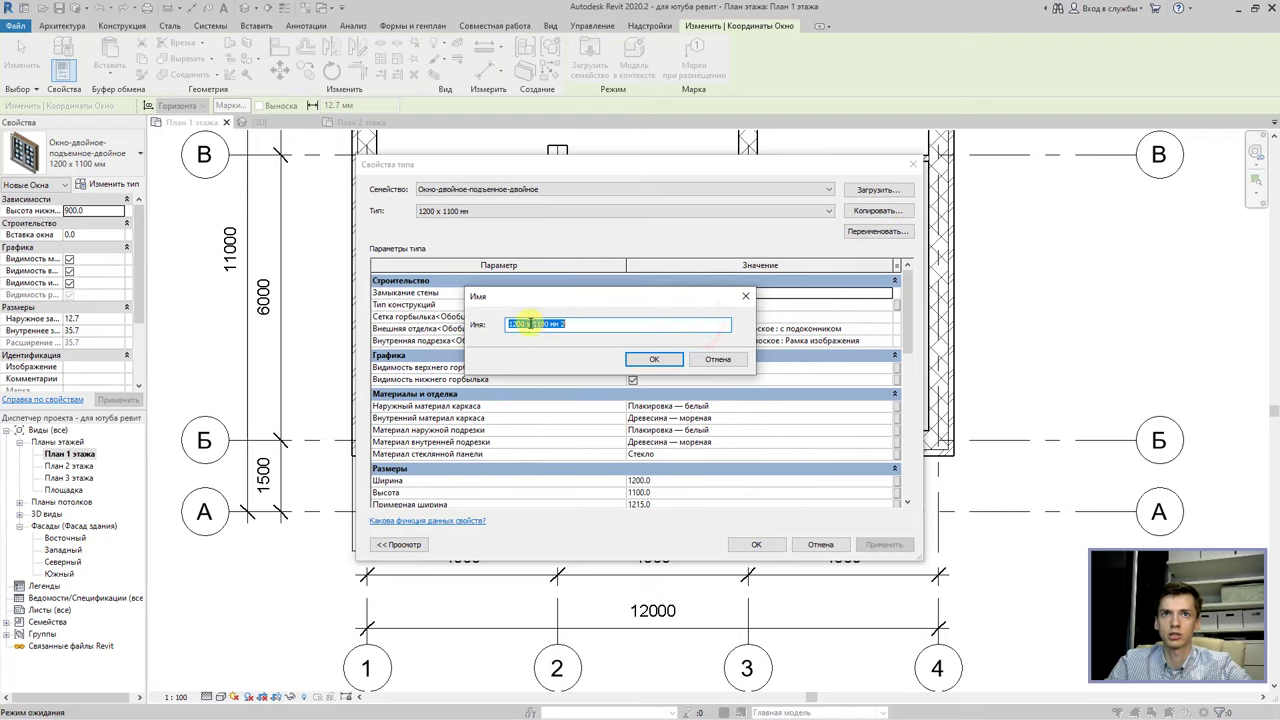
text(2)
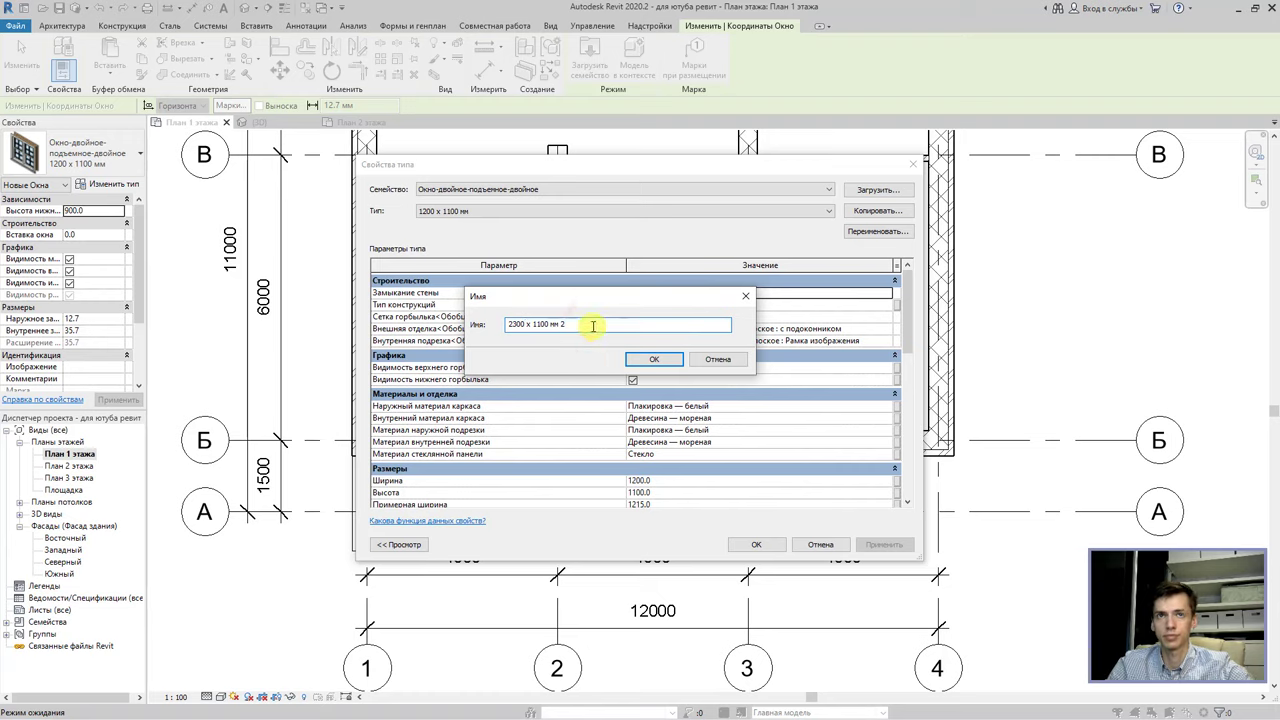
click(648, 360)
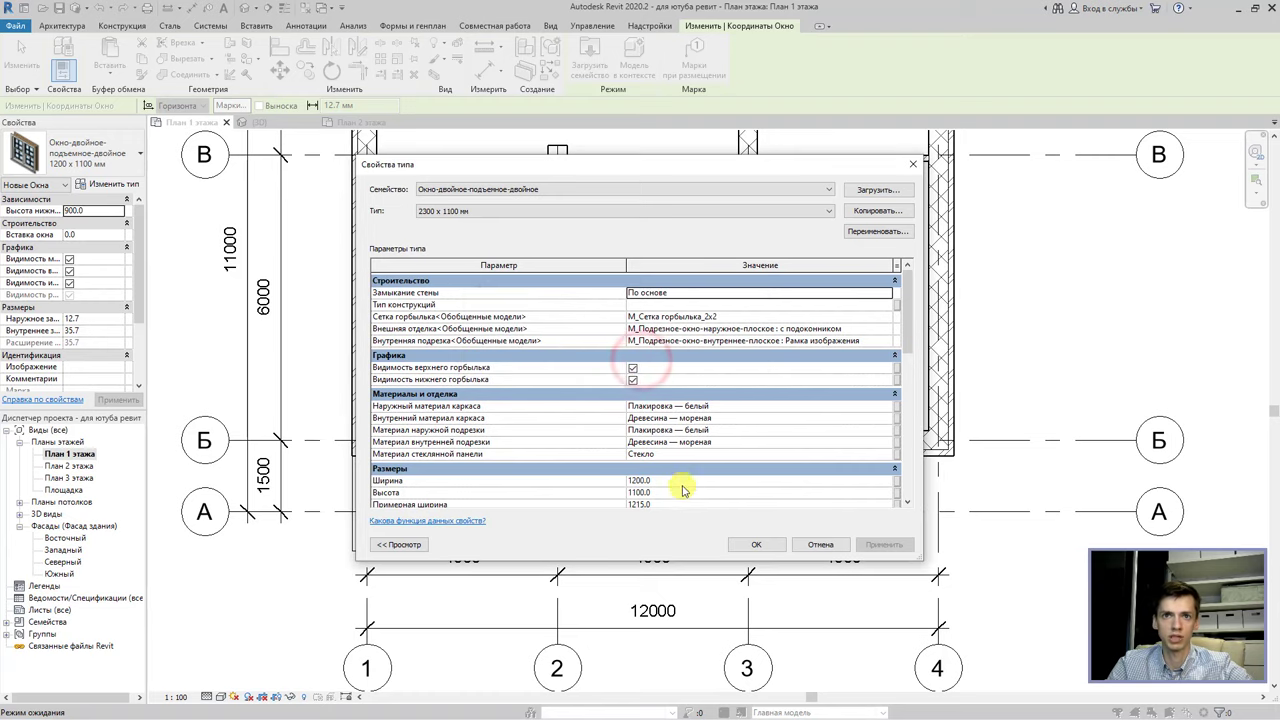
Set the new type's approximate width to 2300 and apply the Type Properties.
click(645, 481)
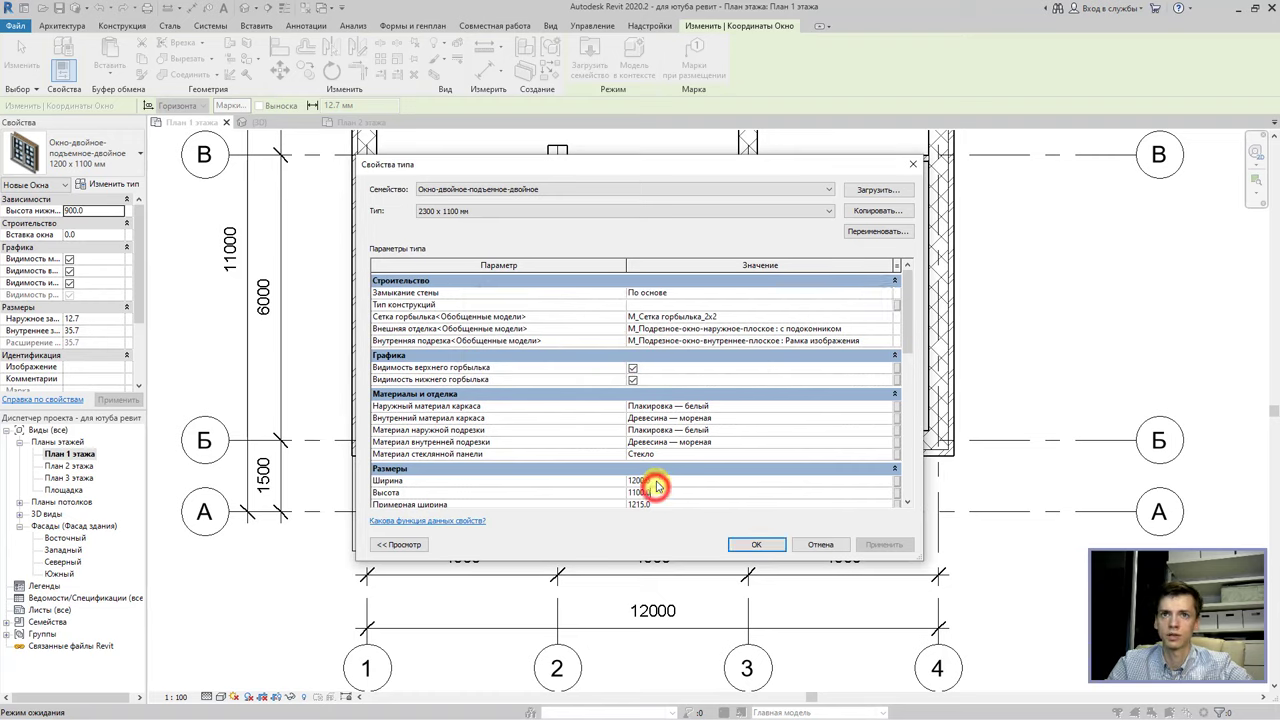
text(2300)
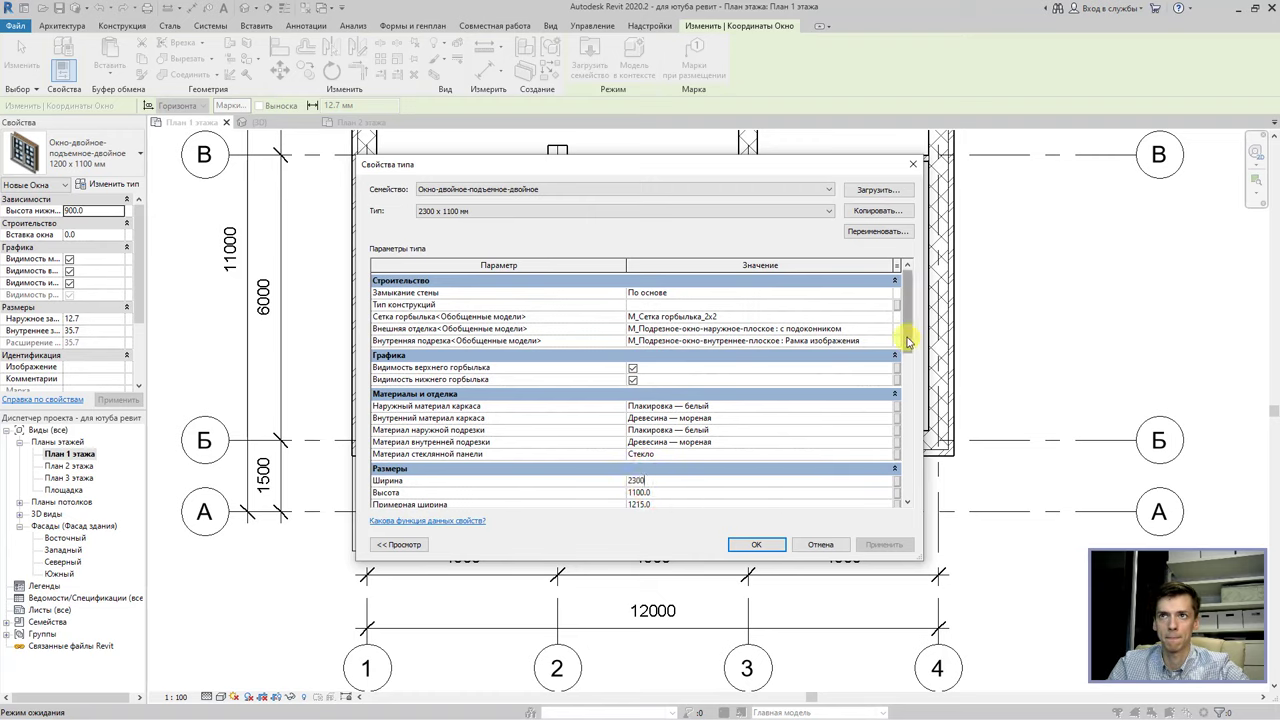
drag(905, 336, 908, 362)
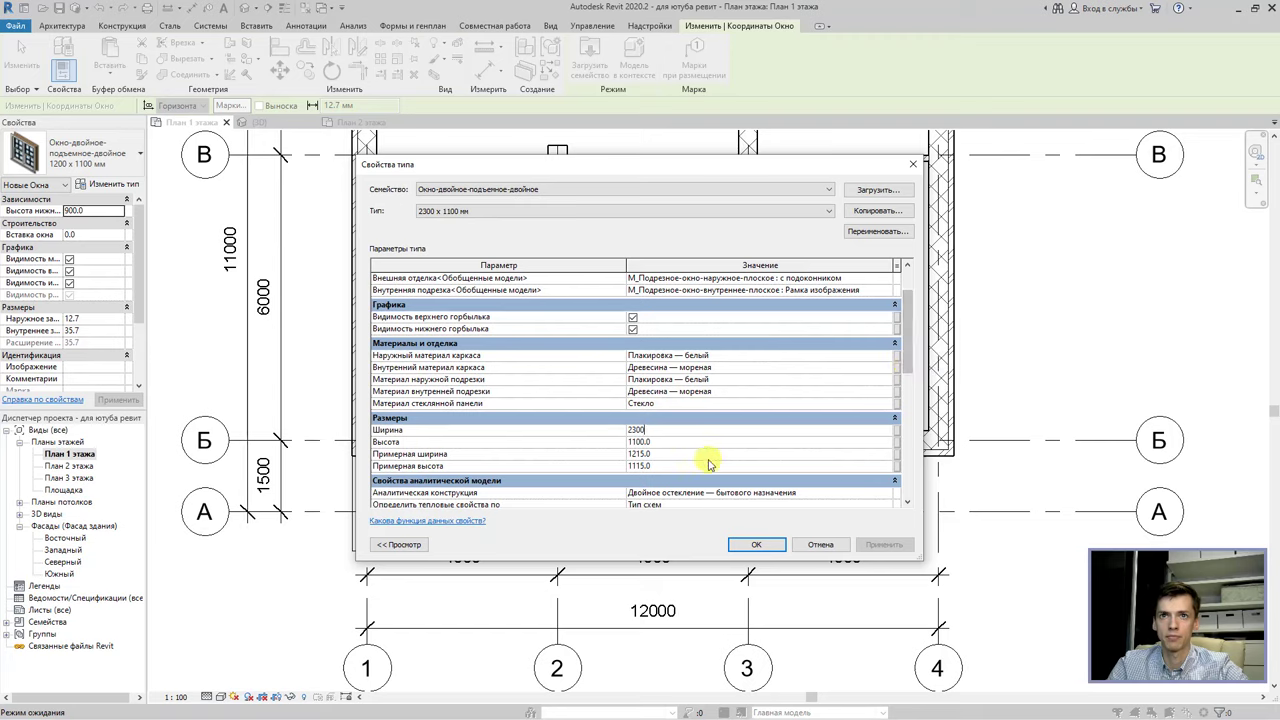
text(3)
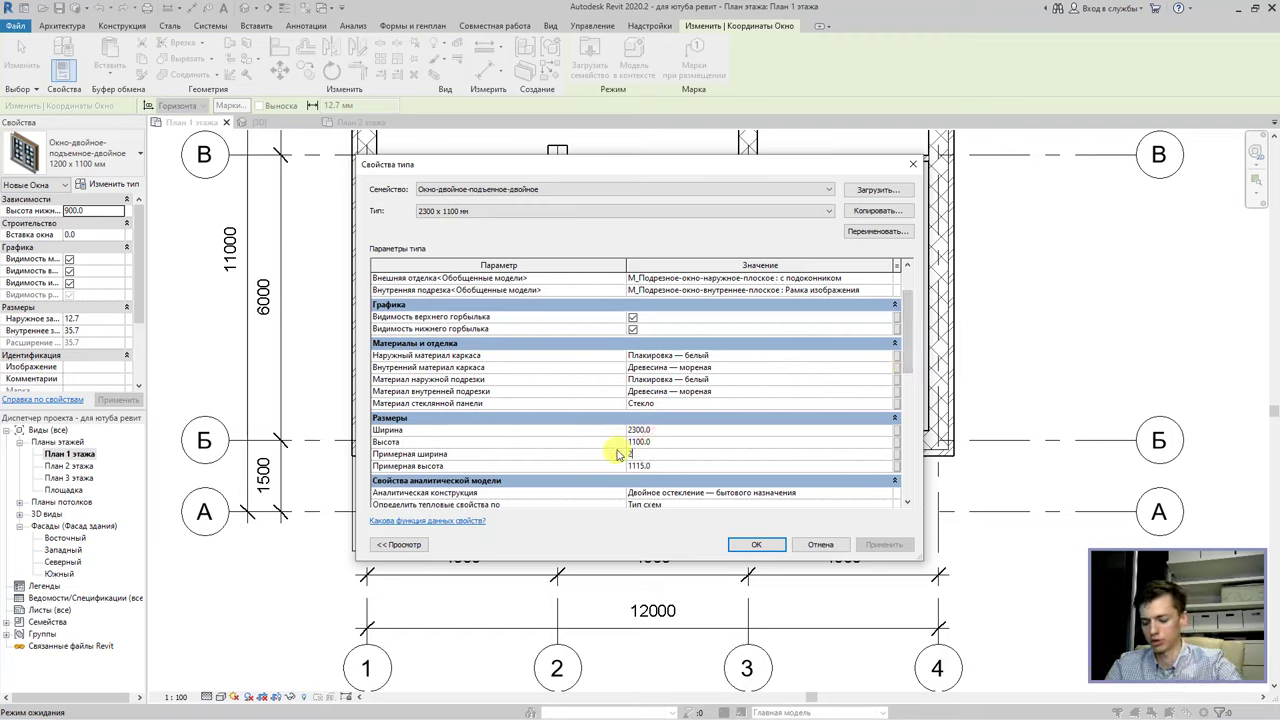
text(00)
click(790, 522)
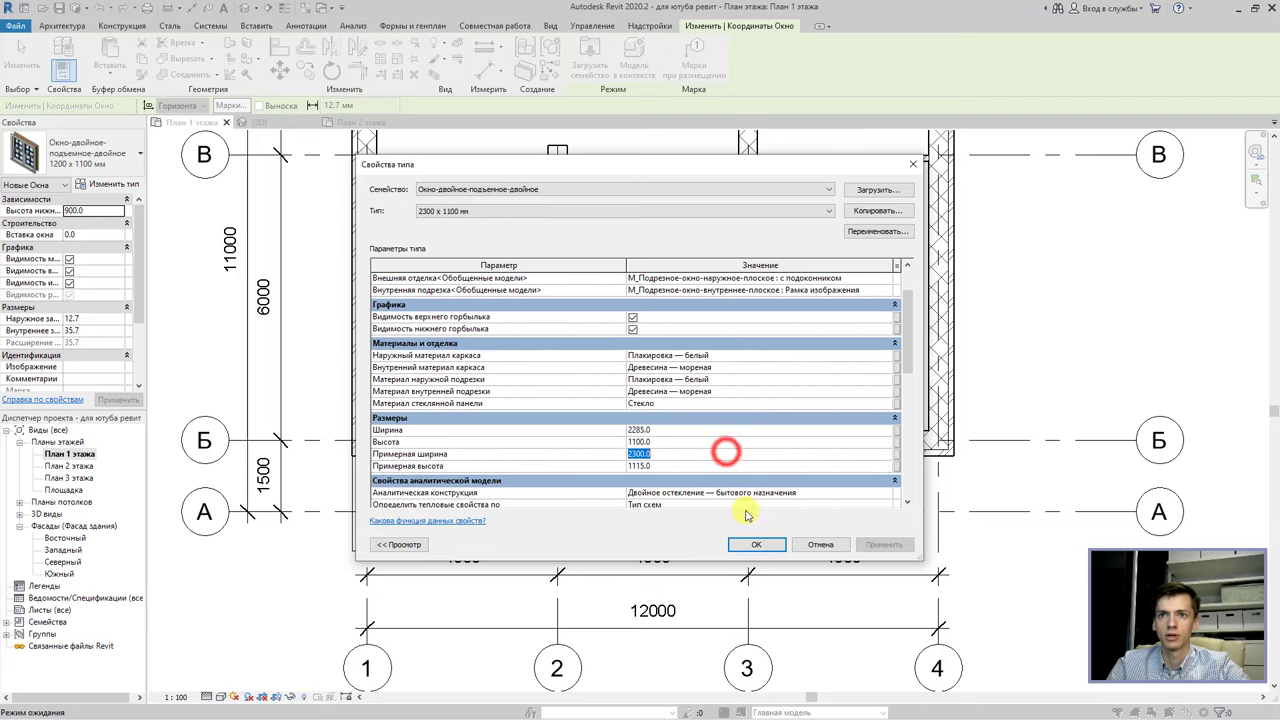
click(727, 451)
click(743, 549)
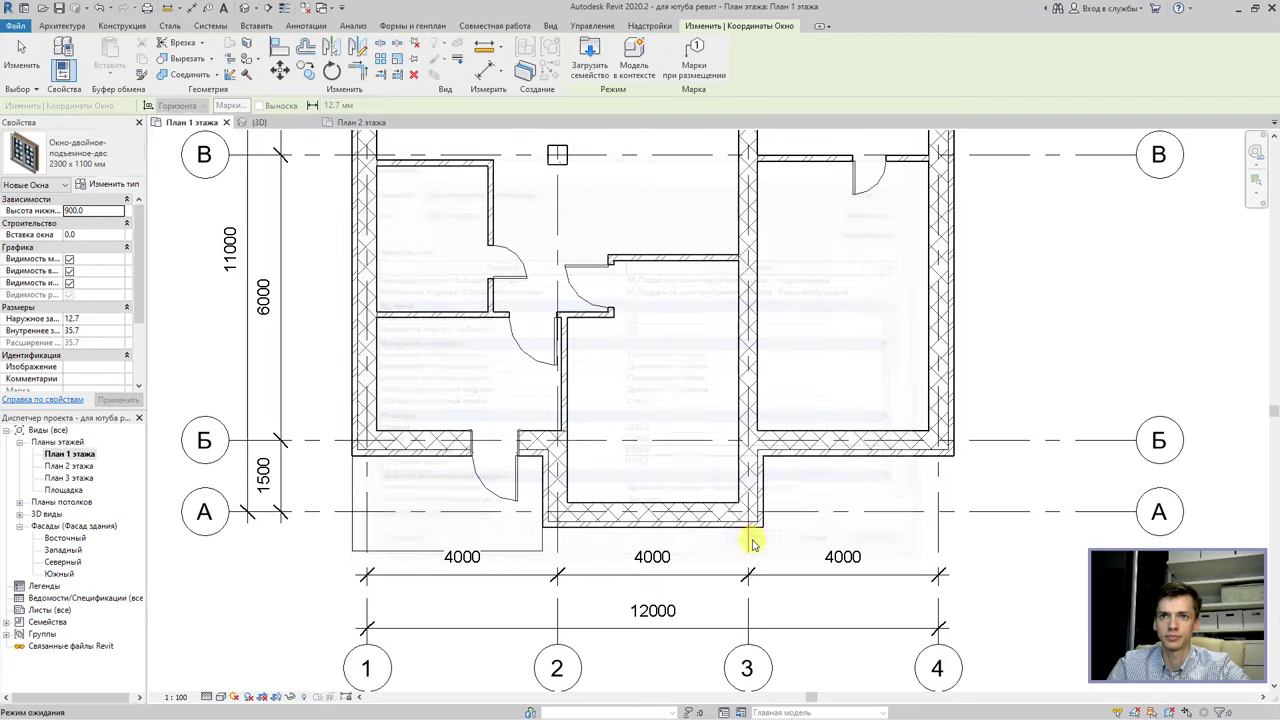
Place the 2300 x 1100 мм window in the recessed bottom wall between grids 2 and 3.
scroll(646, 510, up, 1)
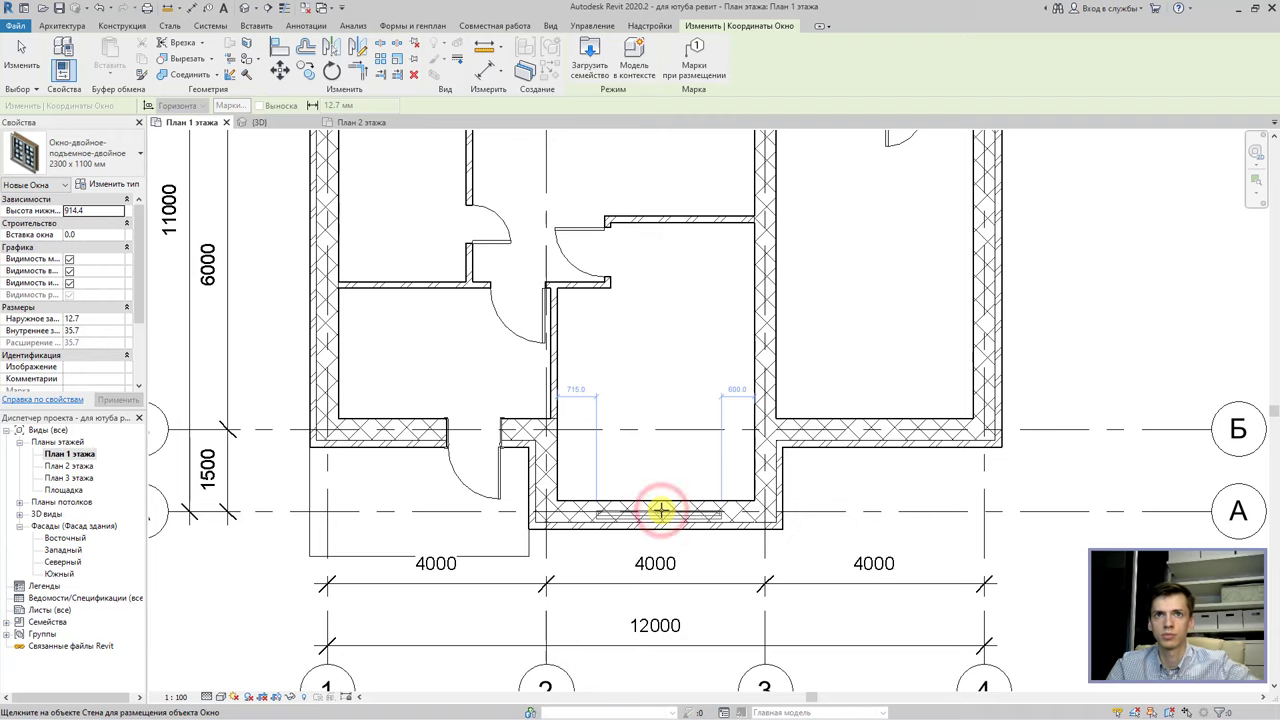
click(655, 510)
key(Escape)
key(Escape)
scroll(725, 539, up, 2)
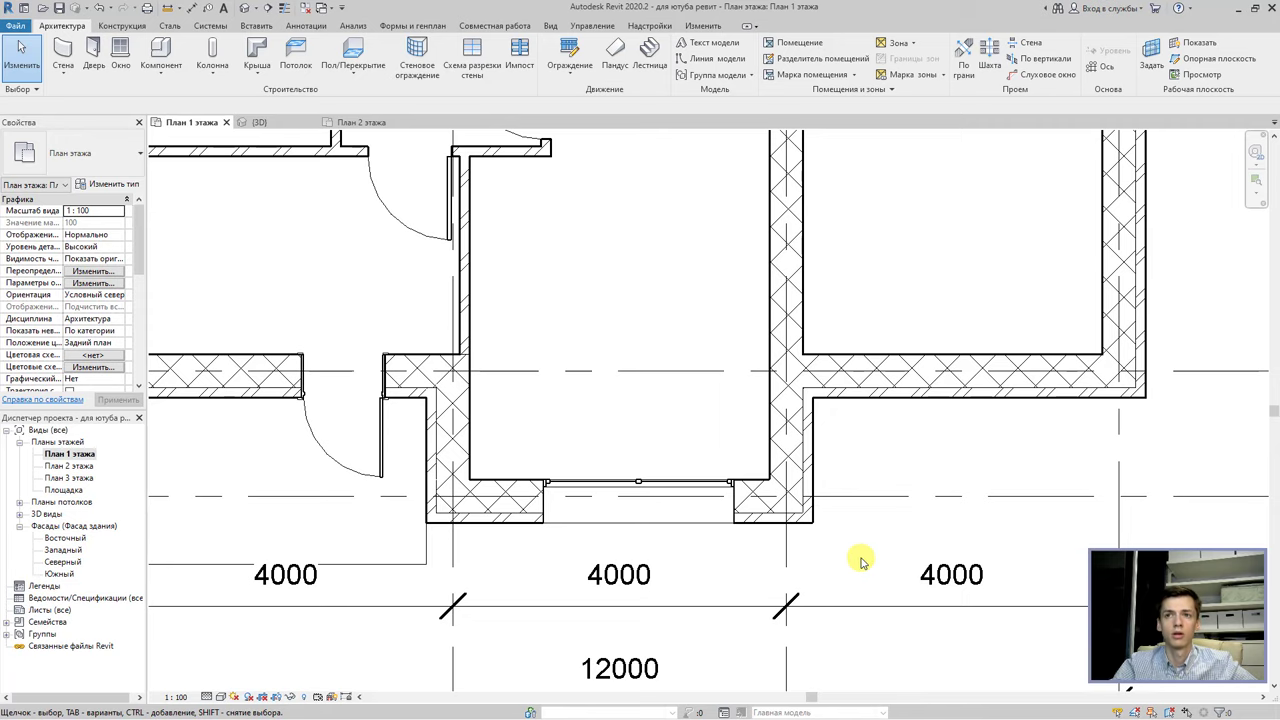
scroll(855, 565, down, 3)
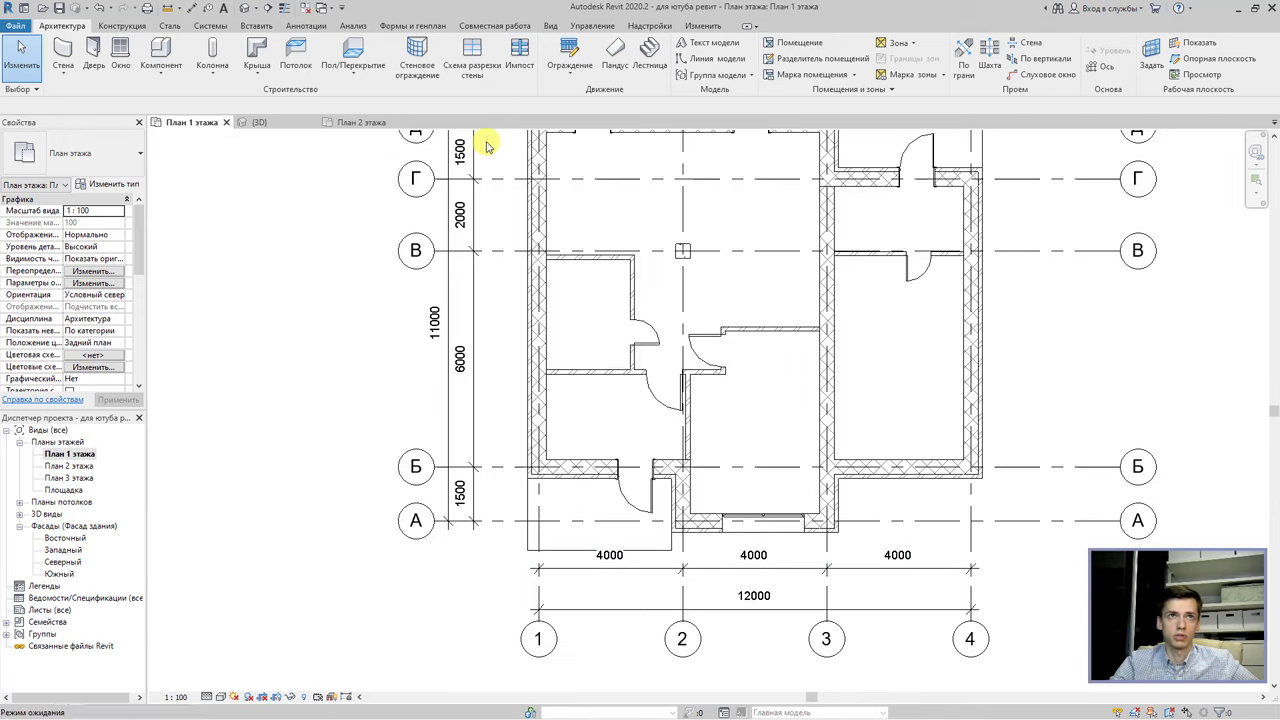
click(241, 8)
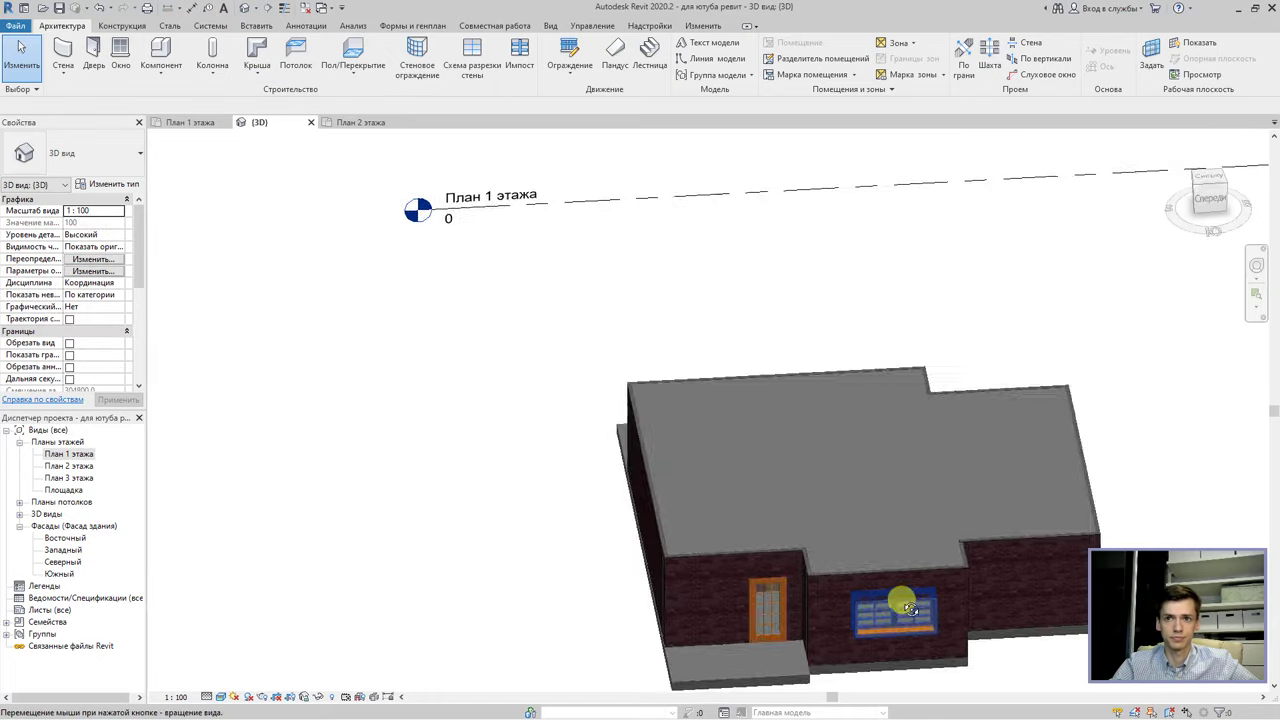
In 3D, select the new window, set its sill height to 900, and edit its type.
mouse_move(909, 609)
shift+middle_down()
mouse_move(632, 540)
mouse_move(400, 514)
mouse_move(443, 523)
mouse_move(643, 486)
mouse_move(349, 496)
shift+middle_up()
scroll(955, 565, up, 3)
scroll(920, 535, up, 3)
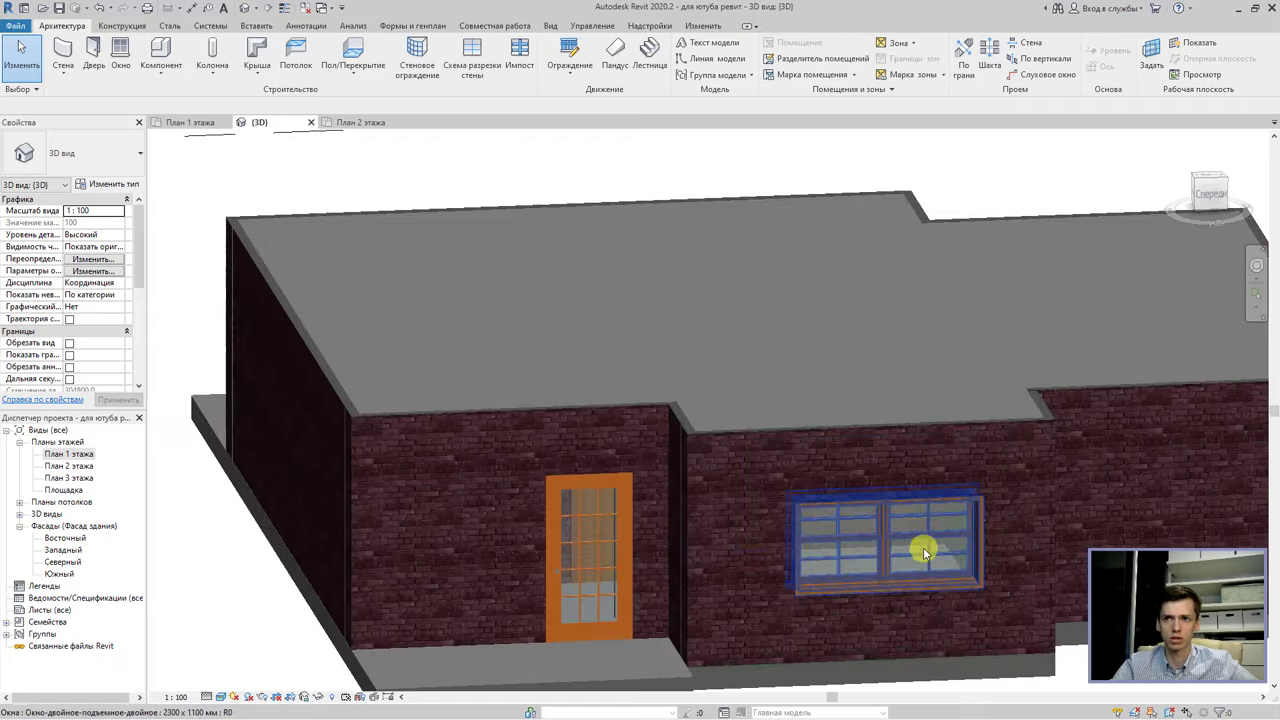
click(912, 540)
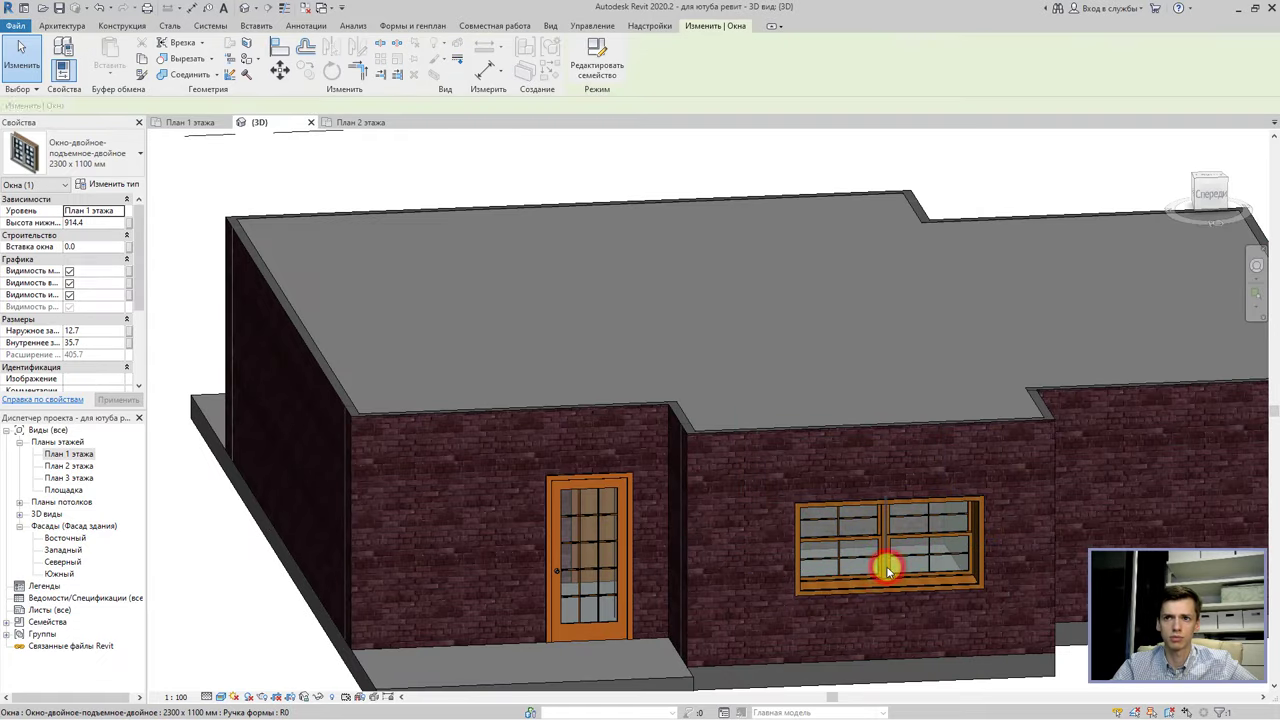
click(890, 572)
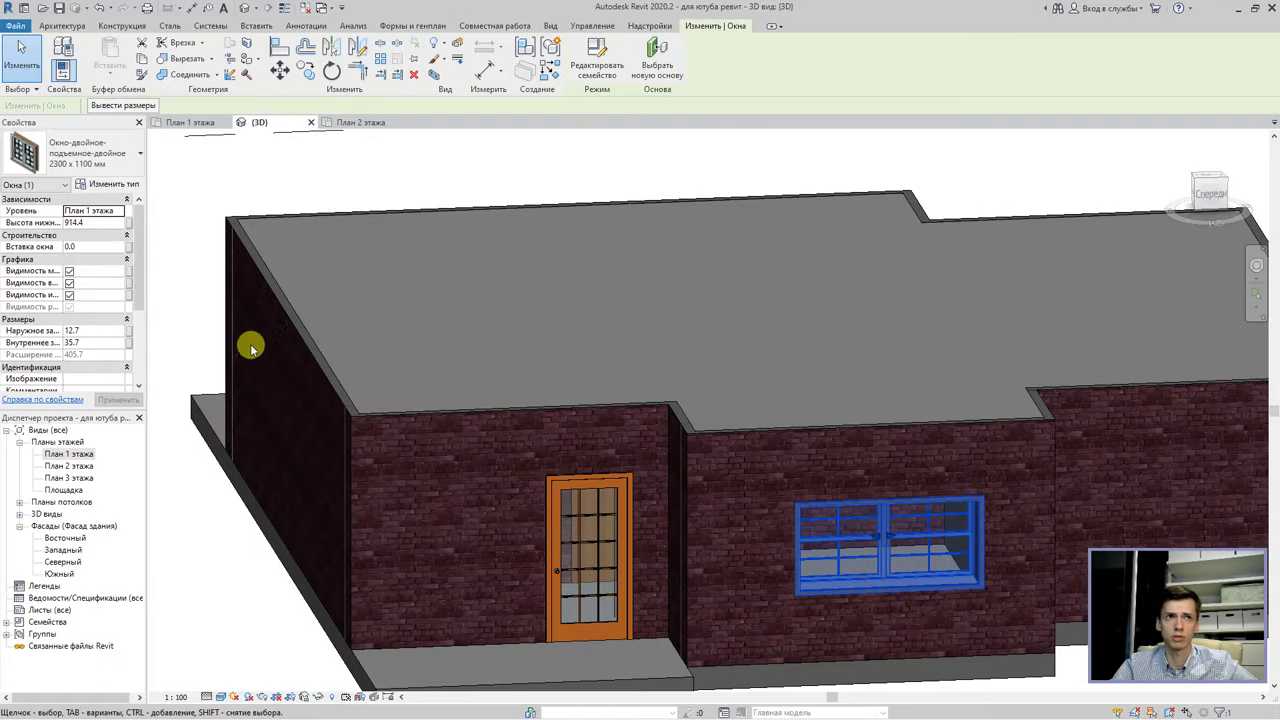
click(100, 222)
text(900.0)
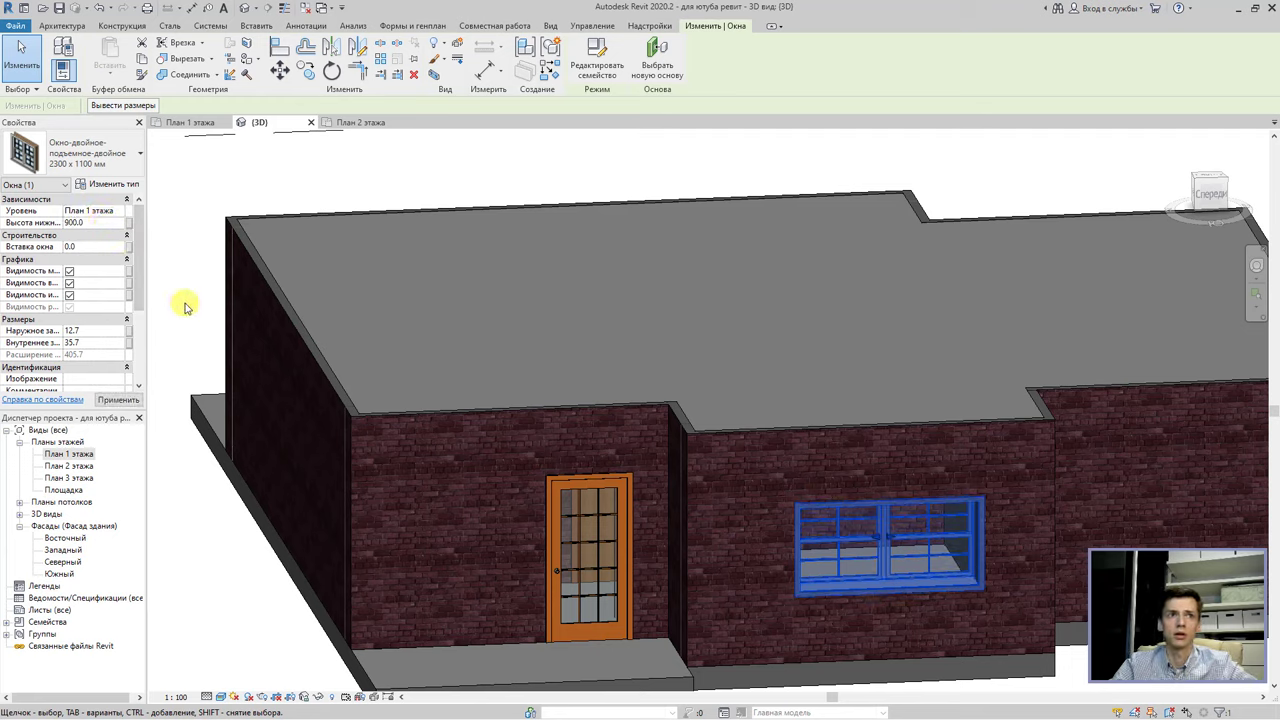
click(90, 189)
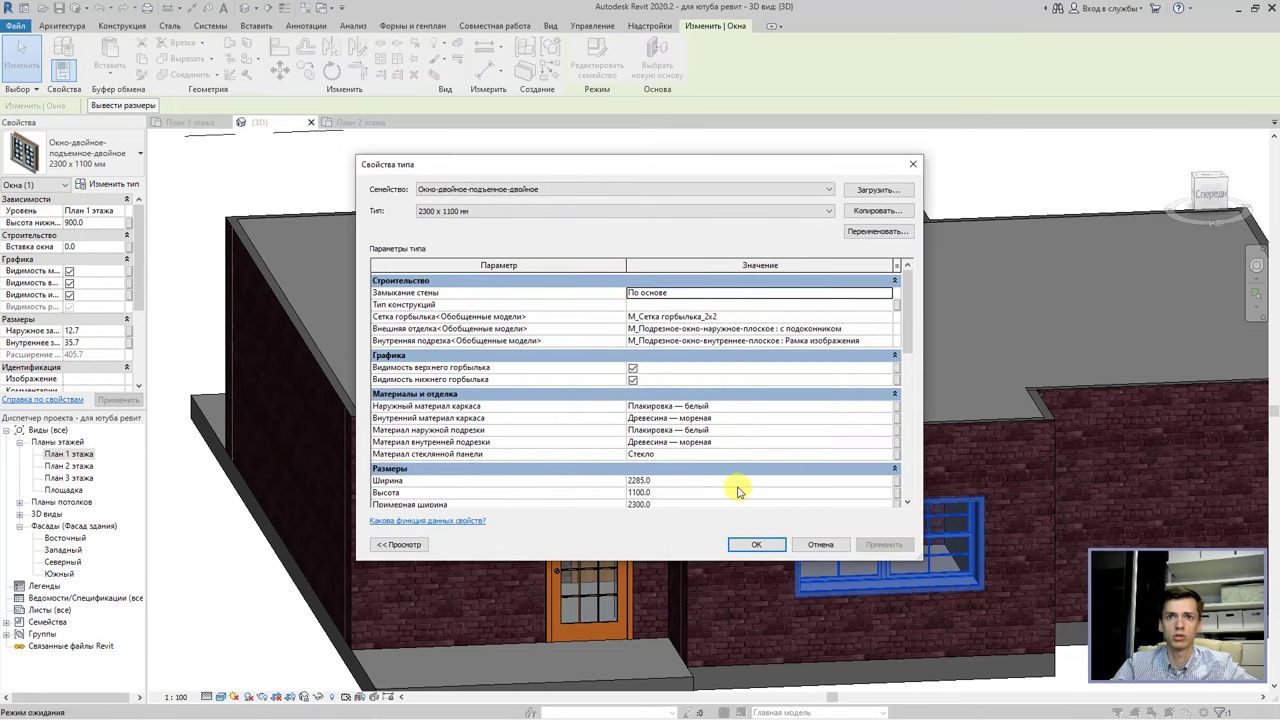
click(704, 494)
Set the window type's height to 2000 and apply it.
double_click(704, 494)
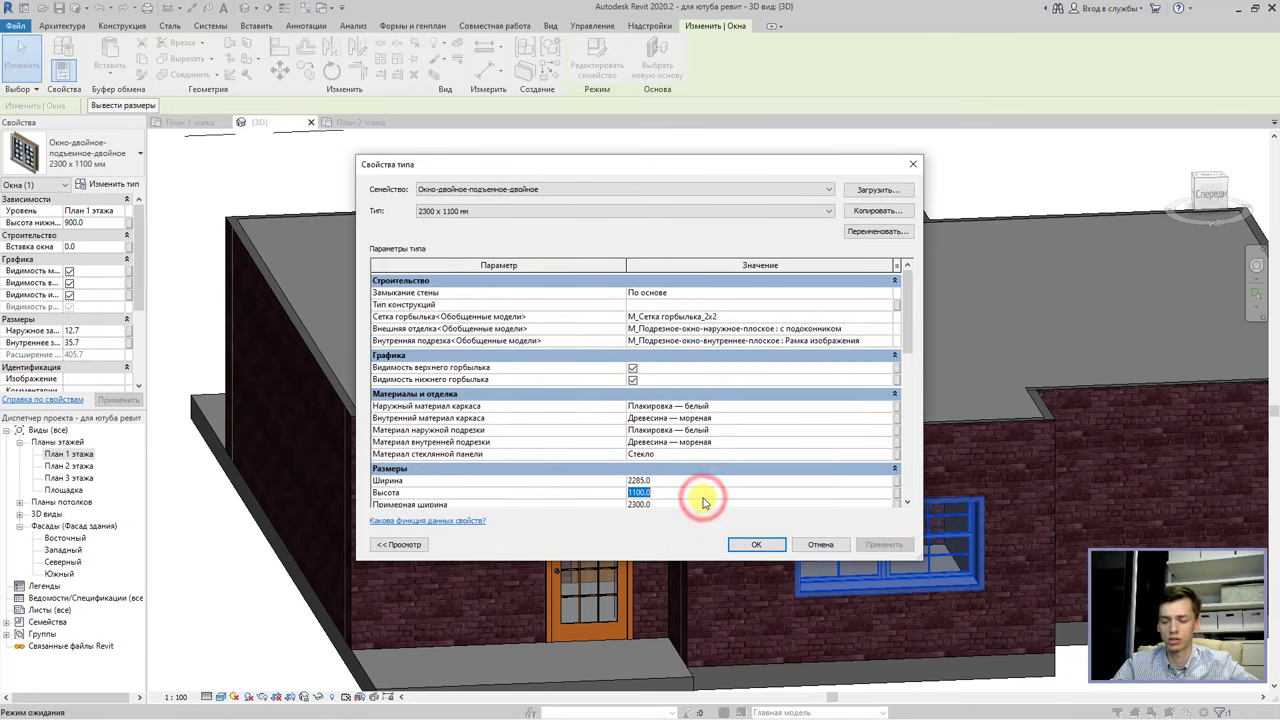
text(20)
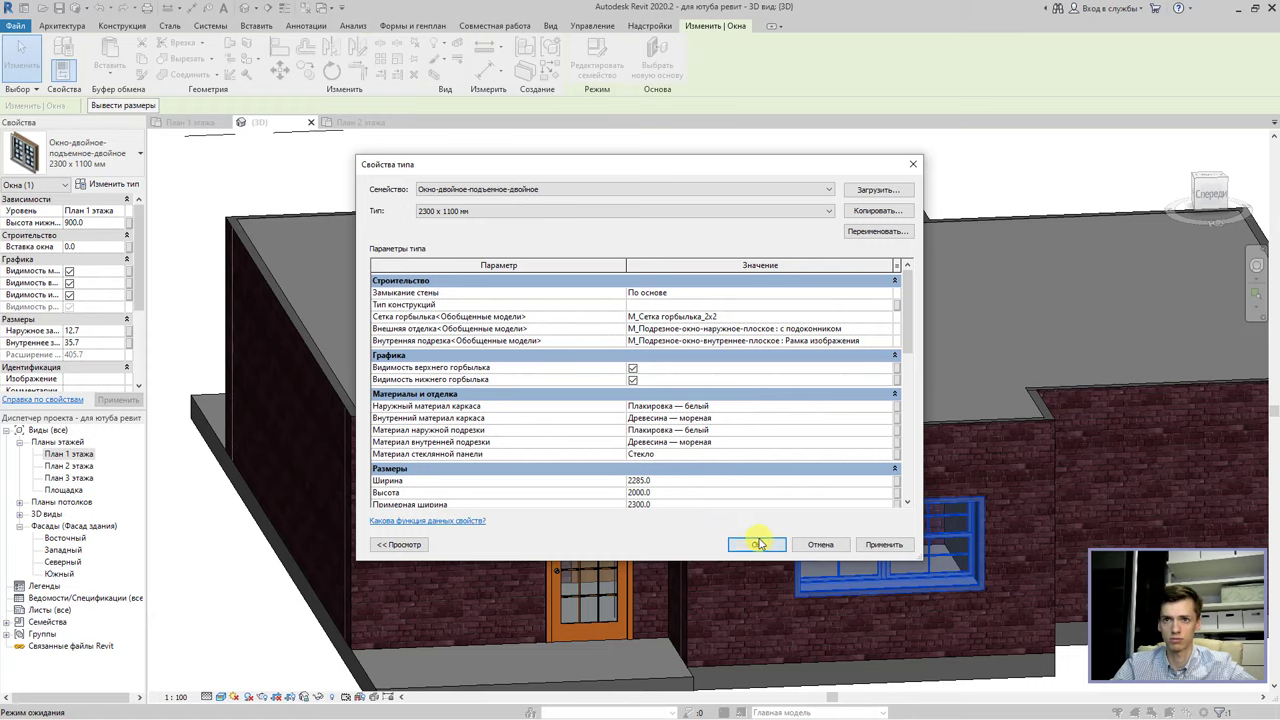
click(757, 545)
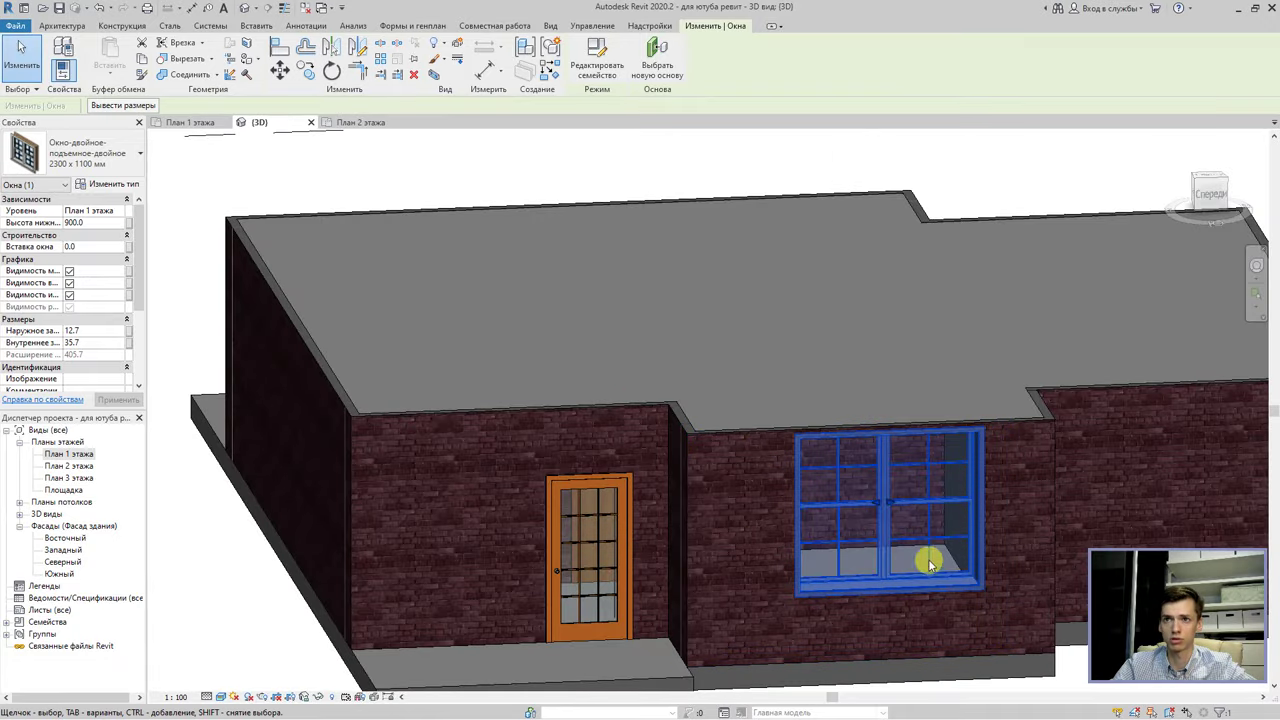
key(Escape)
Orbit and zoom around the taller window and glazed doors, then return to the floor plan.
scroll(962, 575, up, 2)
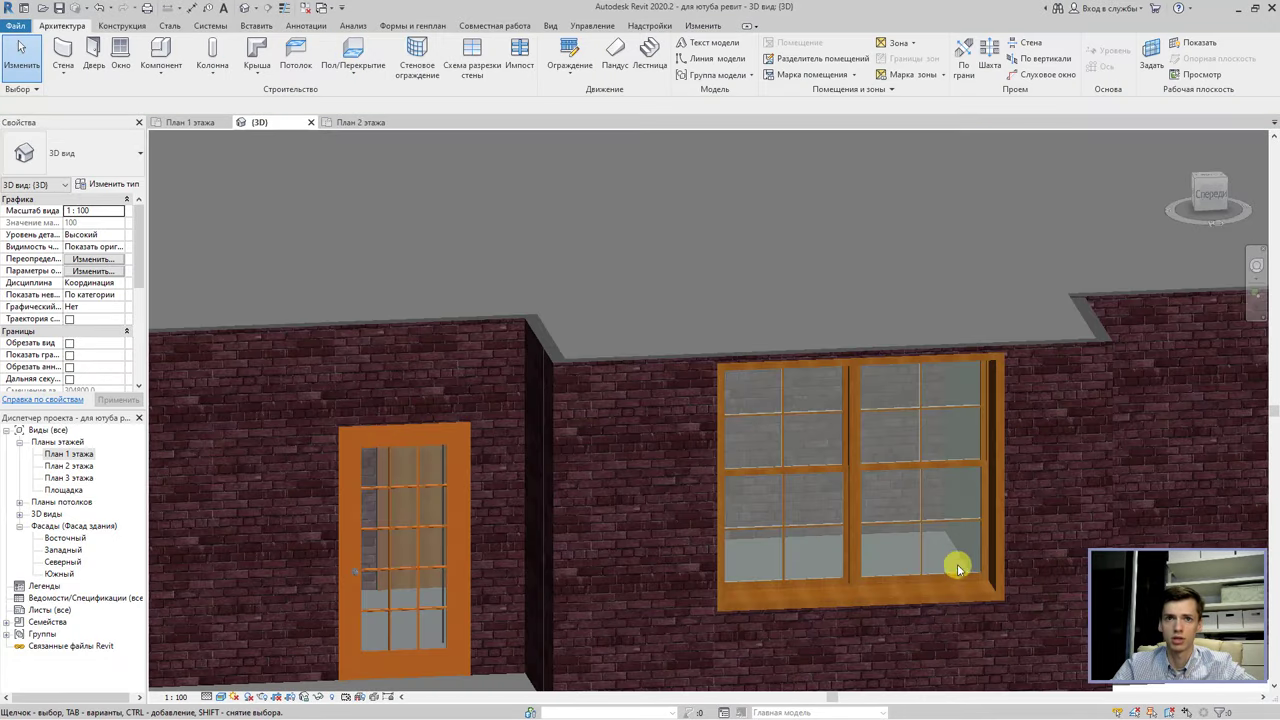
scroll(815, 570, down, 3)
scroll(815, 568, down, 2)
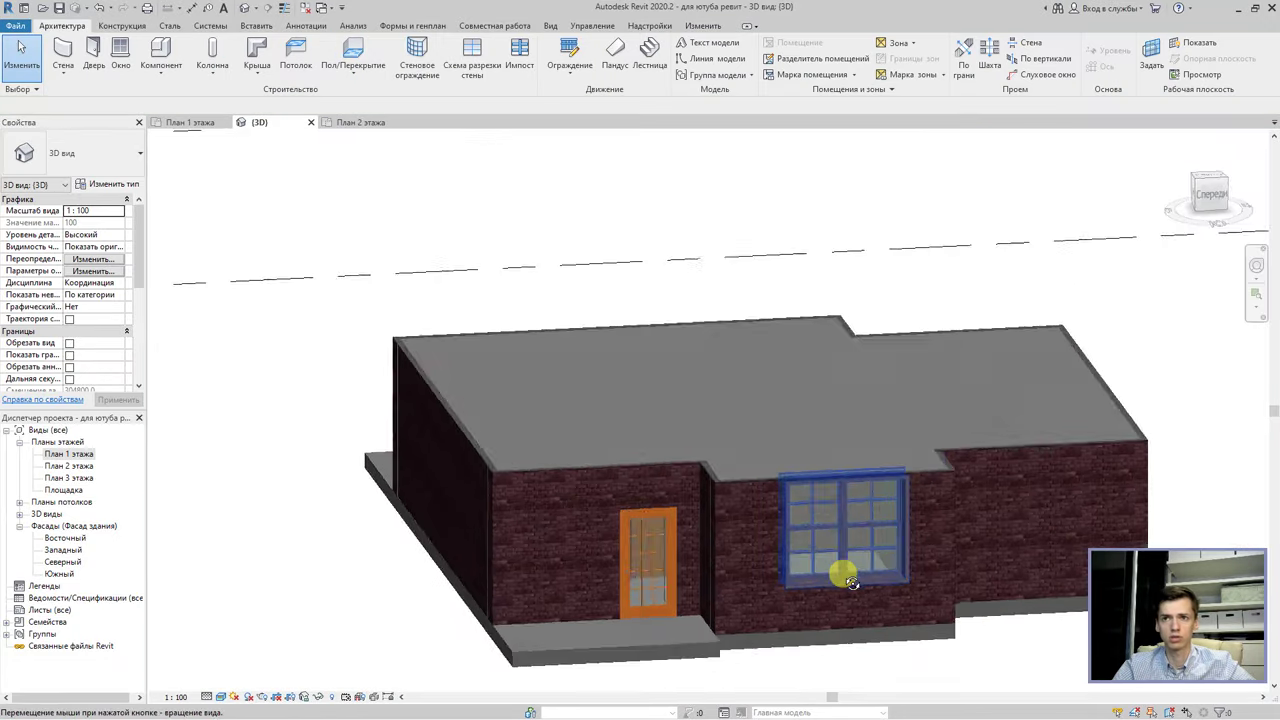
shift+middle_drag(843, 563, 1043, 609)
mouse_move(777, 597)
shift+middle_down()
mouse_move(1012, 574)
mouse_move(709, 580)
mouse_move(857, 577)
shift+middle_up()
scroll(683, 588, up, 3)
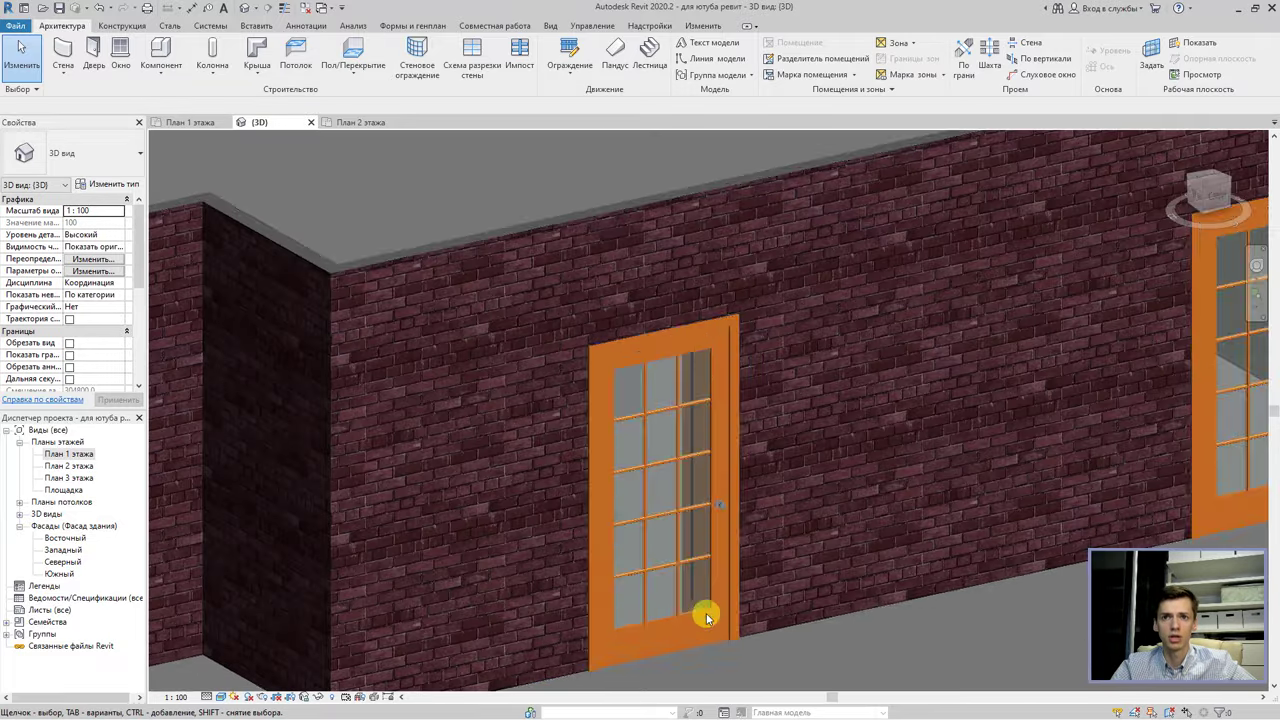
scroll(703, 609, up, 2)
scroll(711, 697, up, 2)
scroll(726, 600, up, 1)
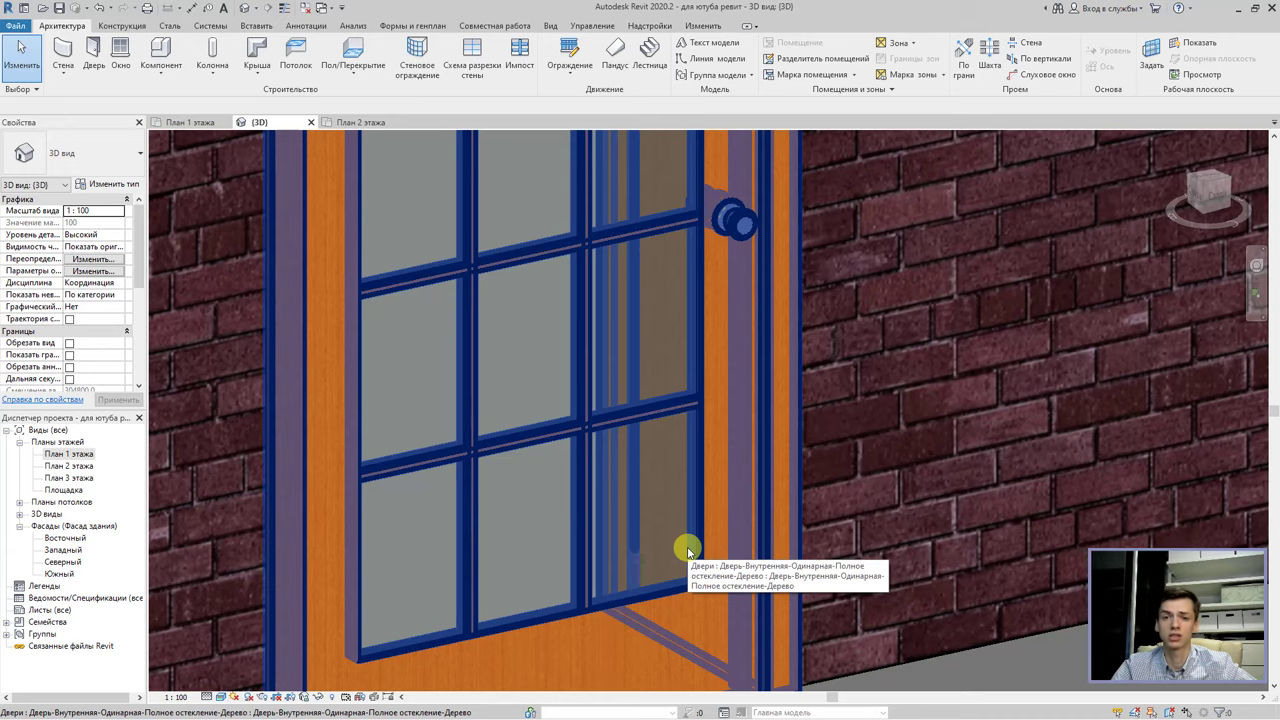
scroll(688, 549, down, 3)
scroll(695, 545, down, 5)
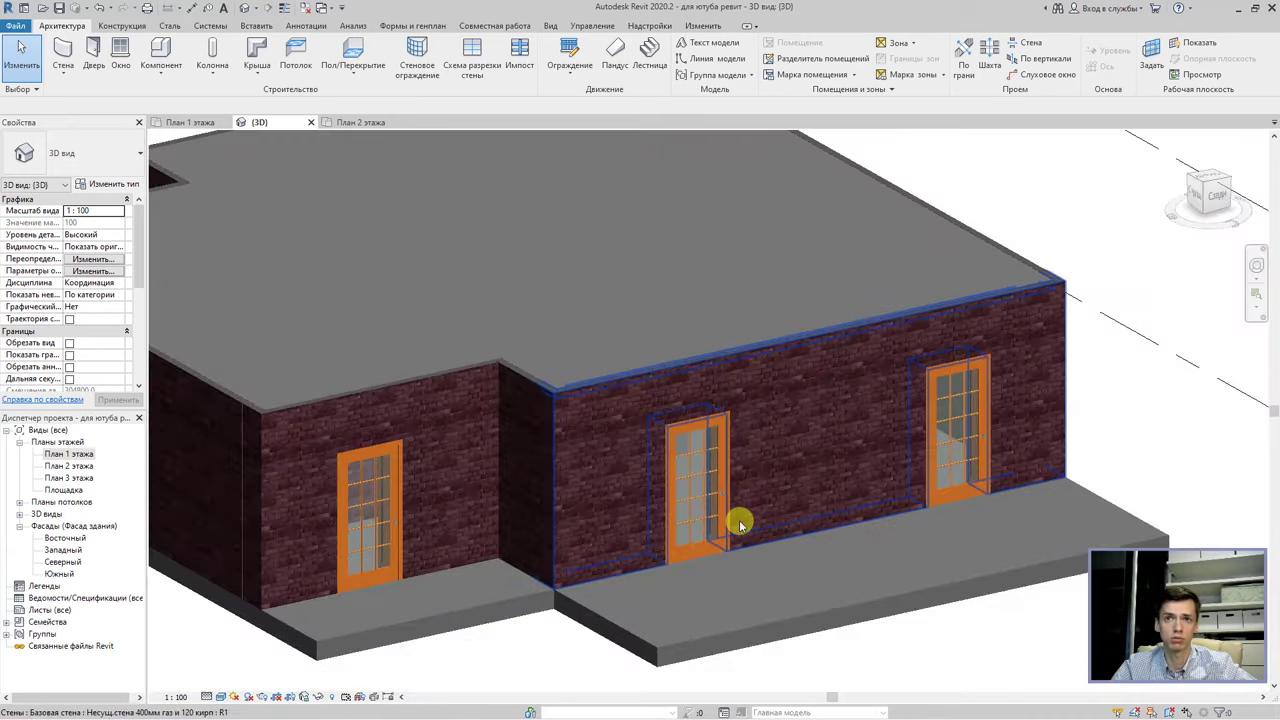
key(ctrl+Tab)
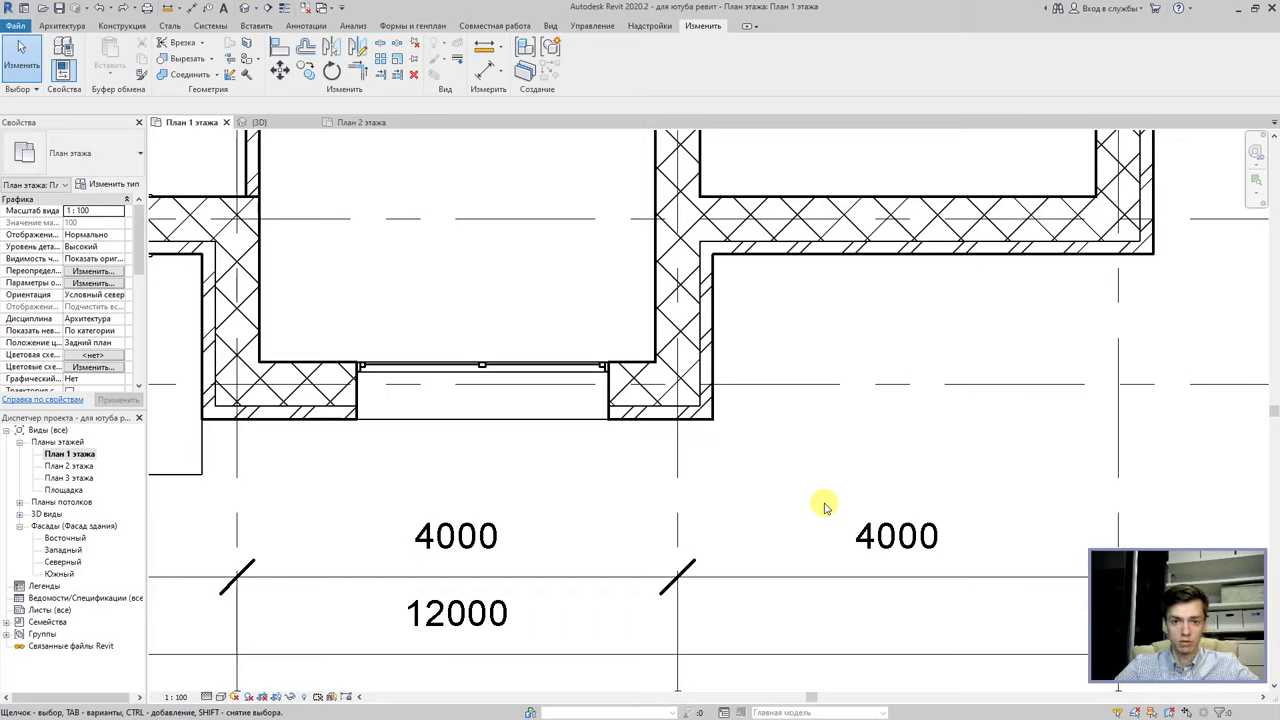
Try moving the 4000 dimension text off its line, then undo it.
click(475, 537)
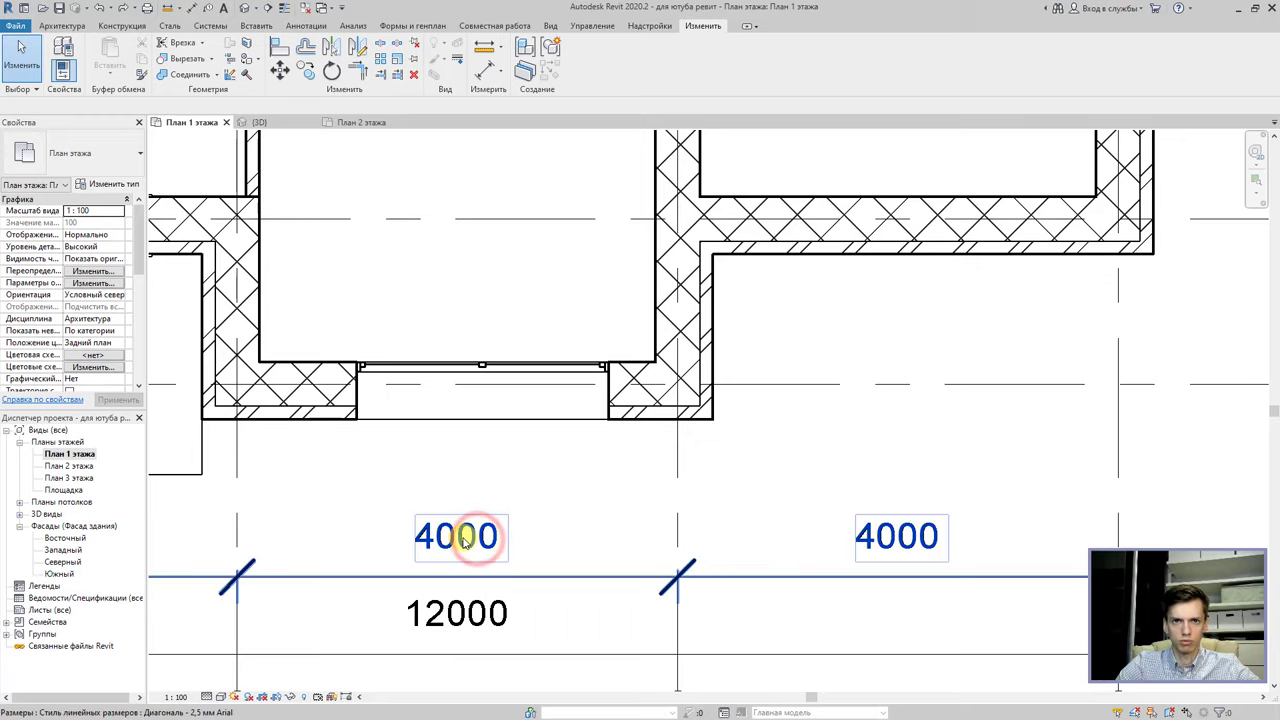
drag(463, 540, 588, 565)
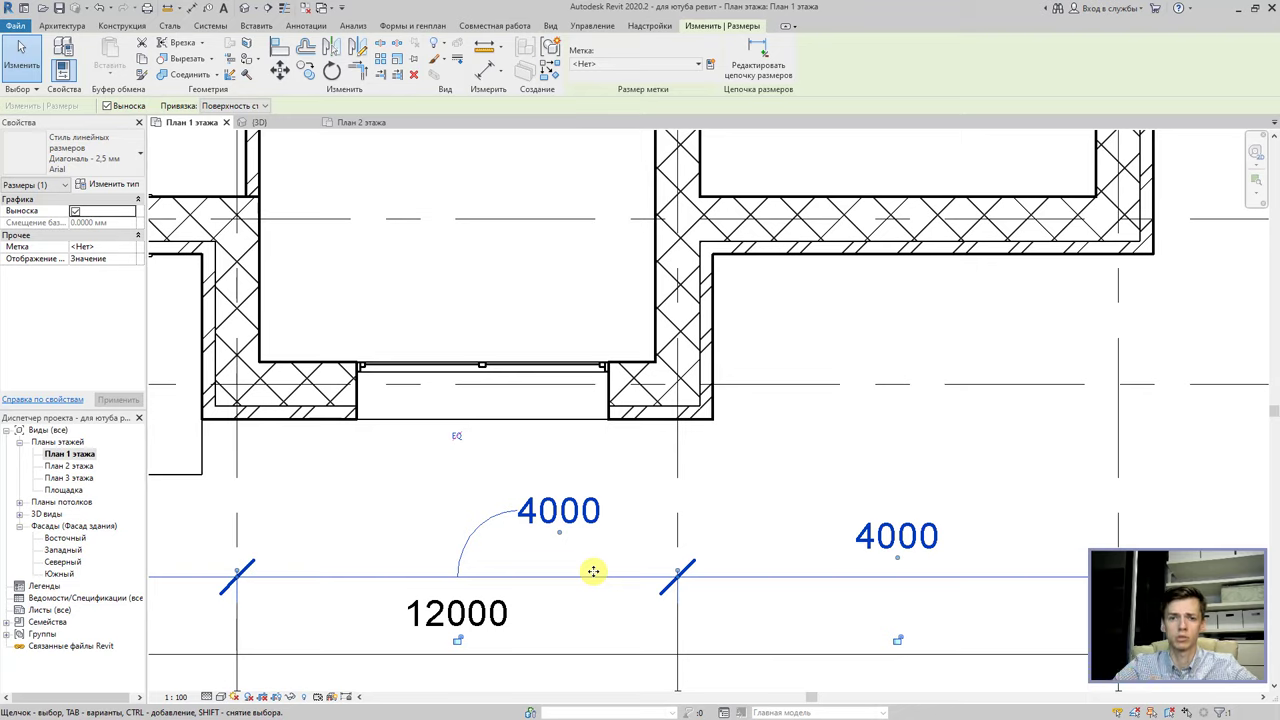
key(ctrl+z)
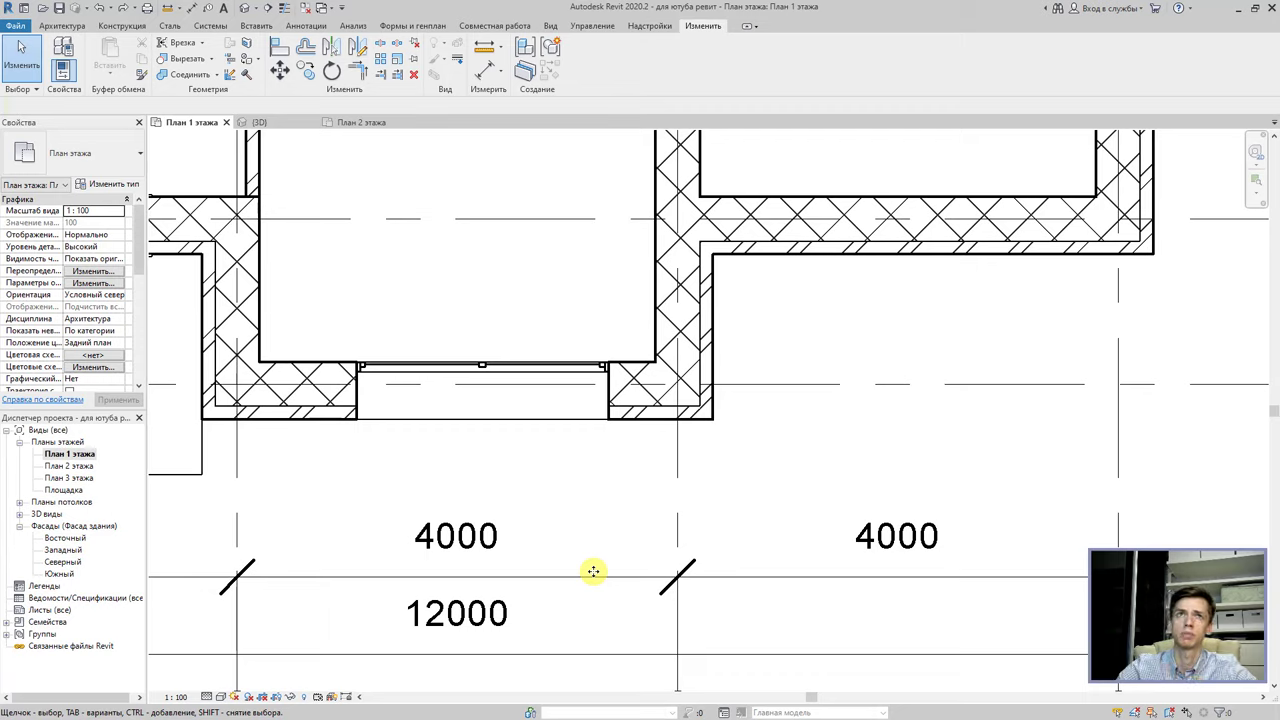
Measure the recessed bay's inner width between two references, reading 3600.
click(80, 24)
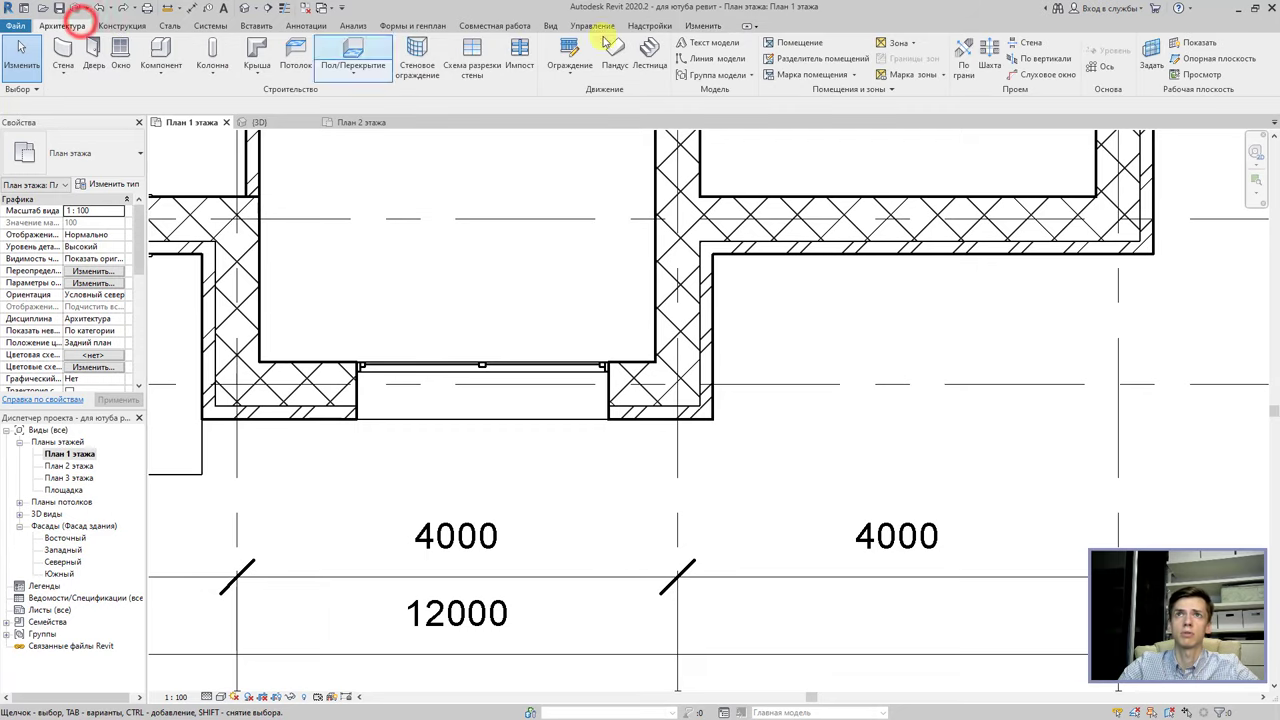
click(705, 26)
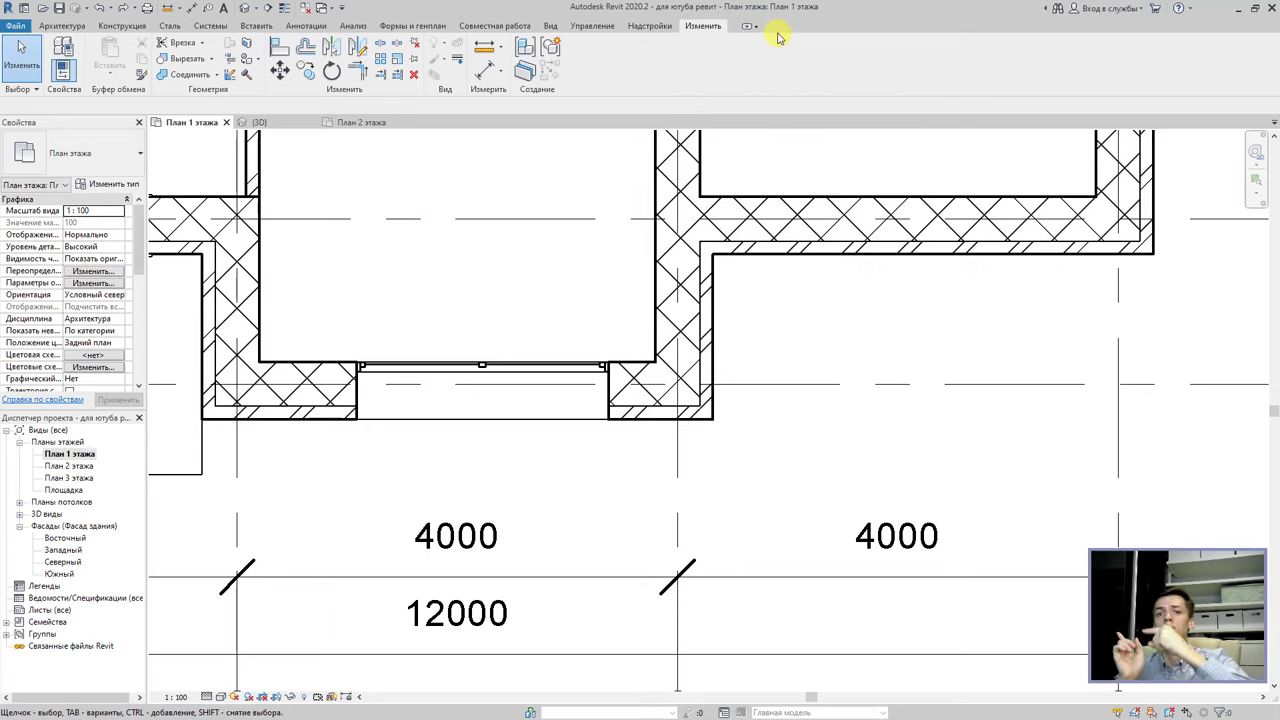
click(484, 46)
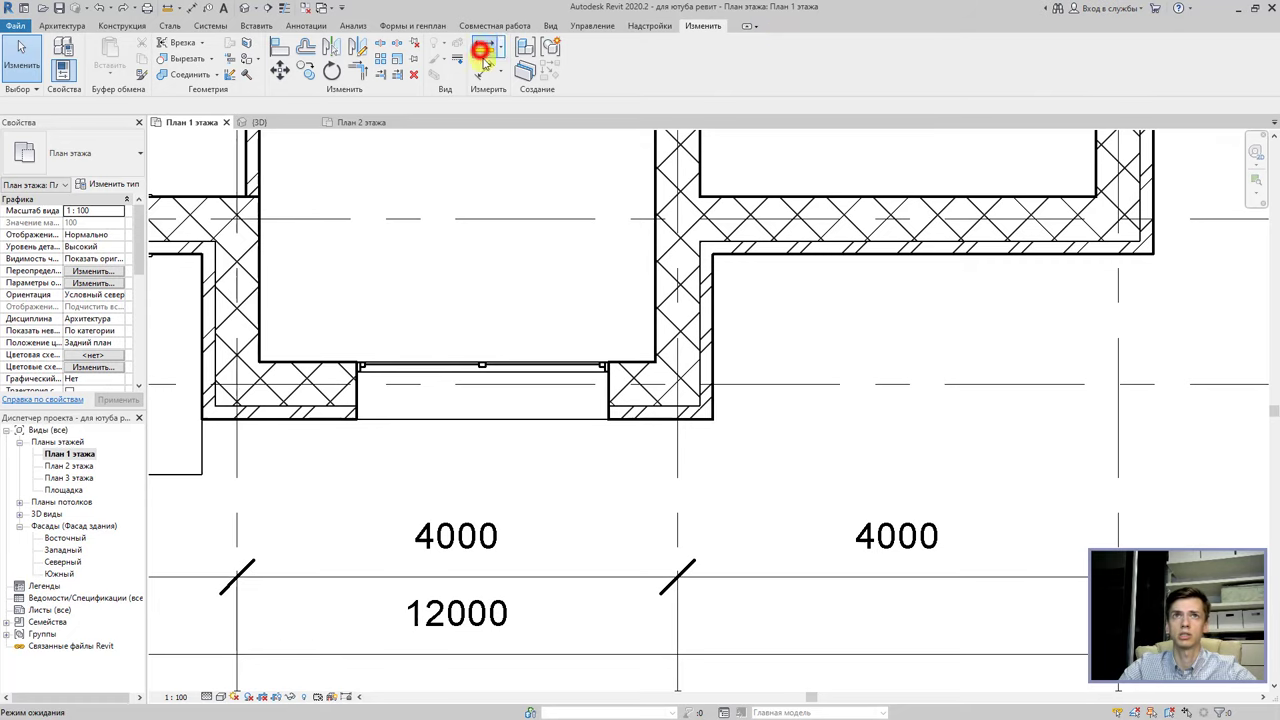
click(259, 282)
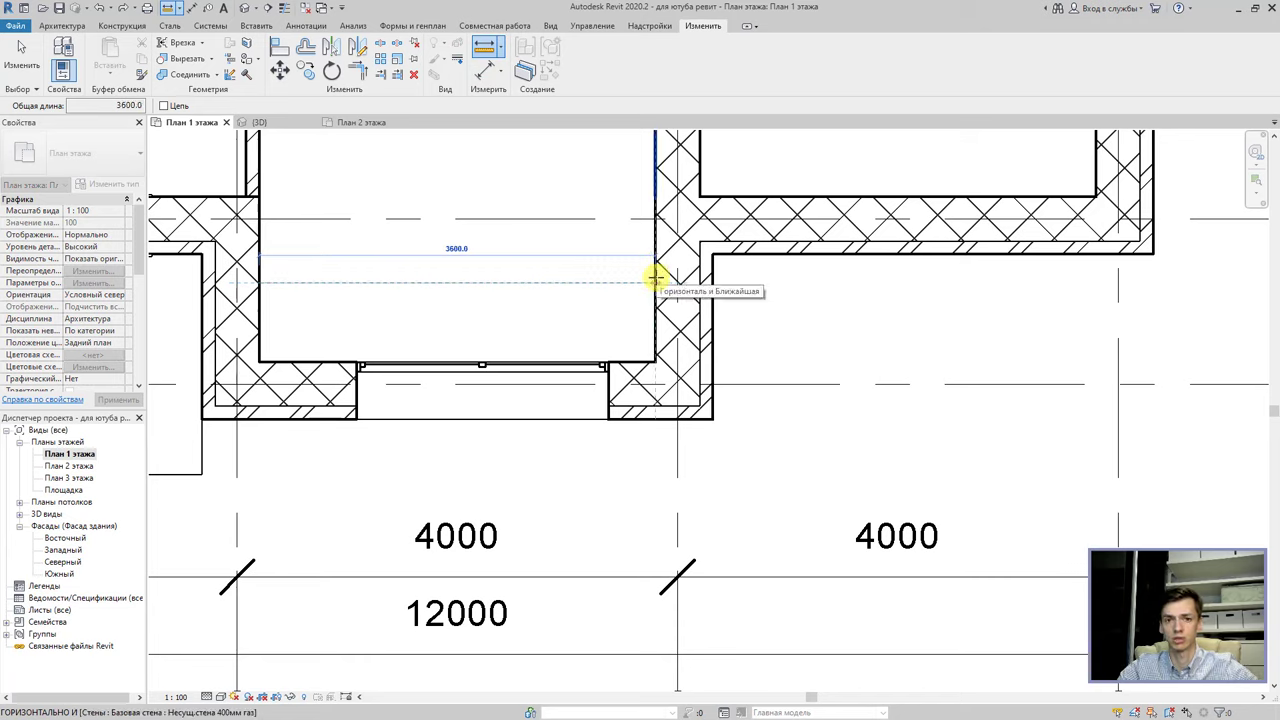
key(Escape)
key(Escape)
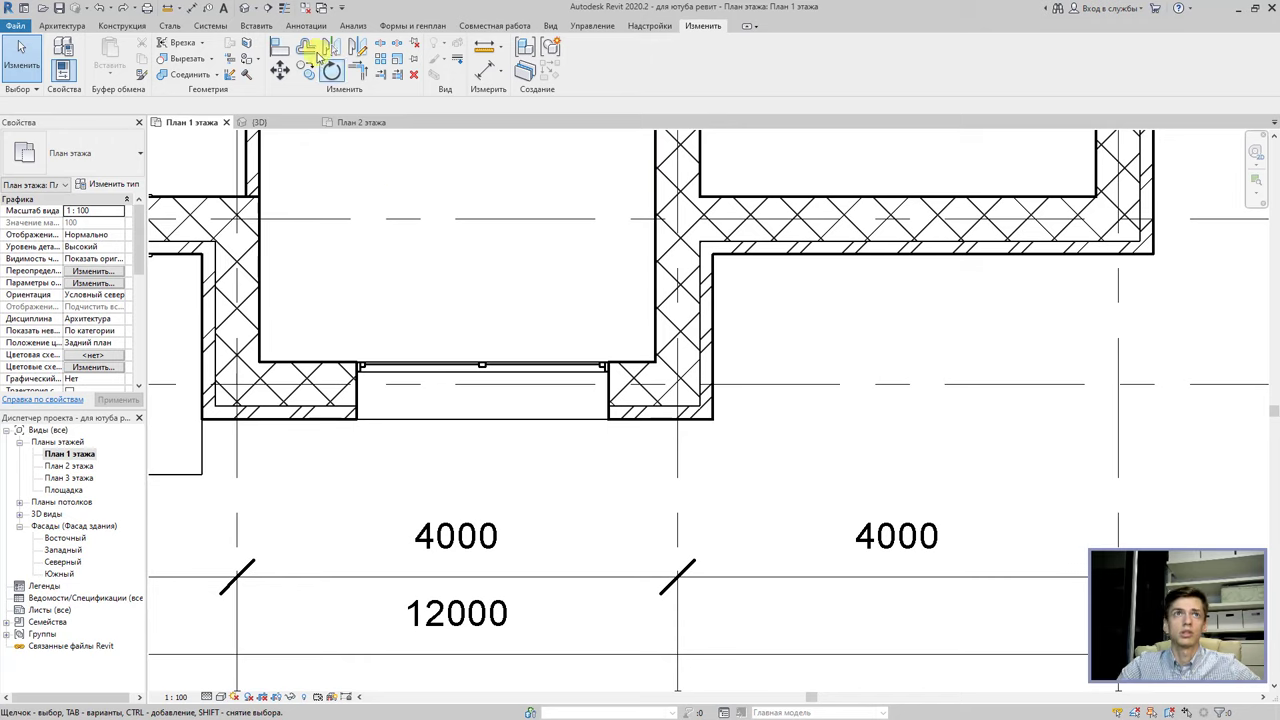
Browse Load Family to the Libraries\Russia\Двери\Бытовой folder.
click(256, 25)
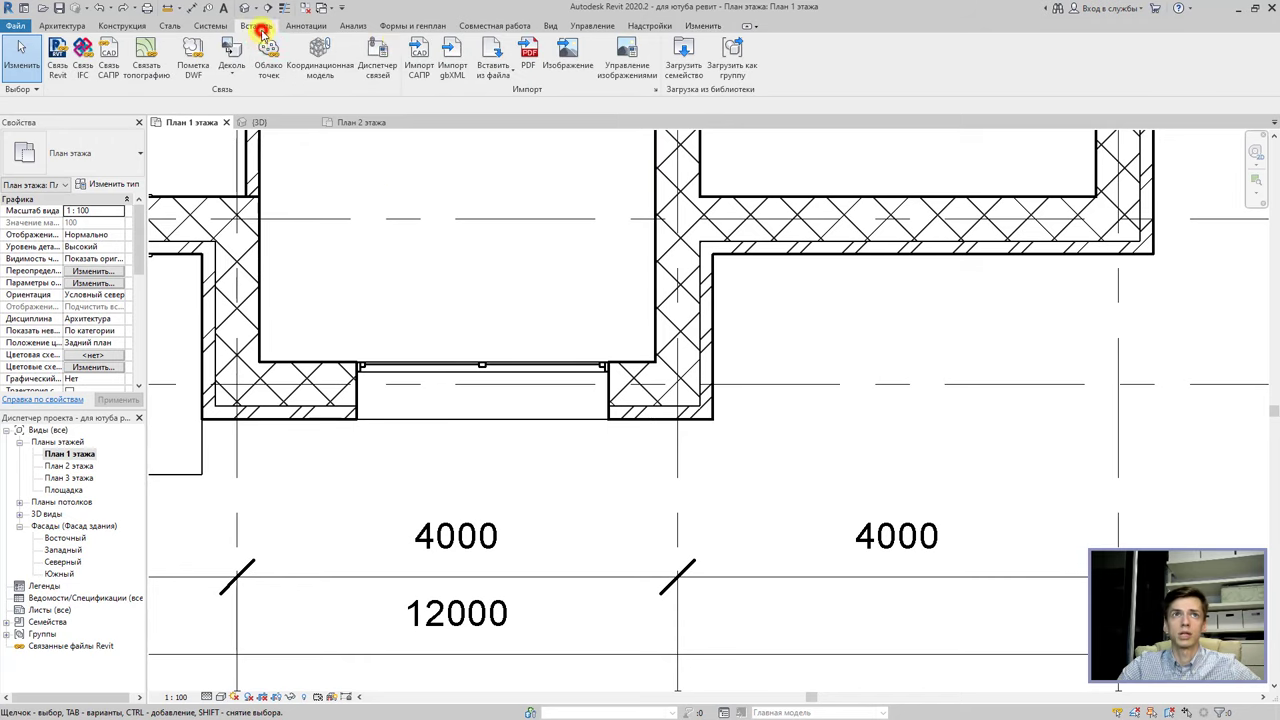
click(683, 50)
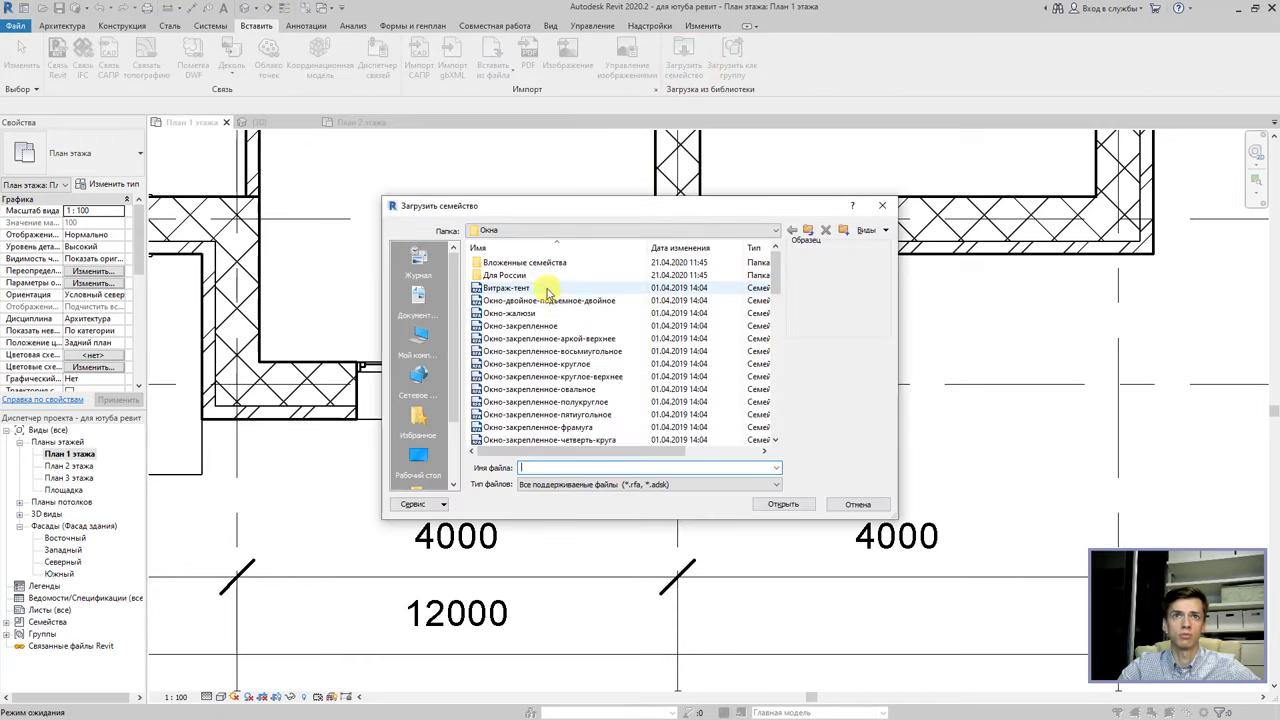
click(600, 230)
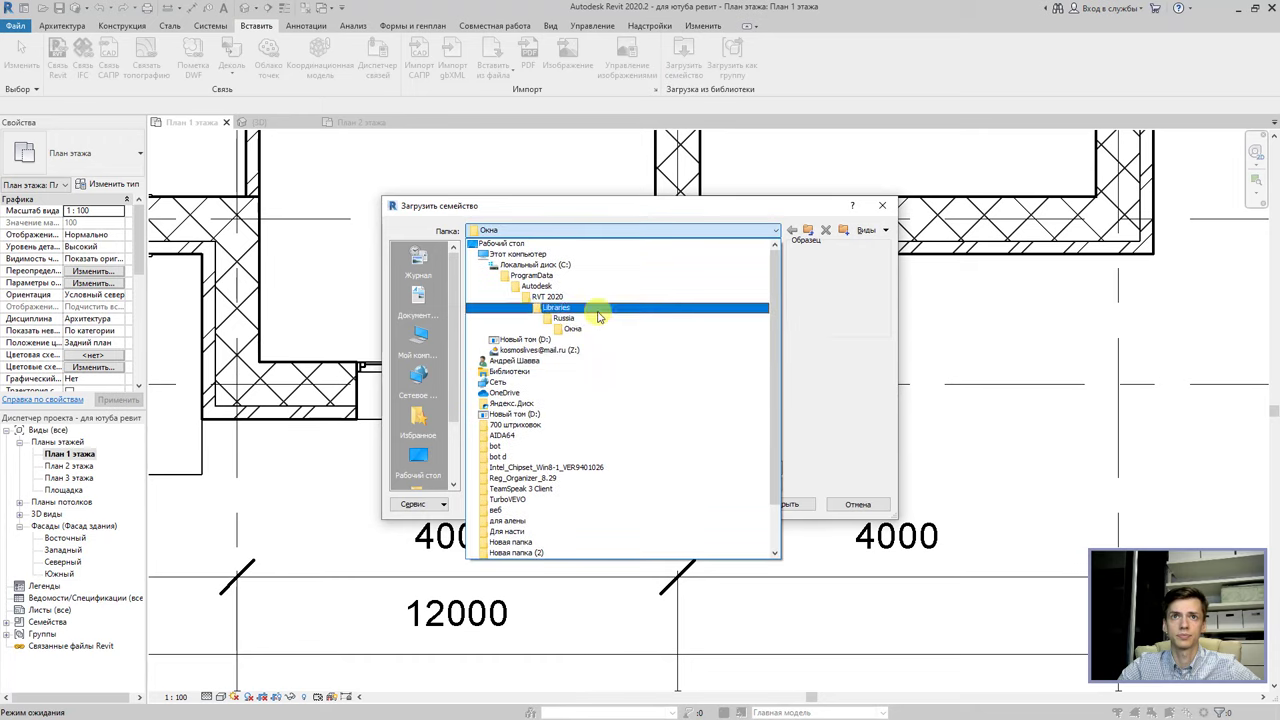
click(578, 303)
double_click(492, 275)
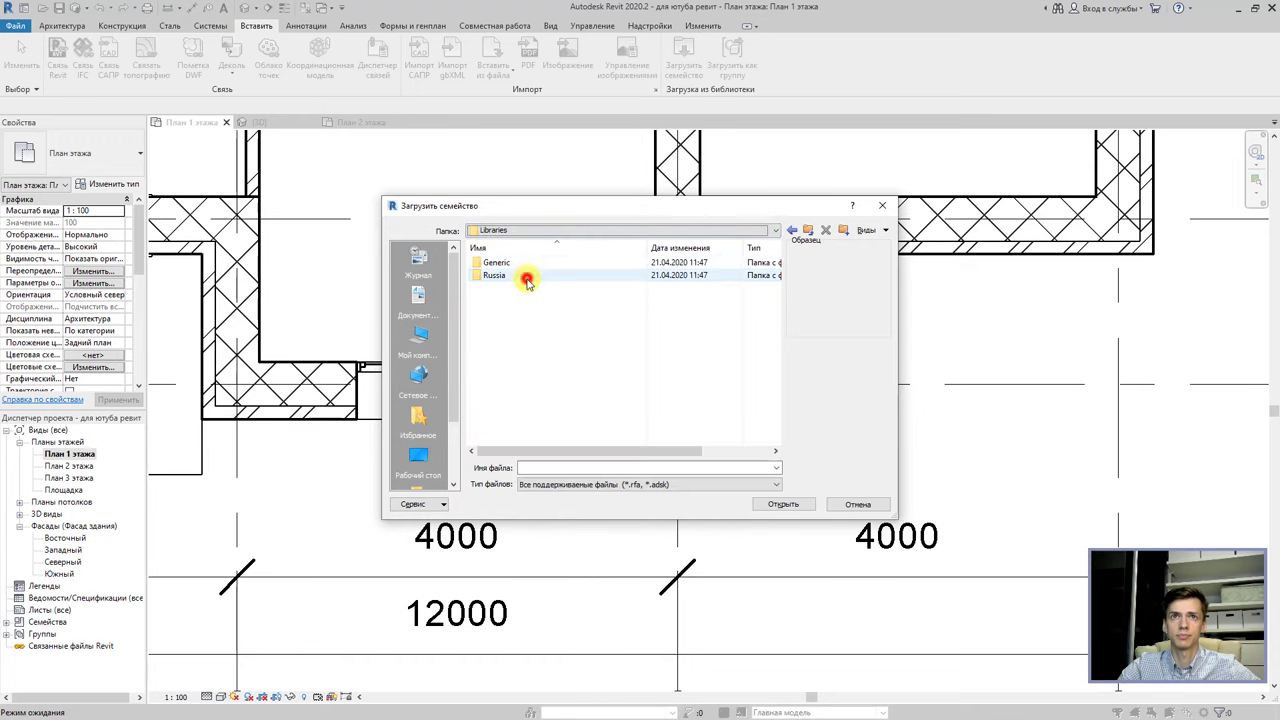
click(517, 313)
double_click(517, 313)
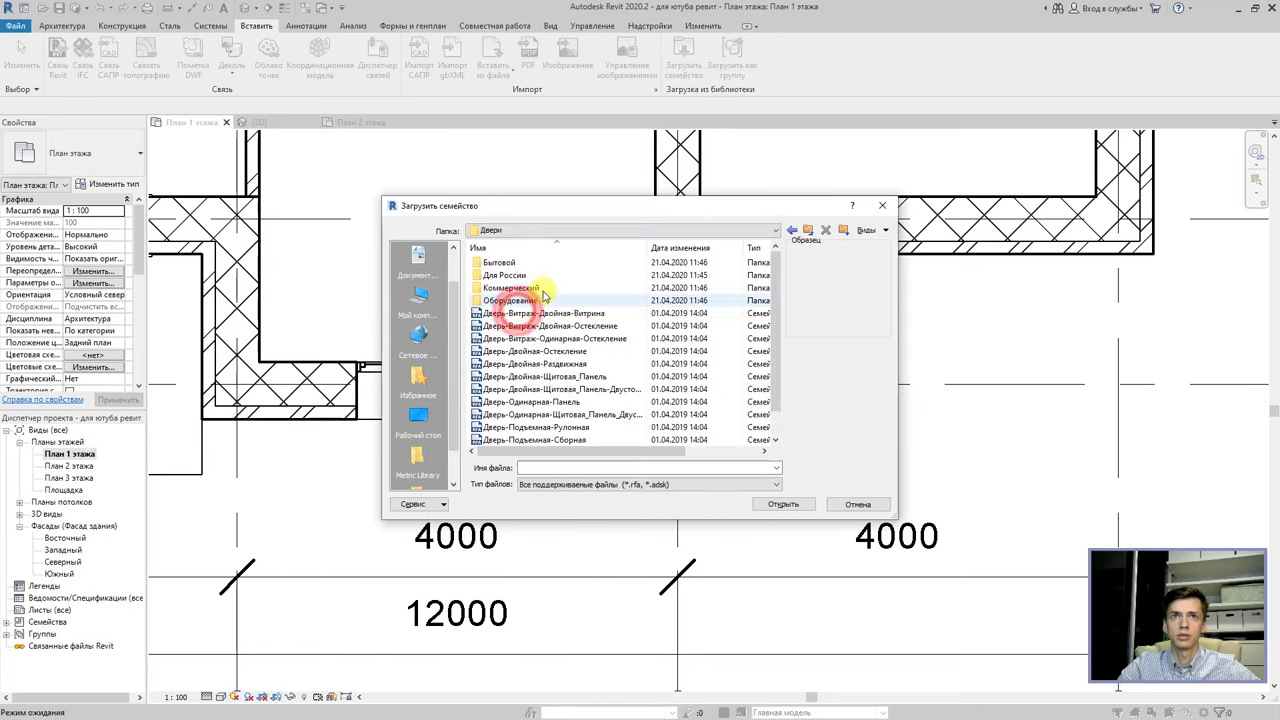
click(538, 263)
double_click(538, 263)
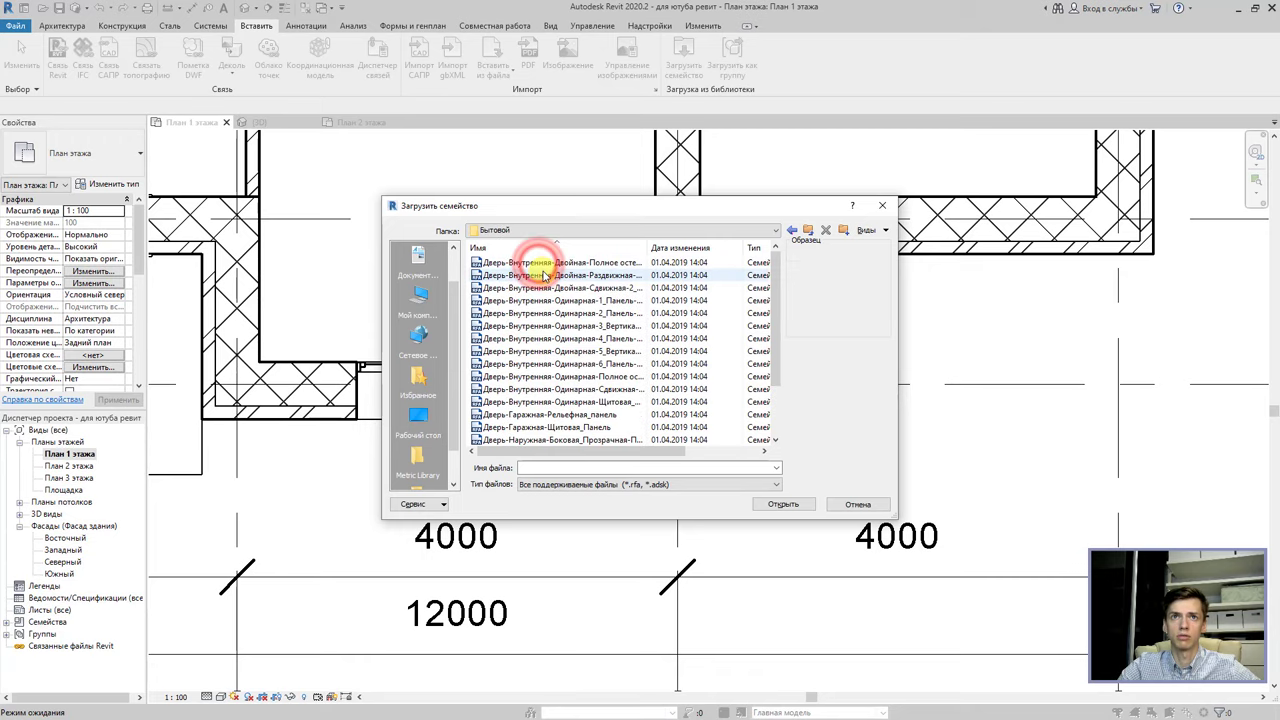
Load Дверь-Гаражная-Рельефная_панель.rfa after previewing the Щитовая_Панель garage door.
scroll(585, 337, down, 2)
click(598, 364)
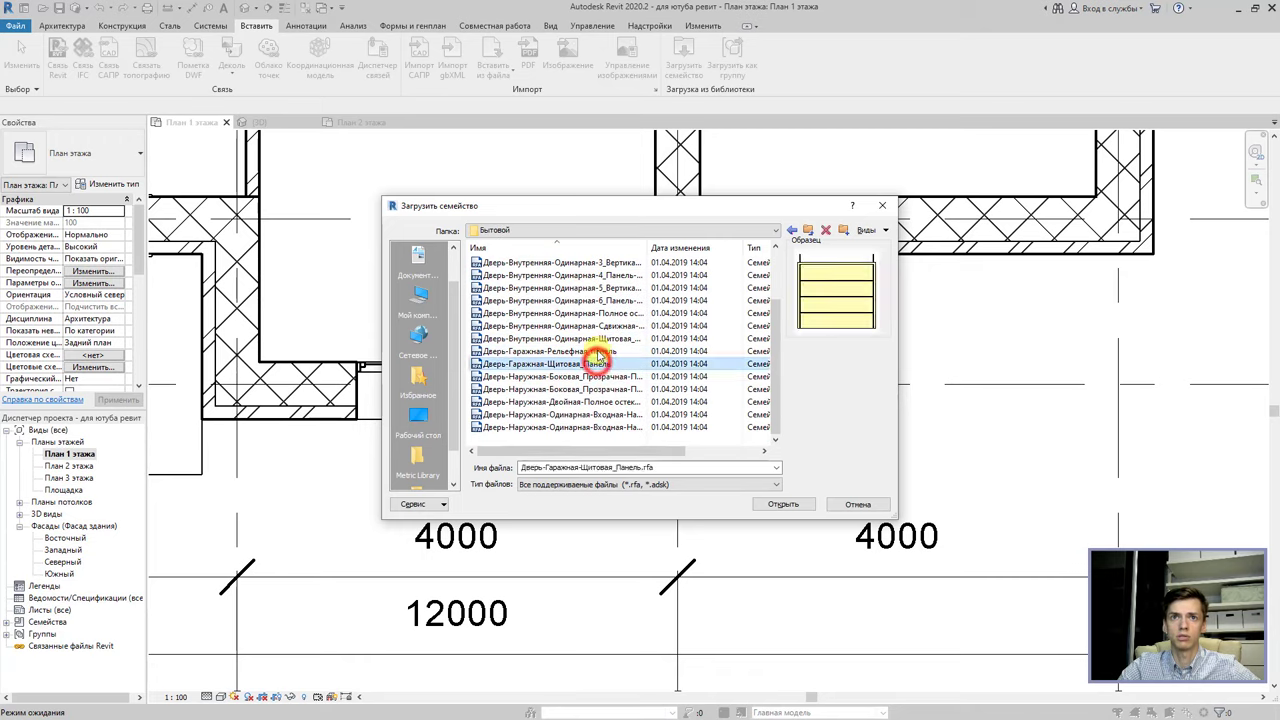
click(594, 352)
click(594, 363)
click(596, 352)
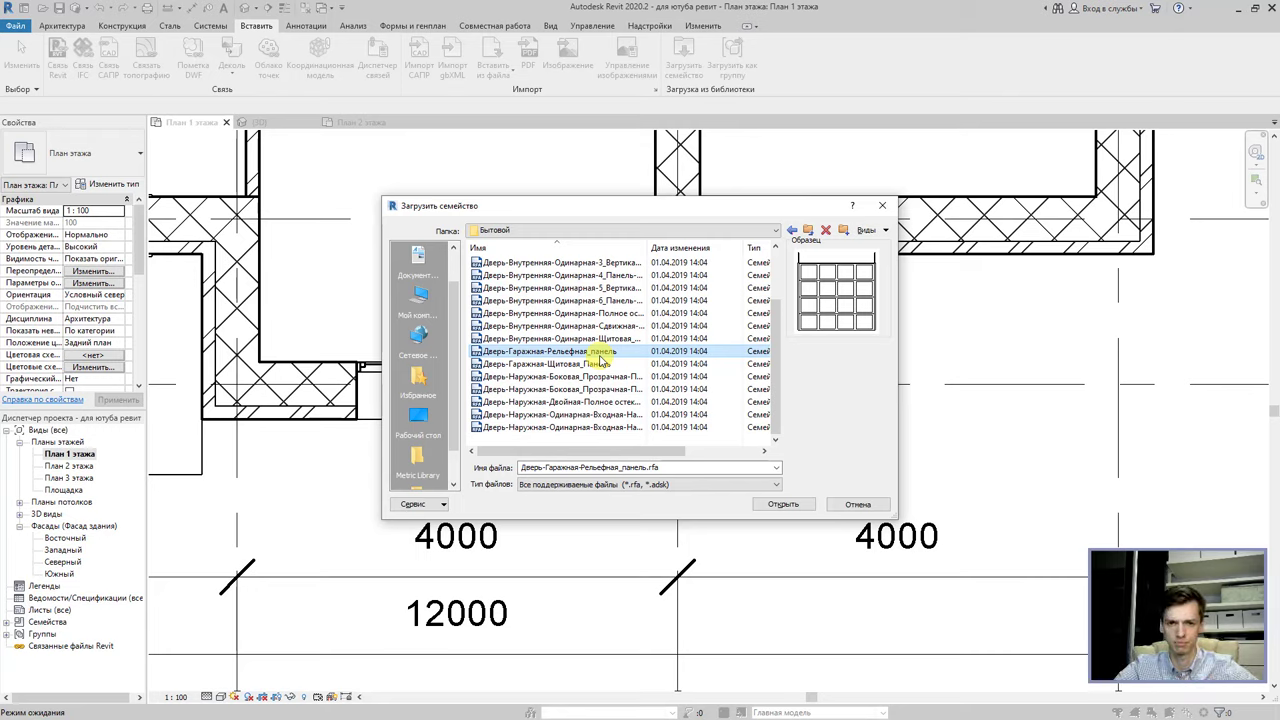
click(783, 504)
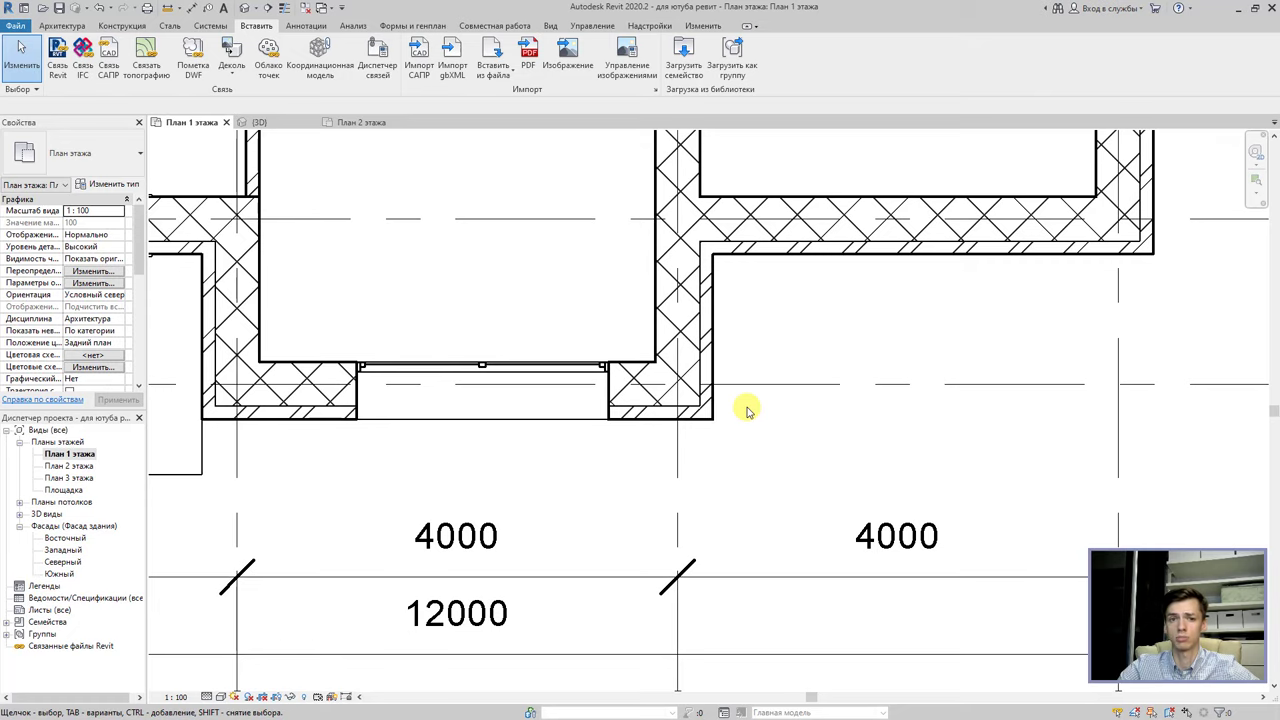
Place the 2400 x 2100 Рельефная_панель garage door in the recessed wall.
middle_drag(871, 257, 762, 322)
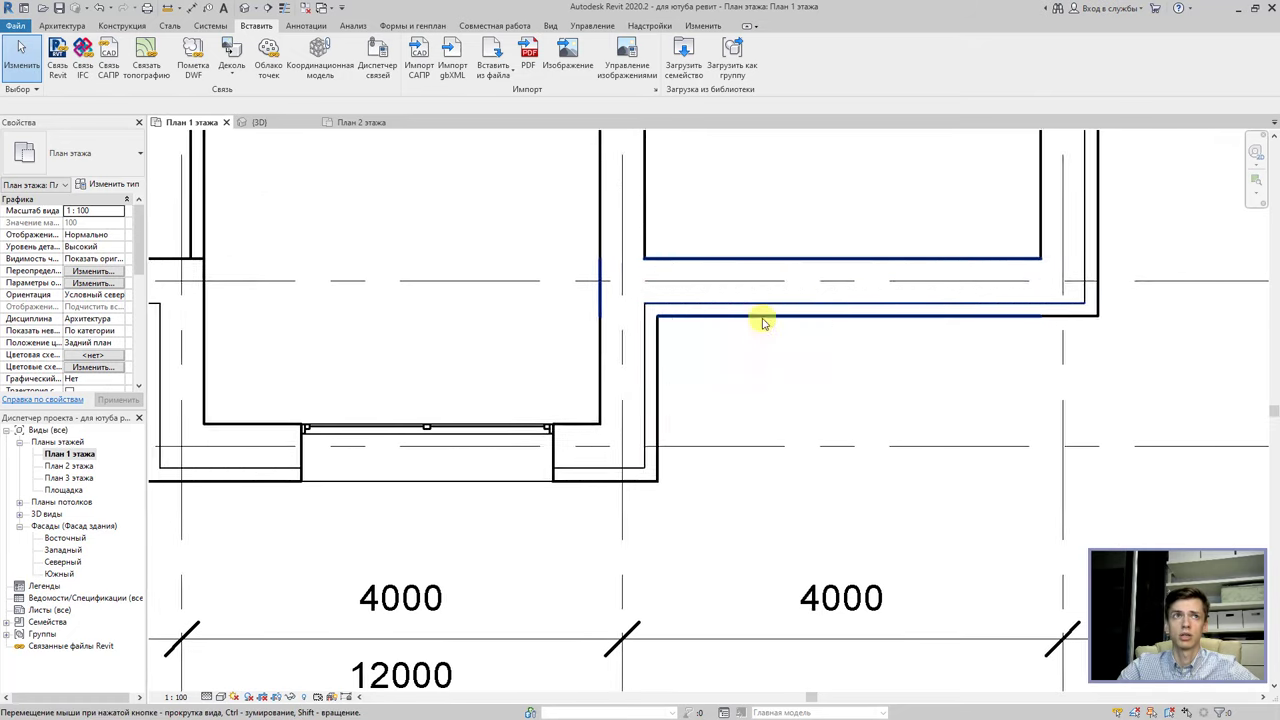
click(62, 25)
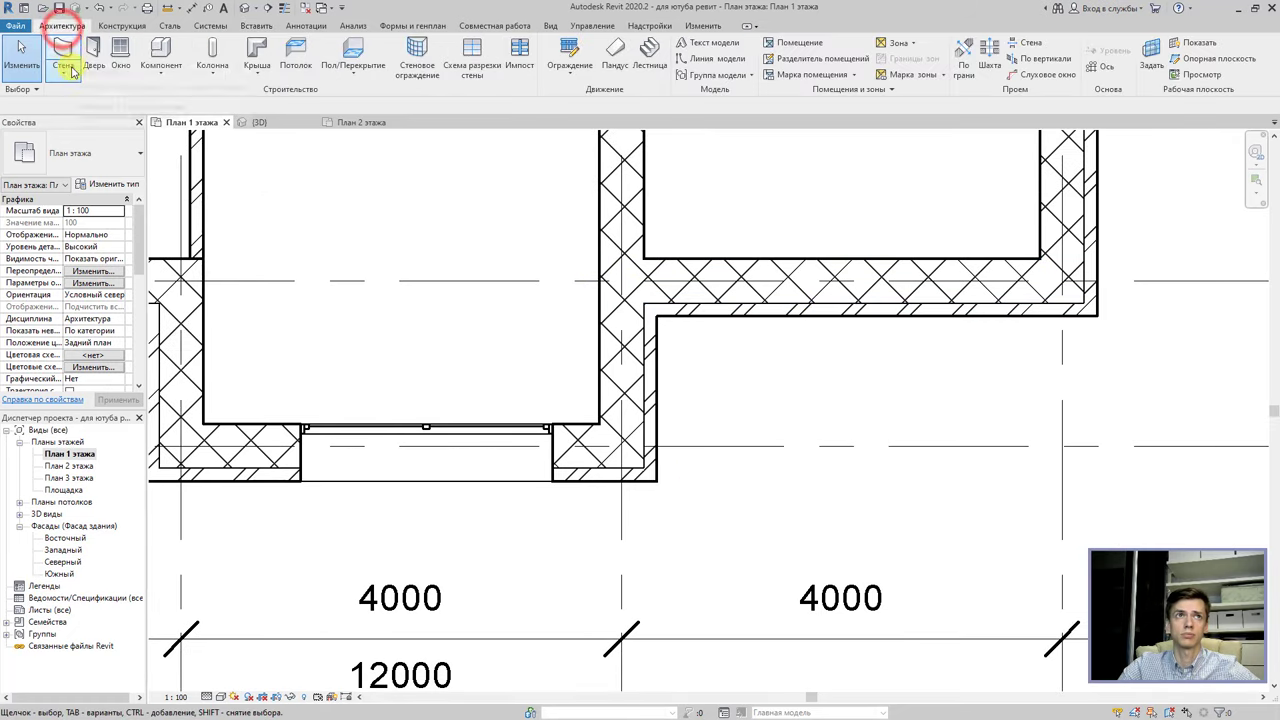
click(66, 70)
click(90, 52)
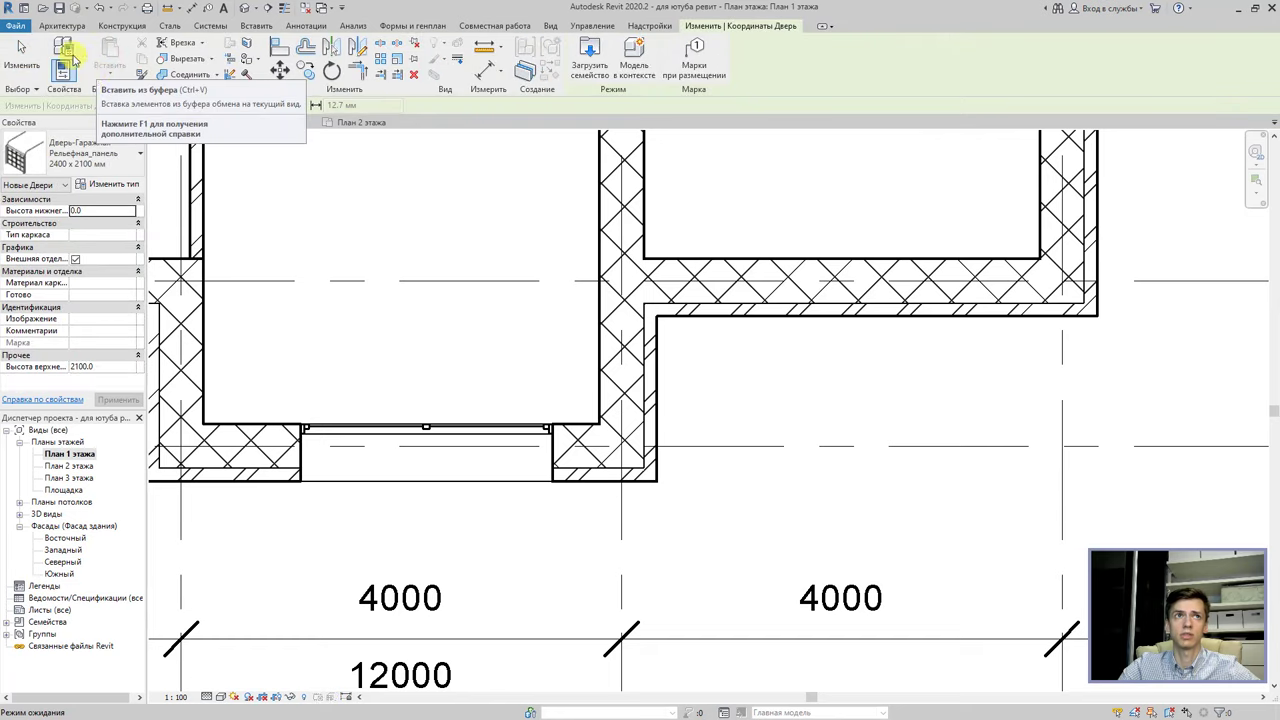
click(62, 25)
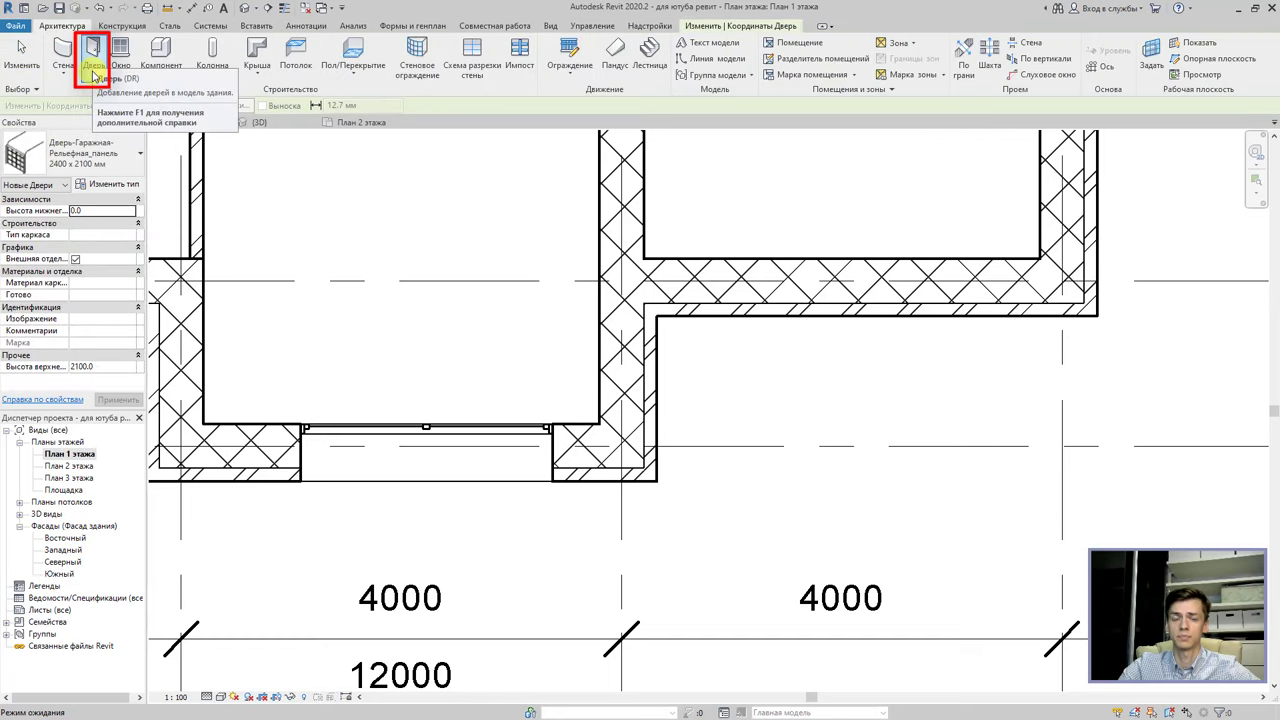
click(93, 60)
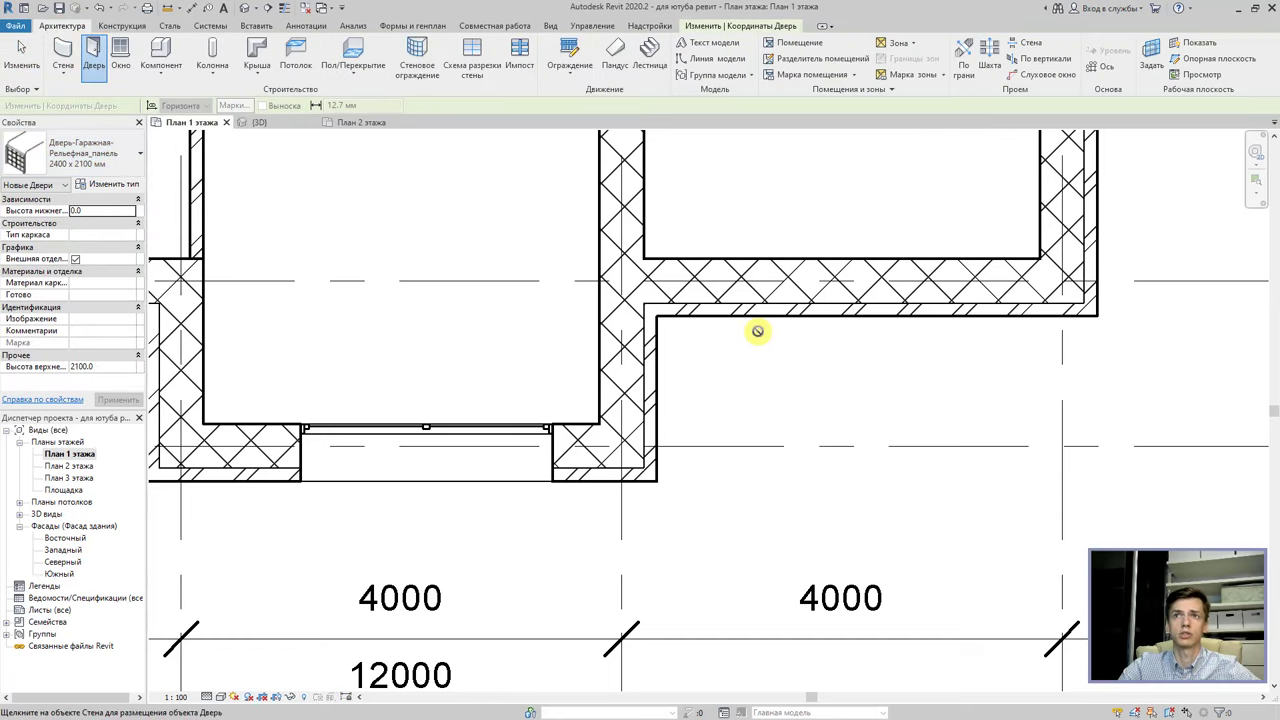
click(844, 312)
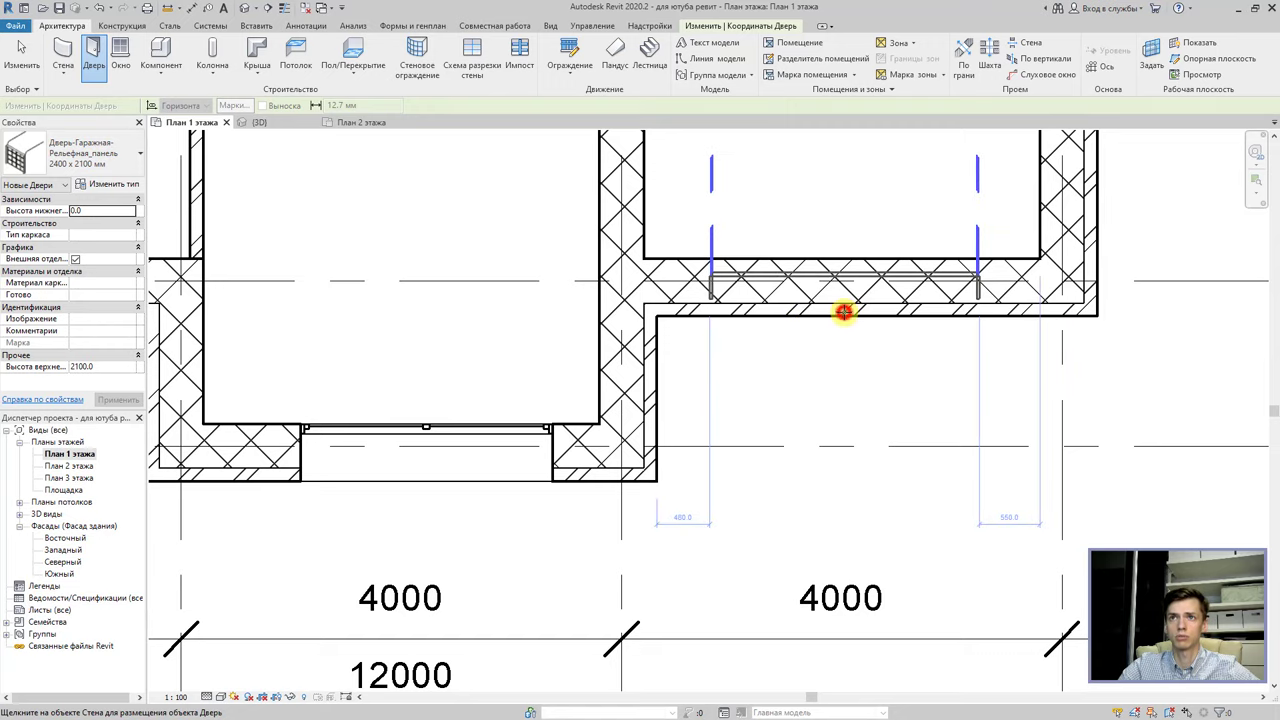
Orbit the 3D house to inspect the garage door, side window and side-wall doors.
scroll(875, 371, down, 2)
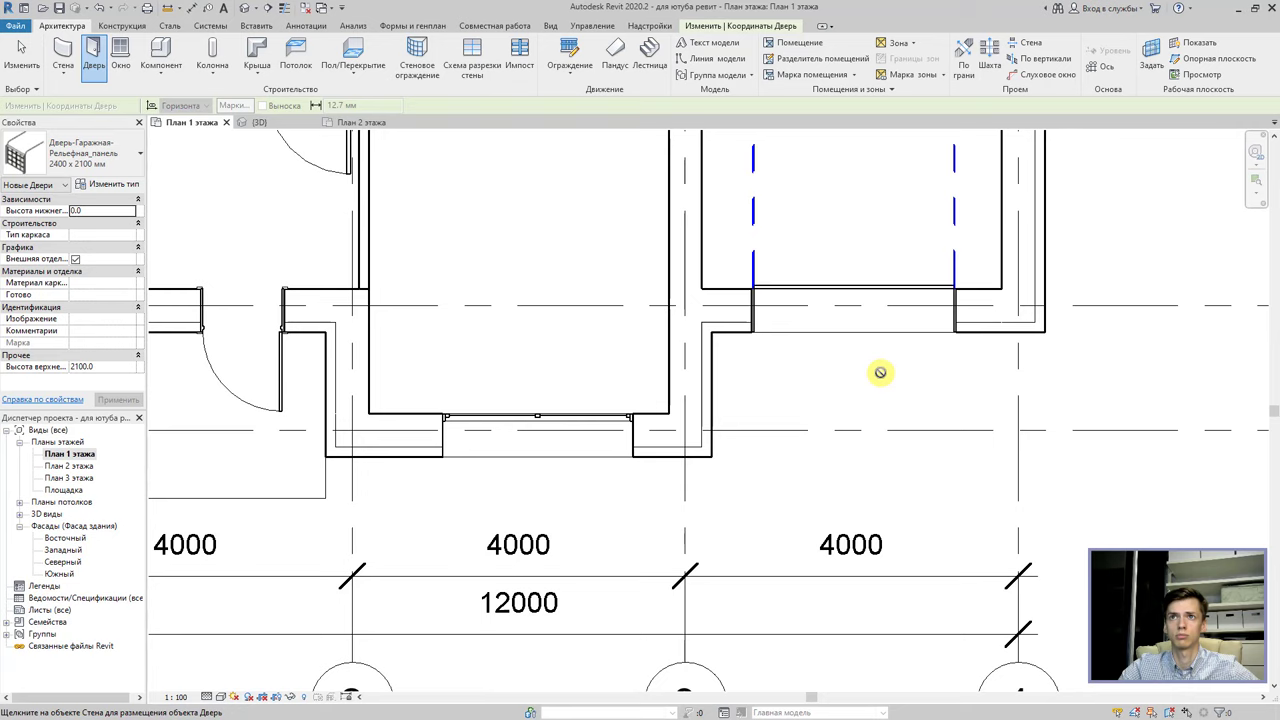
click(244, 8)
scroll(518, 488, down, 3)
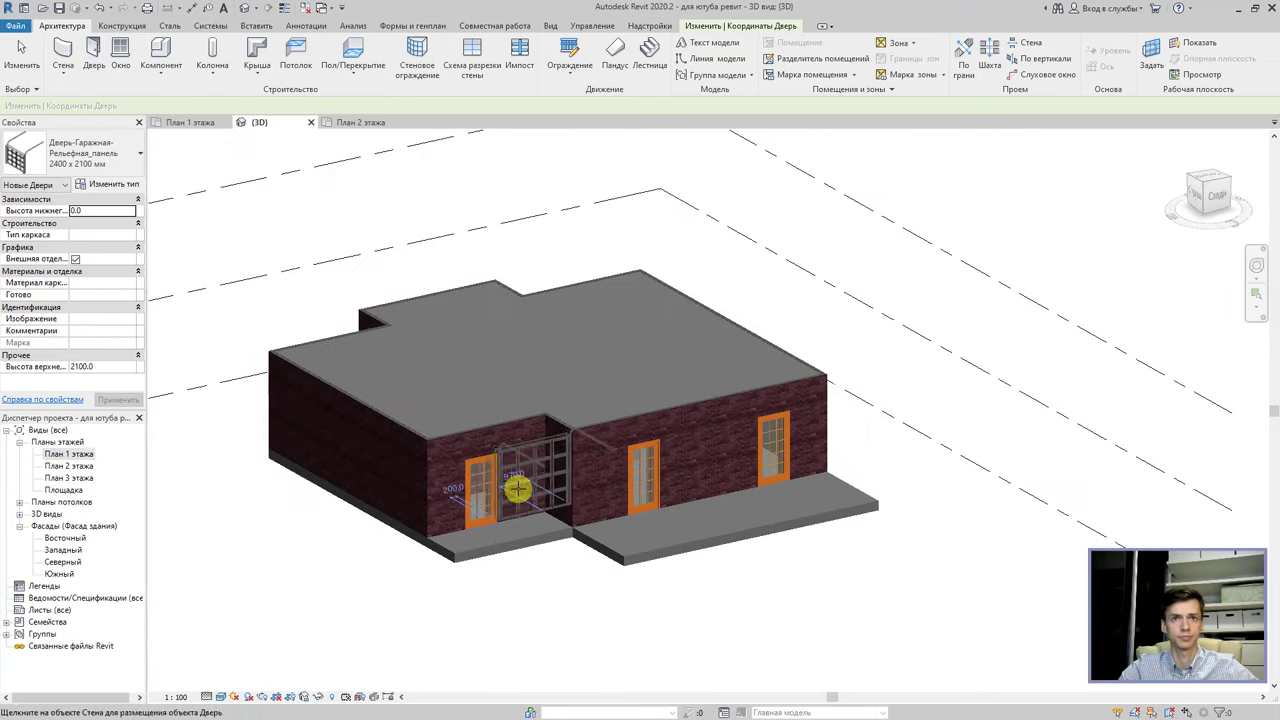
mouse_move(518, 488)
shift+middle_down()
mouse_move(829, 486)
mouse_move(871, 471)
mouse_move(677, 551)
shift+middle_up()
key(Escape)
scroll(760, 527, up, 5)
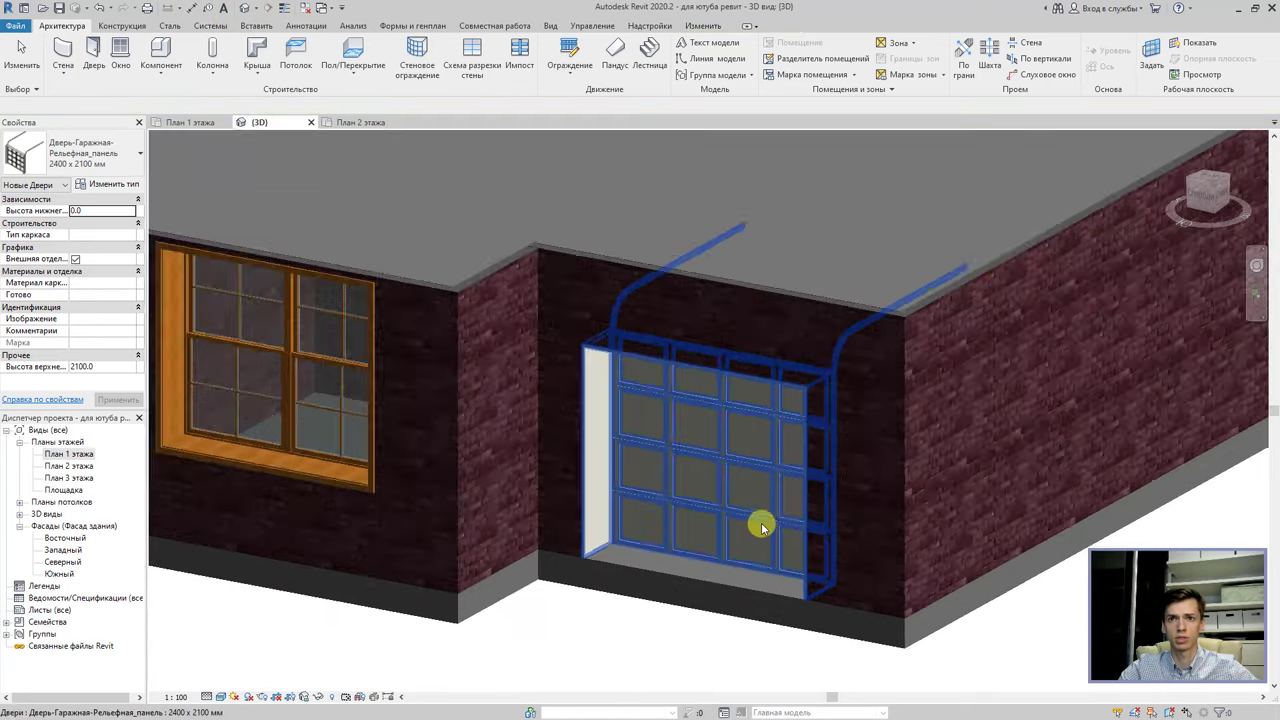
scroll(760, 527, up, 2)
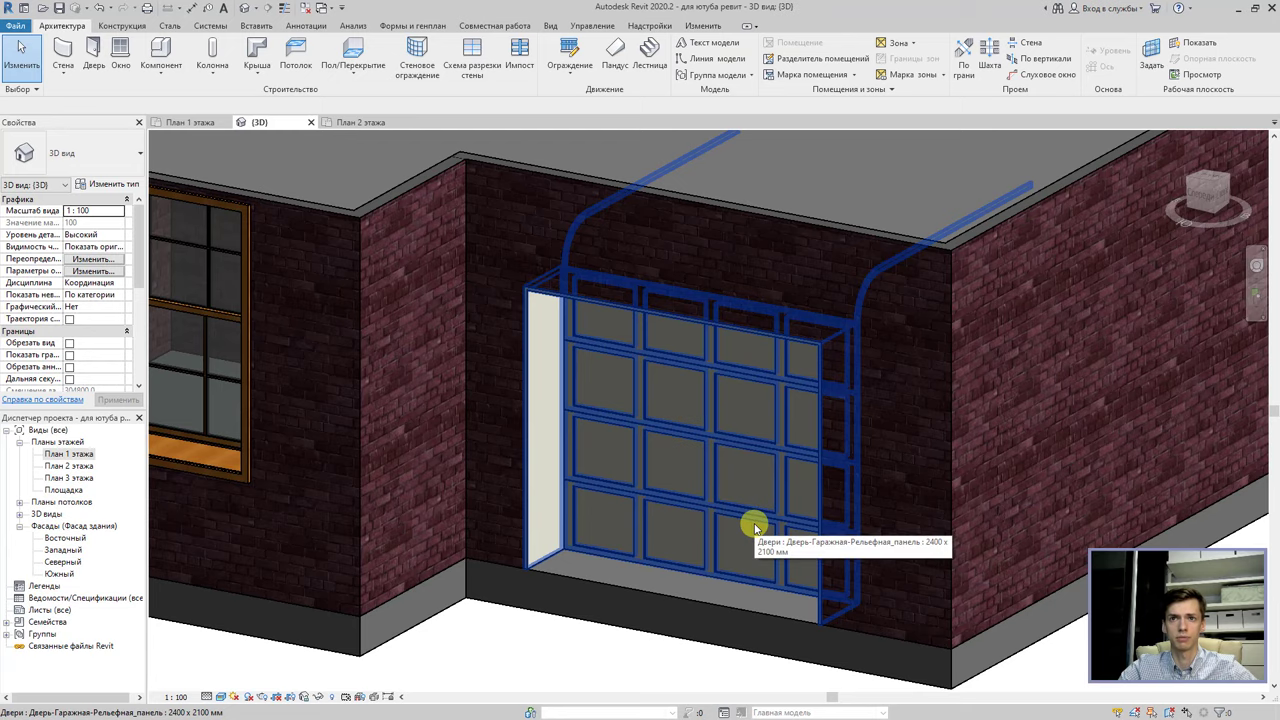
mouse_move(754, 523)
shift+middle_down()
mouse_move(774, 563)
mouse_move(894, 611)
mouse_move(583, 477)
shift+middle_up()
scroll(658, 566, up, 2)
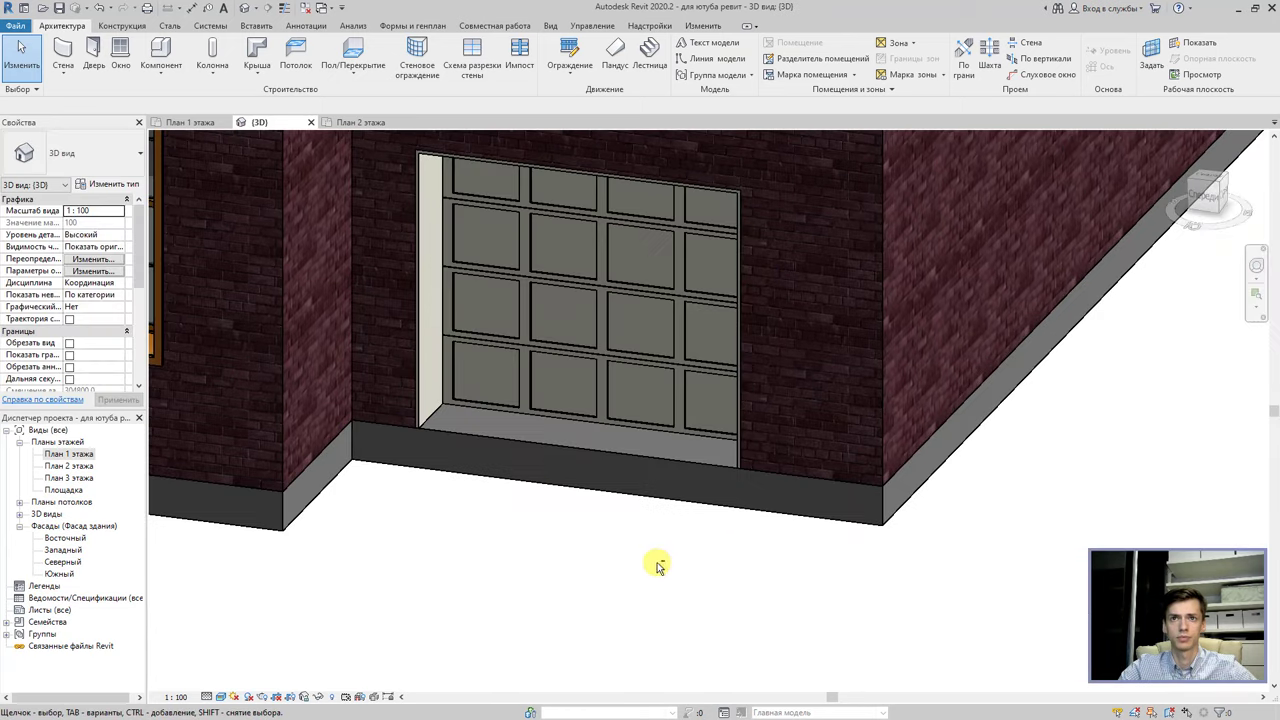
mouse_move(658, 566)
shift+middle_down()
mouse_move(666, 580)
mouse_move(686, 571)
shift+middle_up()
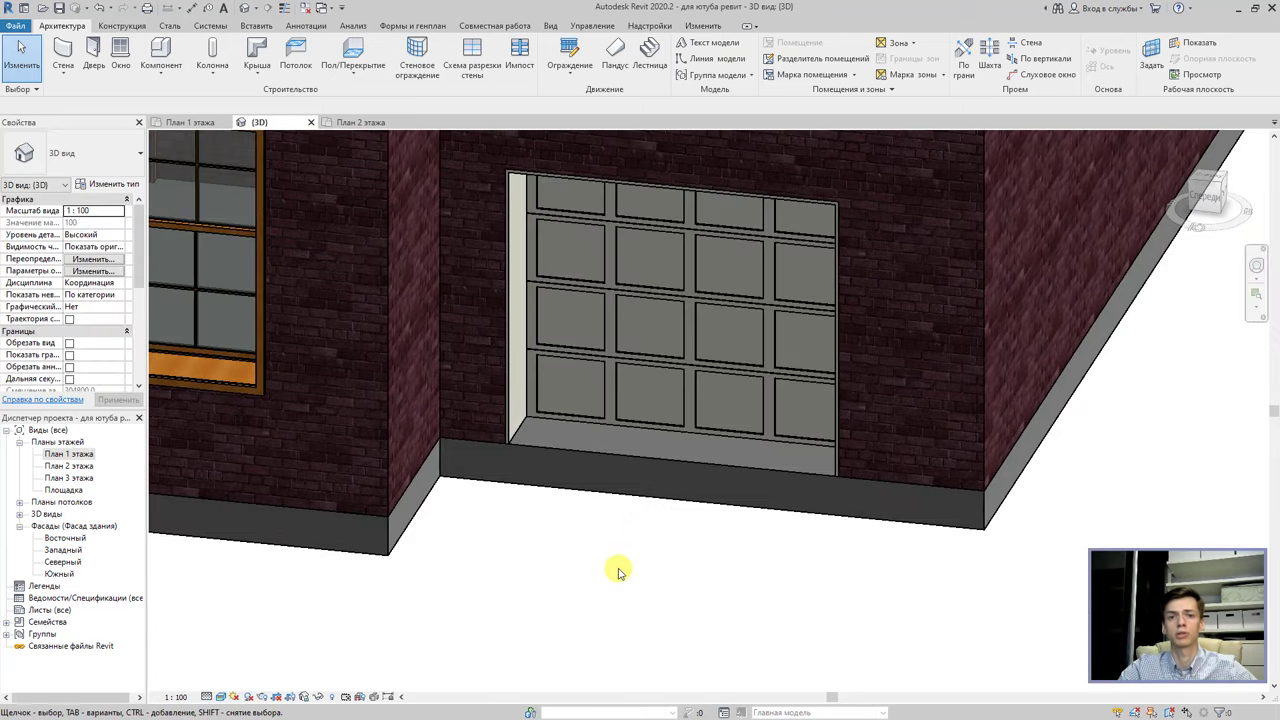
scroll(616, 570, down, 2)
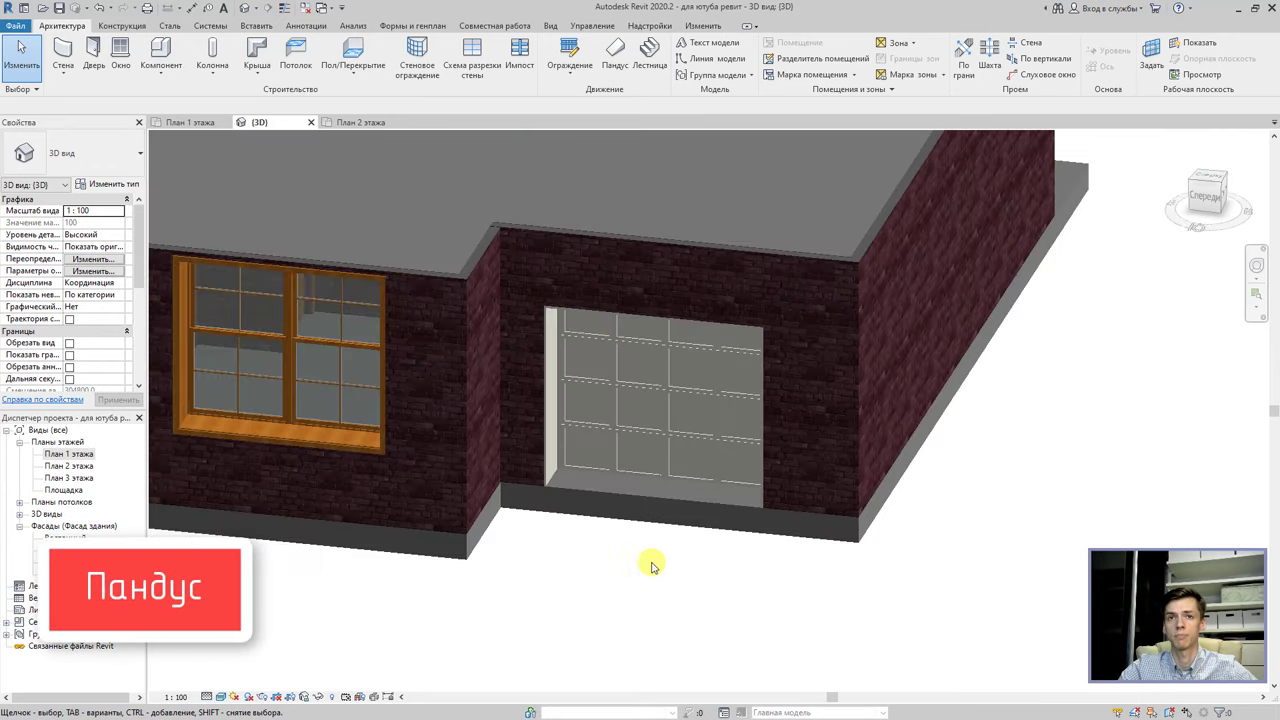
scroll(857, 557, down, 3)
shift+middle_drag(857, 557, 514, 580)
scroll(473, 577, up, 2)
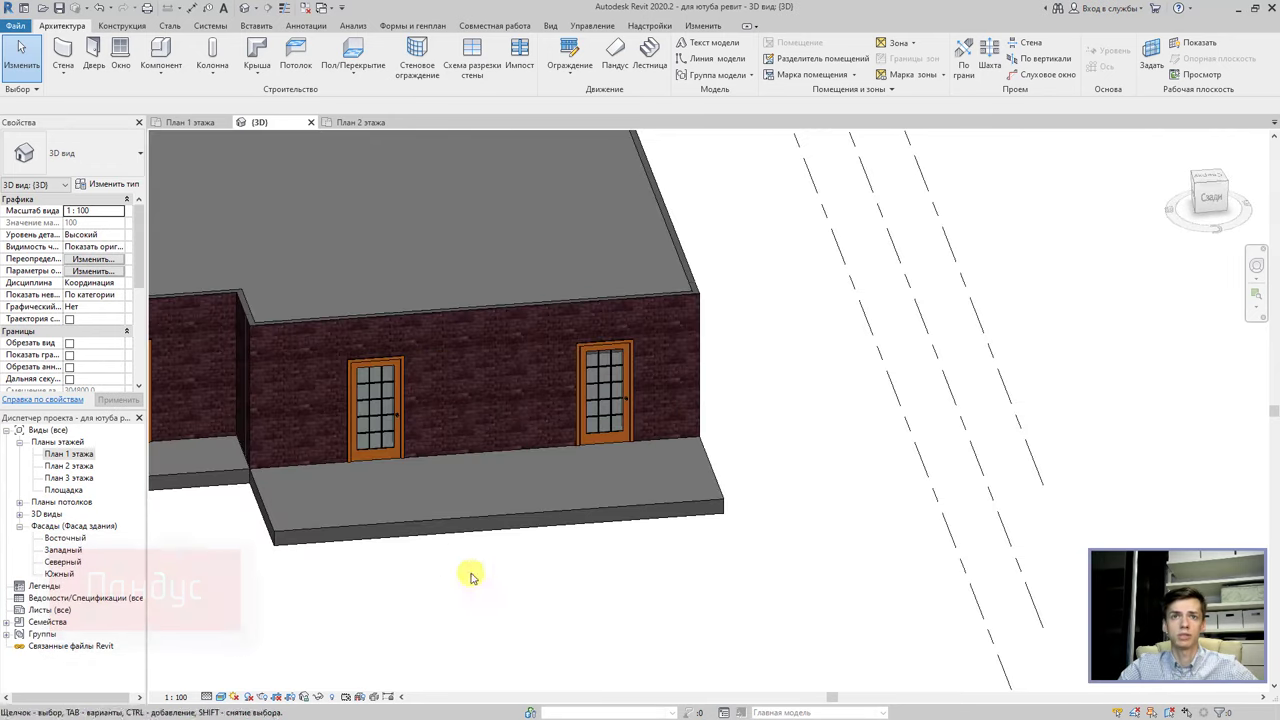
scroll(920, 591, down, 2)
mouse_move(920, 591)
shift+middle_down()
mouse_move(903, 606)
mouse_move(561, 607)
shift+middle_up()
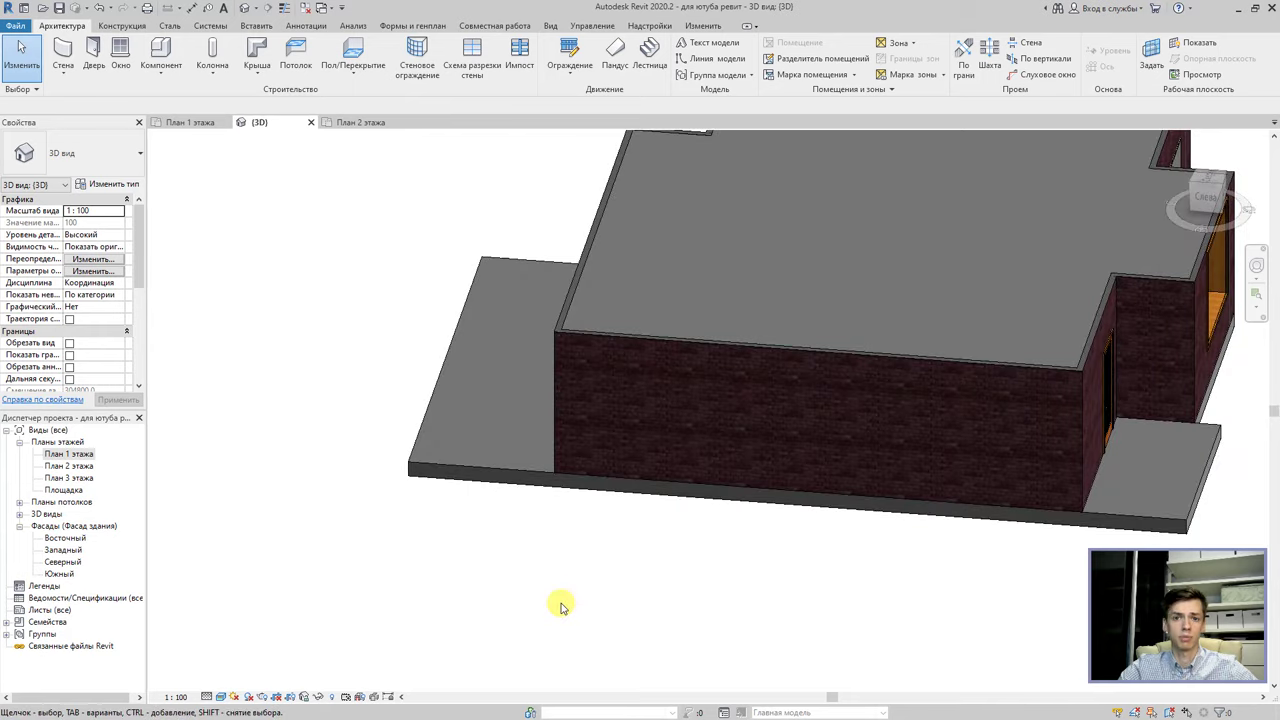